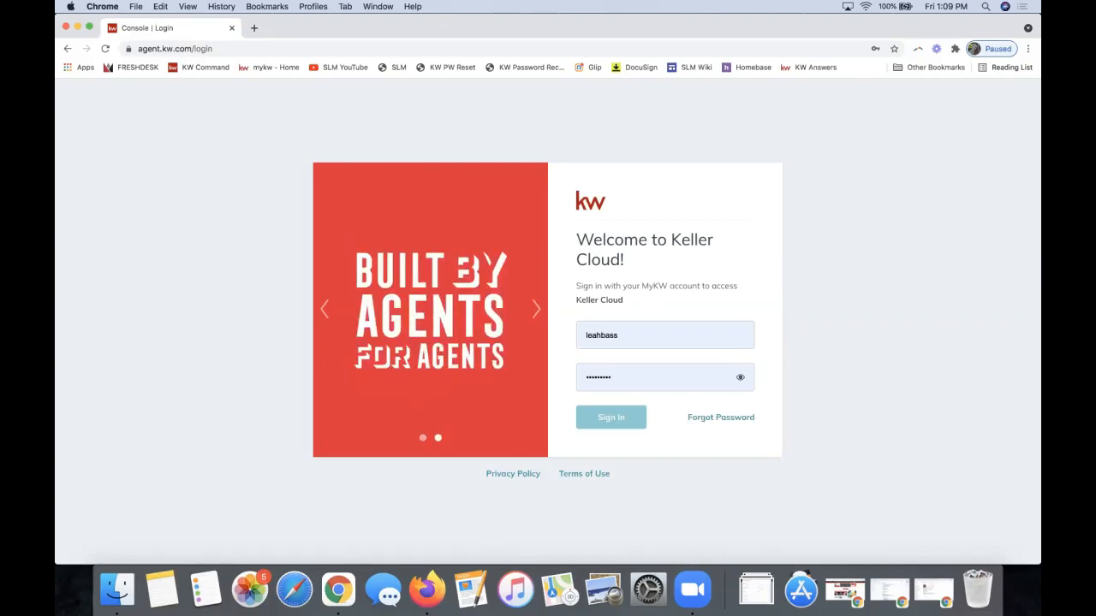
Go to agent.kw.com in Chrome
click(452, 113)
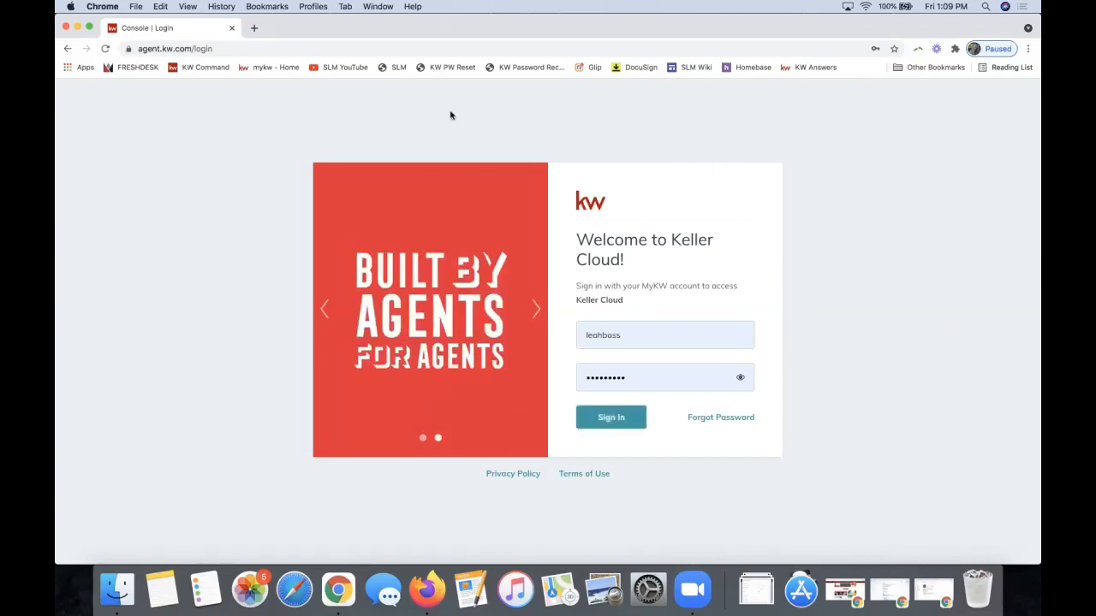
click(204, 49)
text(agent)
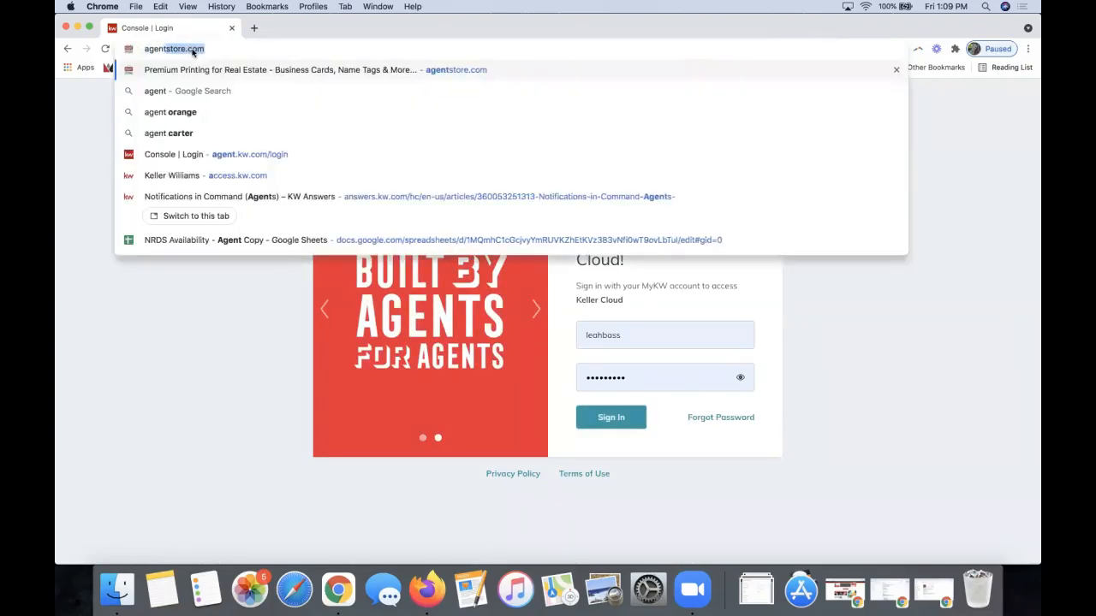
text(.kw.com)
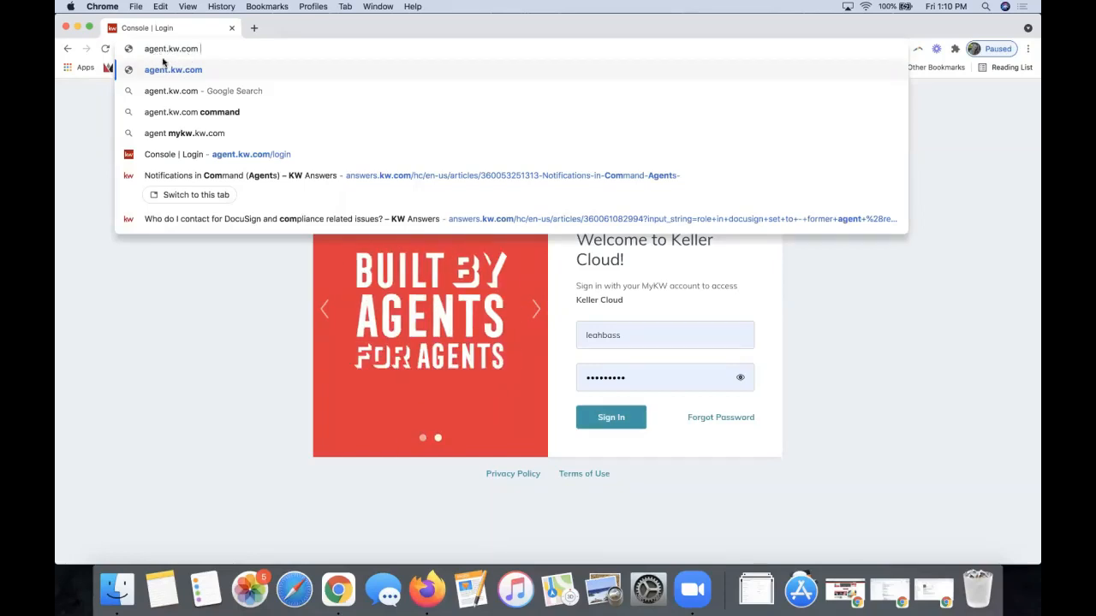
Sign in with the autofilled saved username and password
click(648, 340)
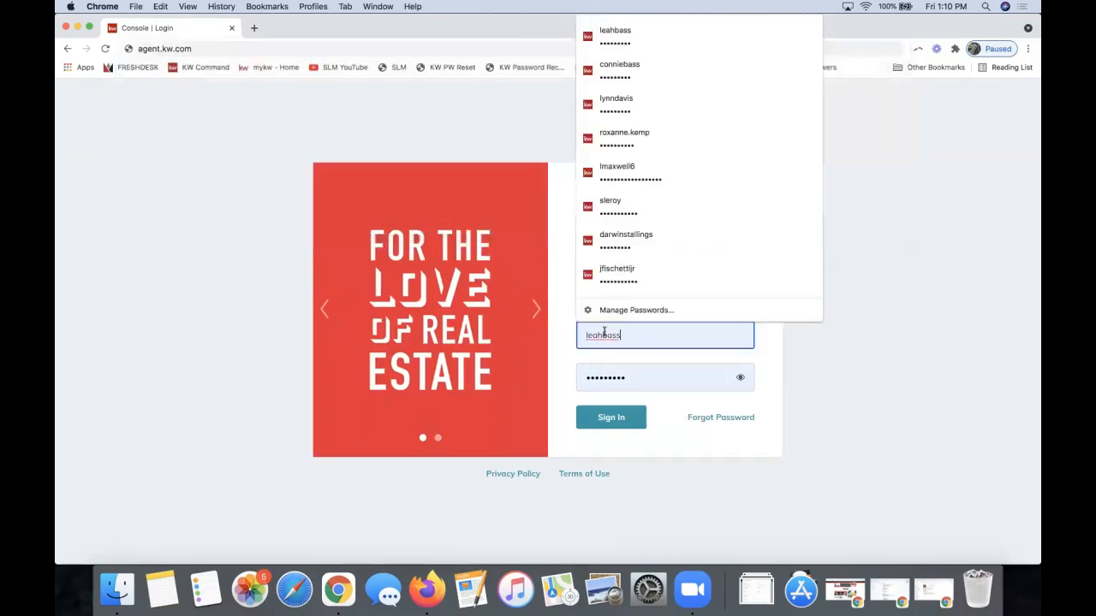
click(625, 450)
click(622, 418)
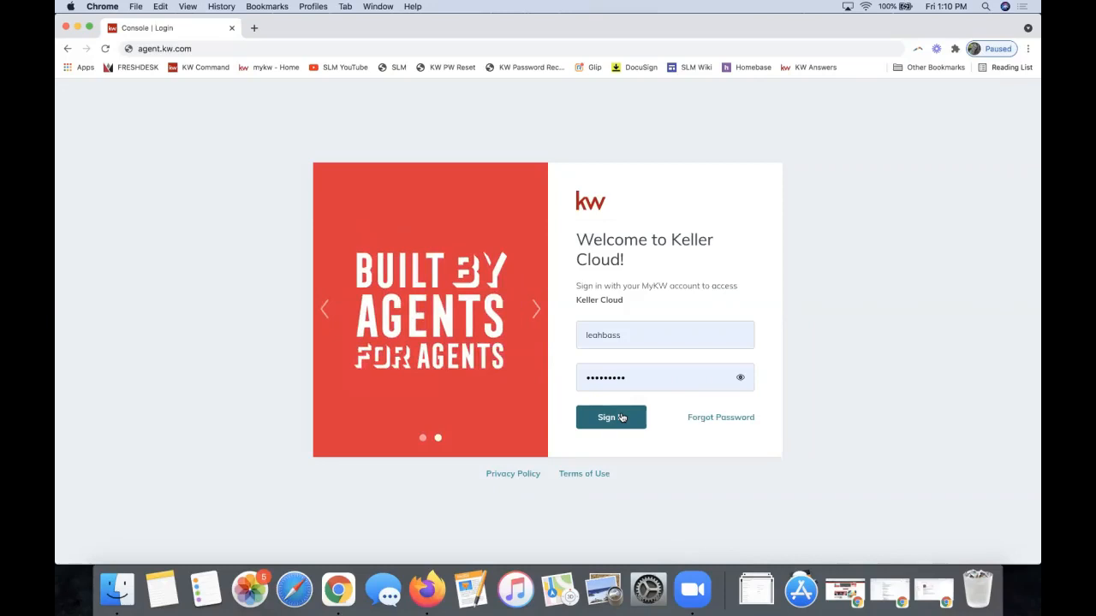
click(612, 335)
click(569, 354)
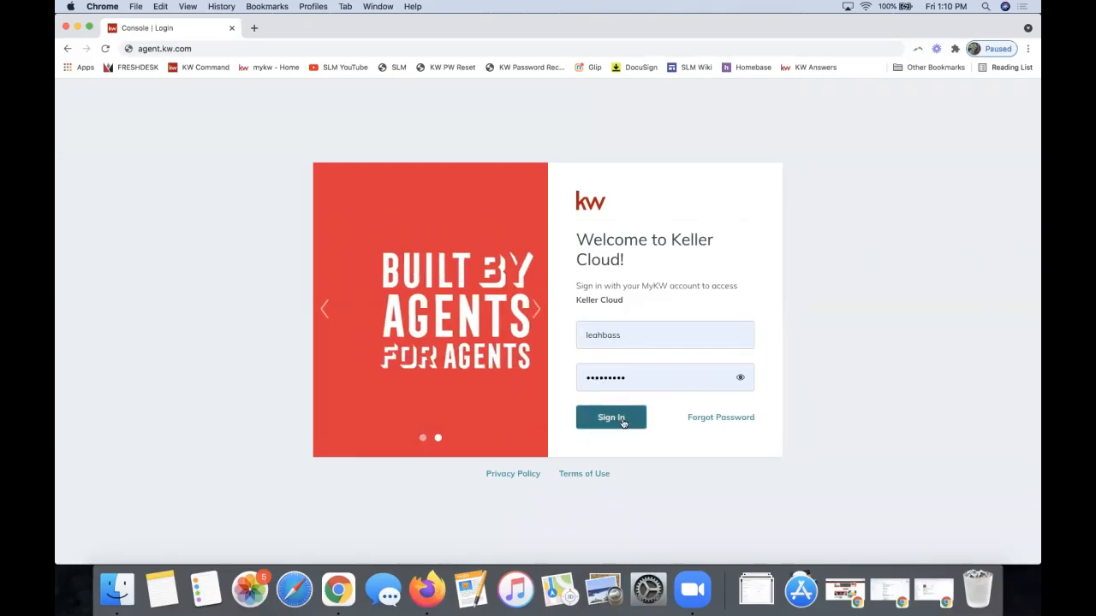
click(622, 422)
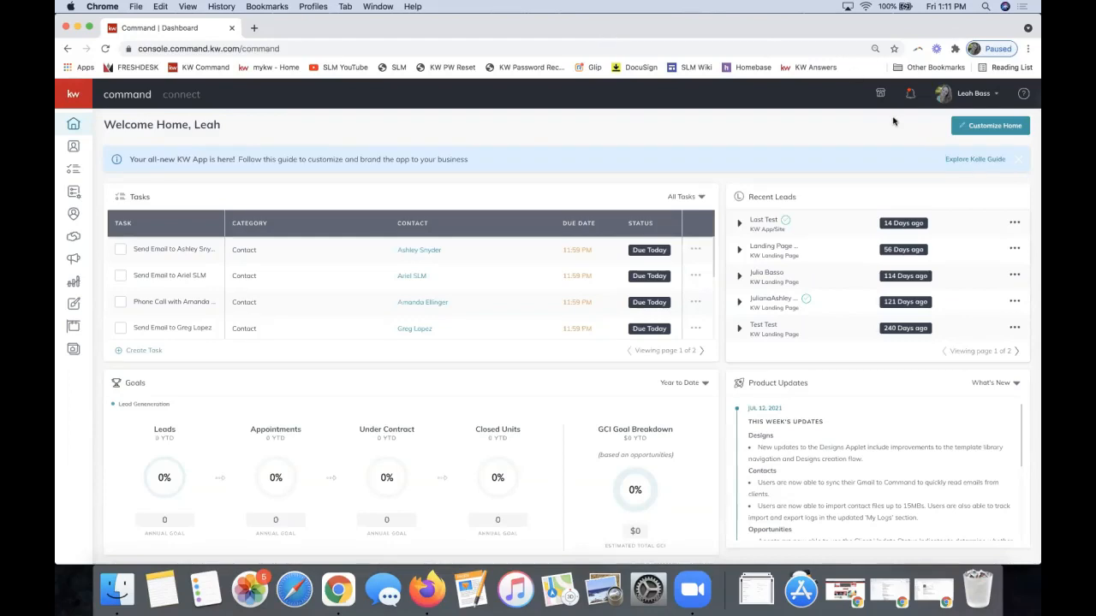
Open Settings from the account name menu at the top right
click(973, 95)
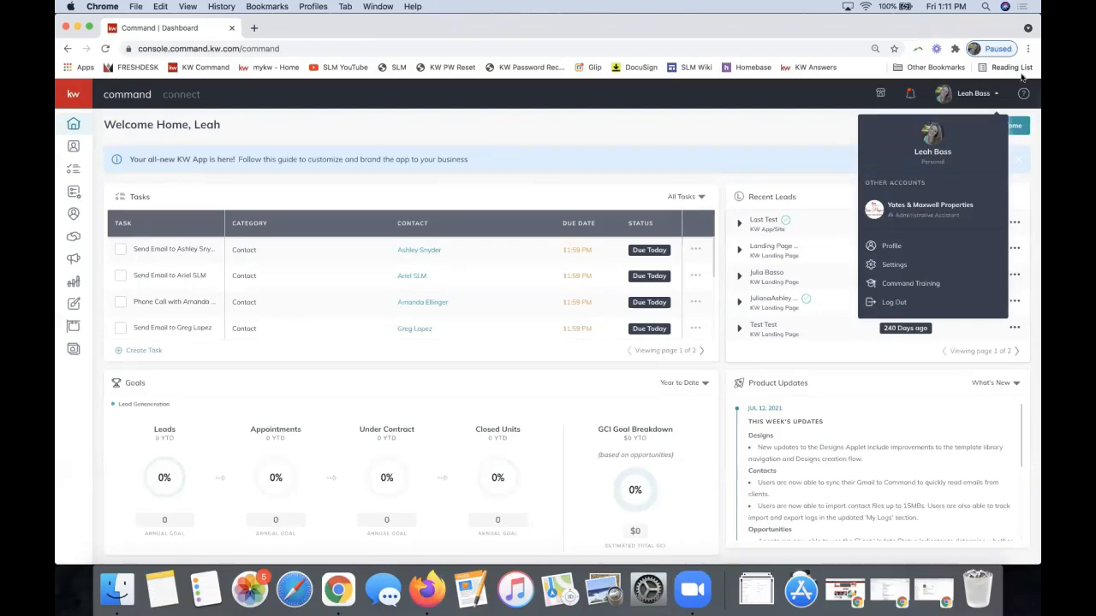
click(927, 267)
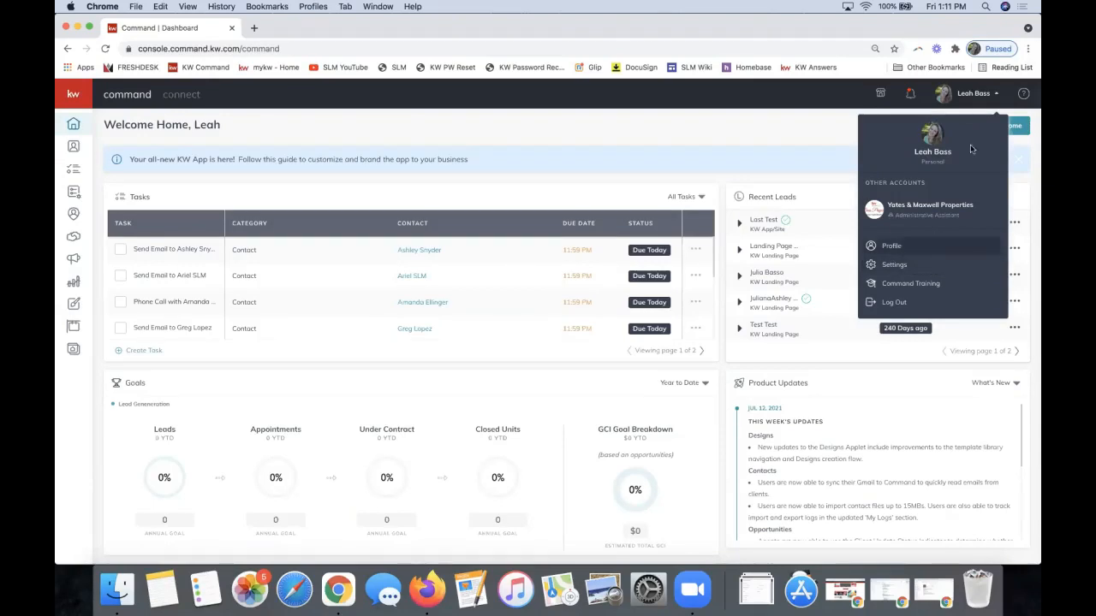
Expand Connect Settings in the Settings sidebar to reveal Marketing Profile
click(979, 95)
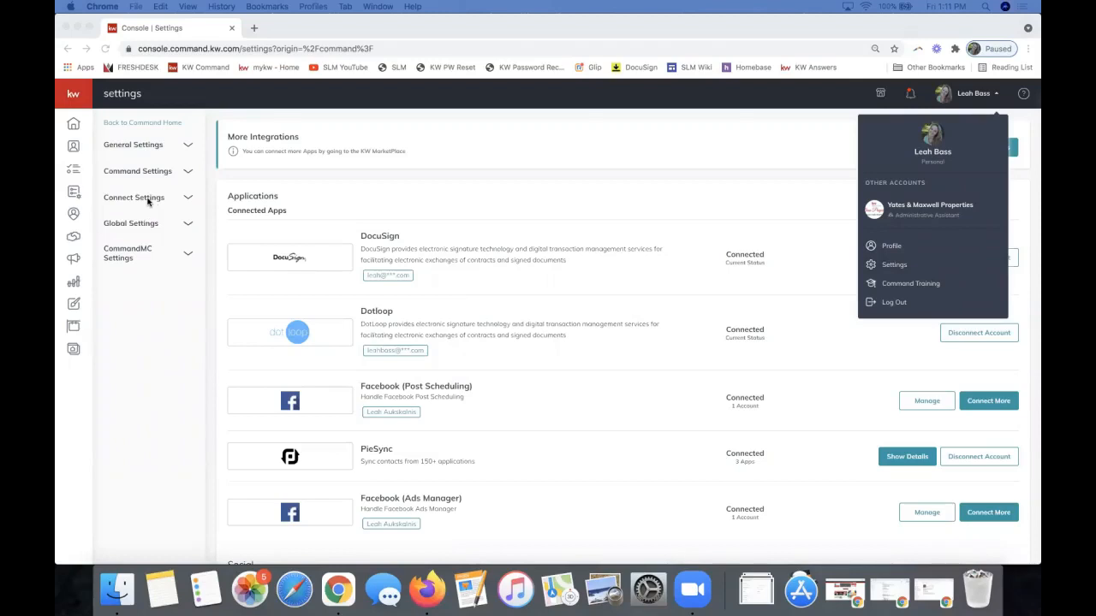
click(133, 201)
click(133, 199)
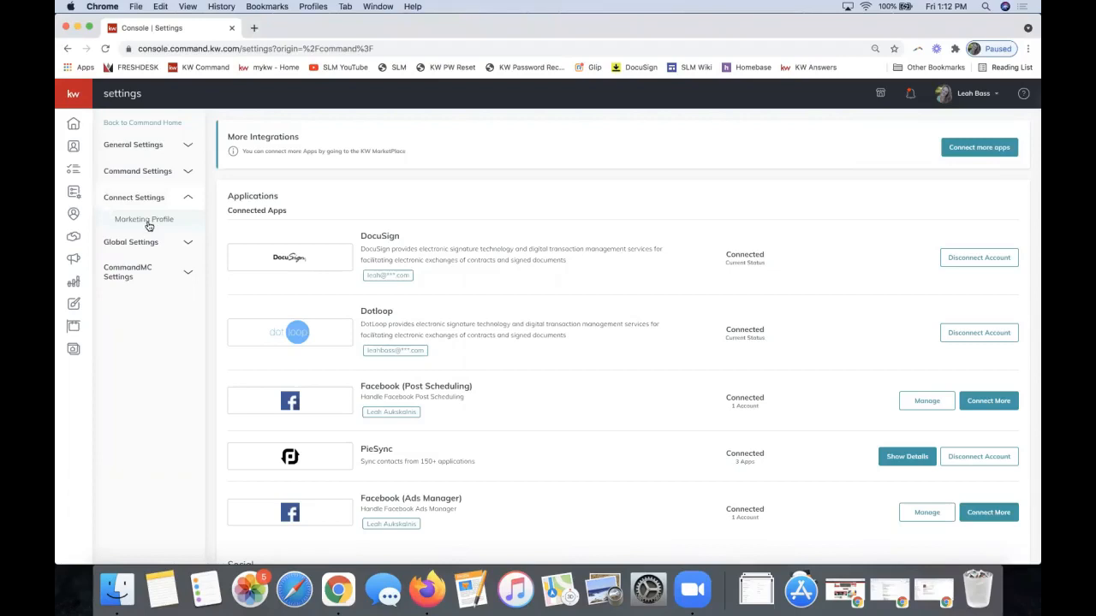
Open the Marketing Profile page under Connect Settings, leaving Connect Settings expanded
click(148, 221)
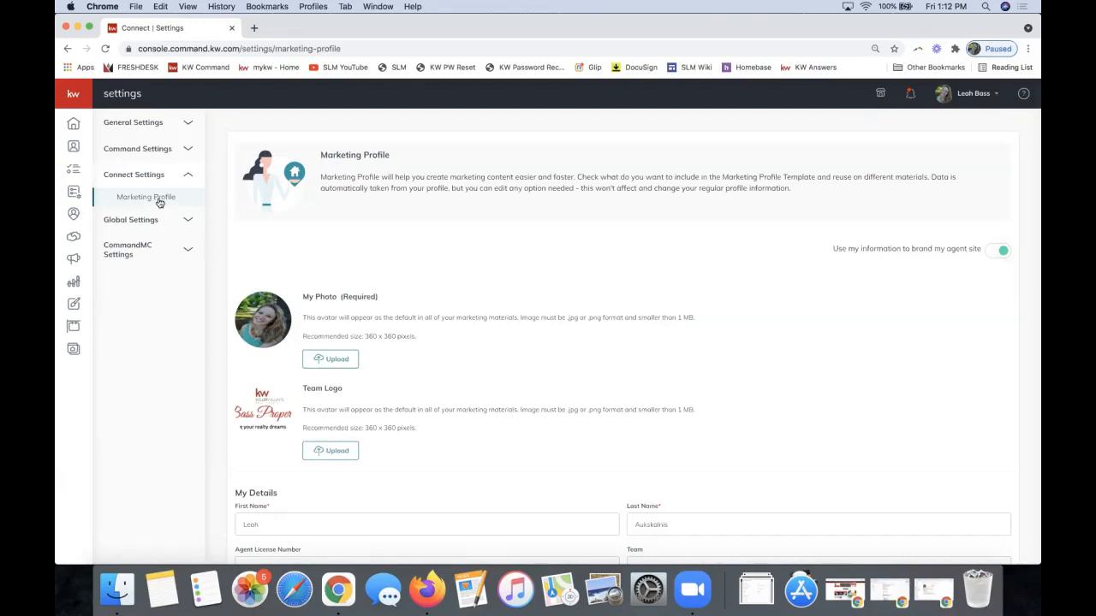
key(XF86AudioRaiseVolume)
click(974, 101)
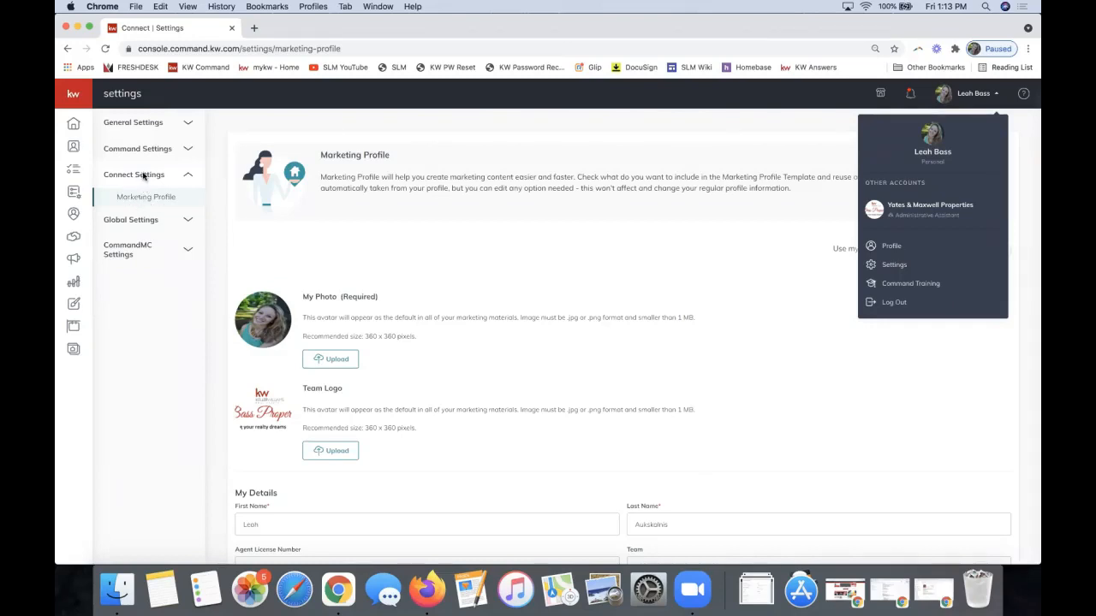
click(140, 175)
click(140, 175)
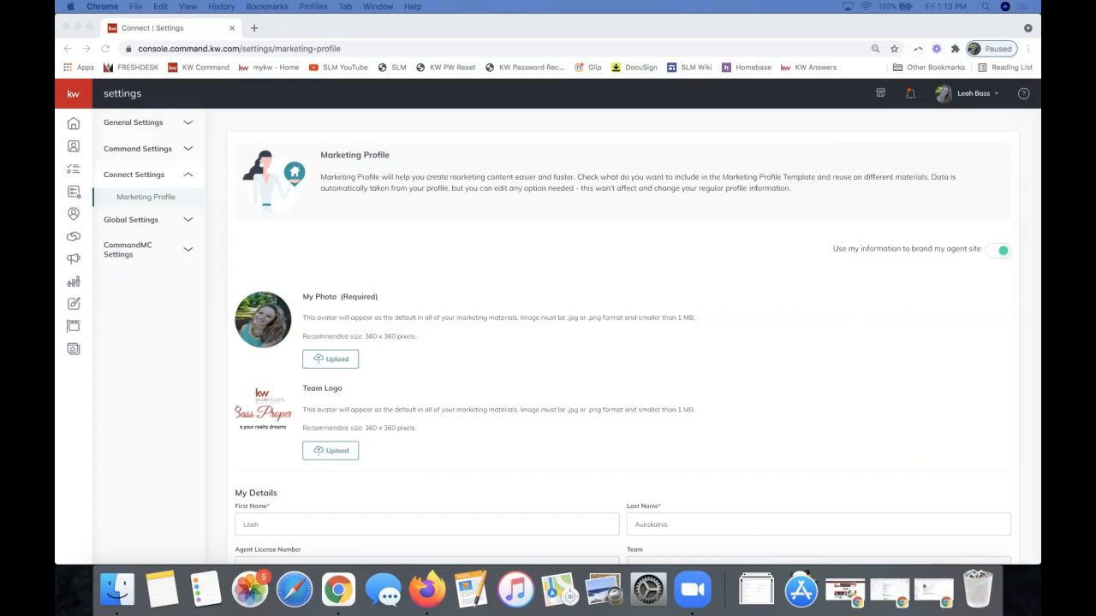
Review the My Photo requirement and the mobile phone and email fields
click(479, 421)
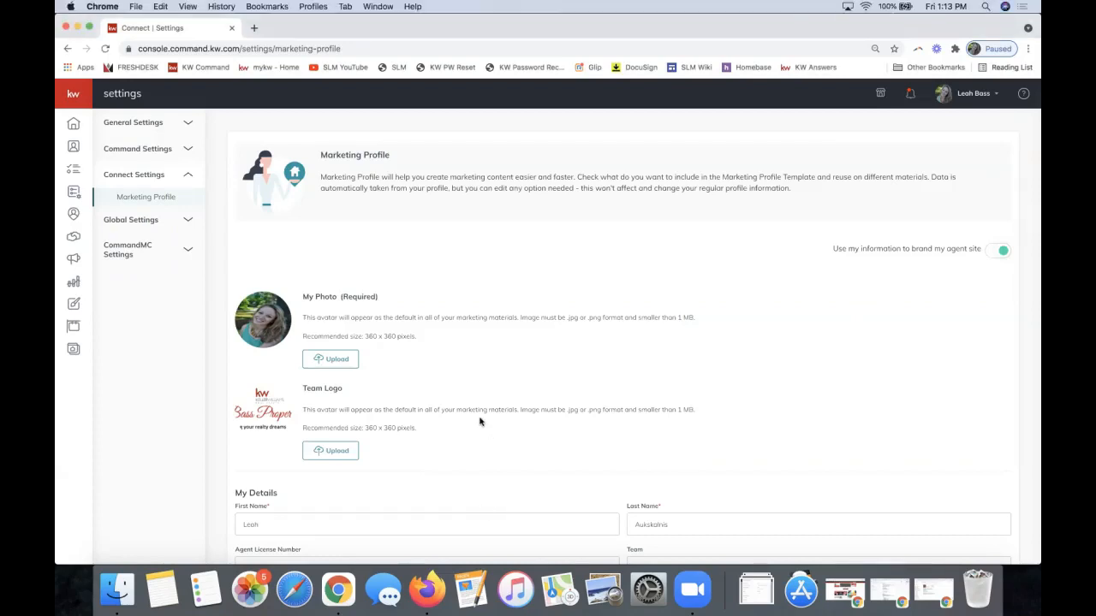
scroll(383, 349, down, 4)
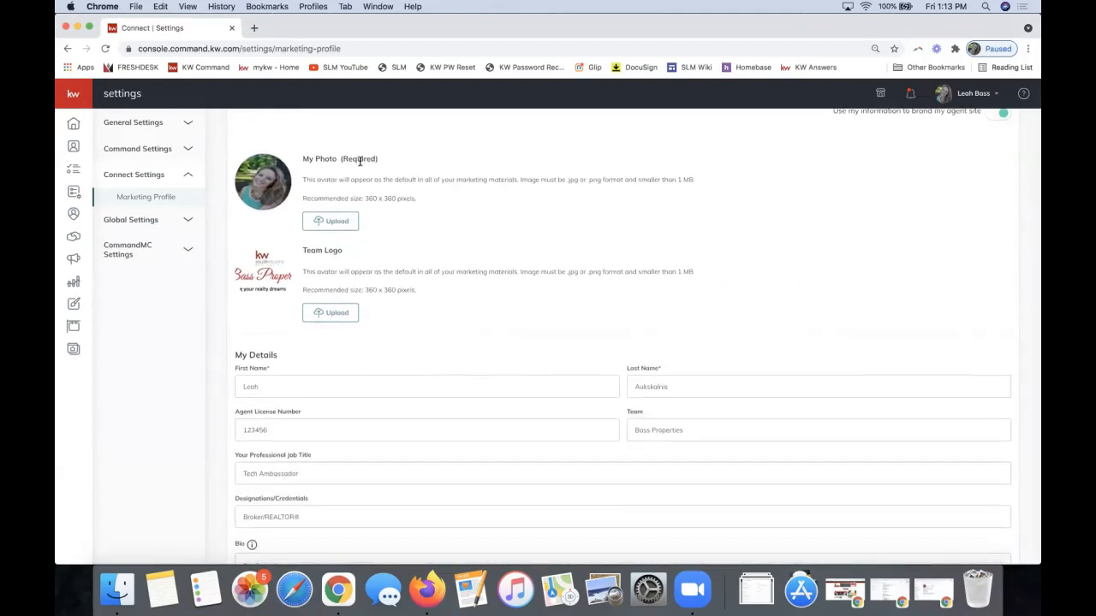
double_click(360, 161)
scroll(266, 370, down, 3)
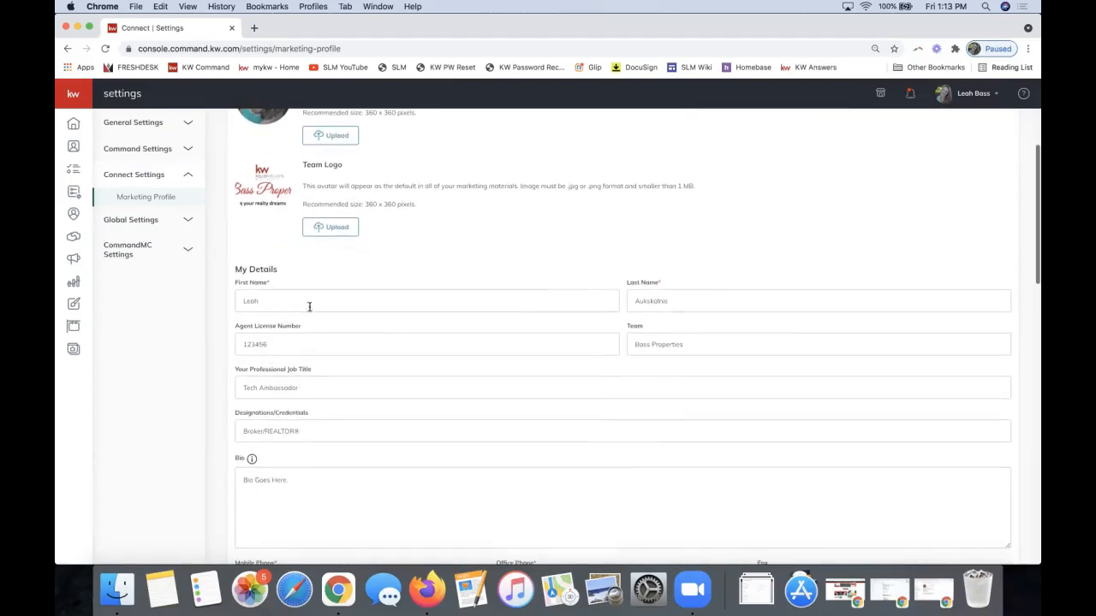
scroll(390, 334, down, 5)
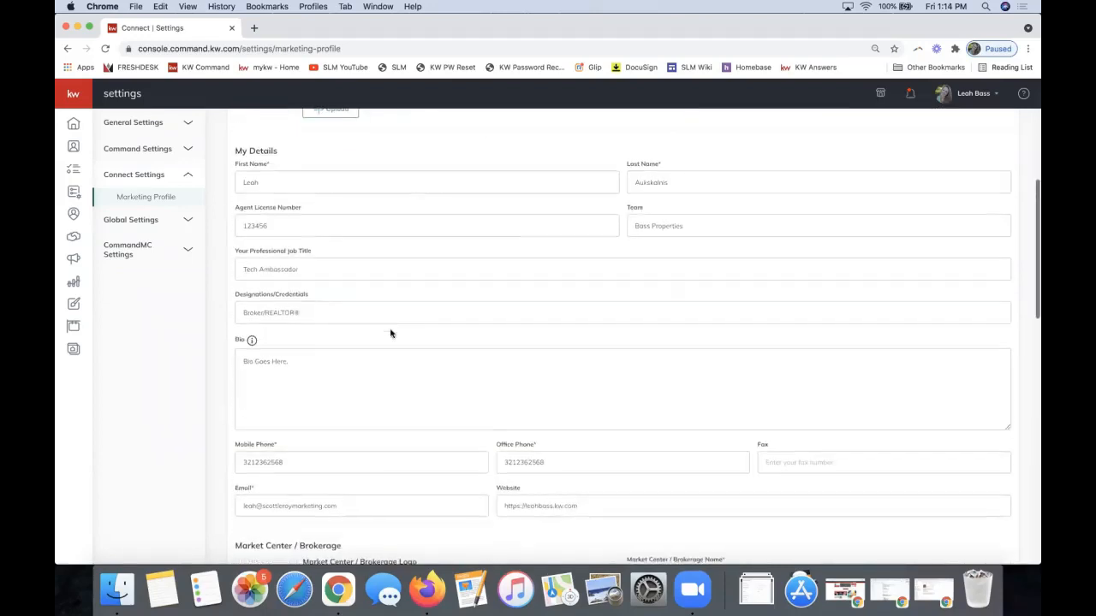
click(308, 420)
double_click(308, 420)
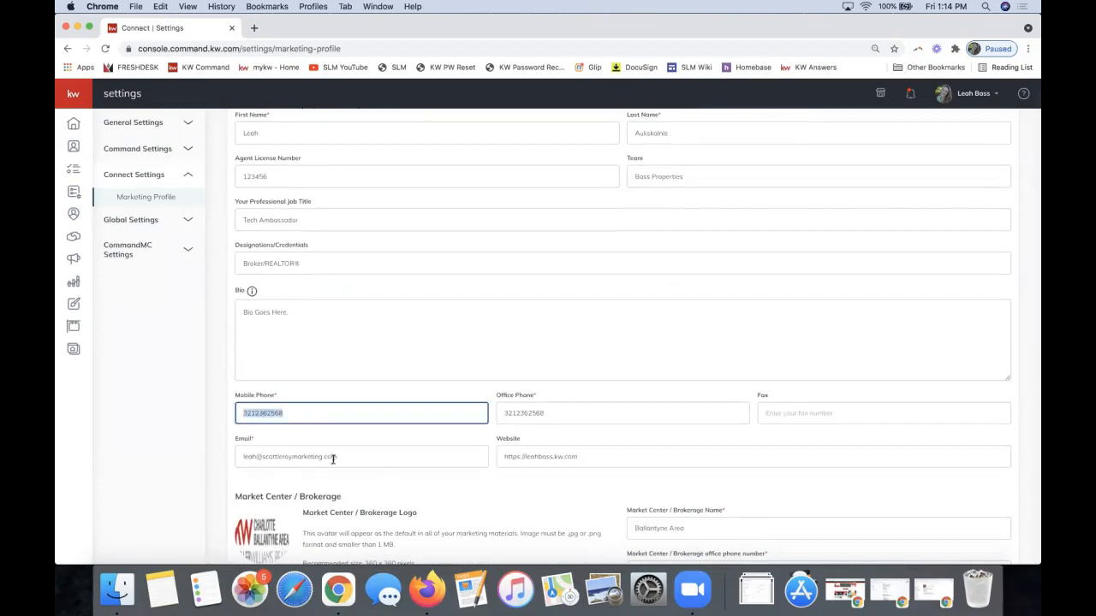
triple_click(389, 458)
click(384, 436)
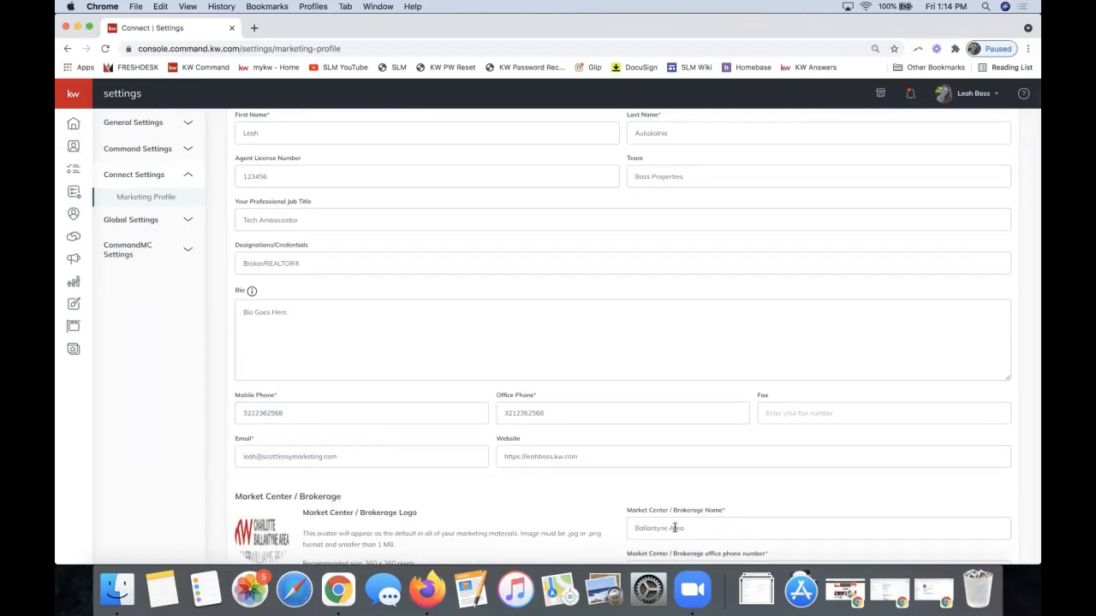
Scroll down through the Social section to the Google Analytics ID heading
scroll(687, 542, down, 3)
scroll(701, 429, down, 7)
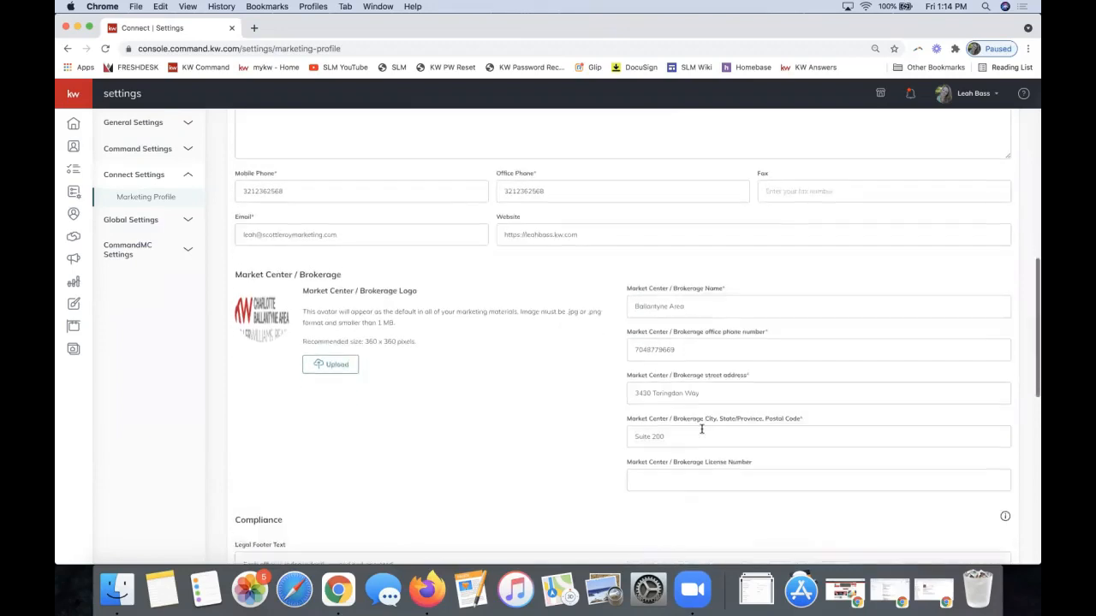
scroll(701, 429, down, 7)
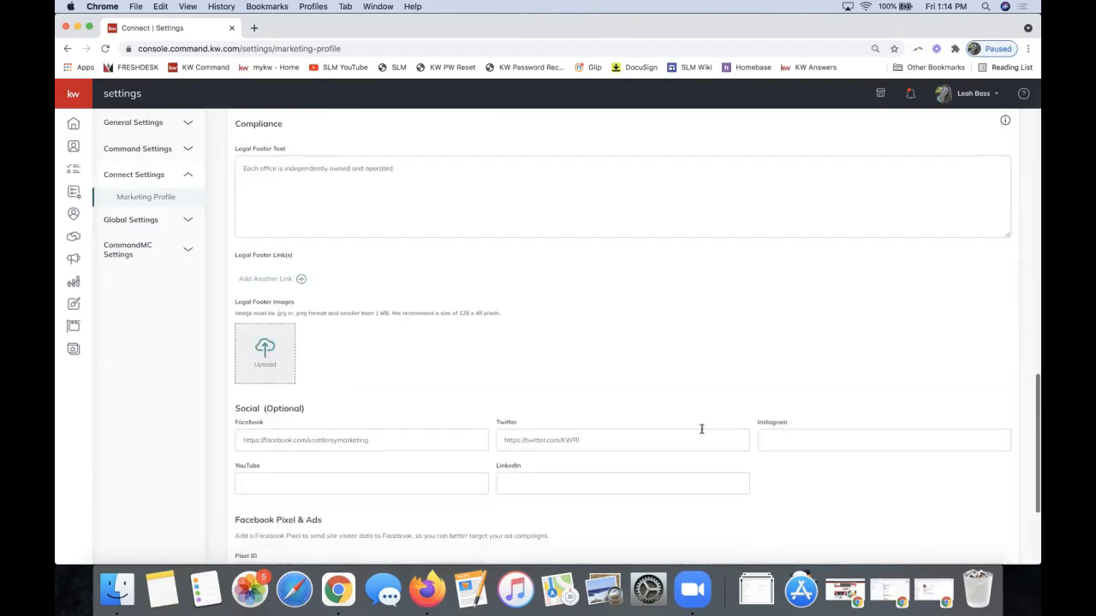
scroll(701, 429, down, 1)
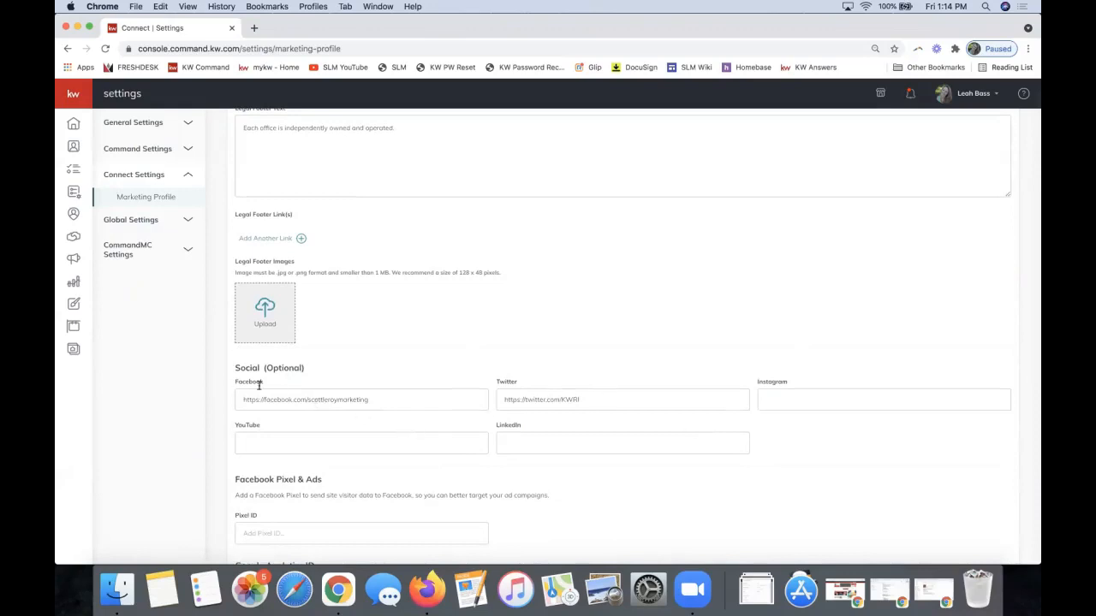
double_click(239, 367)
scroll(291, 399, down, 4)
triple_click(271, 434)
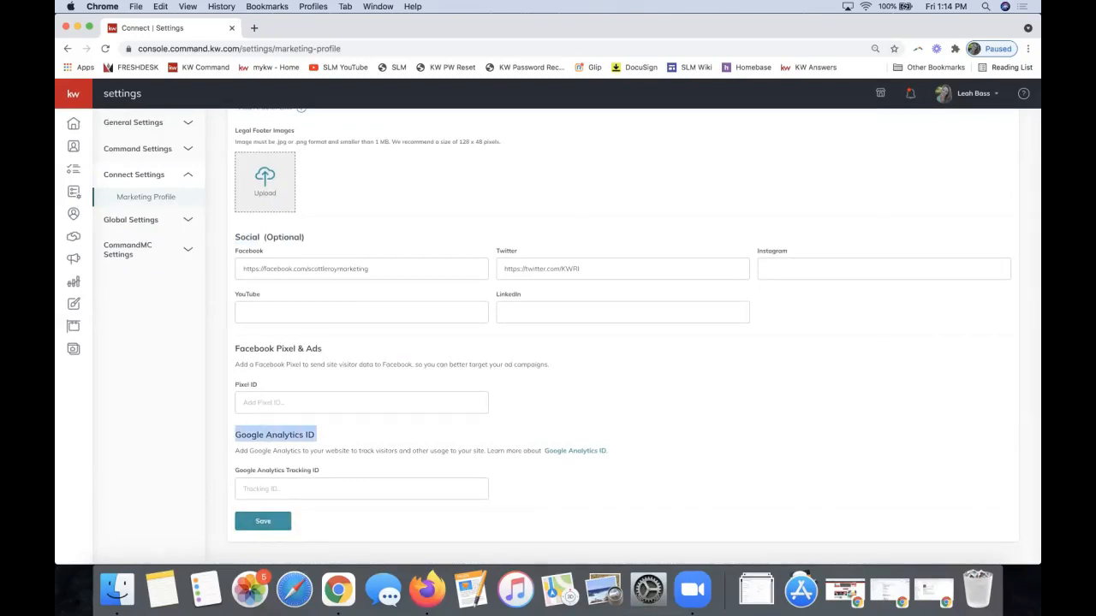
Save the Marketing Profile and close the success confirmation
click(270, 526)
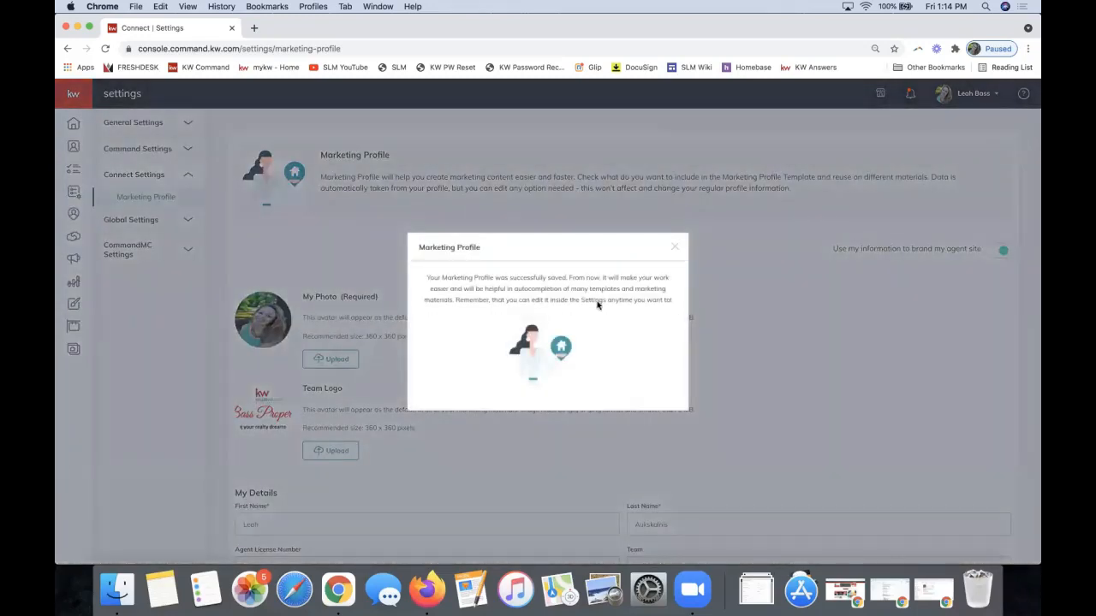
click(676, 249)
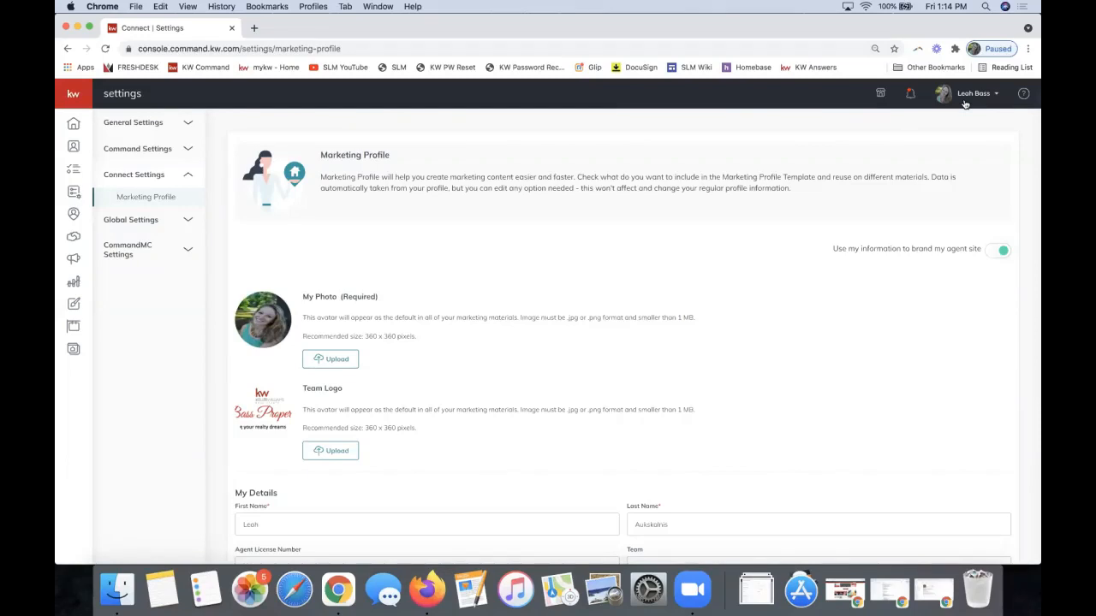
click(964, 104)
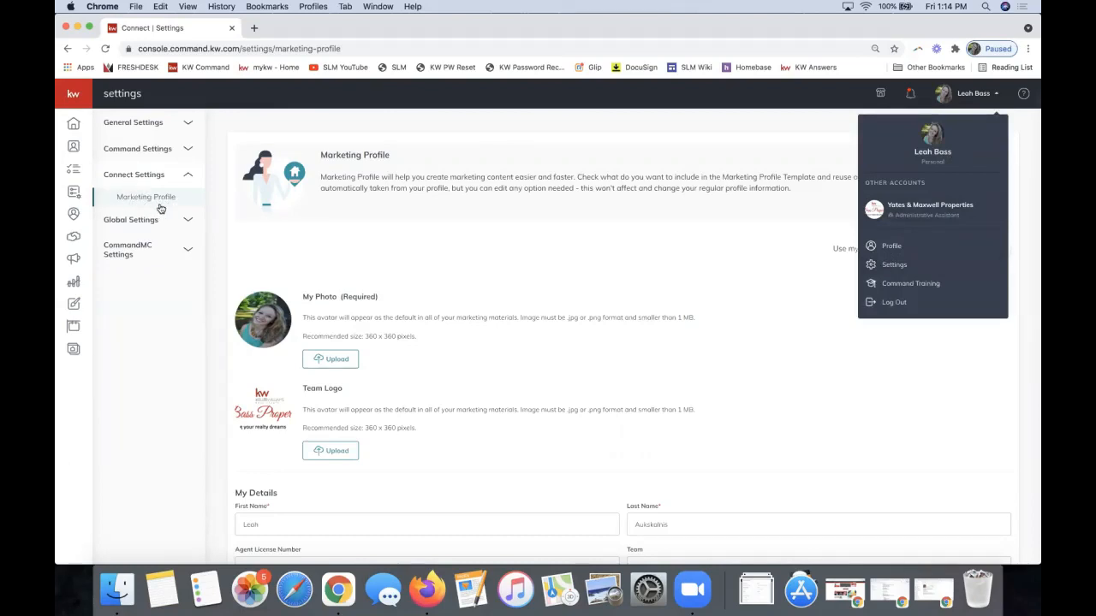
click(495, 287)
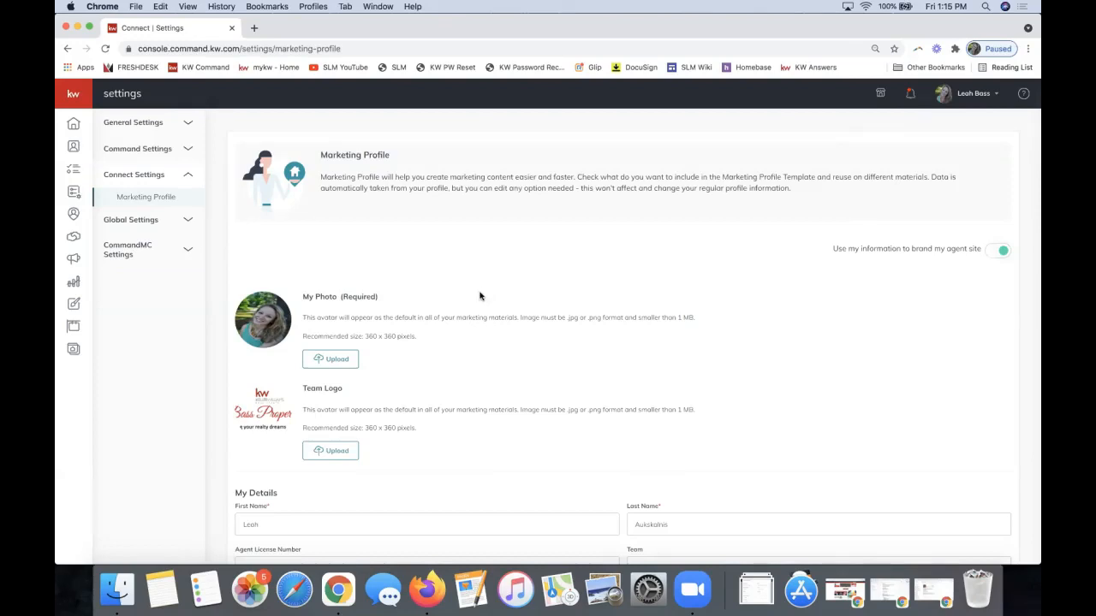
Open the Listings page and expand the side navigation labels
click(73, 330)
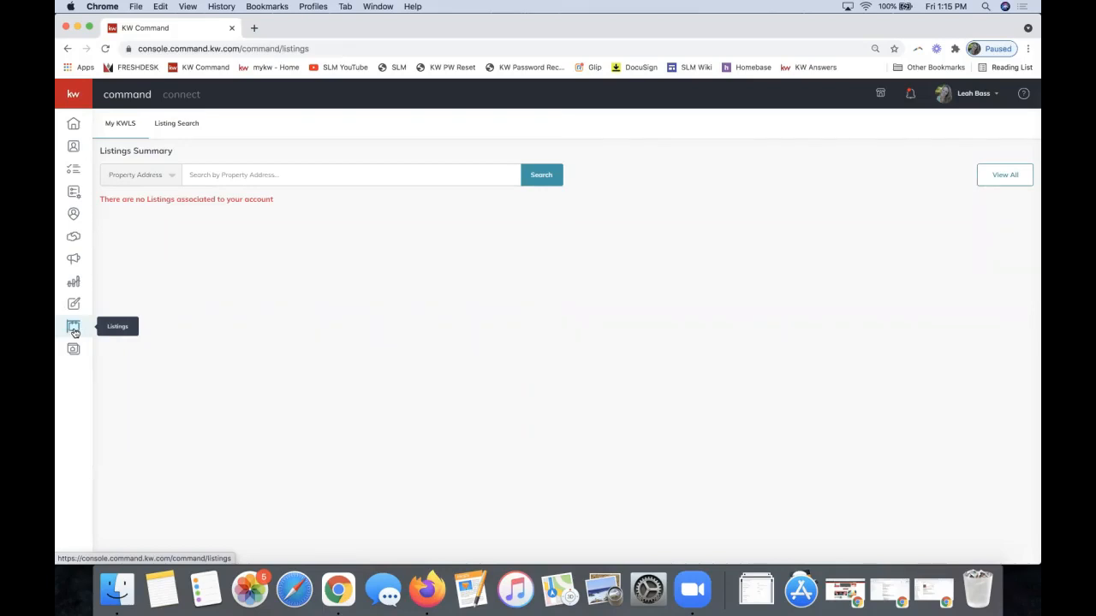
click(74, 96)
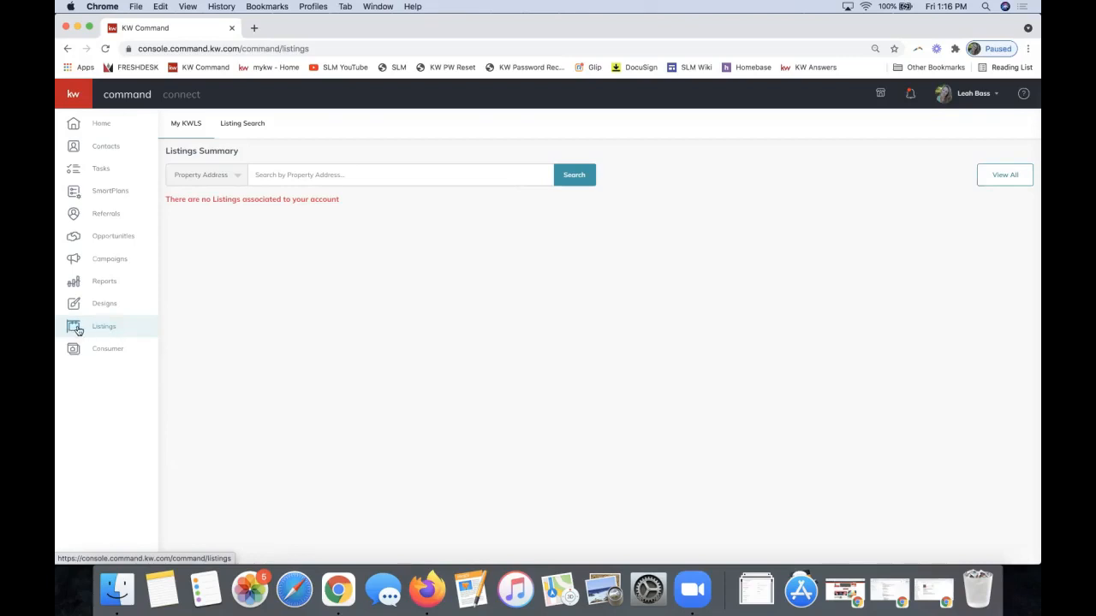
Reopen Listings from the expanded left sidebar
click(75, 329)
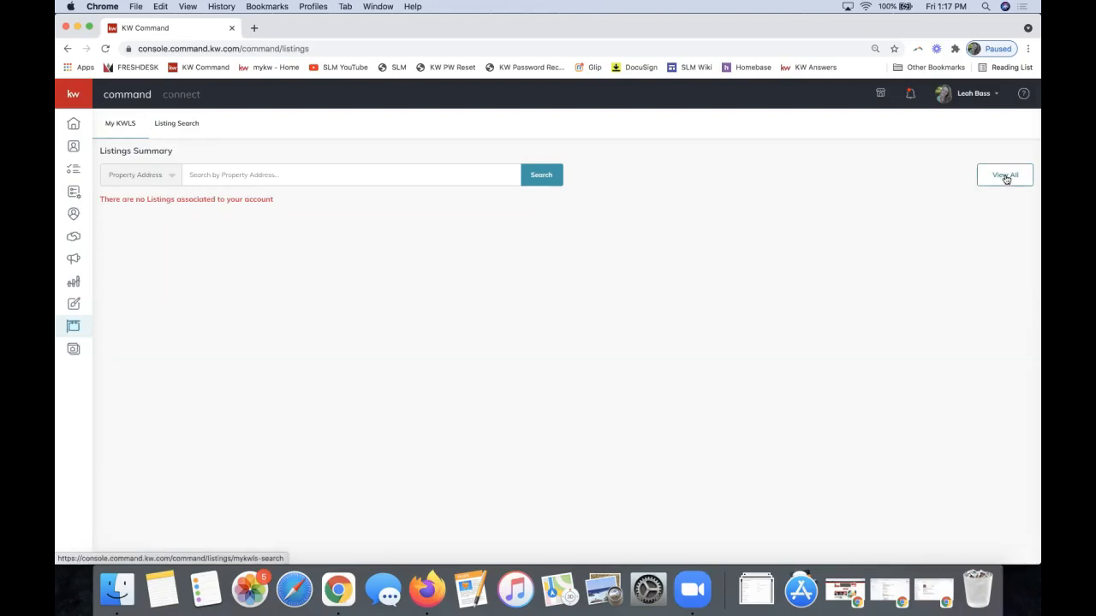
View all listings, reload the results page, and shift the browser window left
click(1006, 176)
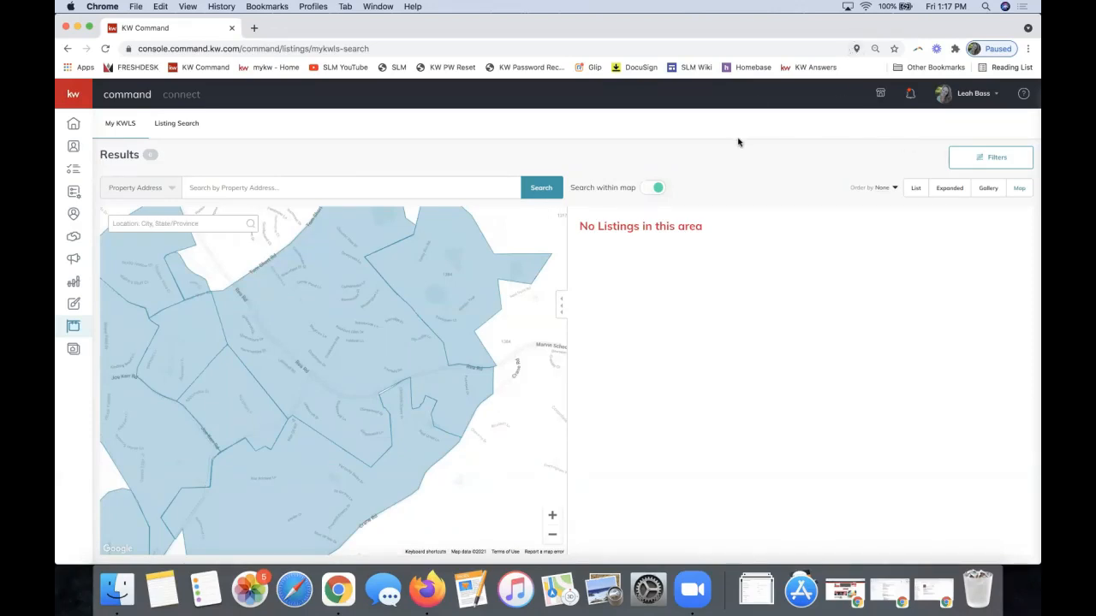
key(super+r)
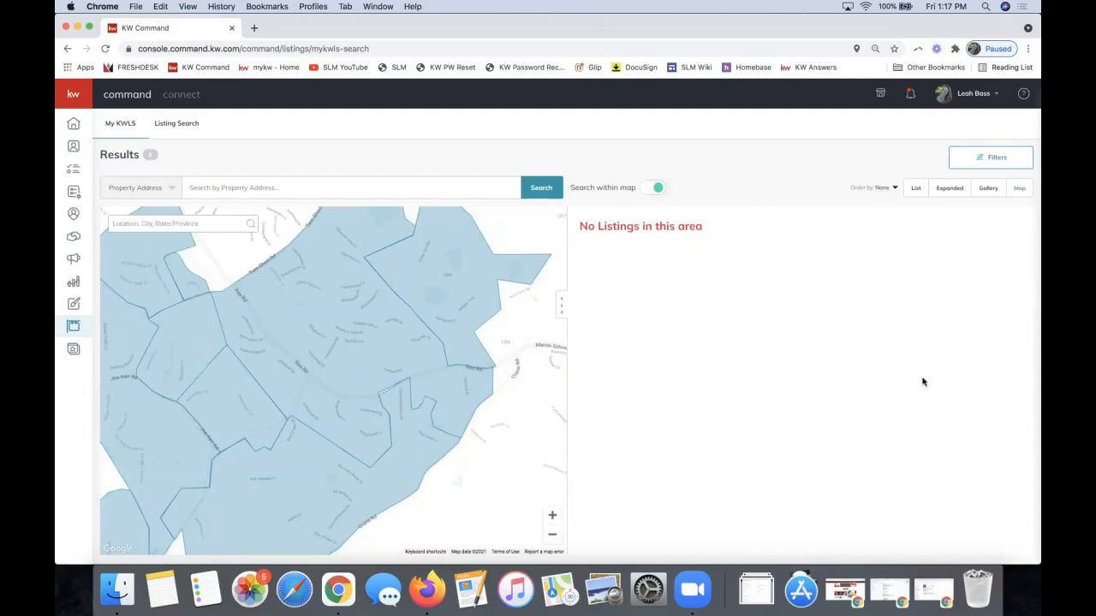
drag(794, 26, 821, 21)
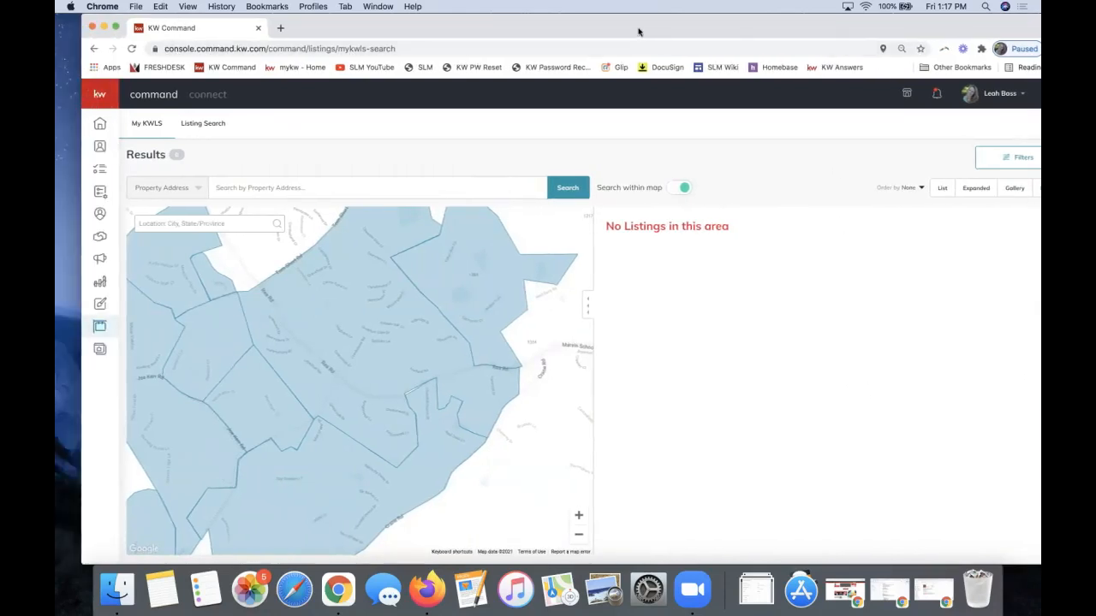
drag(642, 34, 615, 35)
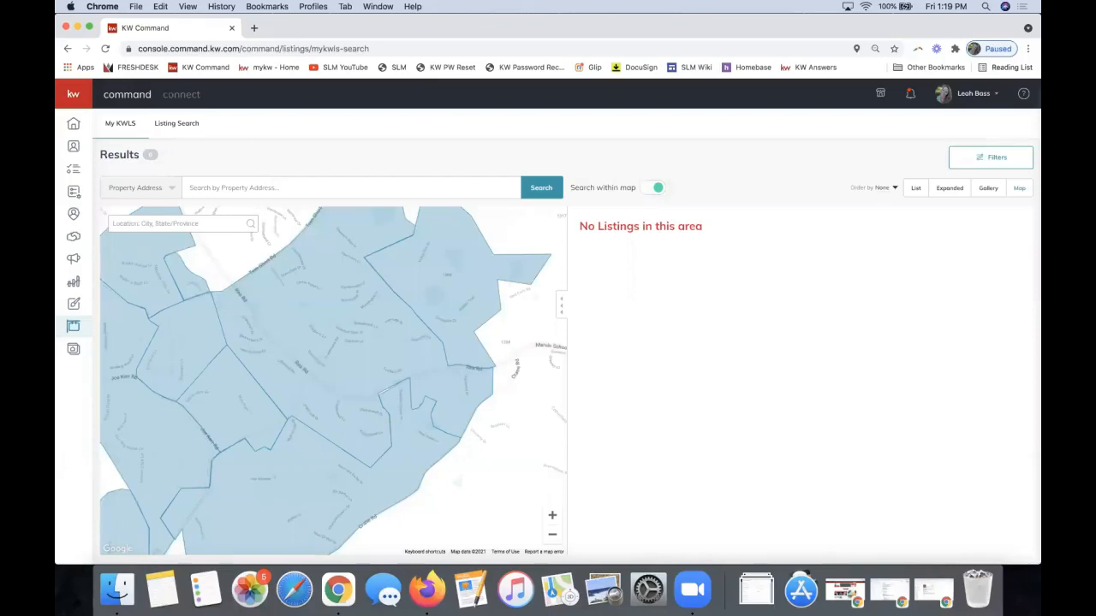
click(857, 49)
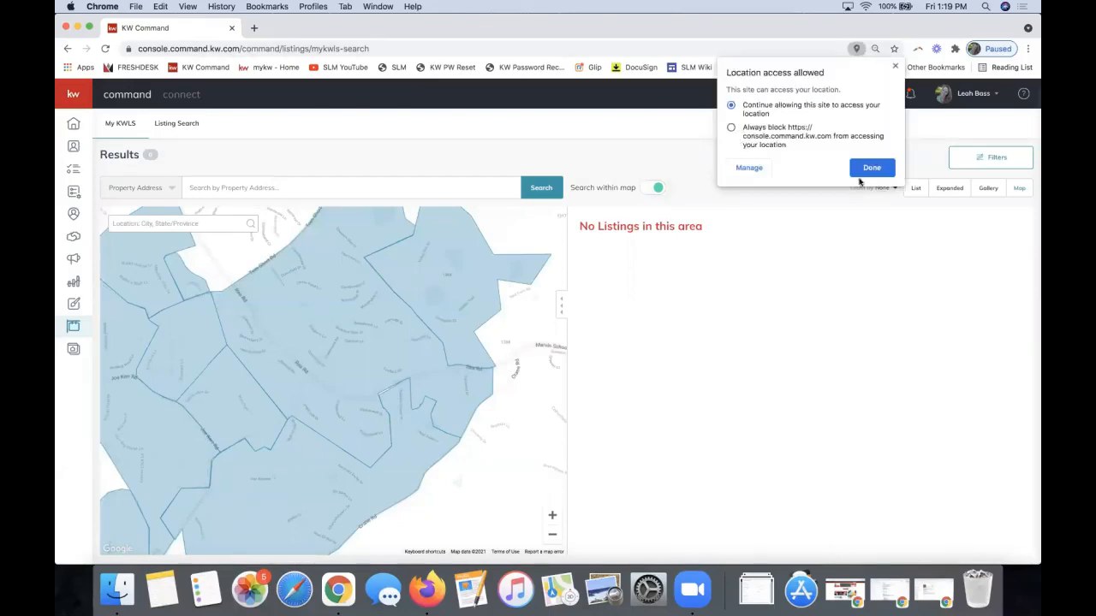
click(868, 167)
click(991, 193)
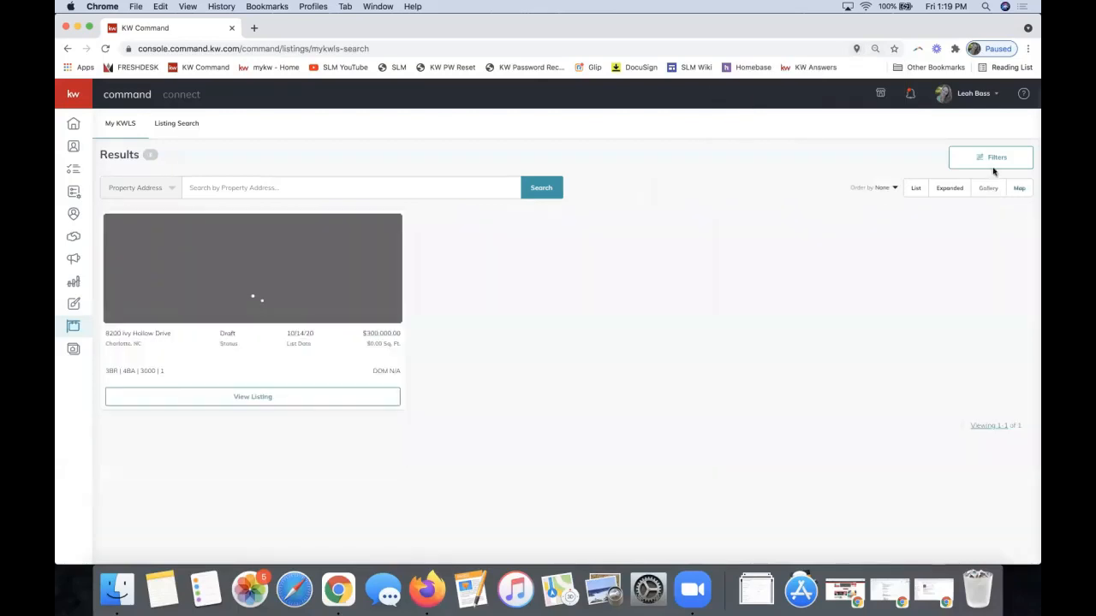
click(914, 195)
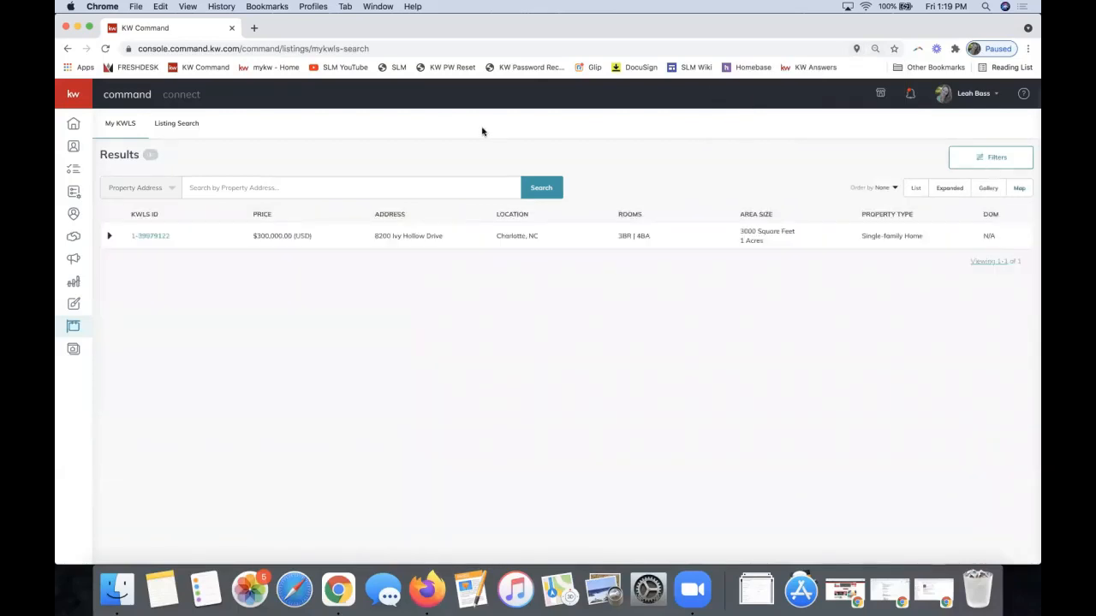
click(1019, 189)
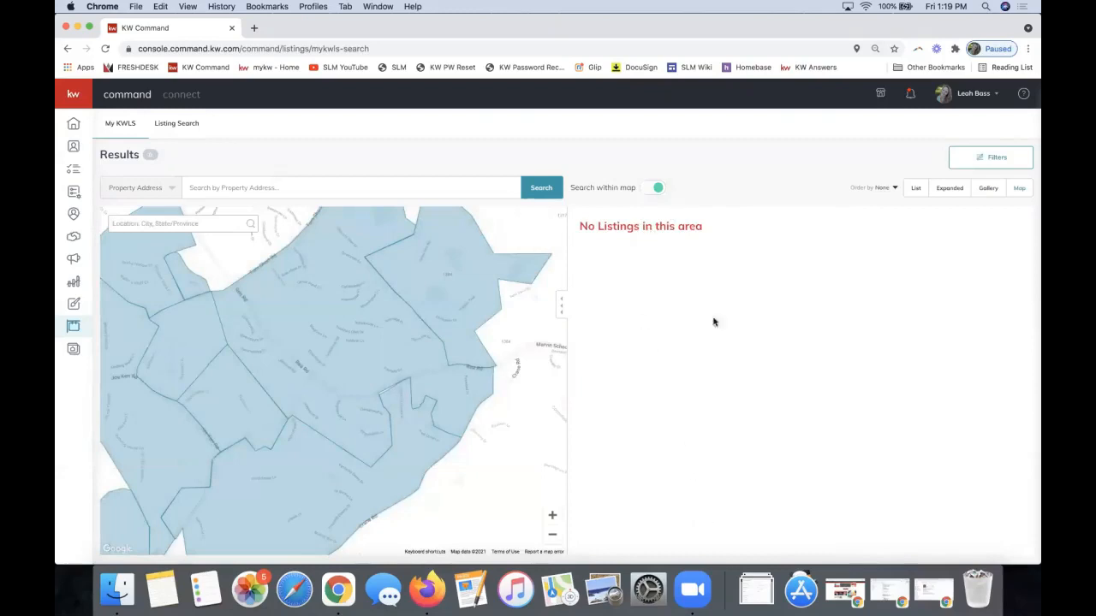
Show the saved-address suggestions in the 'Search by Property Address' field
click(293, 188)
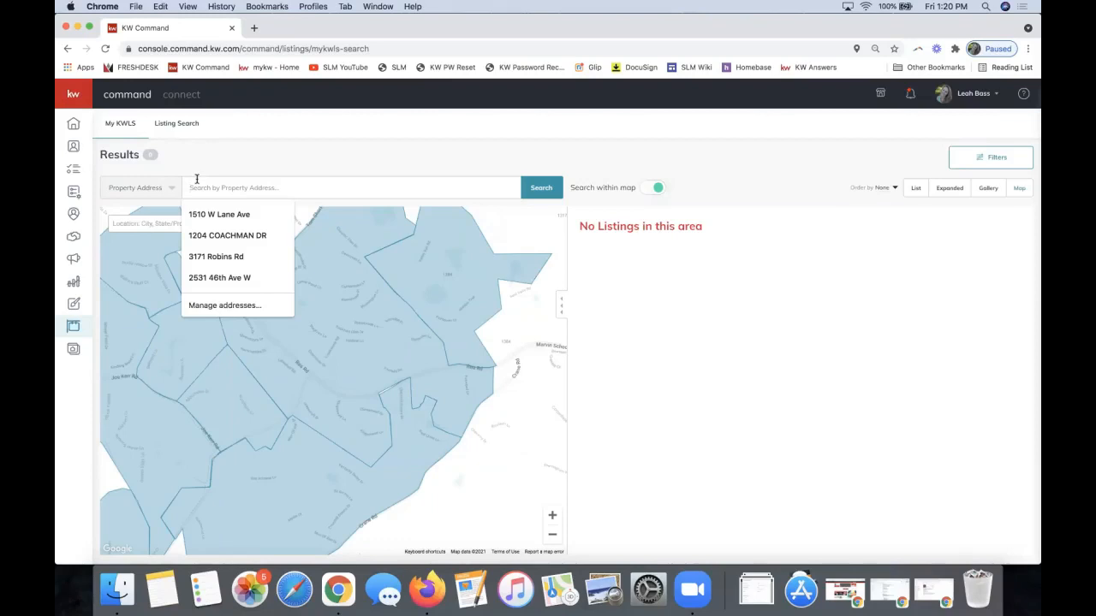
click(135, 190)
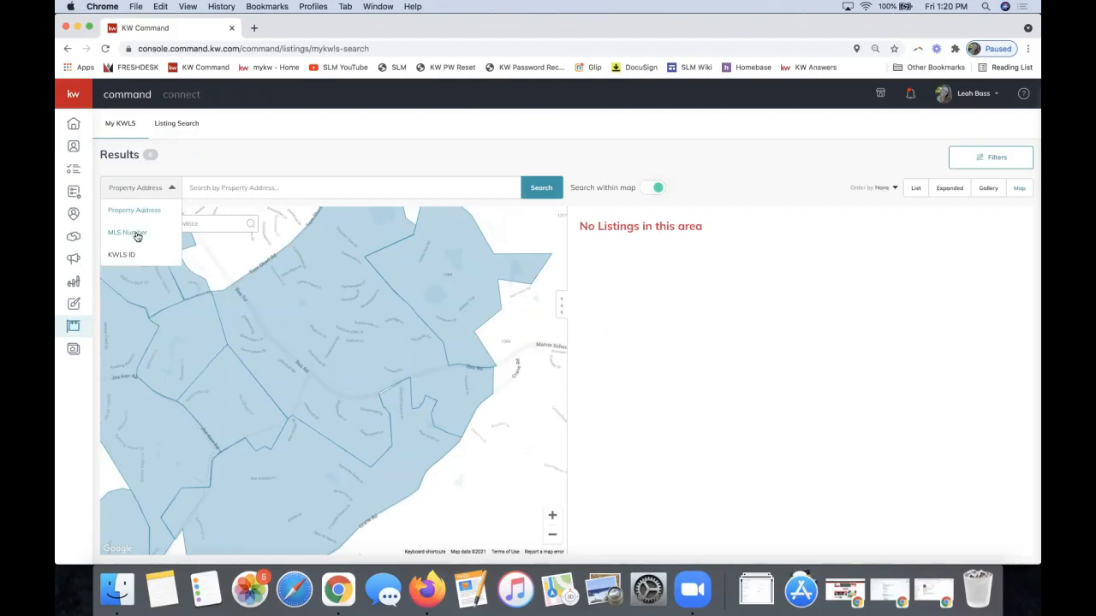
click(231, 190)
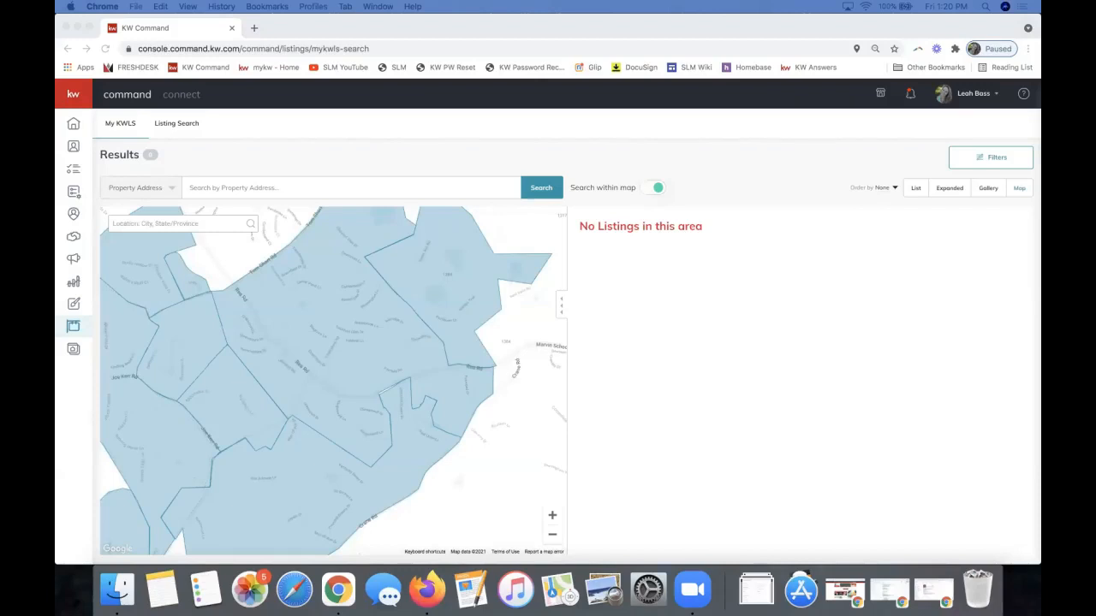
click(1019, 125)
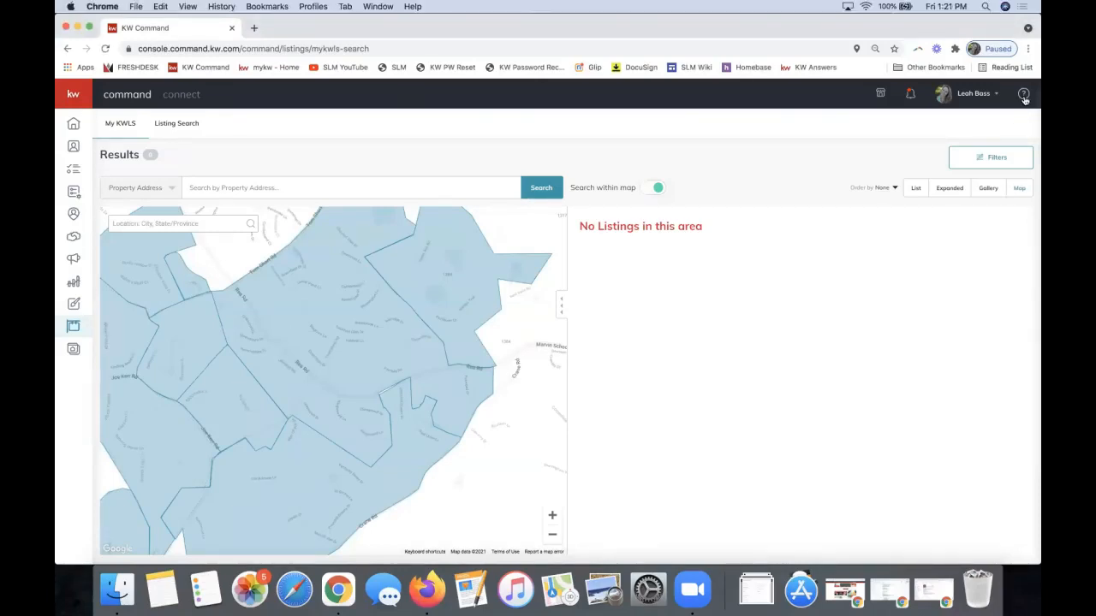
click(1024, 97)
Open the Help & Information panel, then switch to the other browser with Listing Search results
click(1022, 101)
click(1024, 98)
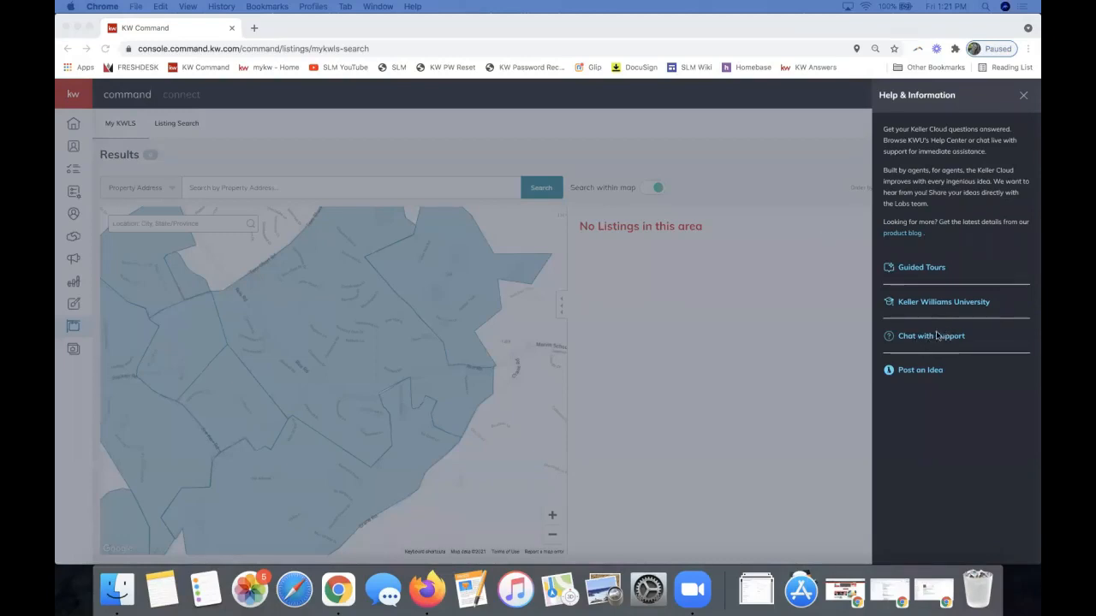
click(937, 342)
key(ctrl+Right)
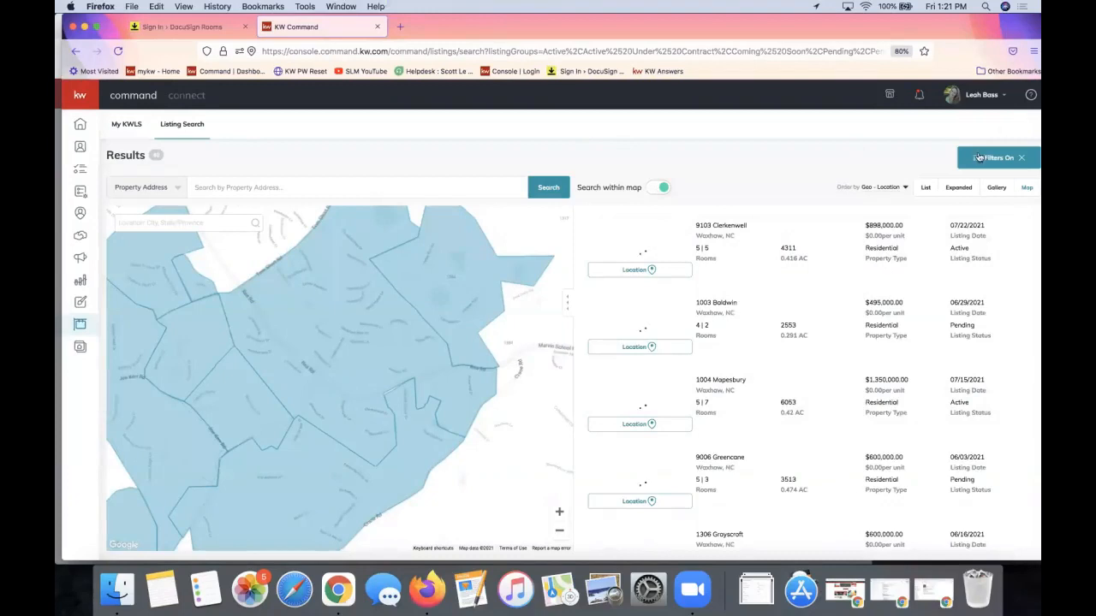
Open the Help & Information panel, with guided tours and support chat, over the Listing Search results
click(1030, 97)
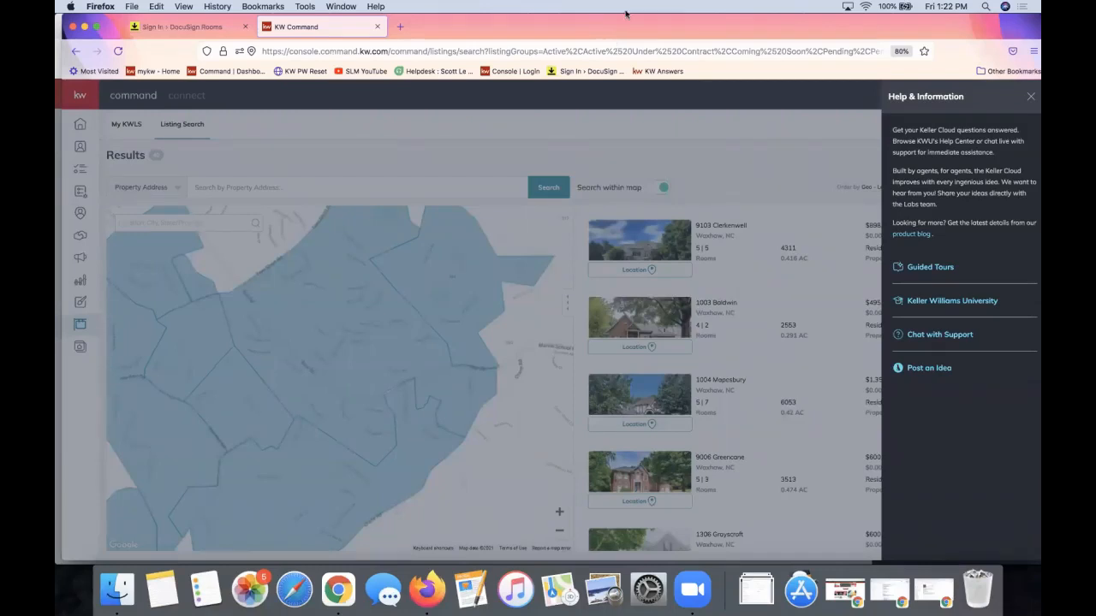
Dismiss the Help panel and maximize Firefox so the map and listing cards fill the screen
click(316, 237)
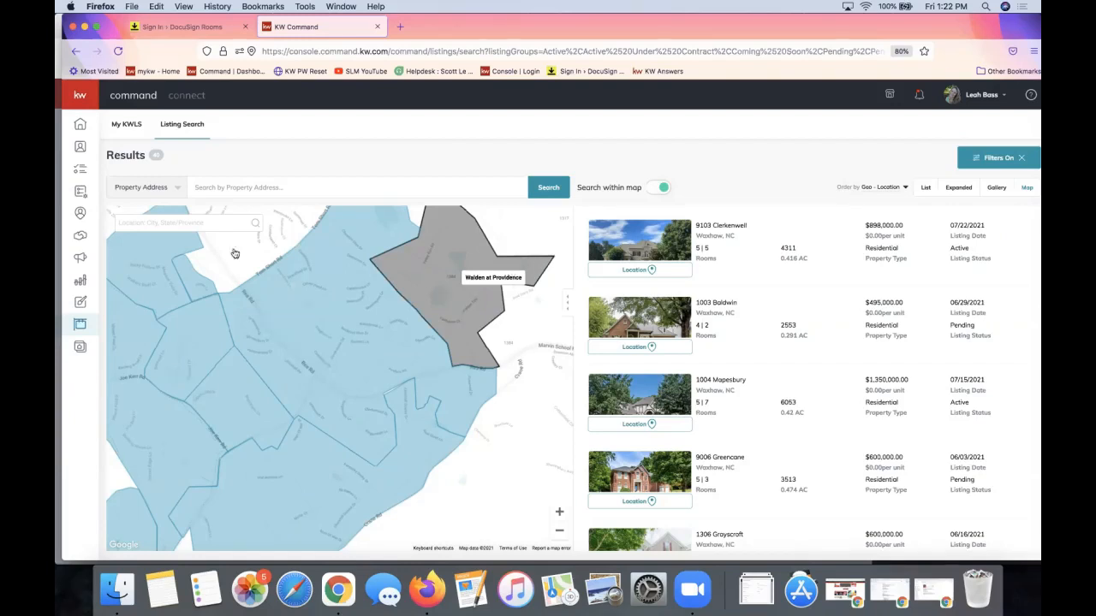
double_click(761, 27)
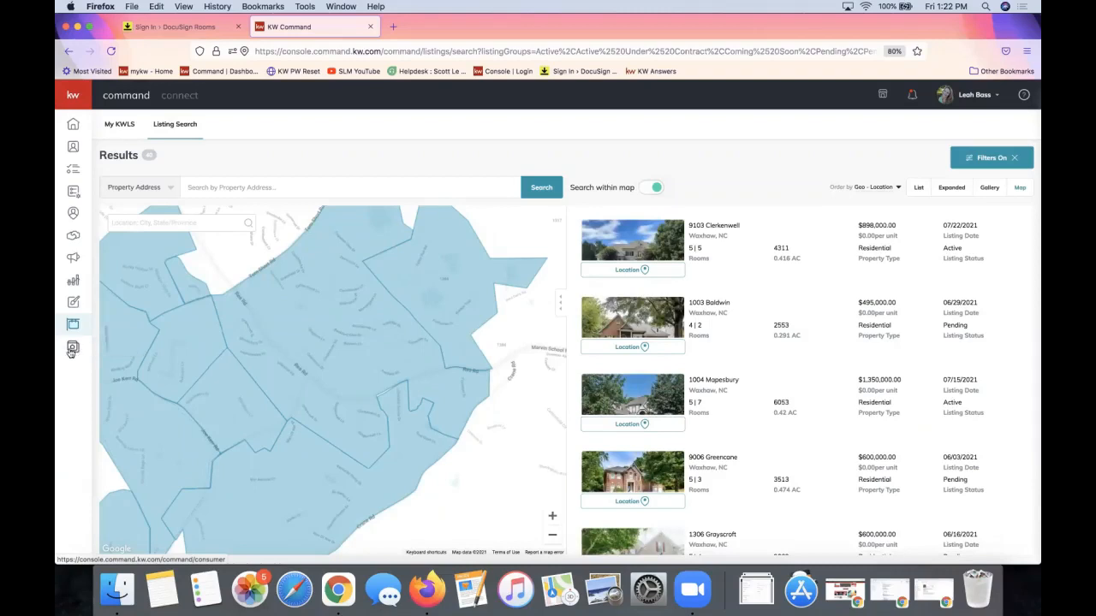
Open the Consumer Agent Site Pages list and bring up the Create a New Page dialog
click(72, 348)
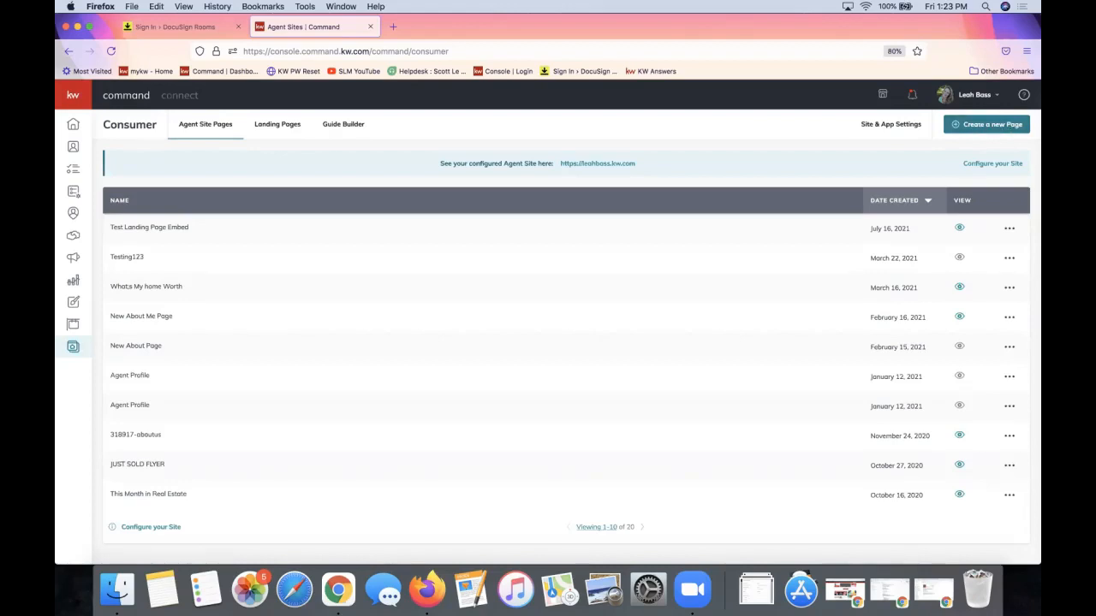
click(984, 129)
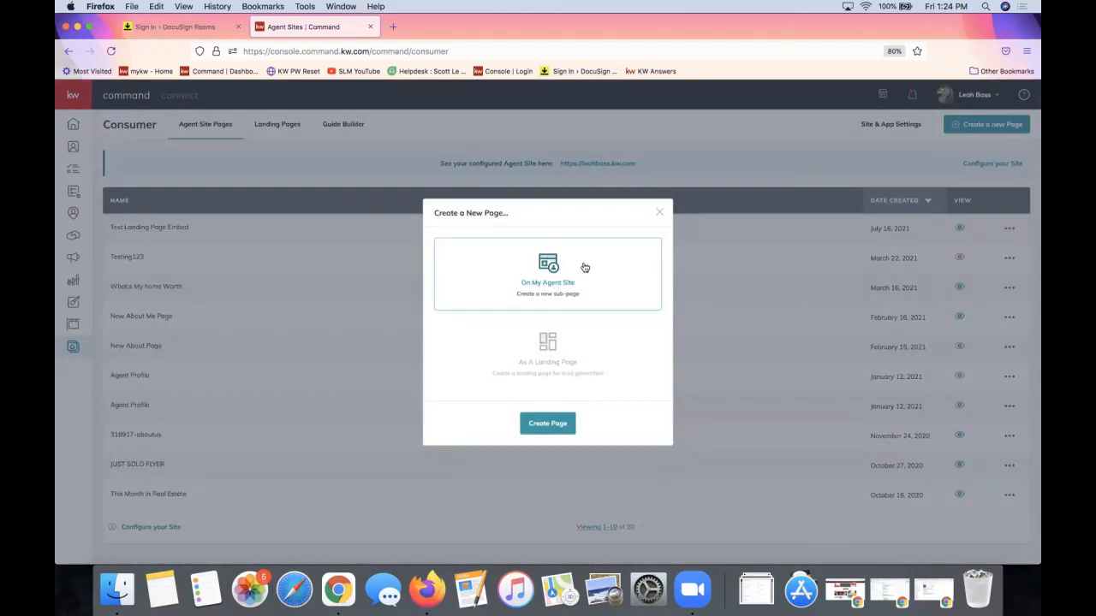
Select 'As A Landing Page' in the Create a New Page dialog
click(557, 342)
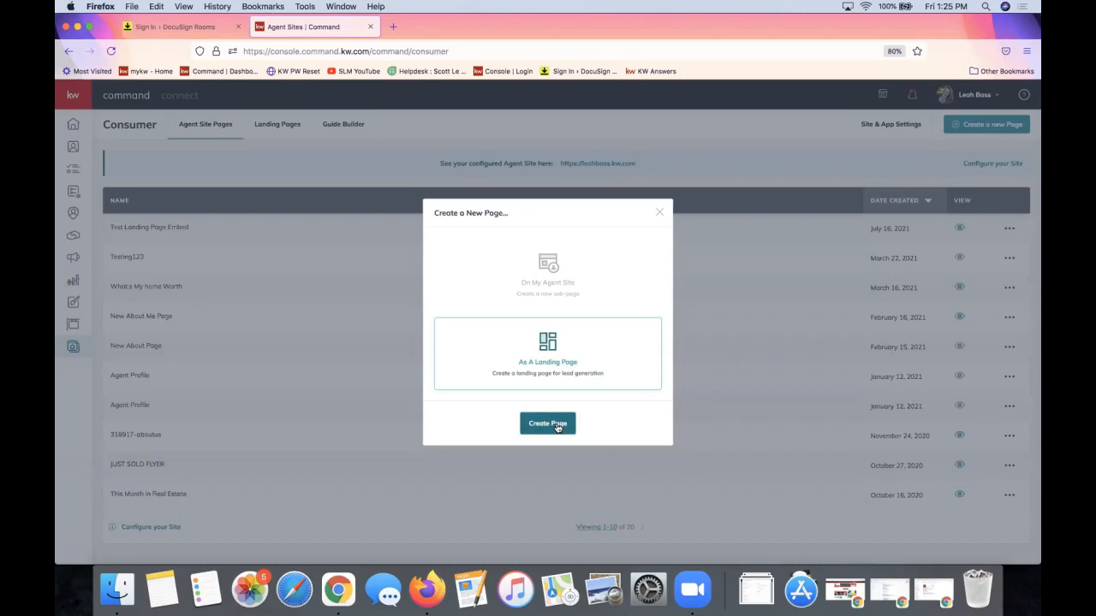
click(556, 428)
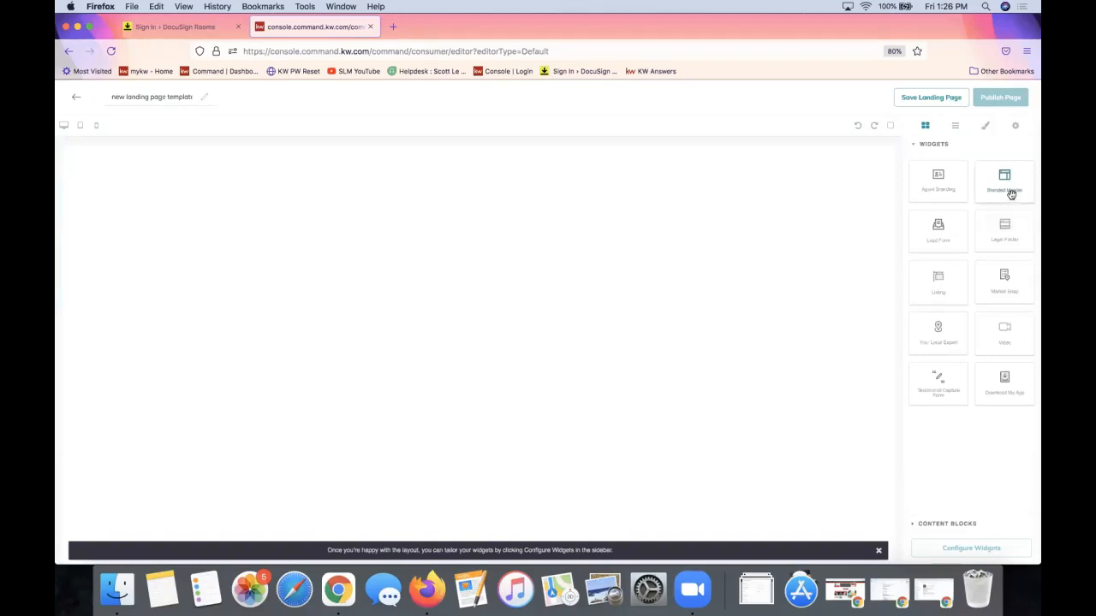
Place the Branded Header widget, with KW logo, agent contact details and photo, atop the canvas
drag(1006, 190, 815, 189)
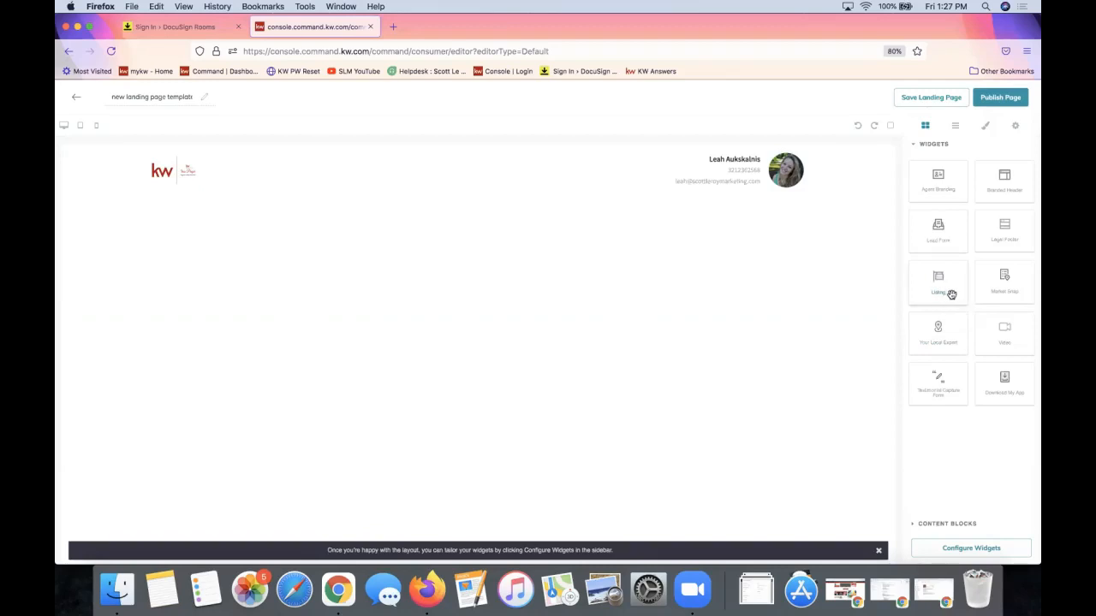
drag(952, 295, 798, 251)
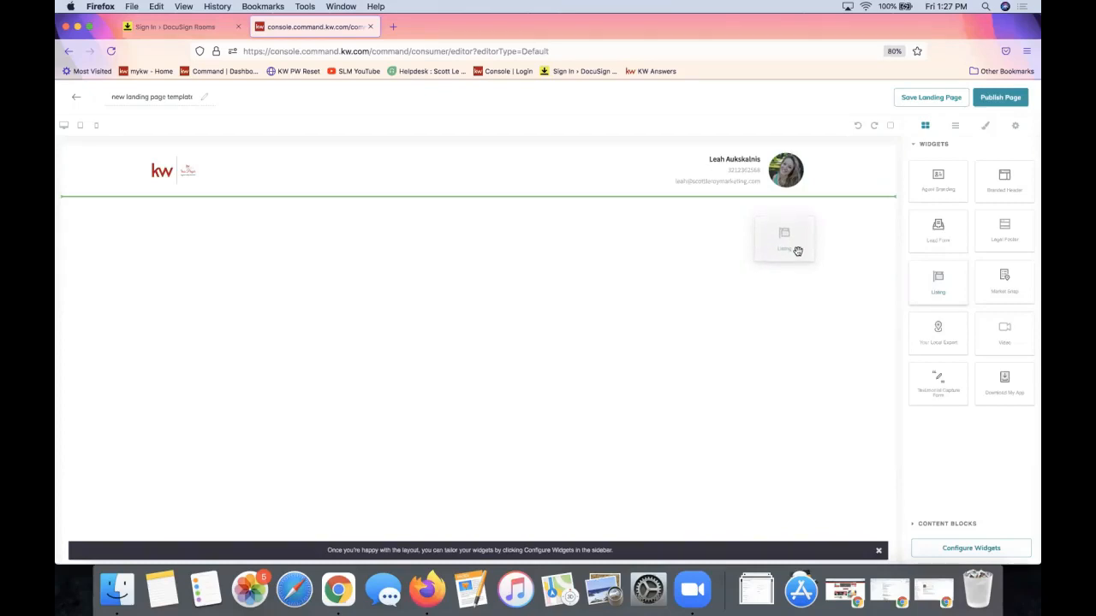
drag(798, 251, 717, 220)
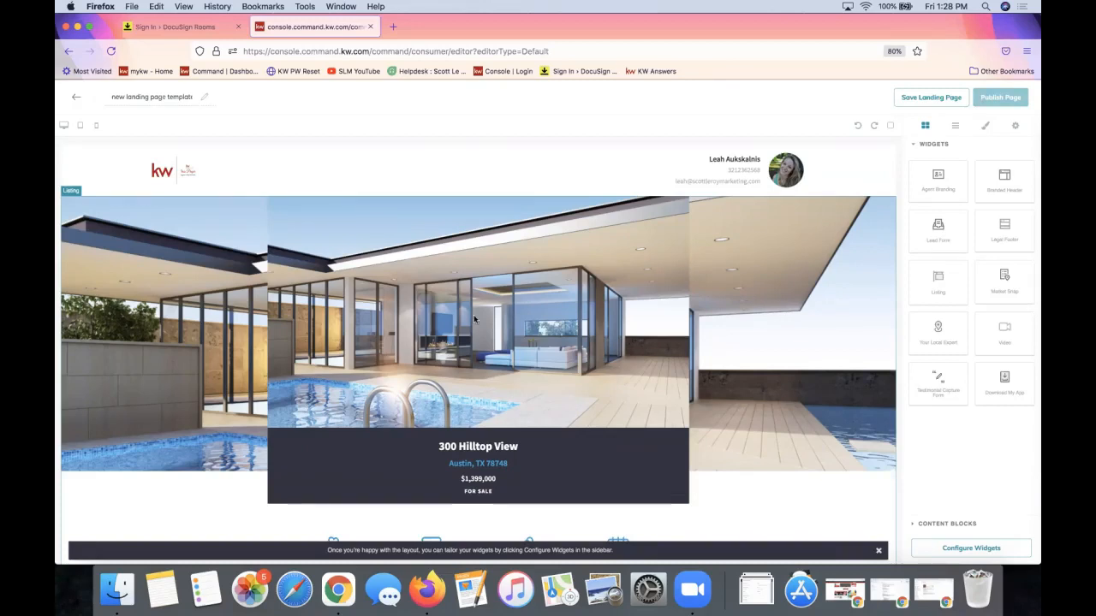
Scroll past Details & Features to the Austin map and close the configure-widgets tip banner
scroll(466, 434, down, 2)
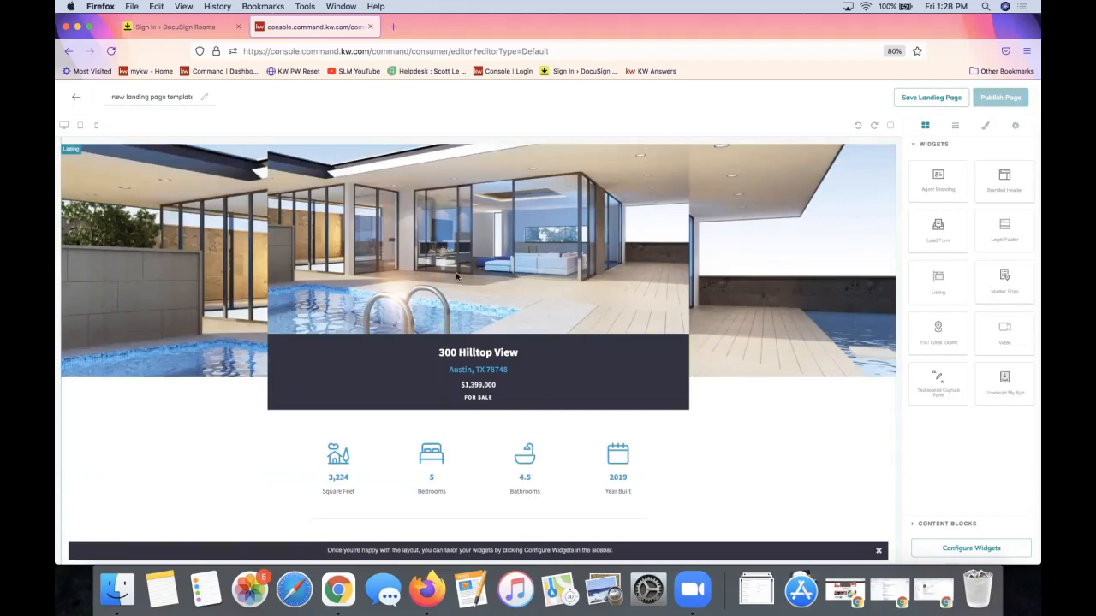
scroll(427, 231, down, 8)
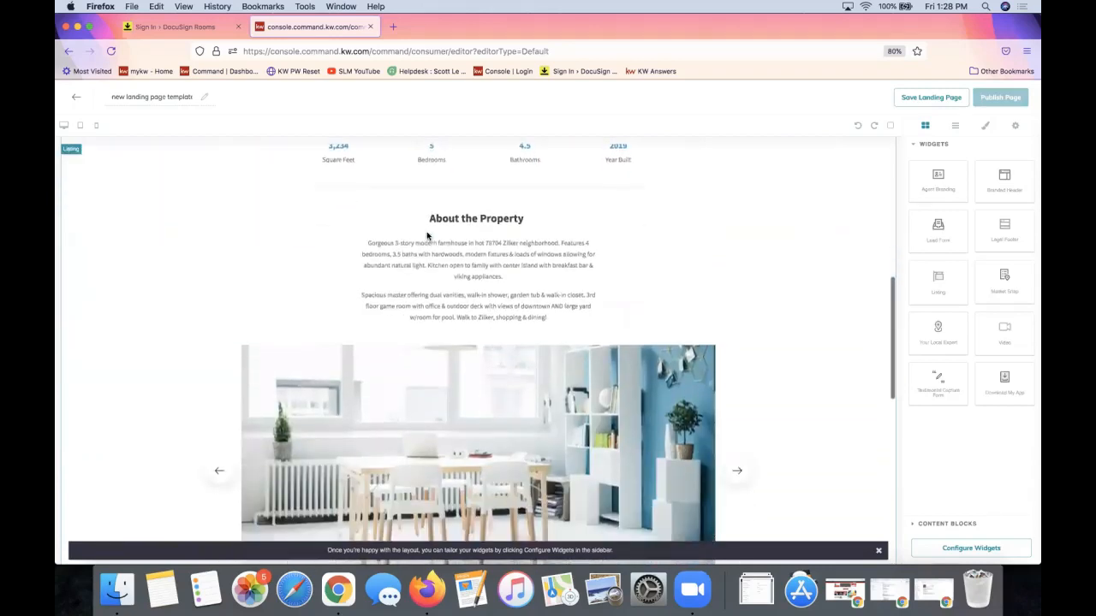
scroll(426, 235, down, 5)
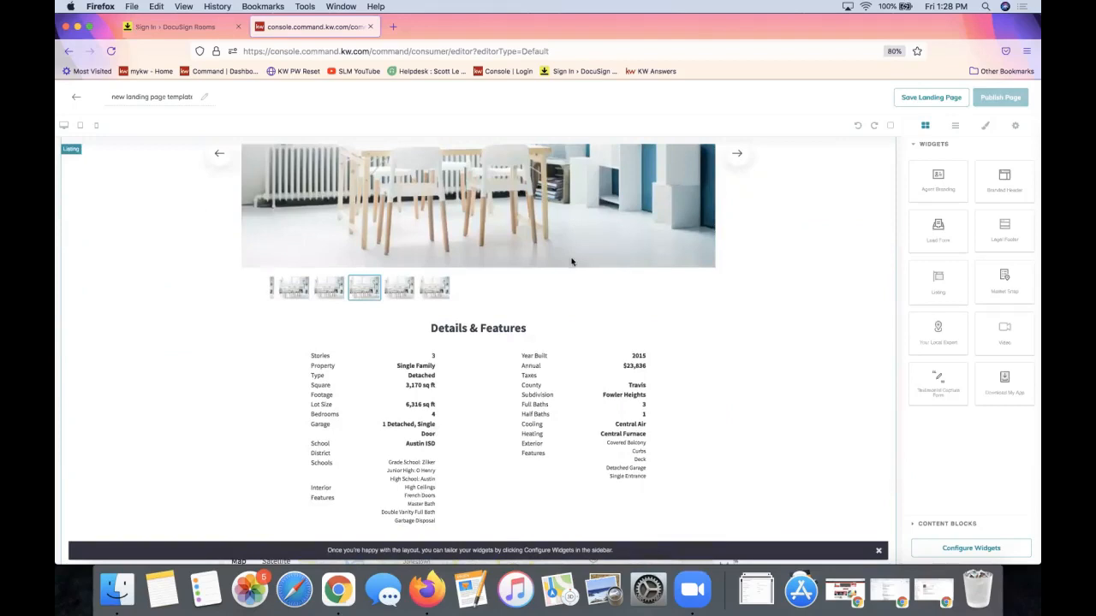
scroll(598, 439, down, 5)
scroll(563, 315, down, 2)
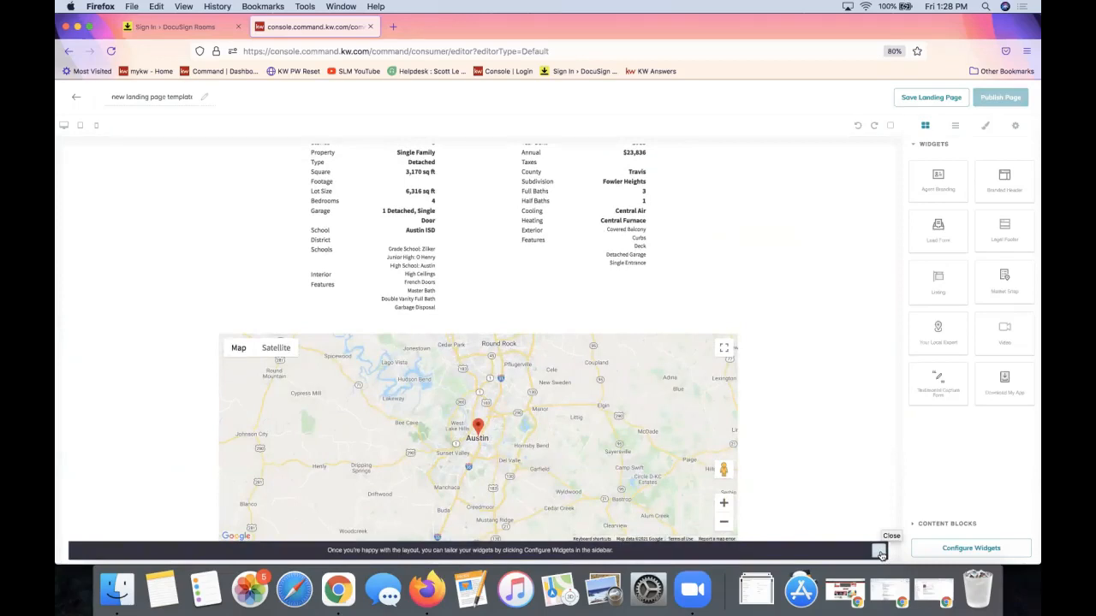
click(881, 552)
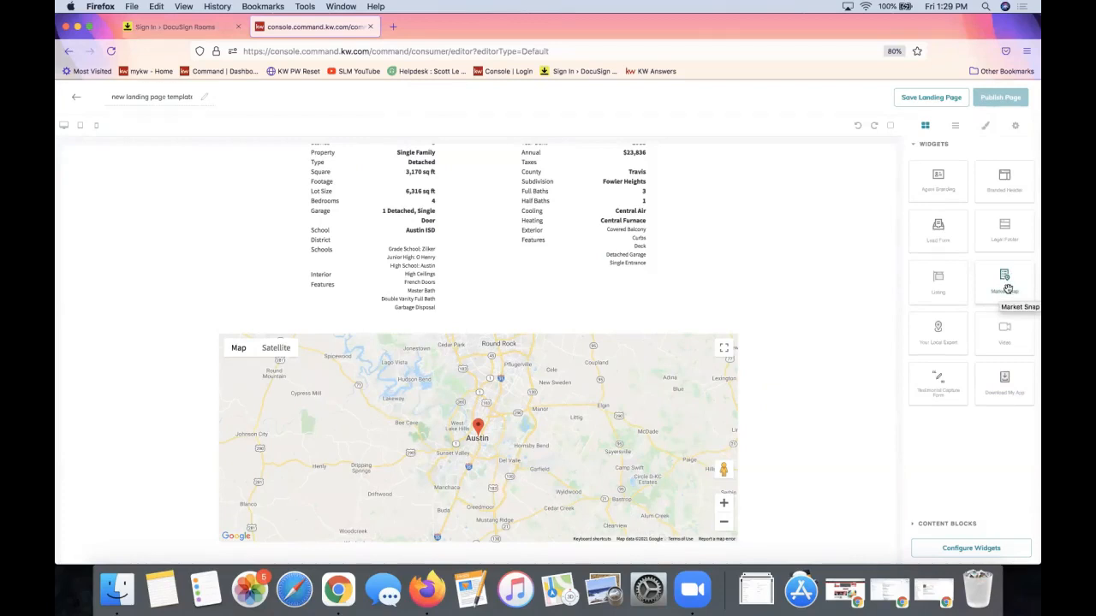
Place the Market Snap widget, showing Barton Hills Neighborhood Trends, beneath the listing map
drag(997, 289, 794, 521)
scroll(765, 314, down, 3)
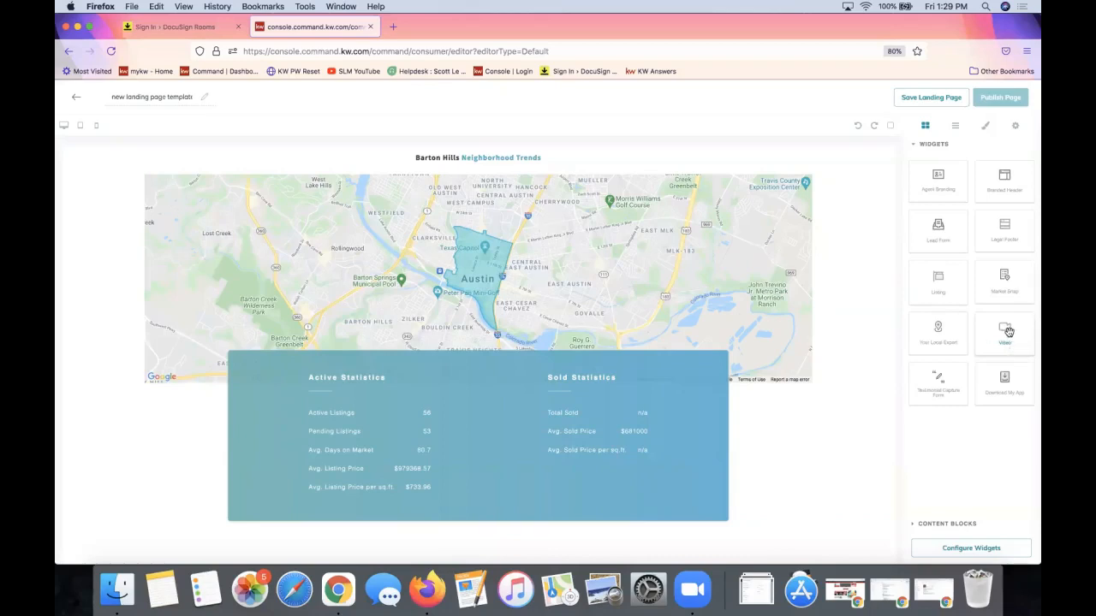
Place a Video widget with placeholder Headline and description under the Barton Hills section, then review it
drag(1008, 331, 800, 486)
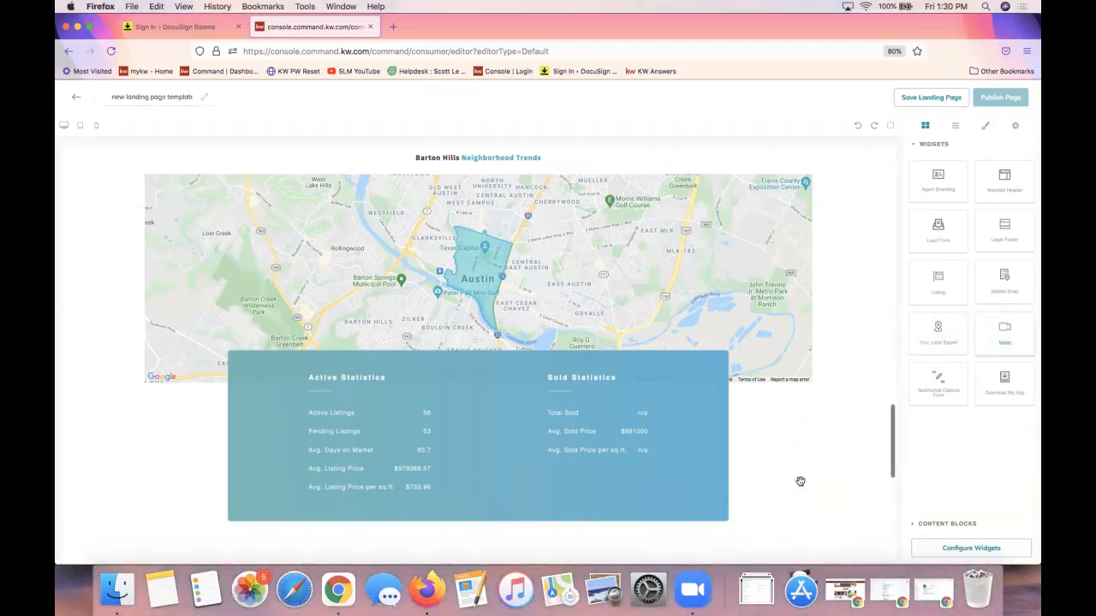
scroll(814, 390, down, 4)
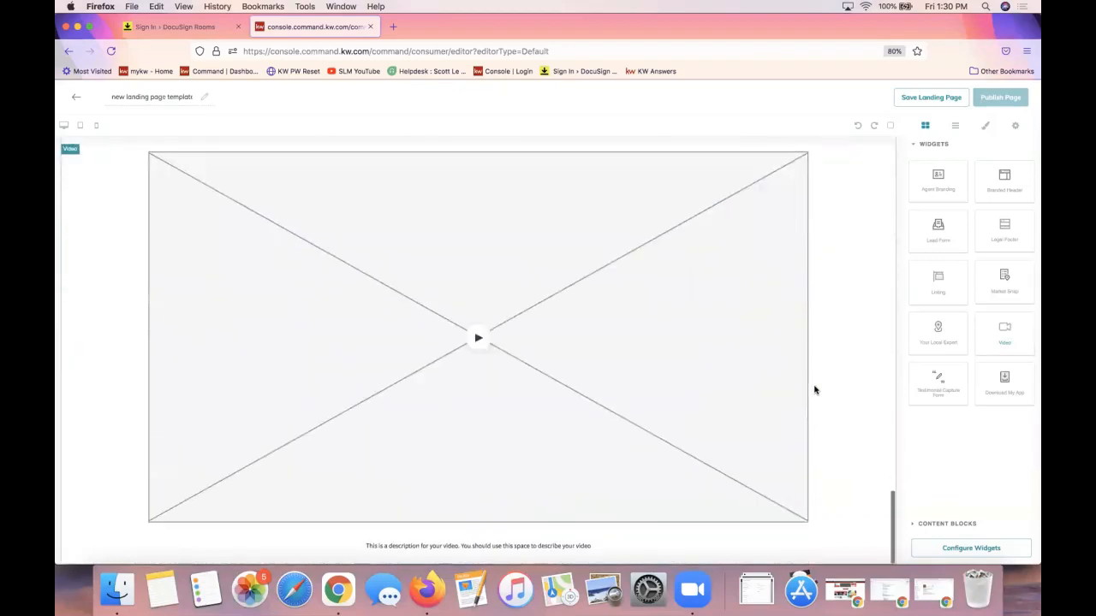
scroll(546, 336, up, 4)
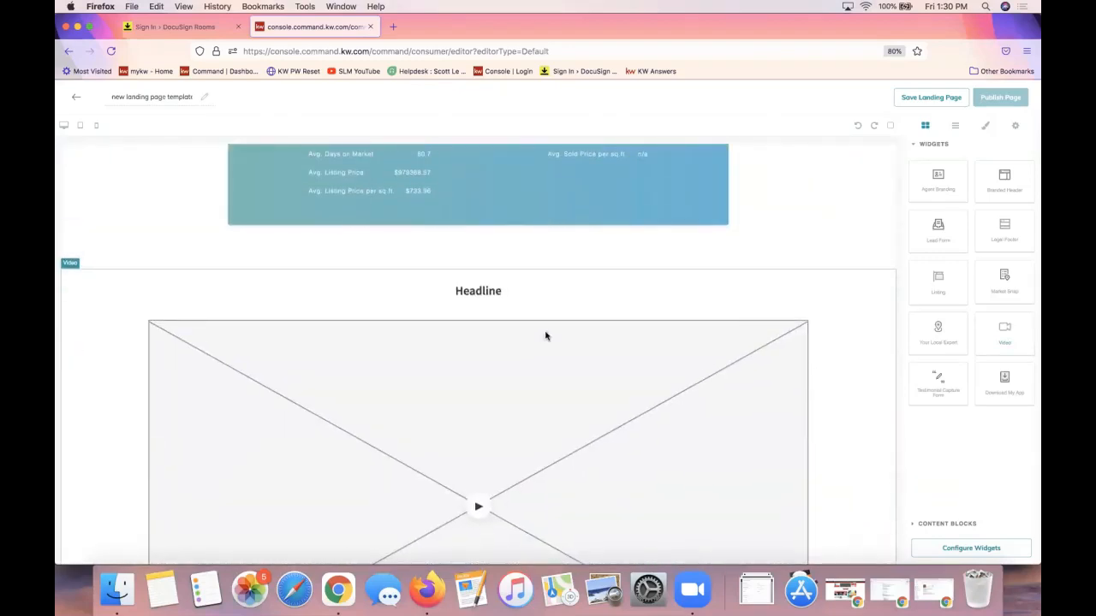
scroll(675, 318, up, 2)
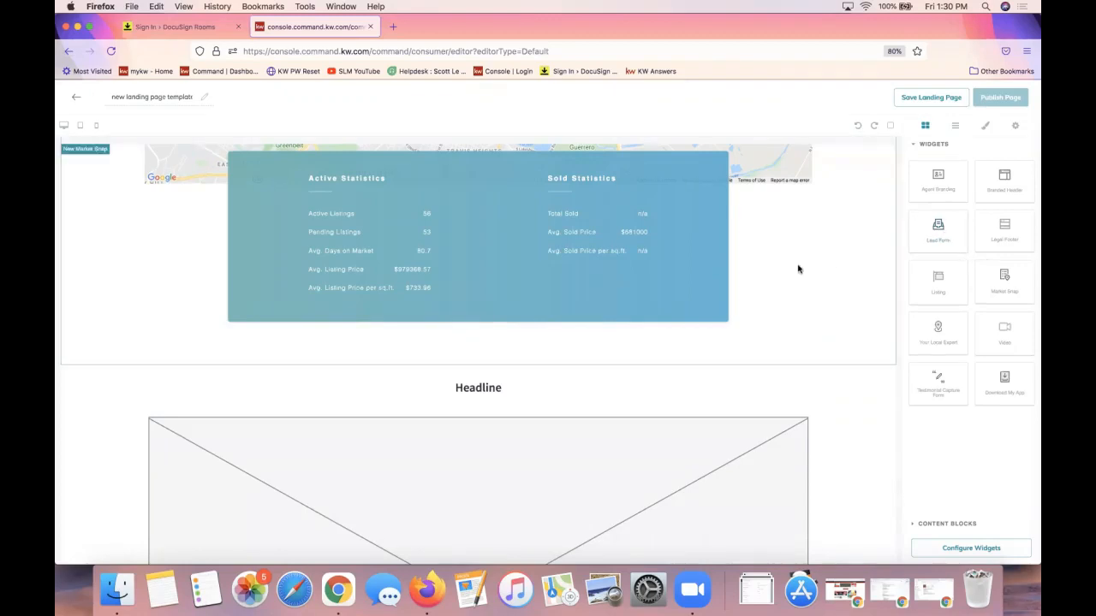
scroll(805, 403, down, 5)
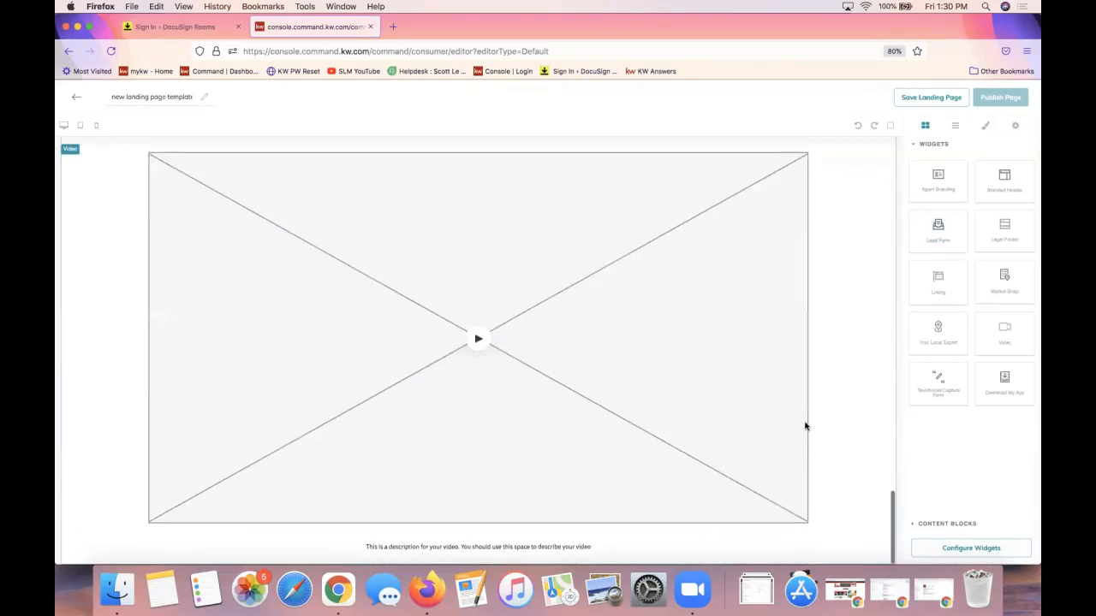
scroll(749, 435, up, 5)
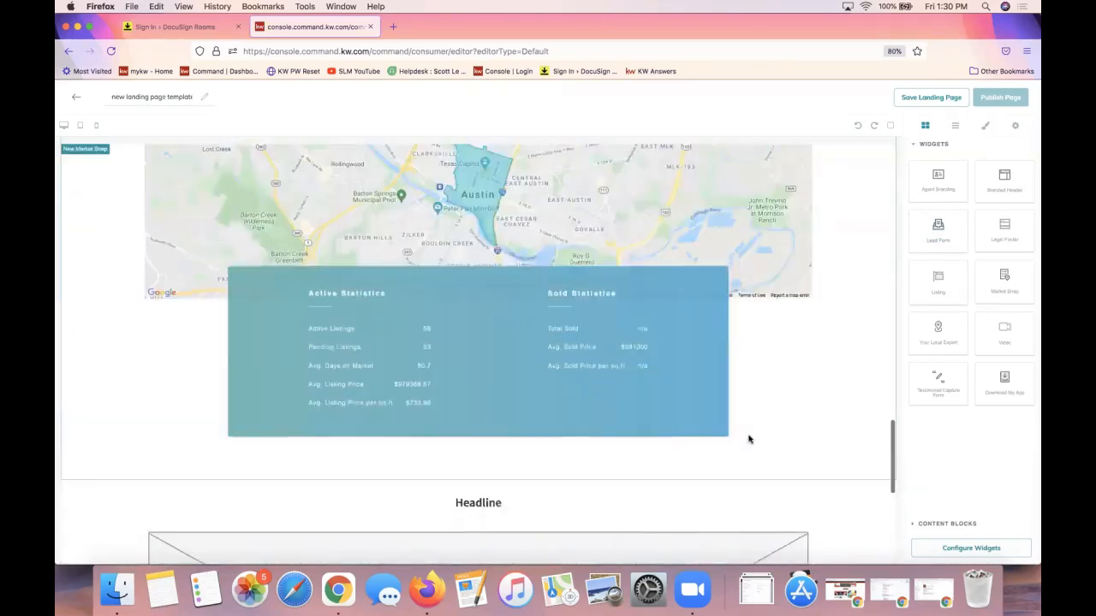
scroll(749, 435, up, 6)
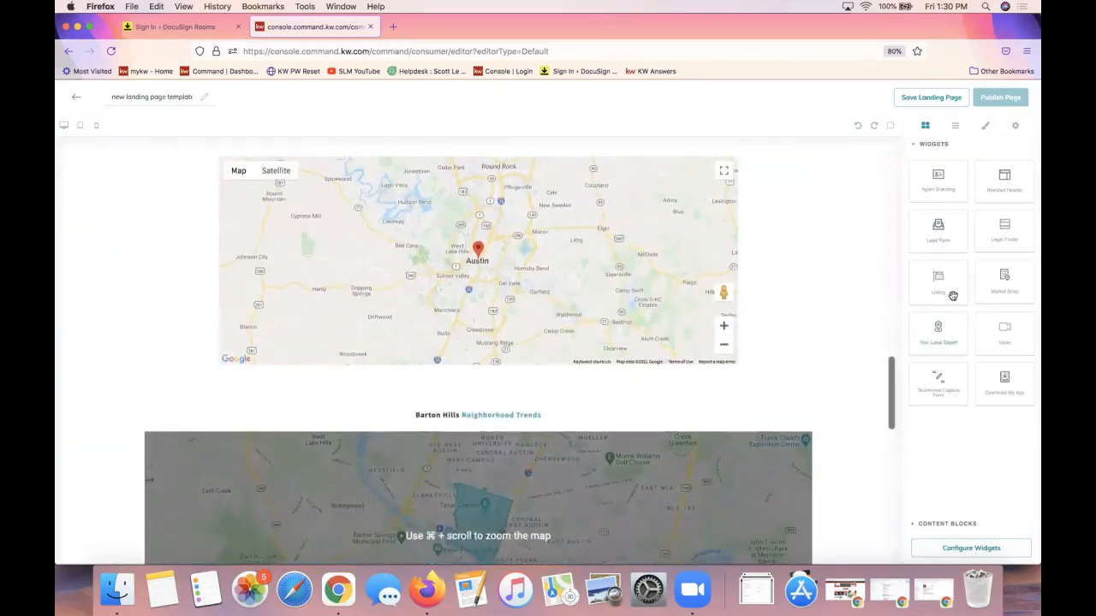
scroll(447, 235, up, 7)
scroll(447, 235, down, 6)
scroll(447, 234, down, 3)
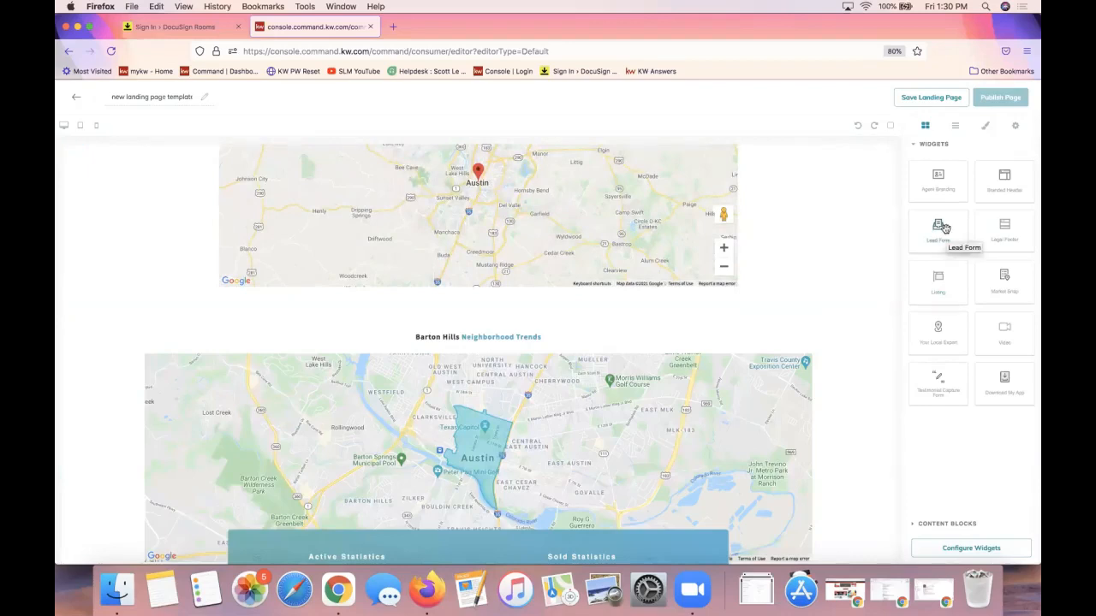
Drop a Lead Form block just below the listing map and scroll to check its placement
drag(941, 228, 825, 318)
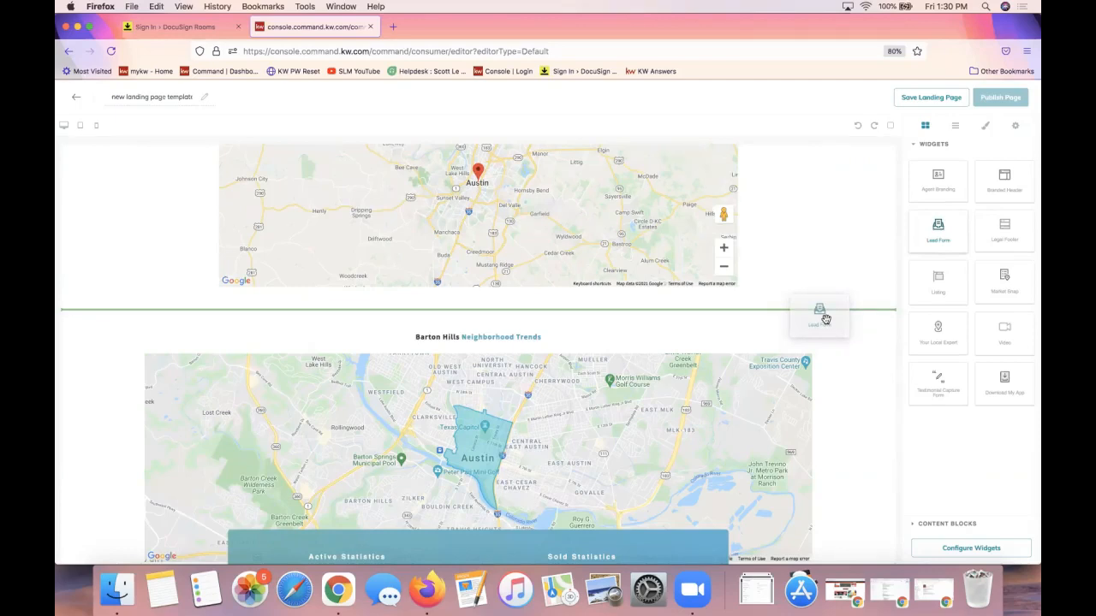
drag(825, 318, 827, 319)
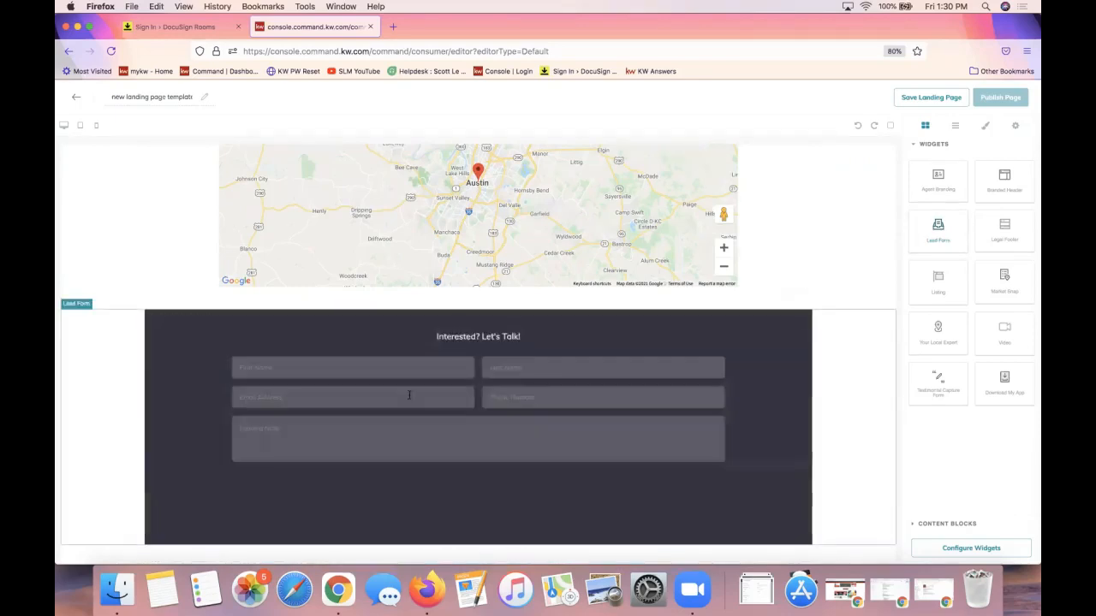
scroll(568, 370, down, 3)
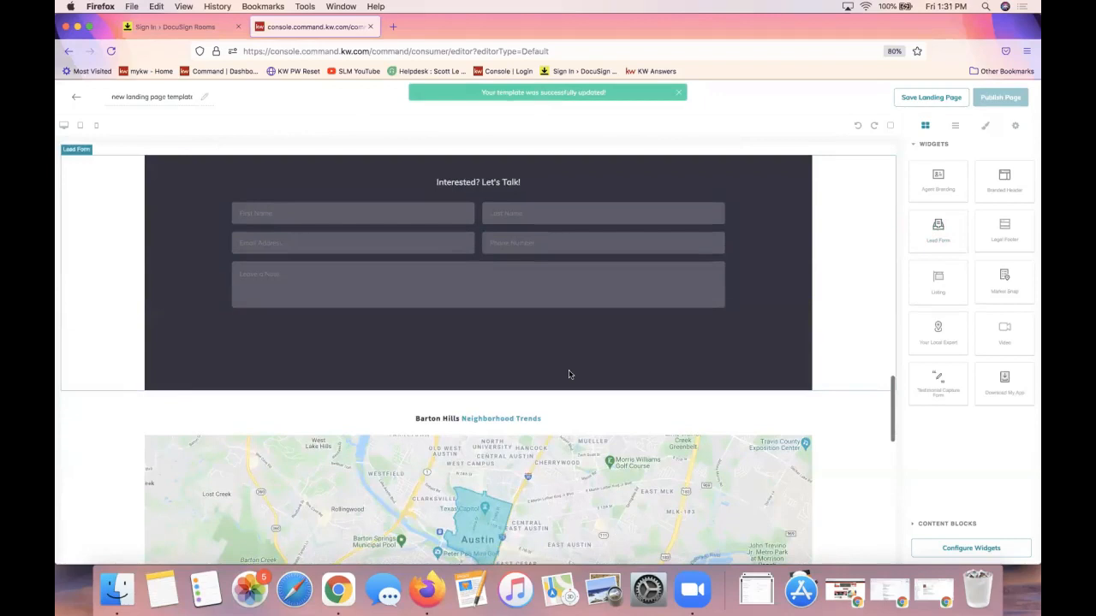
scroll(570, 373, up, 4)
scroll(533, 283, down, 5)
scroll(532, 284, up, 5)
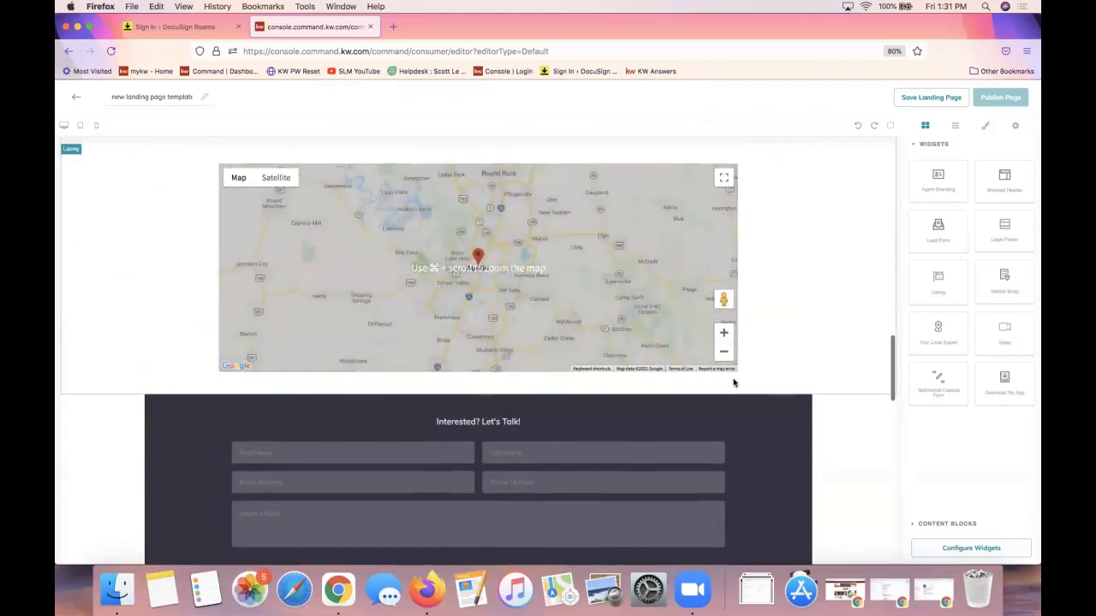
scroll(733, 383, down, 3)
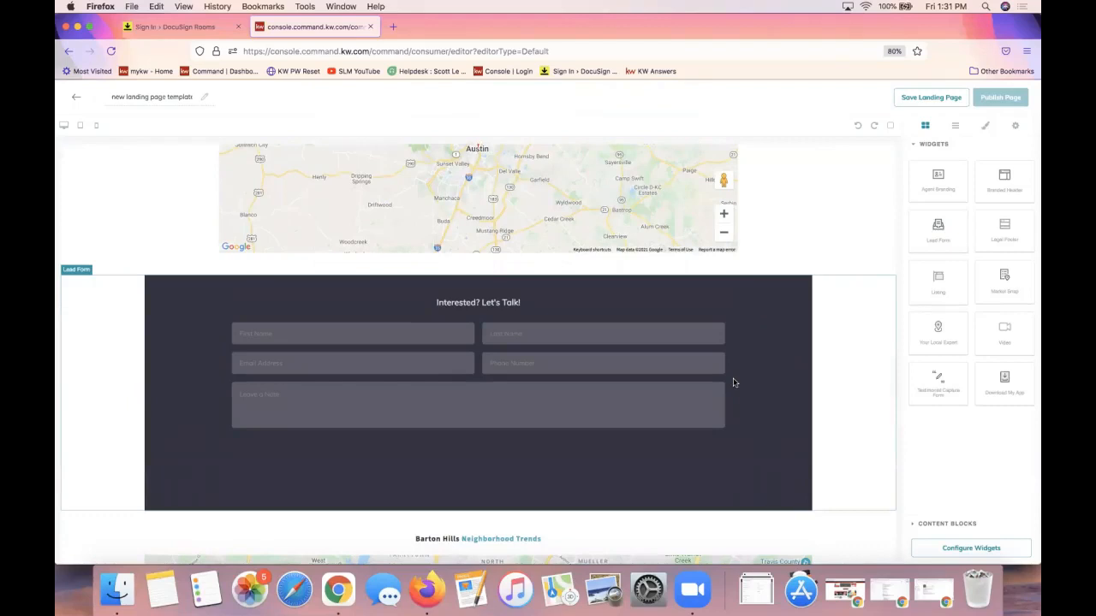
scroll(733, 383, down, 15)
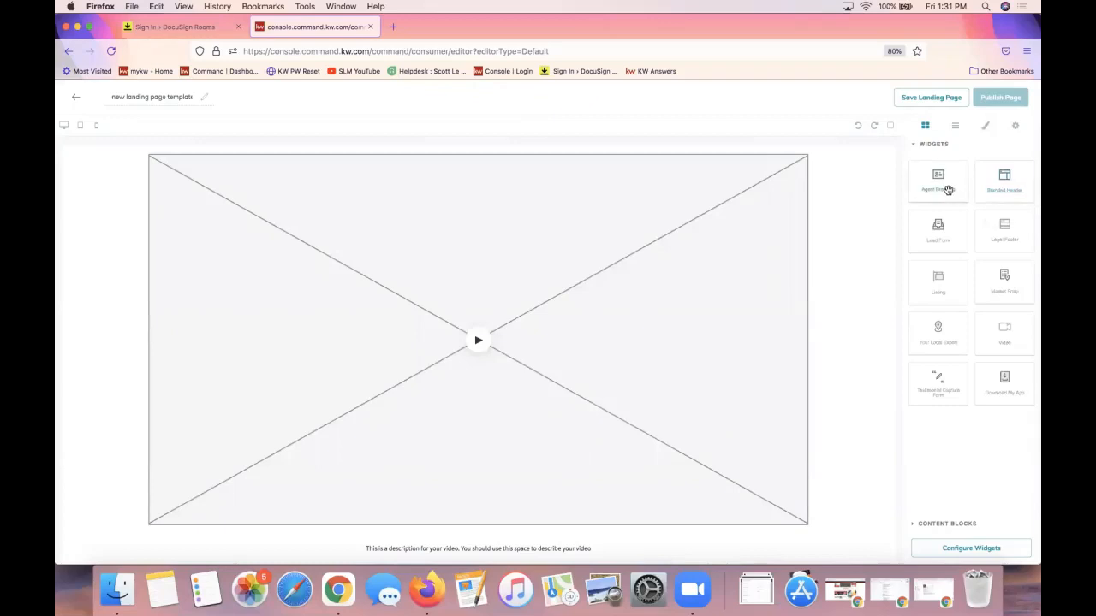
drag(947, 187, 774, 536)
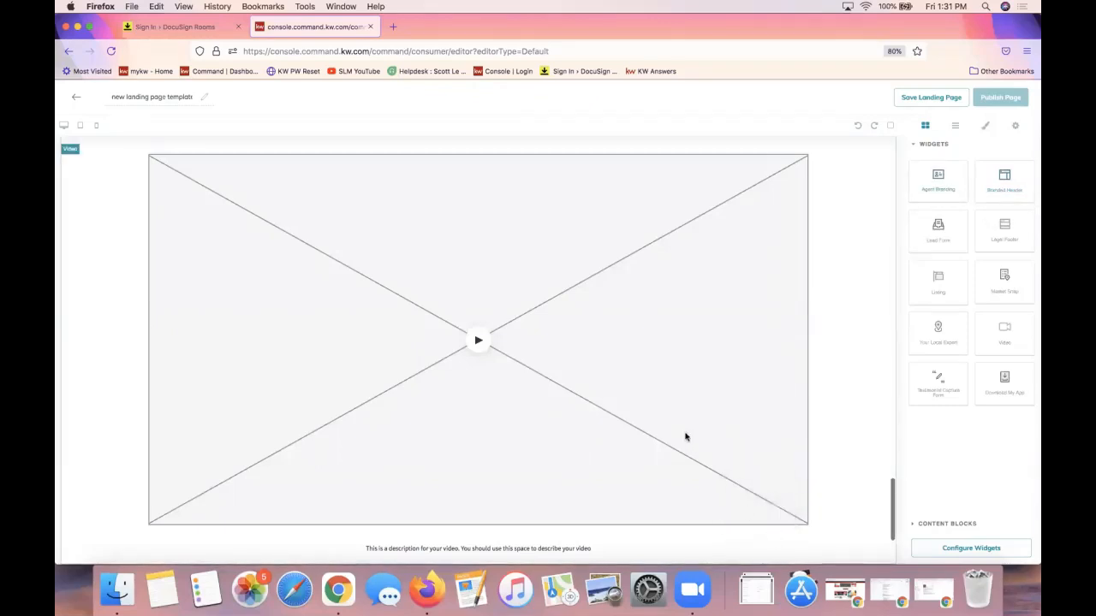
scroll(808, 409, down, 3)
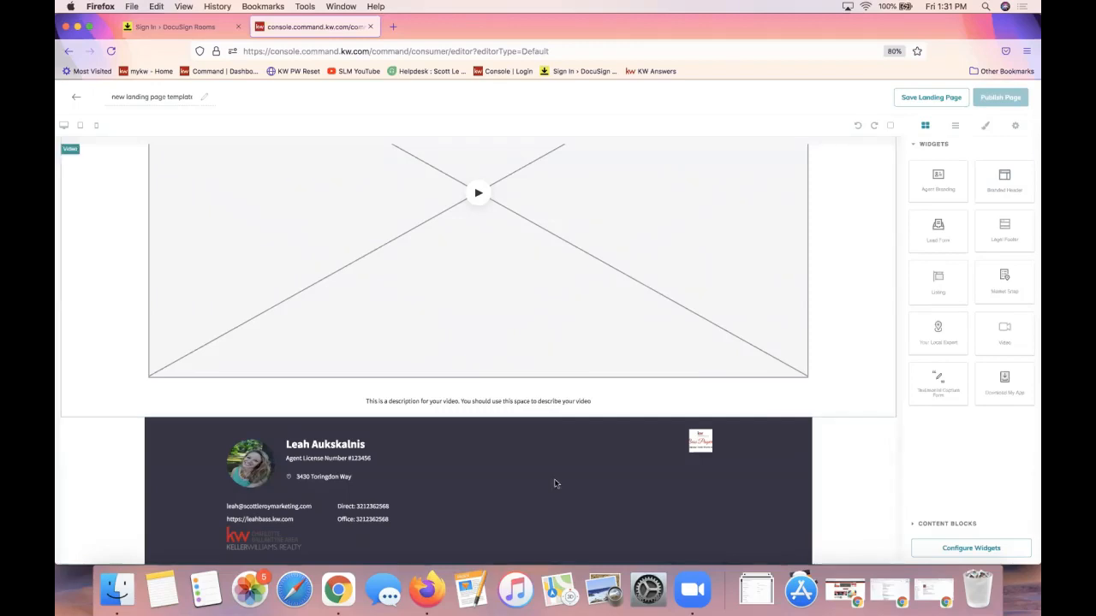
scroll(468, 497, up, 15)
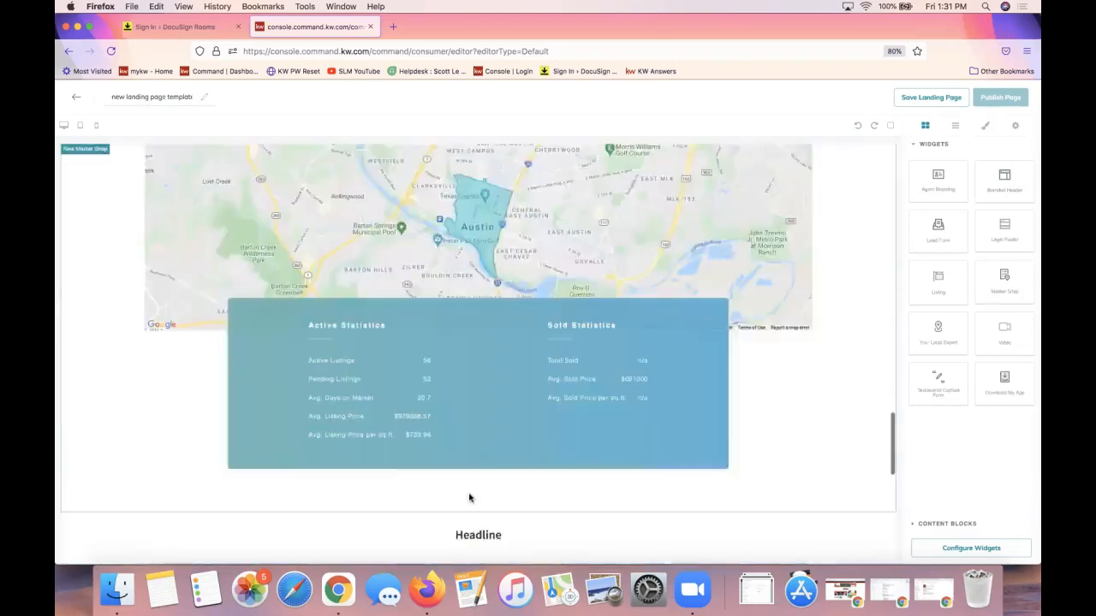
scroll(514, 464, up, 4)
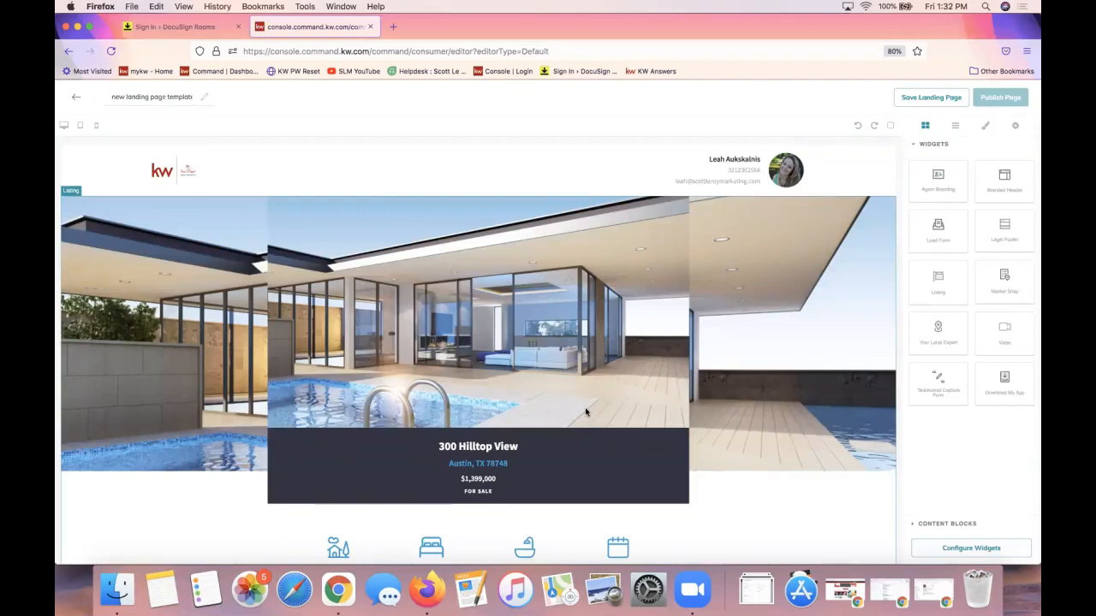
Switch the right panel between Widgets and Content Blocks, leaving the Image and Text blocks shown
click(940, 529)
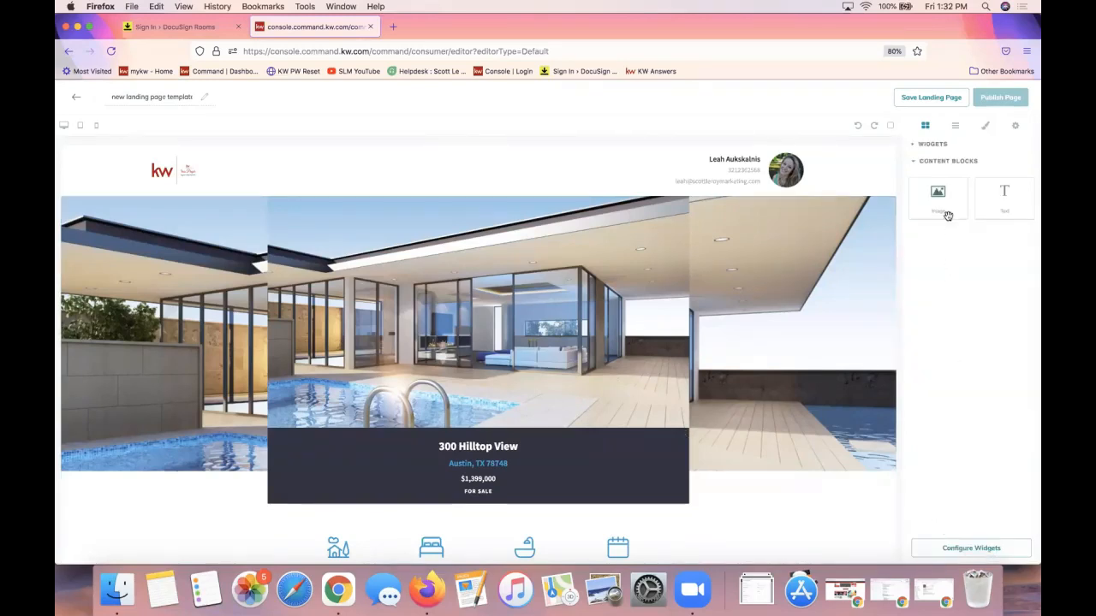
click(932, 144)
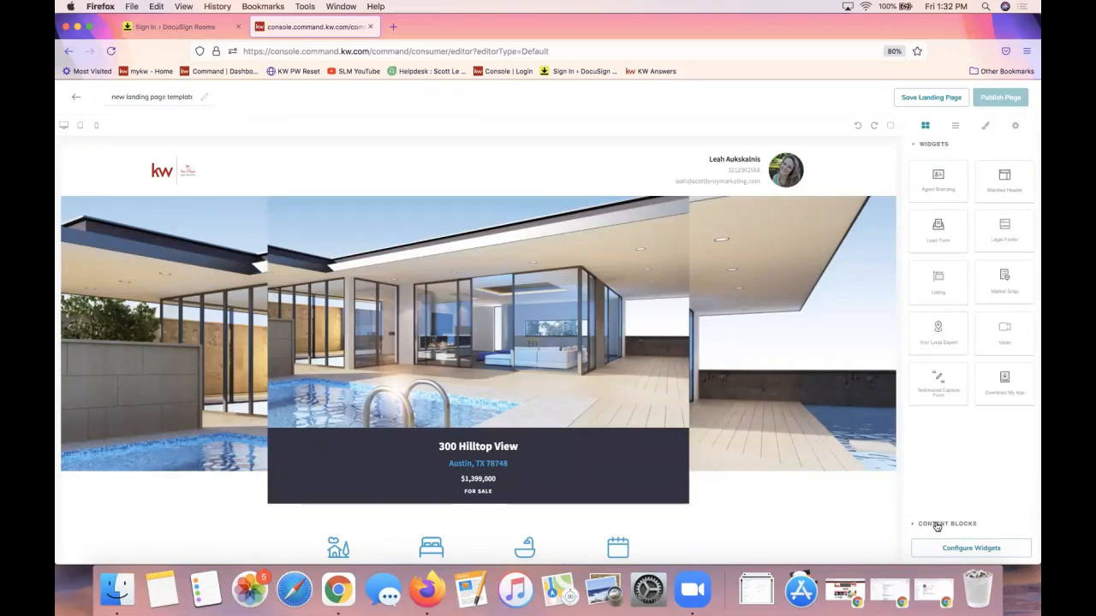
click(937, 525)
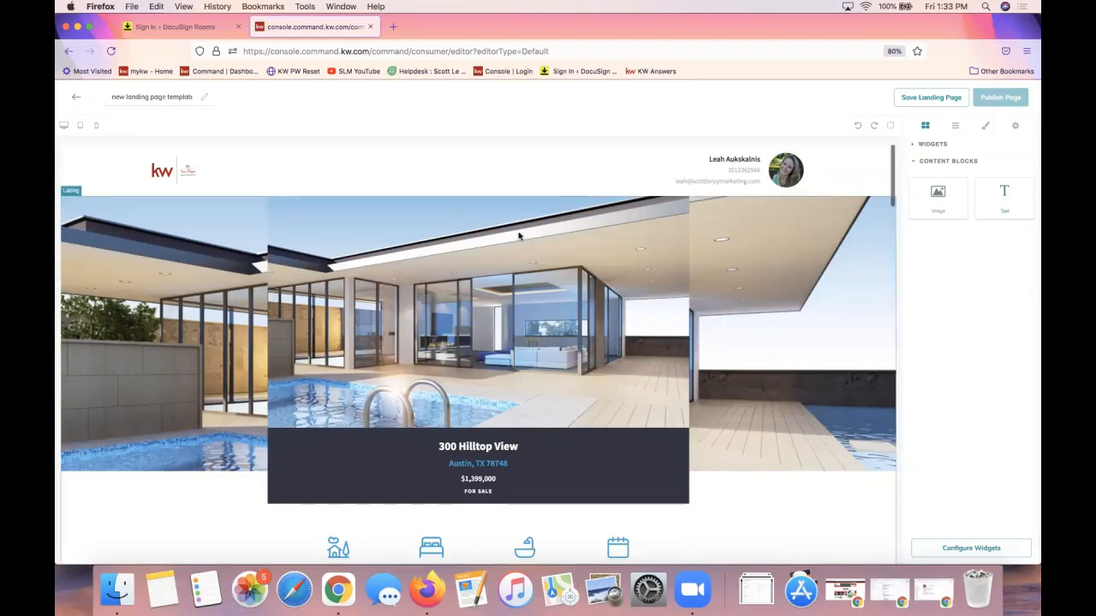
scroll(521, 380, down, 5)
scroll(521, 380, up, 5)
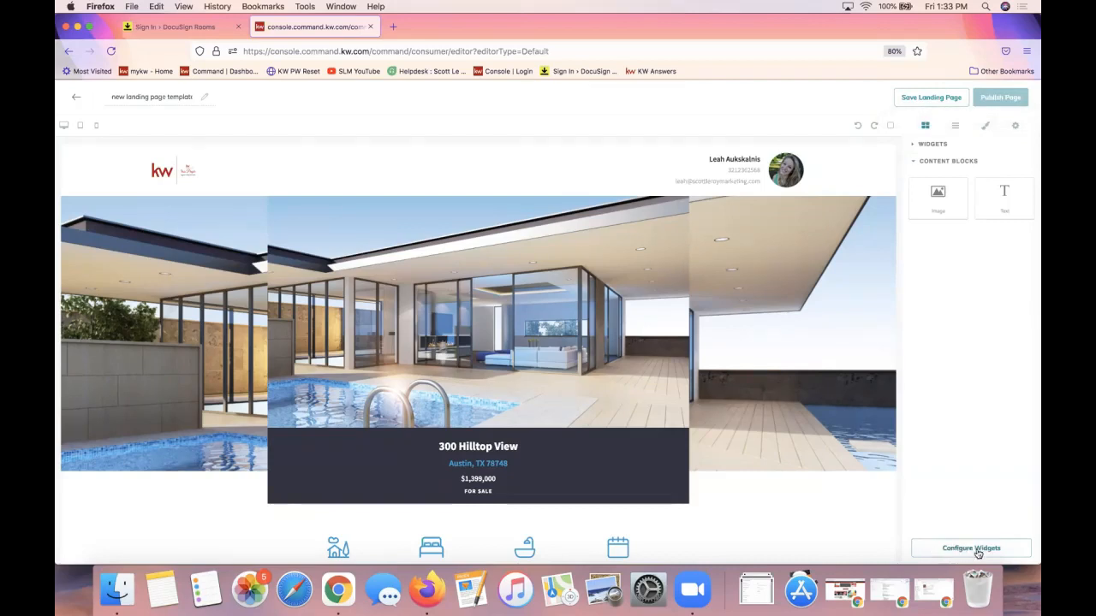
Open the Configure Widgets checklist of the page's six widgets, close it, and reopen it
click(977, 556)
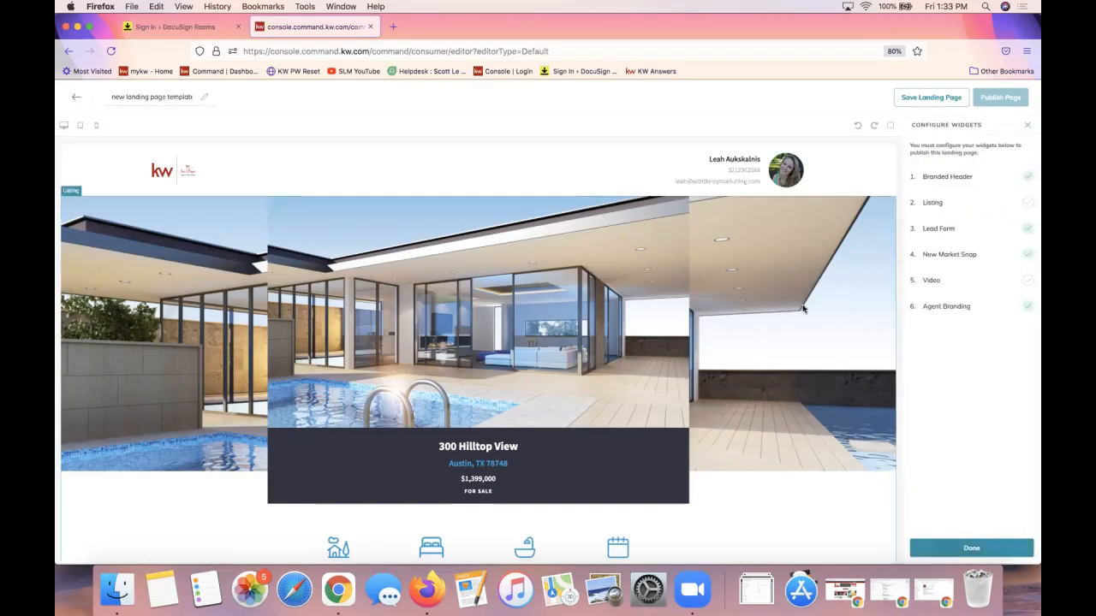
click(1030, 127)
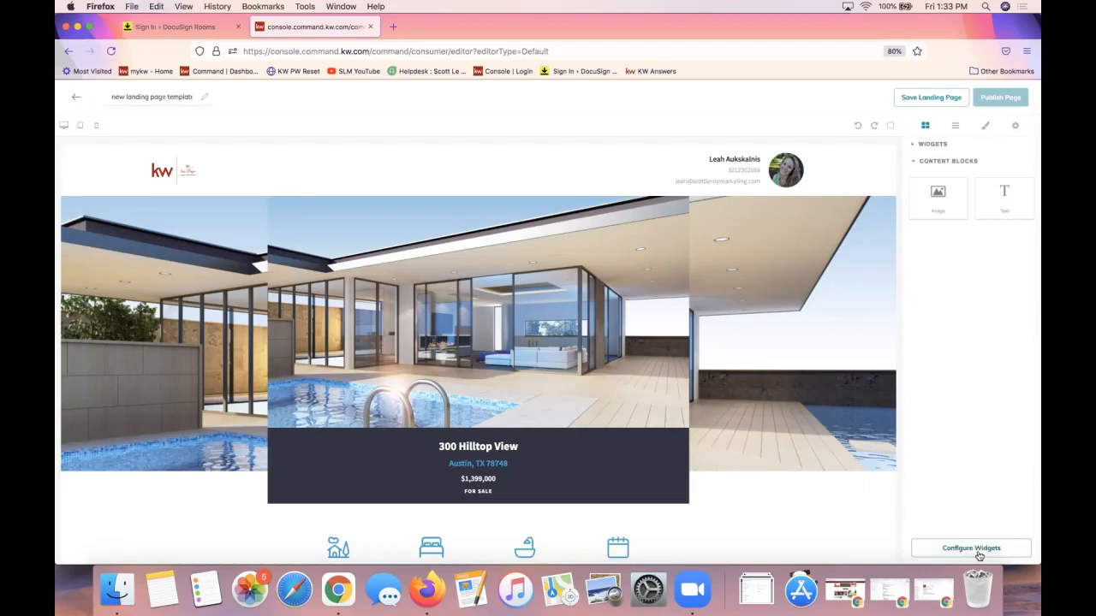
click(974, 552)
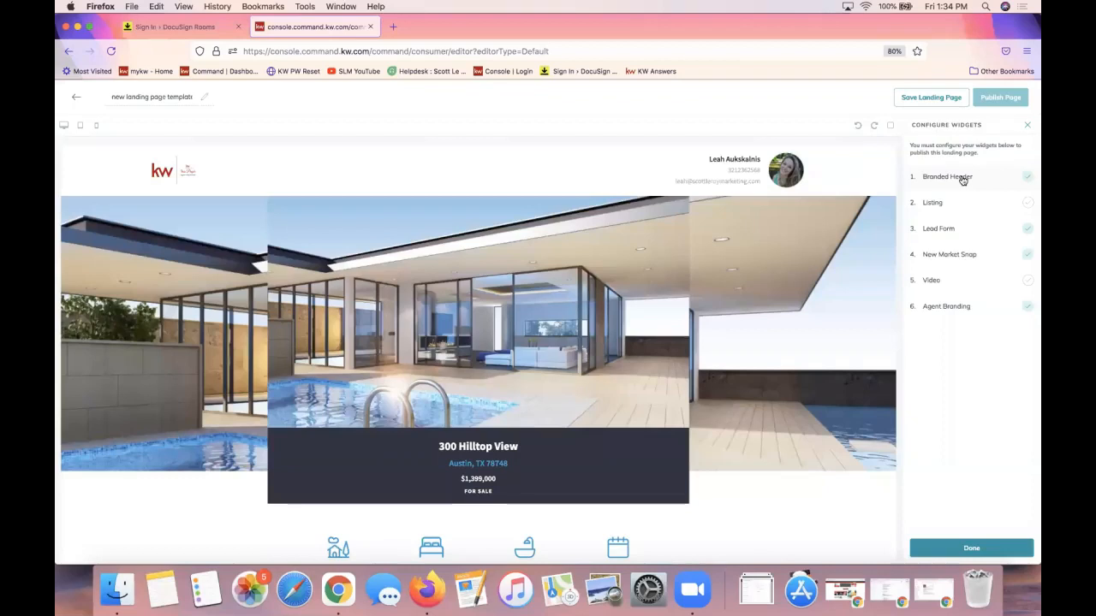
Give the Branded Header the text 'Proudly Presenting 123 Main St', fixing the typo, and save and apply it
click(950, 177)
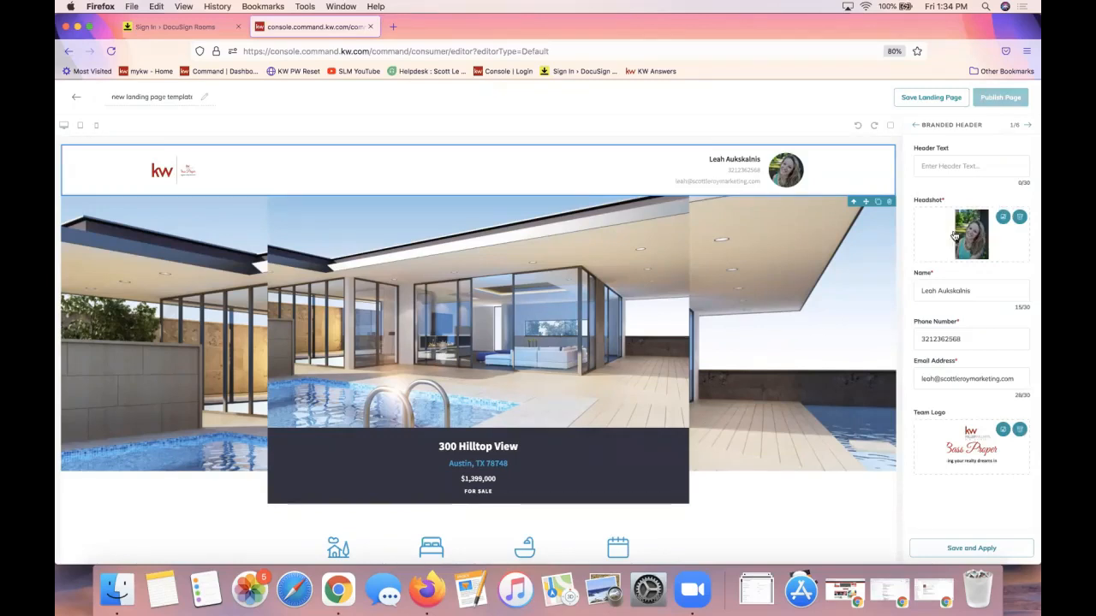
click(947, 168)
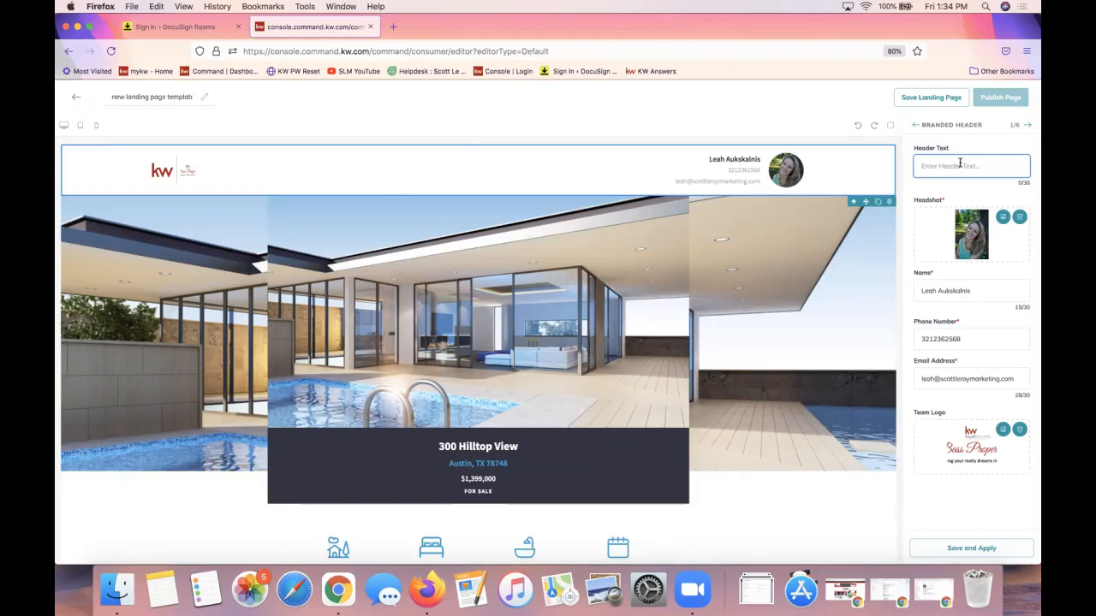
text(Proudly Presenting 123 Main S)
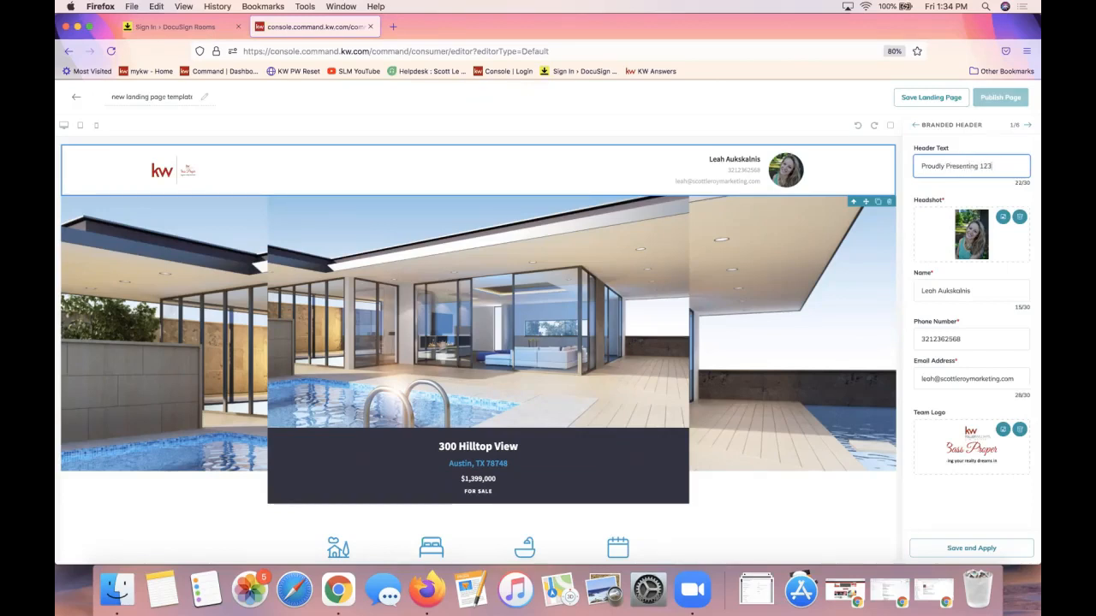
key(BackSpace)
key(BackSpace)
text(Ss)
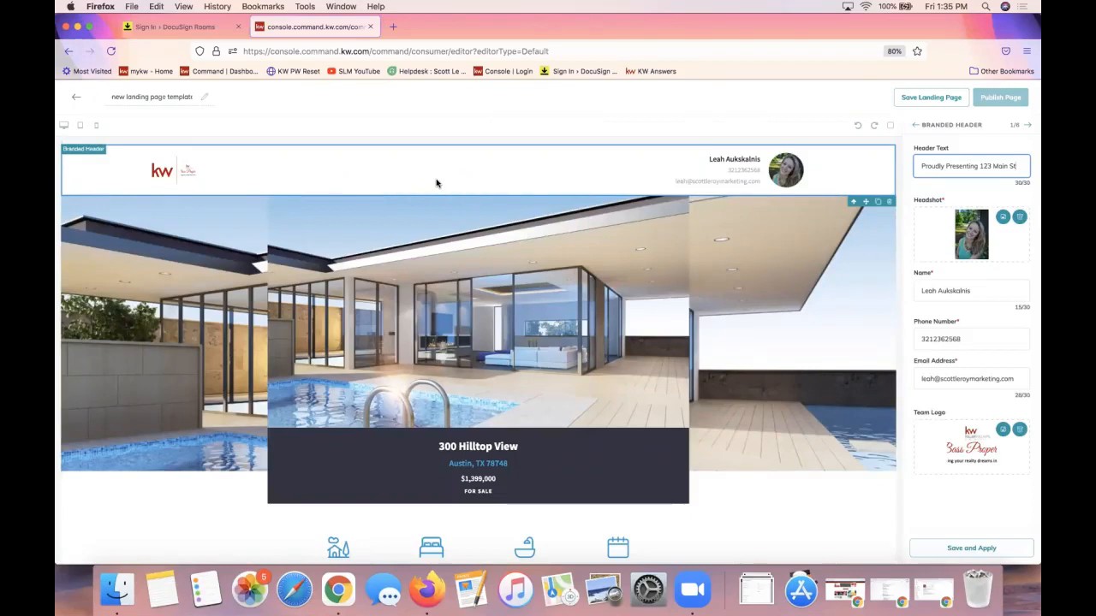
triple_click(920, 165)
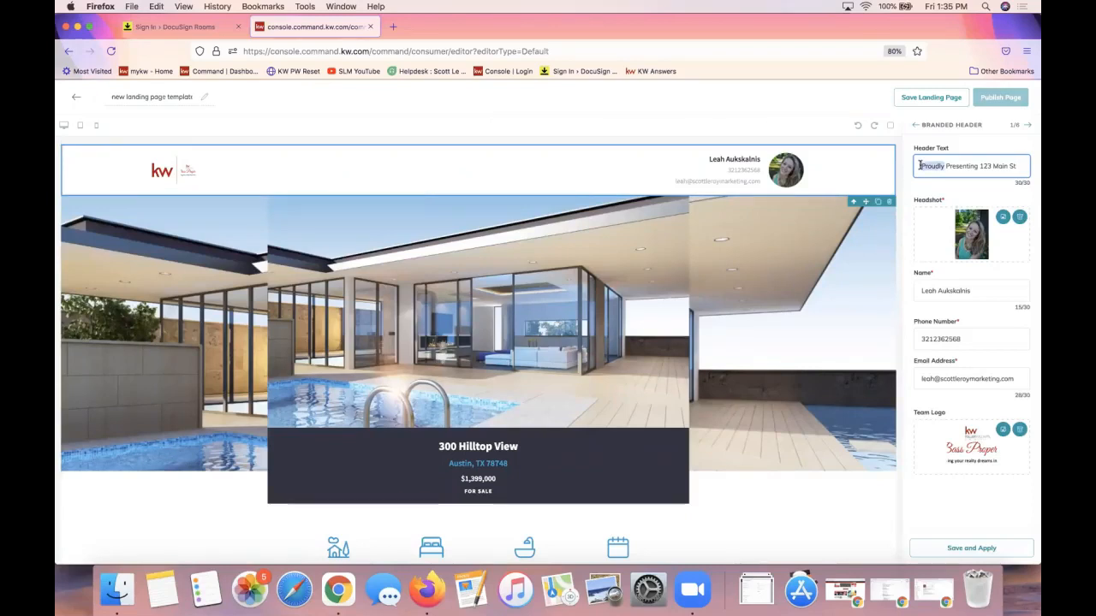
click(982, 168)
click(965, 546)
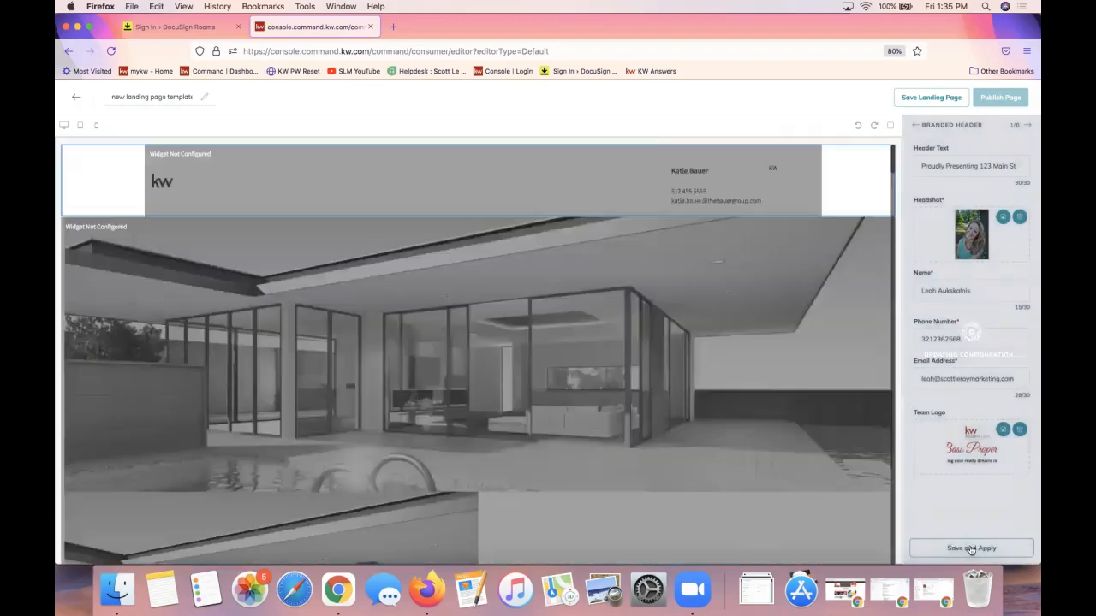
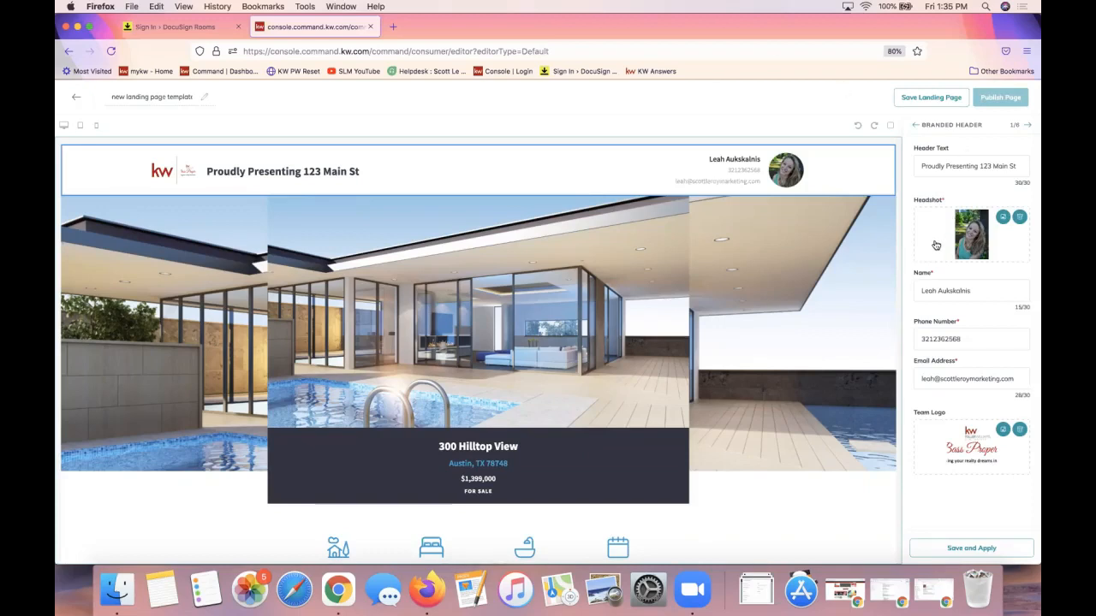
Add dashes after the phone number's area code and prefix, and apply it to the header
click(933, 338)
text(-)
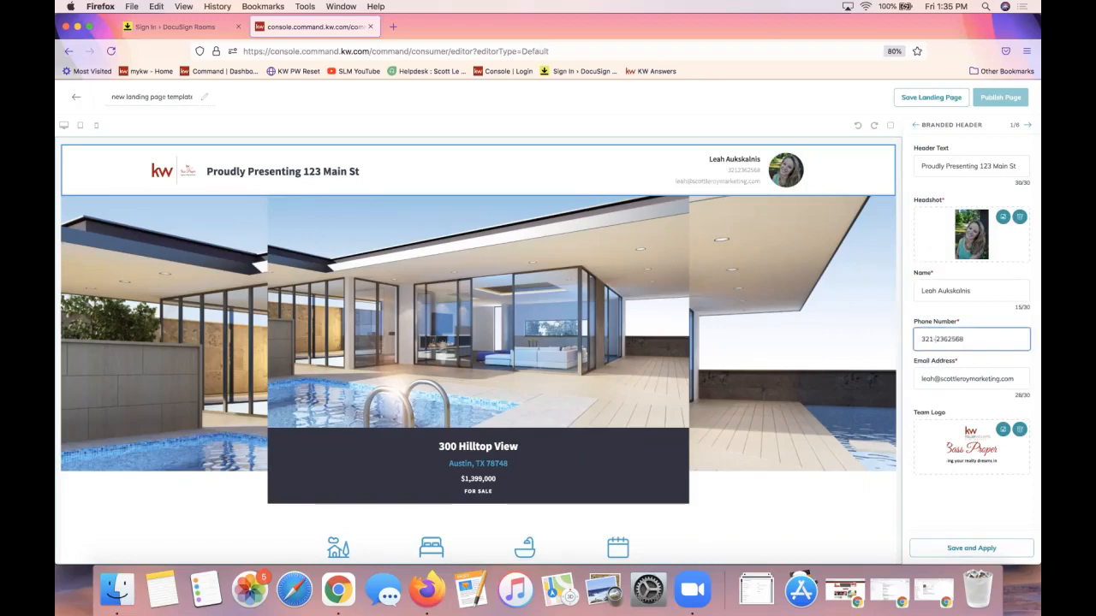
click(948, 339)
text(-)
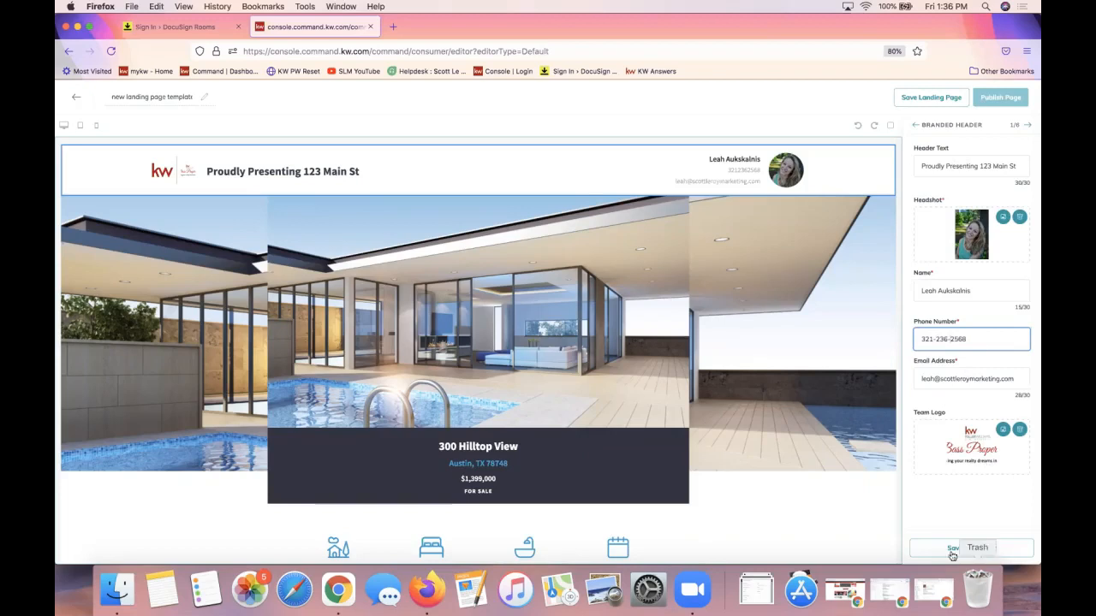
click(949, 548)
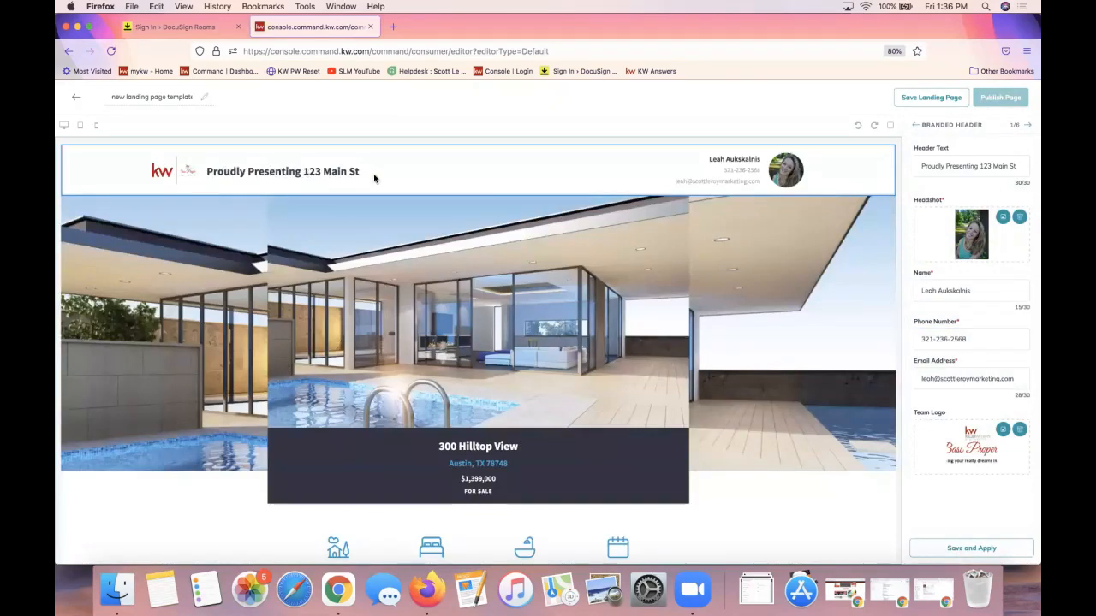
click(956, 171)
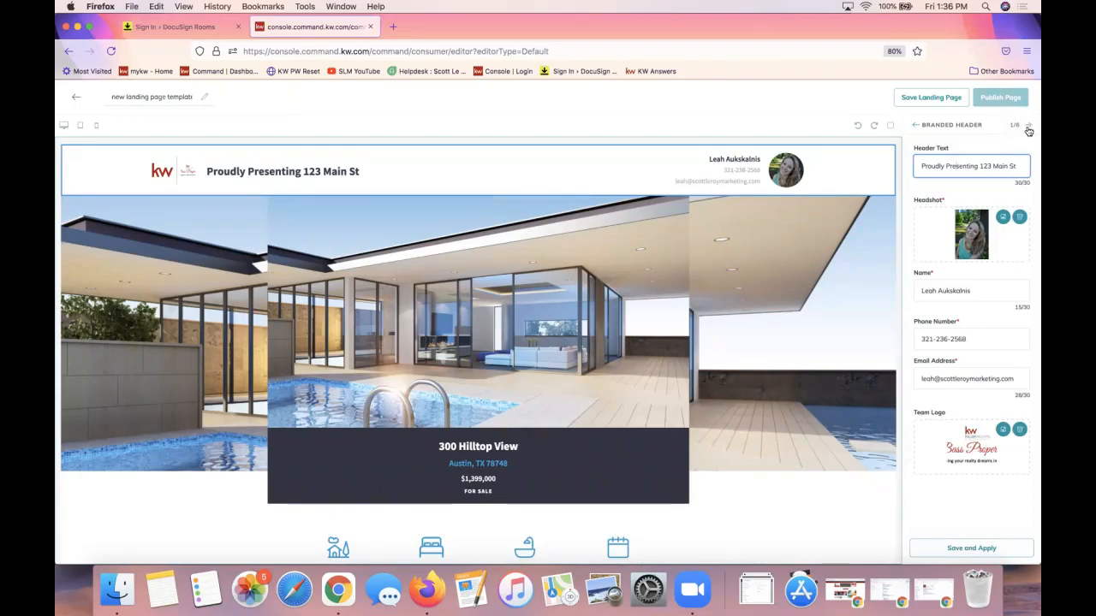
drag(1010, 125, 1019, 127)
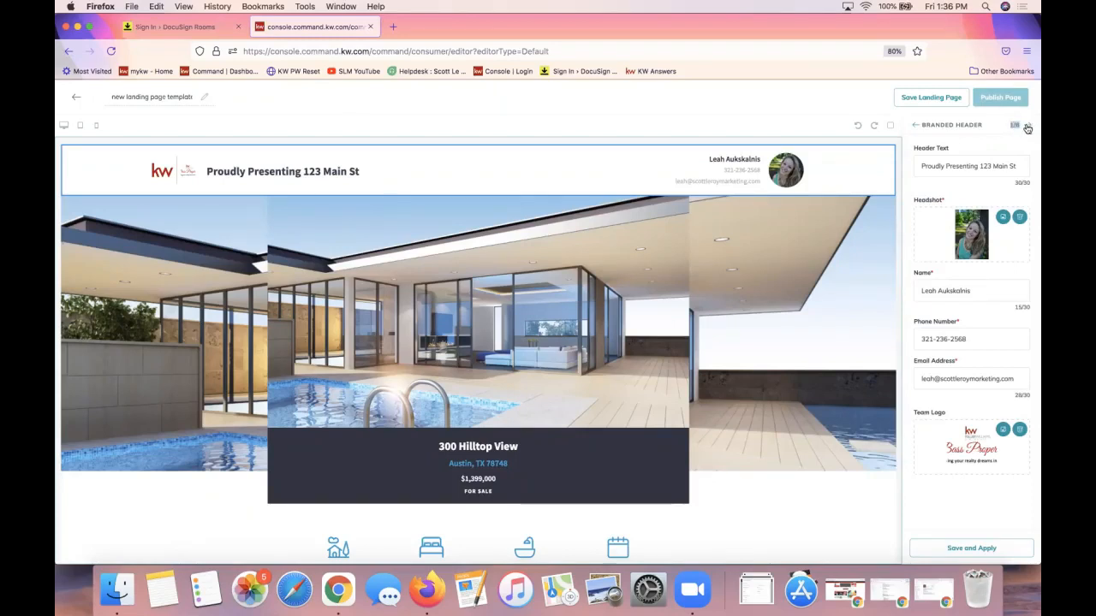
Advance to the Listing step (2/6) and open Browse Listings
click(1028, 127)
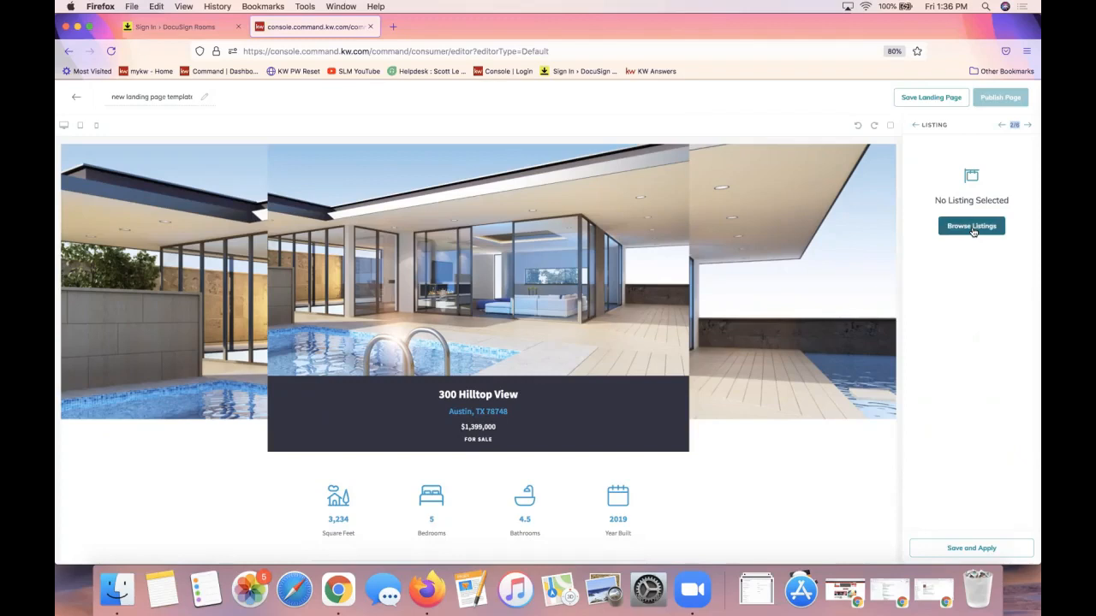
click(969, 228)
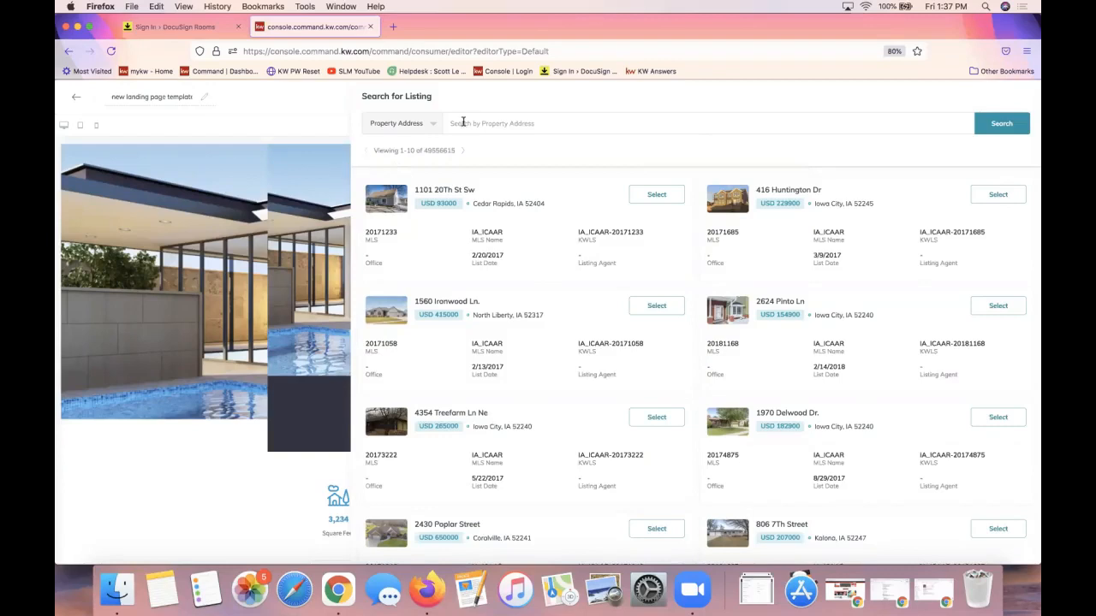
click(409, 124)
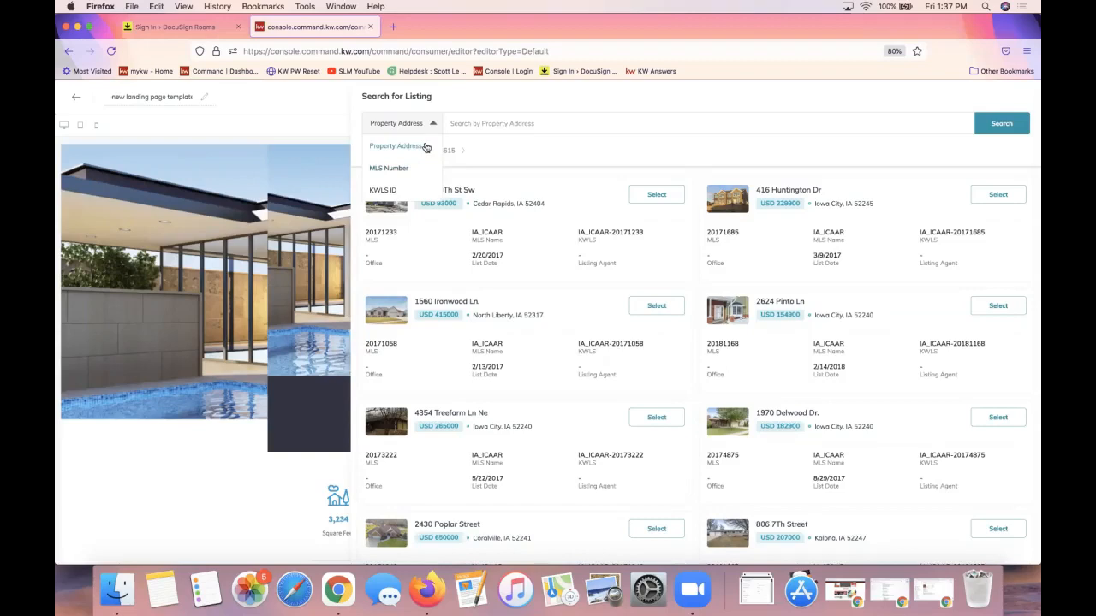
click(548, 163)
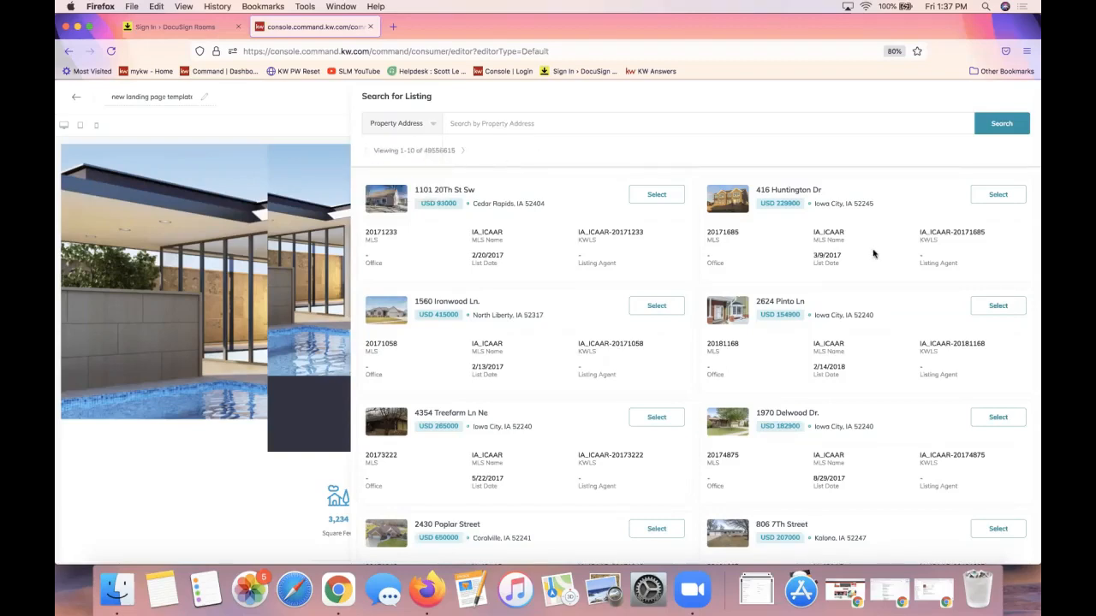
click(463, 152)
click(467, 152)
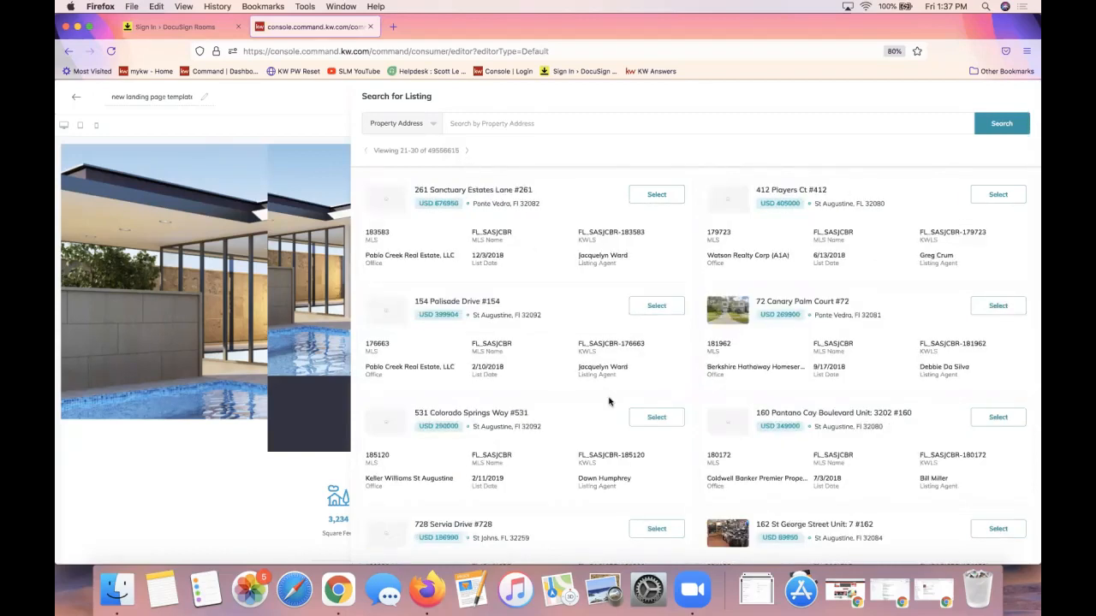
click(367, 151)
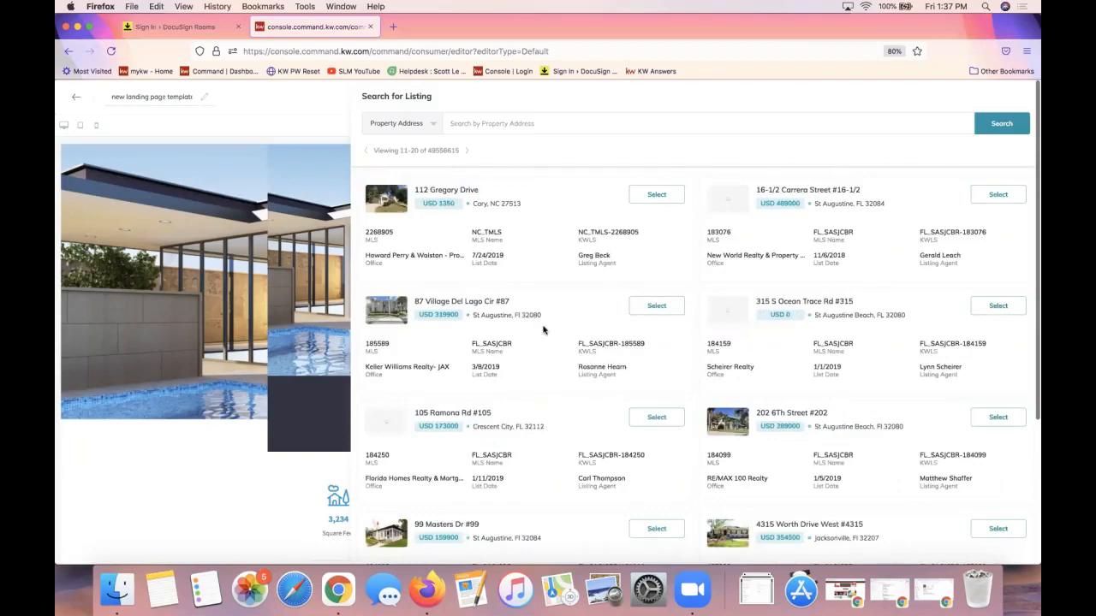
scroll(543, 330, down, 3)
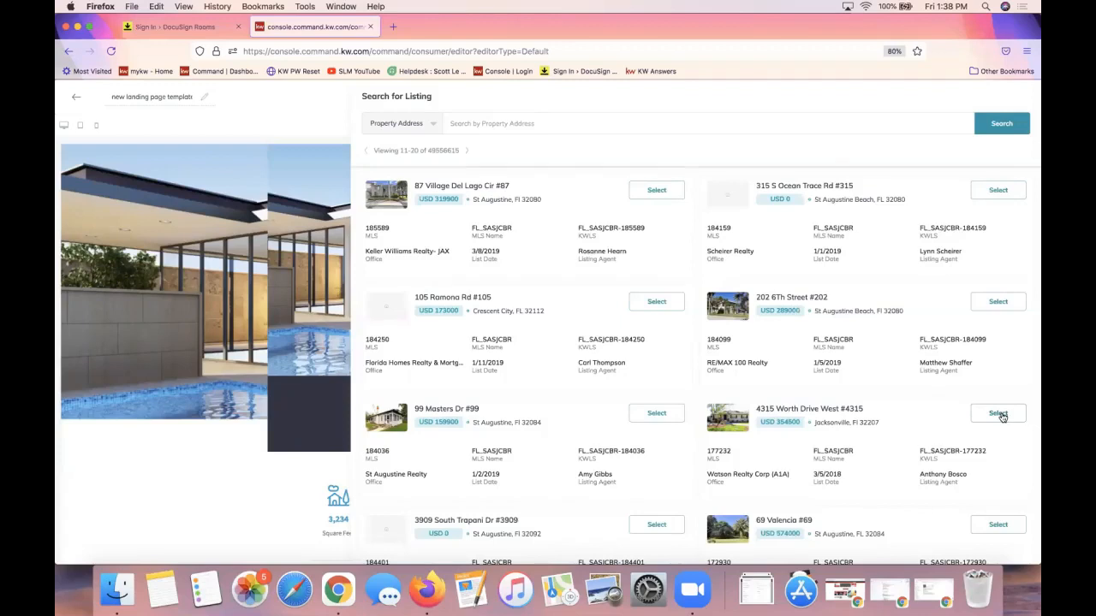
click(985, 419)
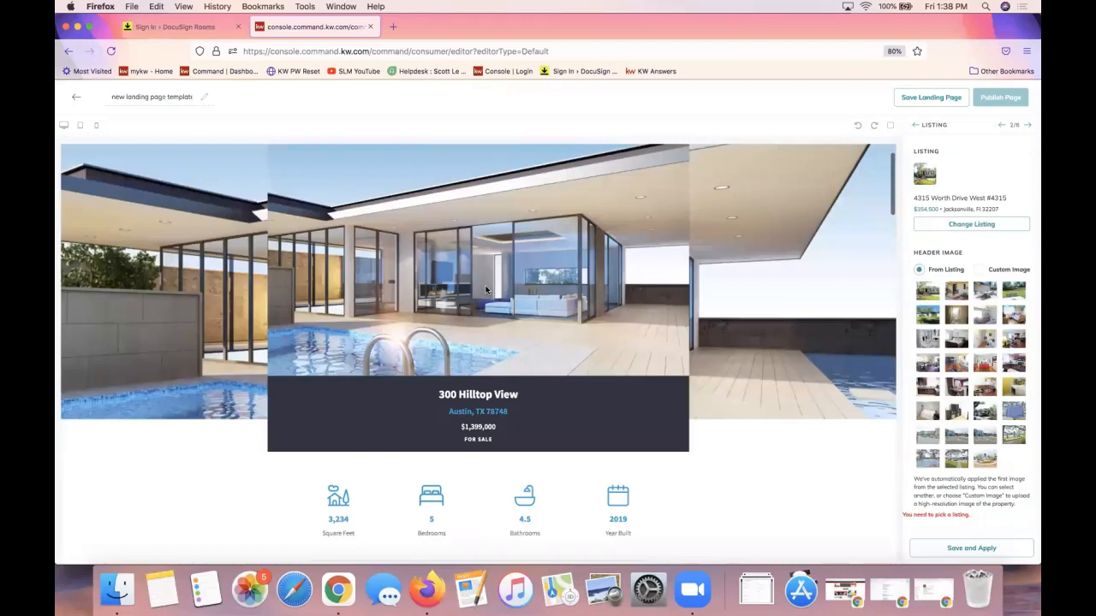
Use the listing's first photo as the header image after trying the last one, and apply it
scroll(486, 289, down, 5)
scroll(485, 286, down, 3)
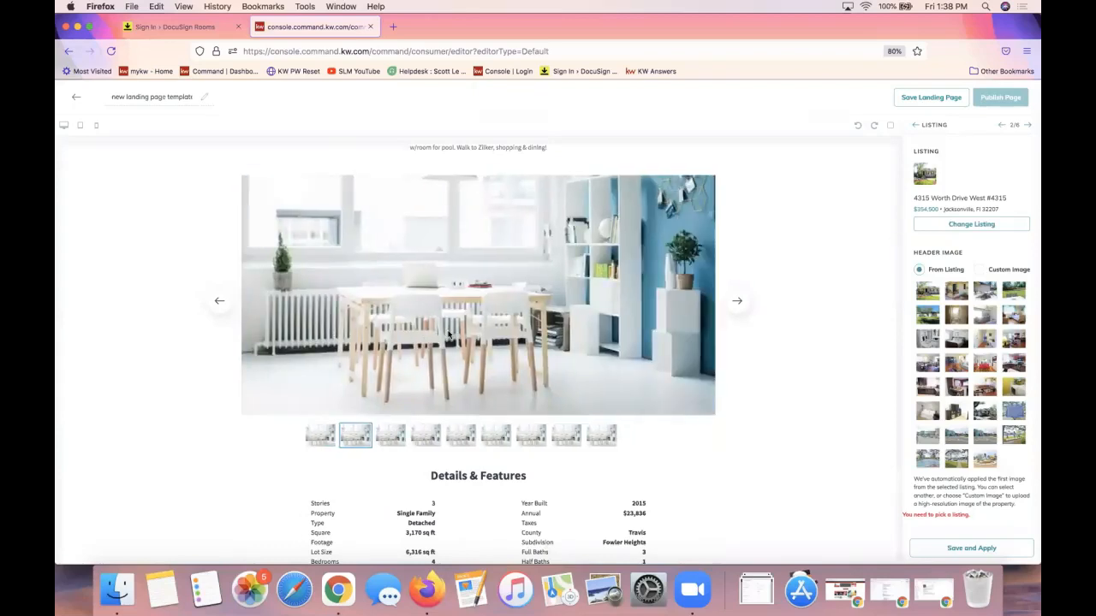
scroll(623, 383, up, 3)
scroll(622, 382, up, 5)
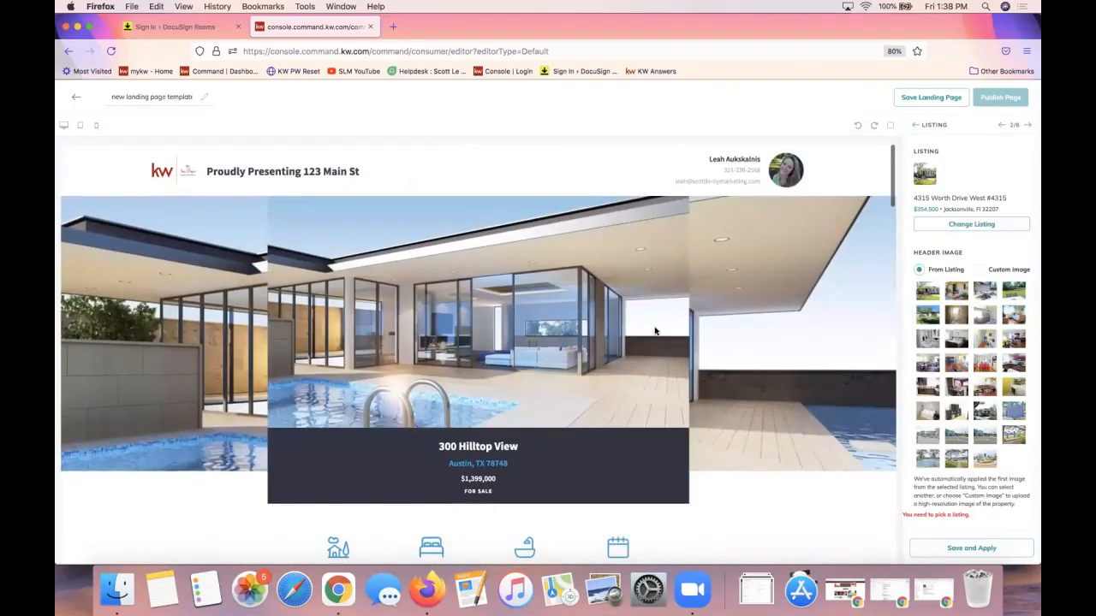
click(930, 297)
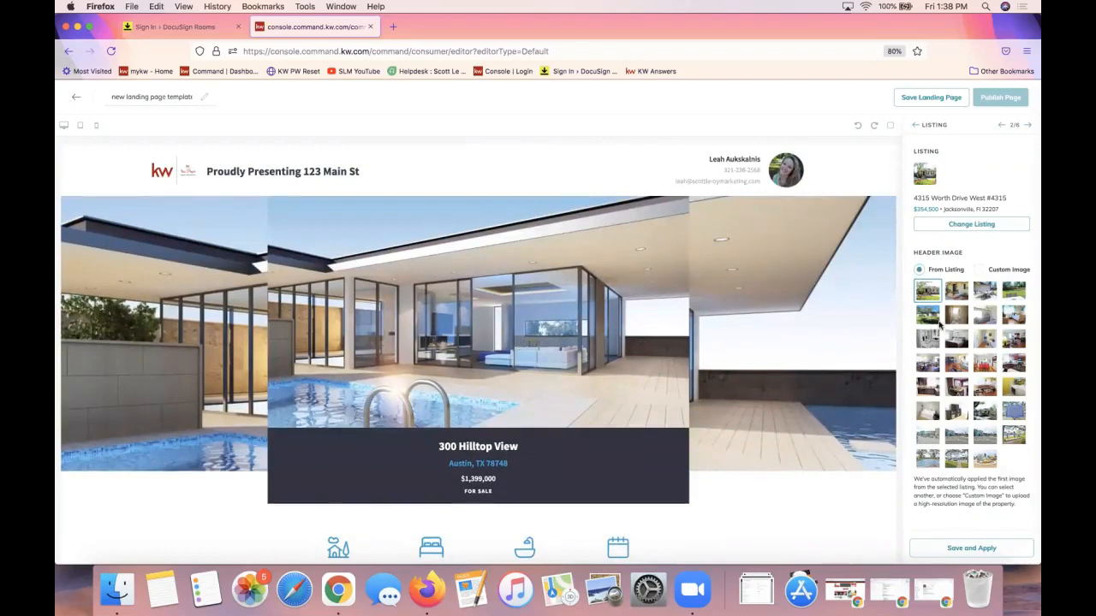
click(983, 462)
click(930, 297)
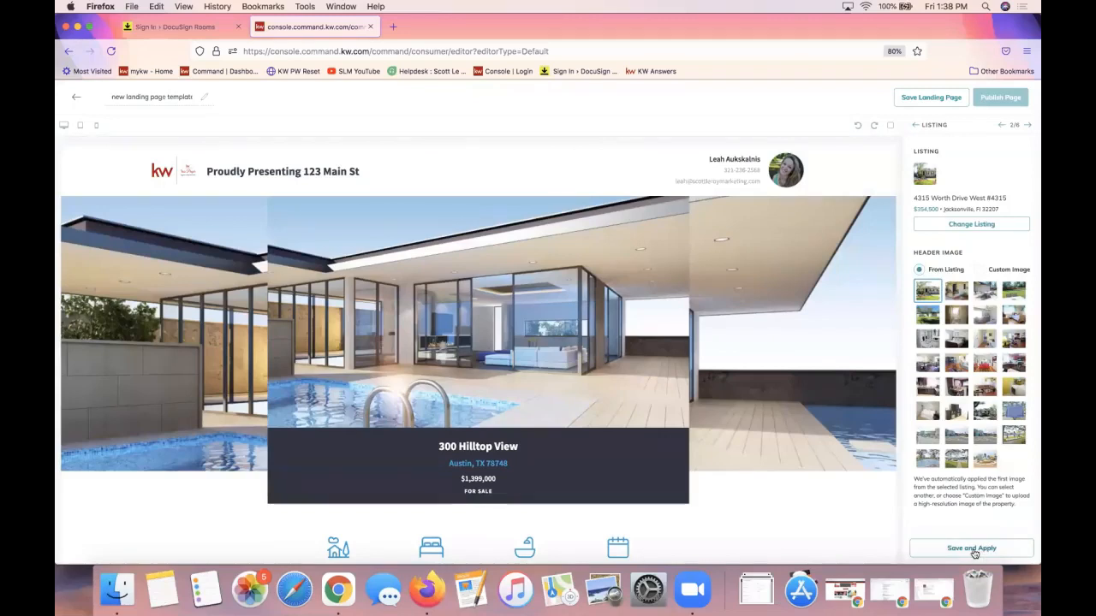
click(973, 552)
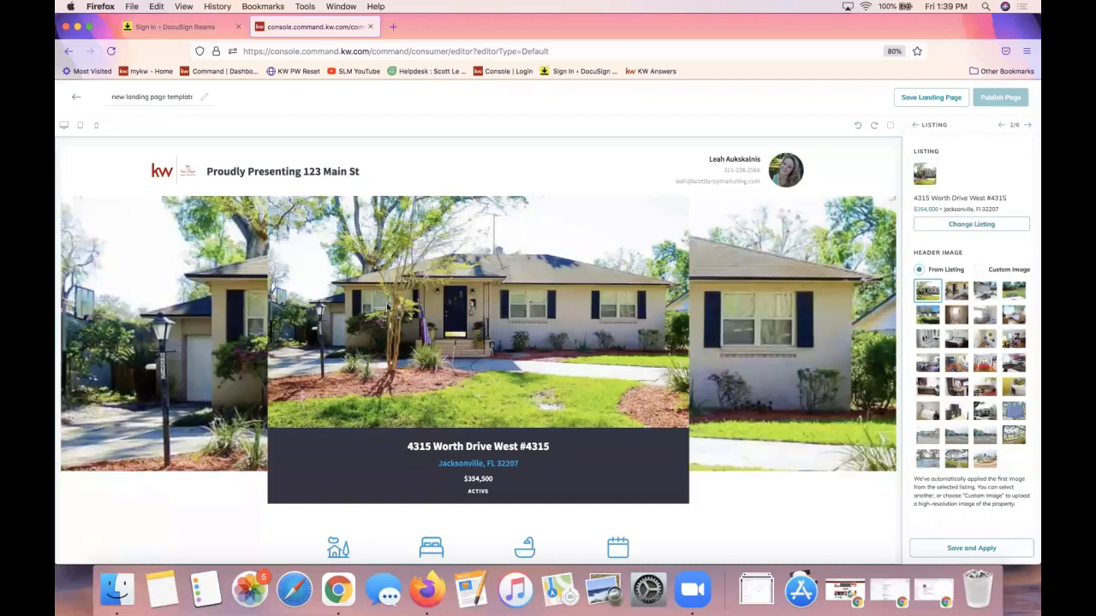
Review the listing details, photo carousel and map, then advance to Lead Form (3/6)
scroll(387, 306, down, 5)
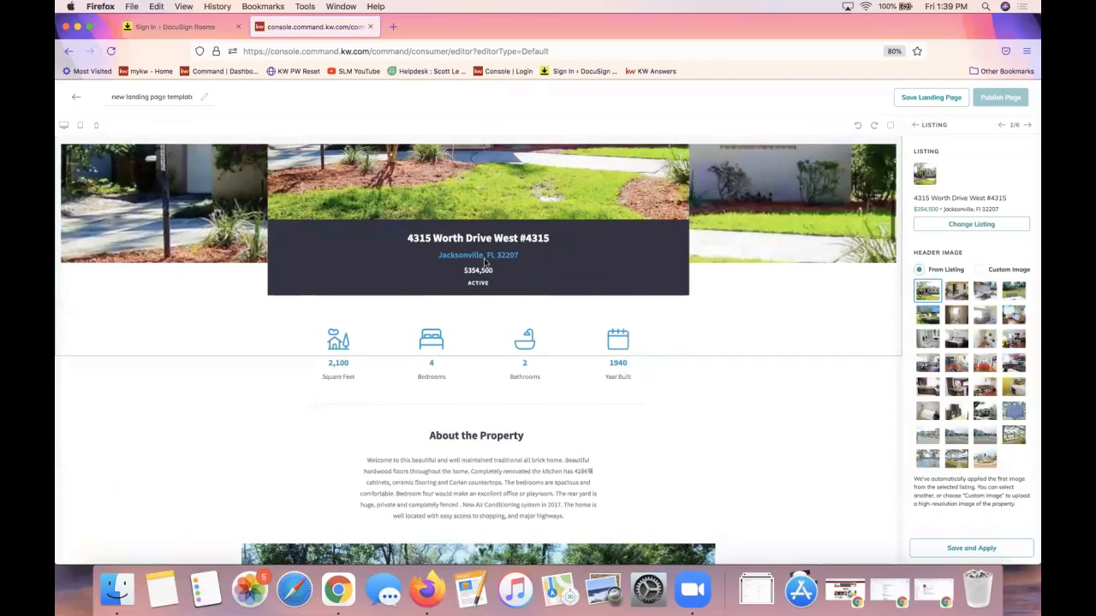
scroll(485, 262, down, 3)
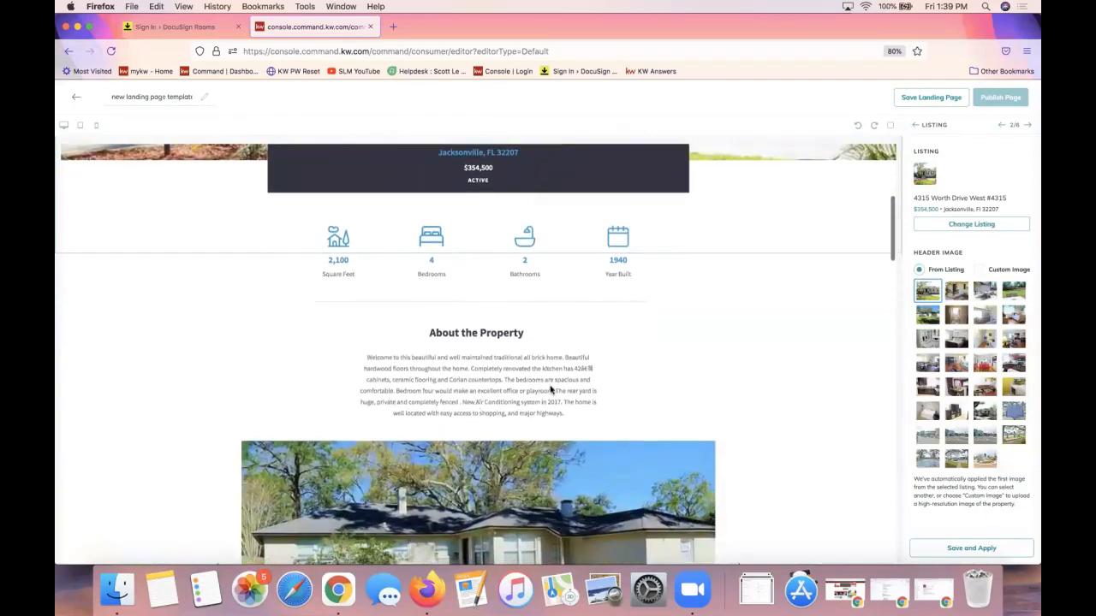
scroll(551, 389, down, 8)
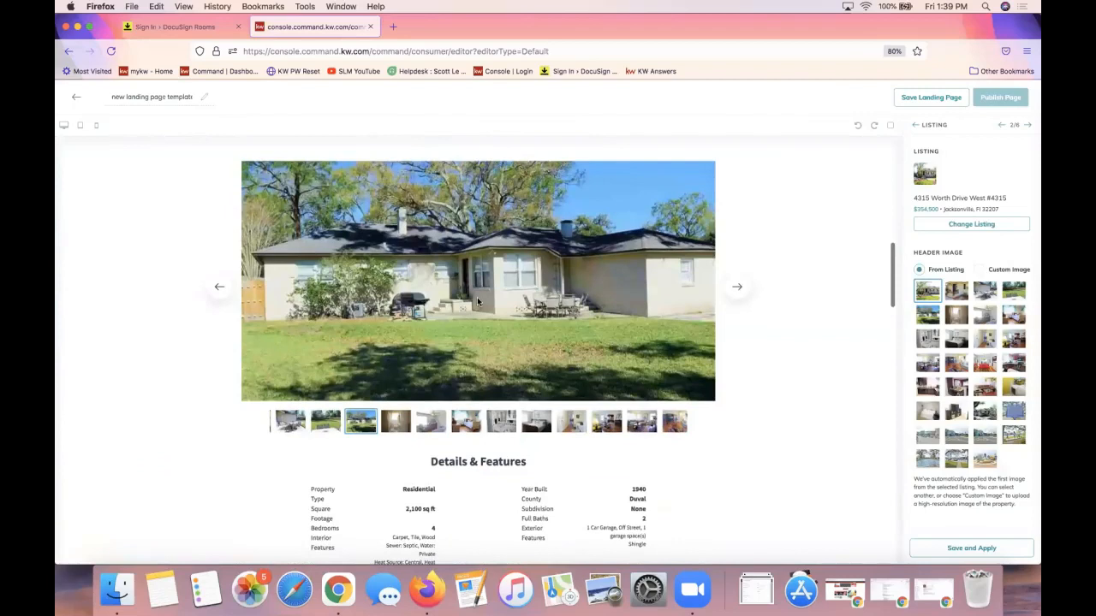
click(737, 286)
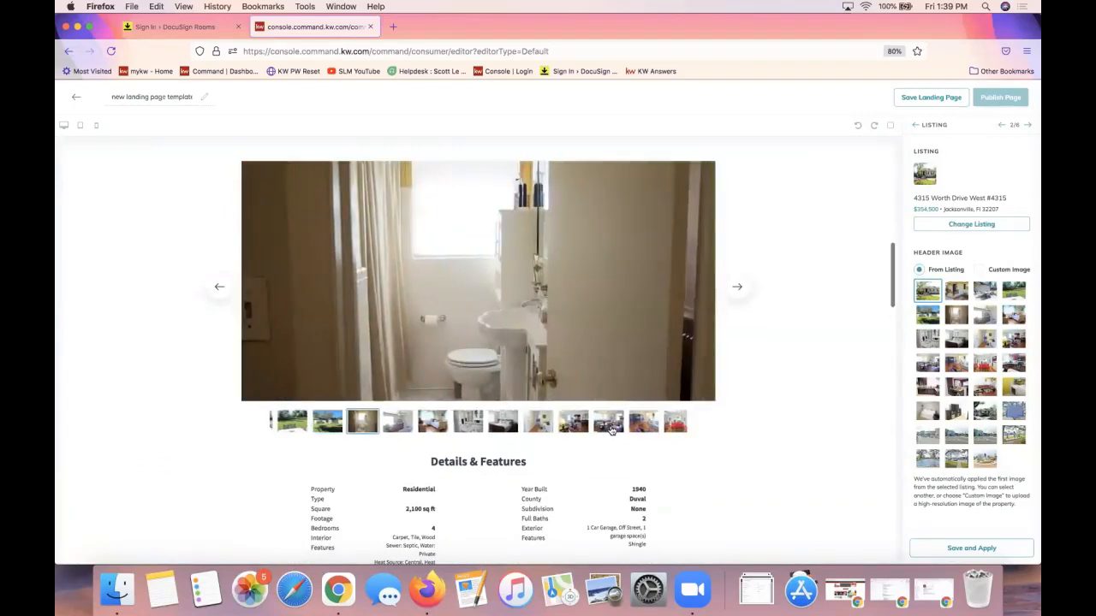
scroll(591, 274, down, 8)
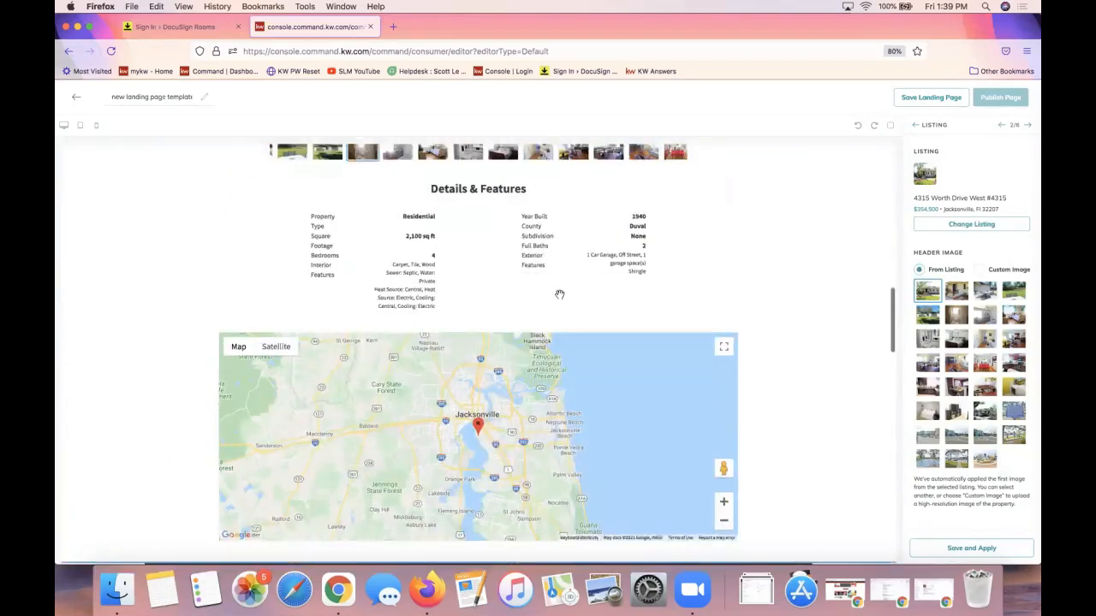
scroll(559, 295, down, 3)
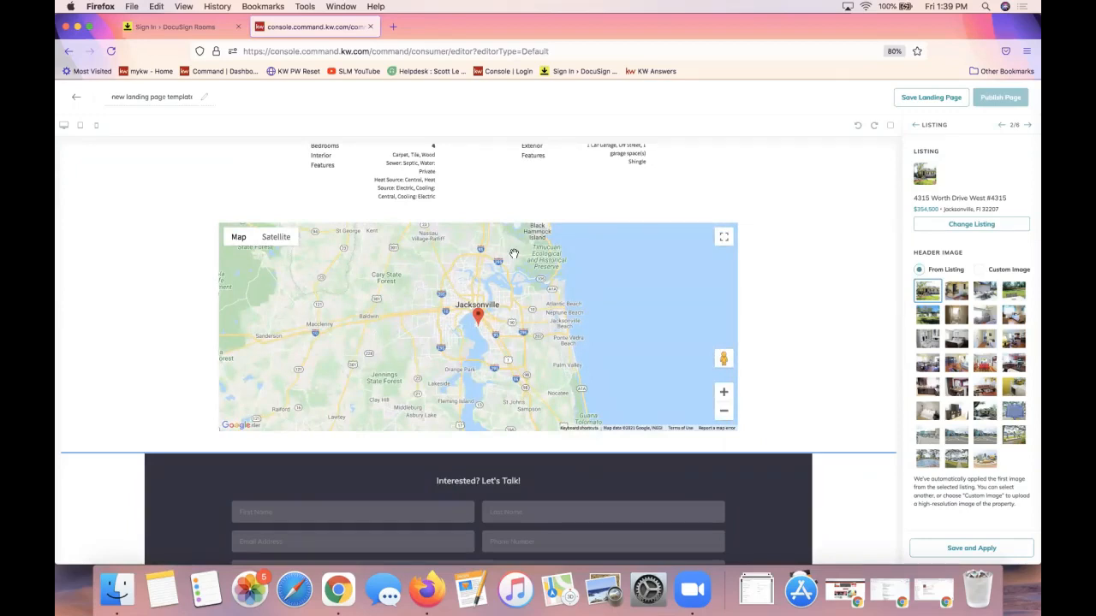
scroll(514, 253, up, 15)
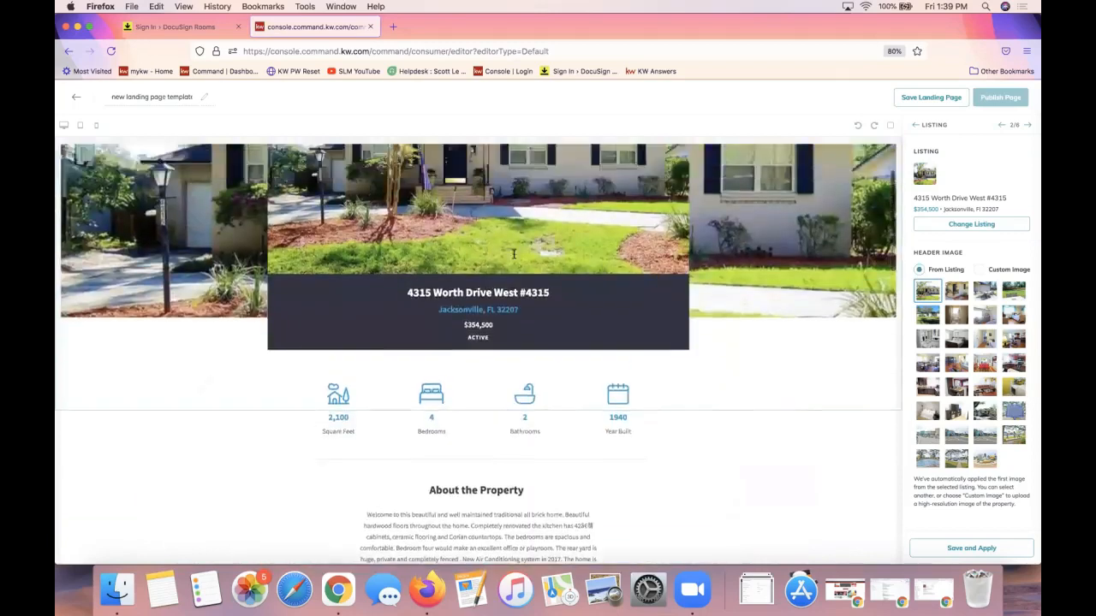
scroll(513, 253, up, 3)
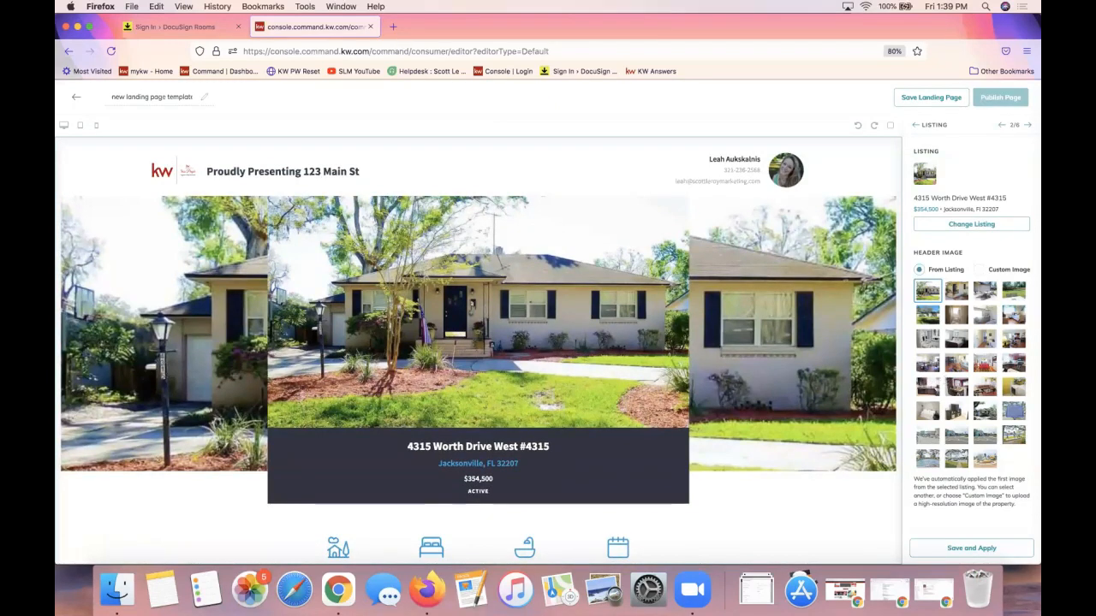
scroll(733, 350, down, 5)
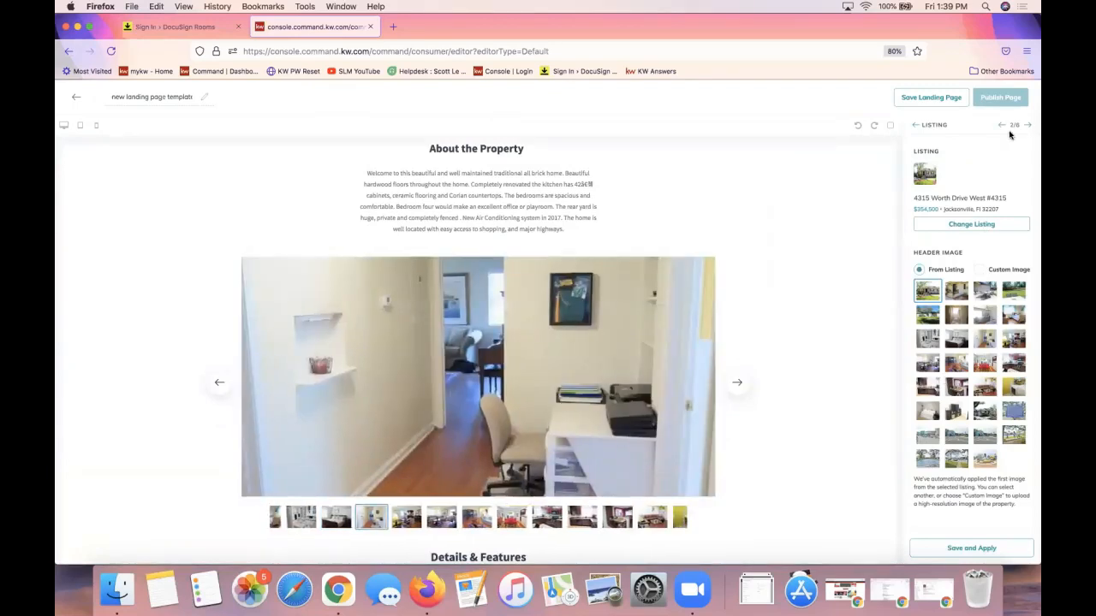
scroll(588, 334, down, 3)
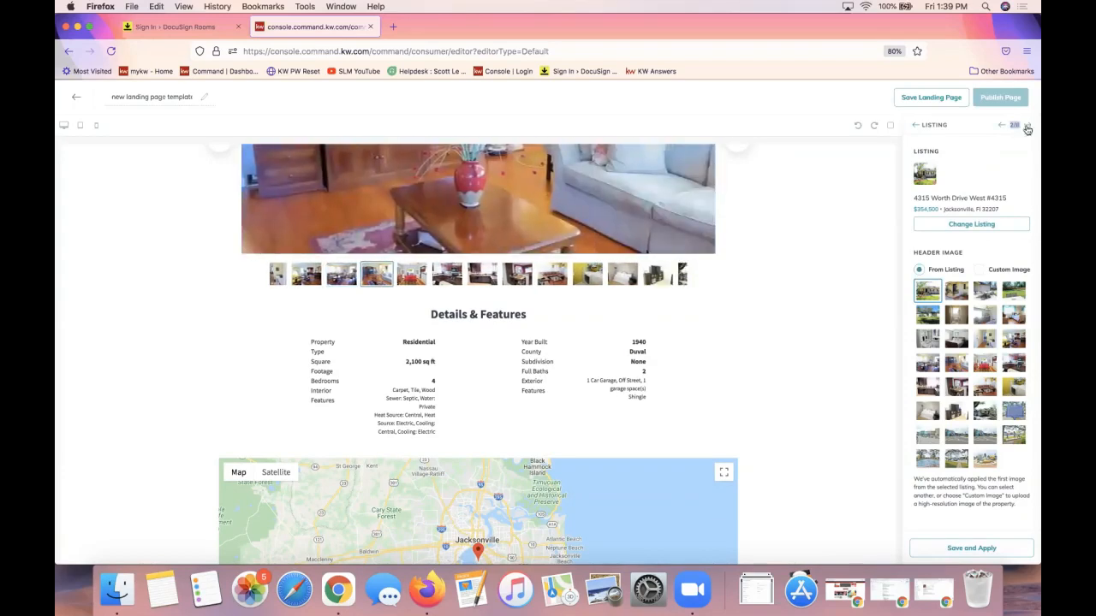
click(1028, 126)
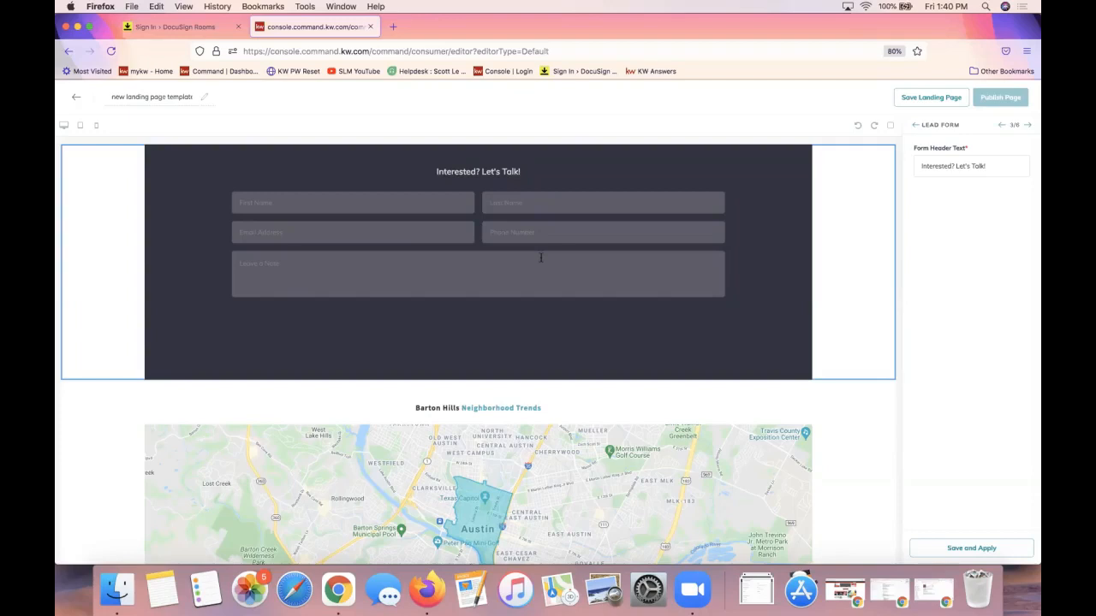
Replace the form header text with 'Contact for a Private Showing' and apply it to the page
triple_click(956, 168)
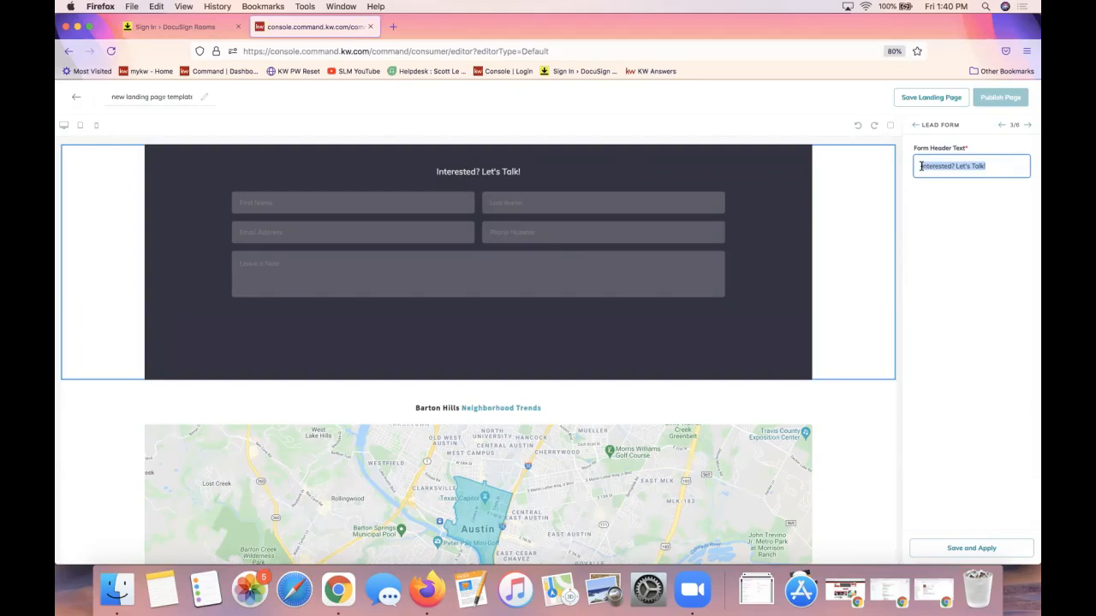
triple_click(993, 165)
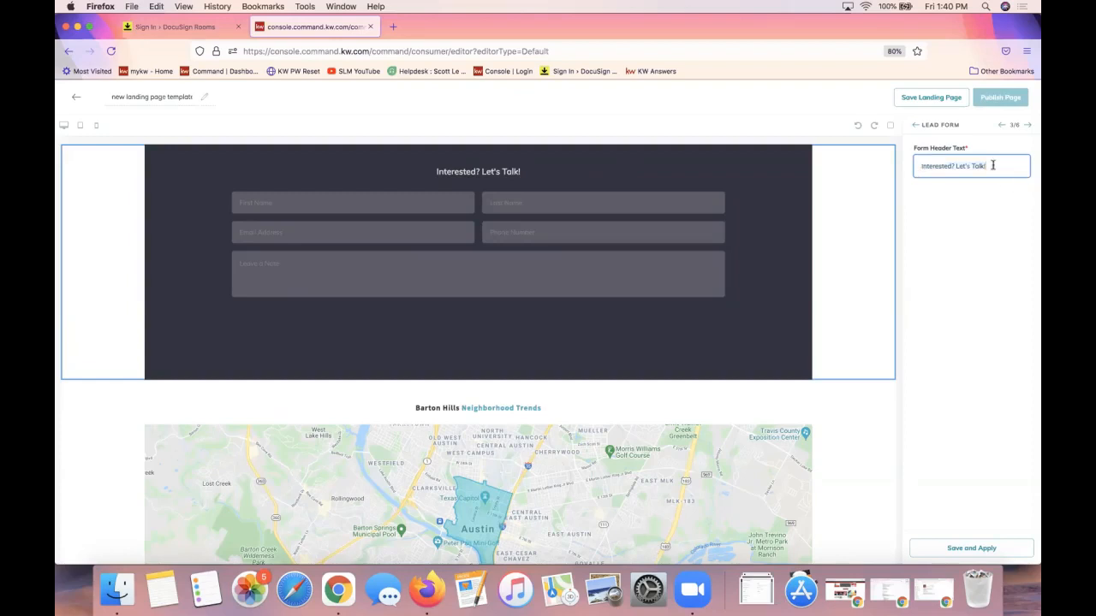
text(Contact for a Private Showing)
triple_click(945, 163)
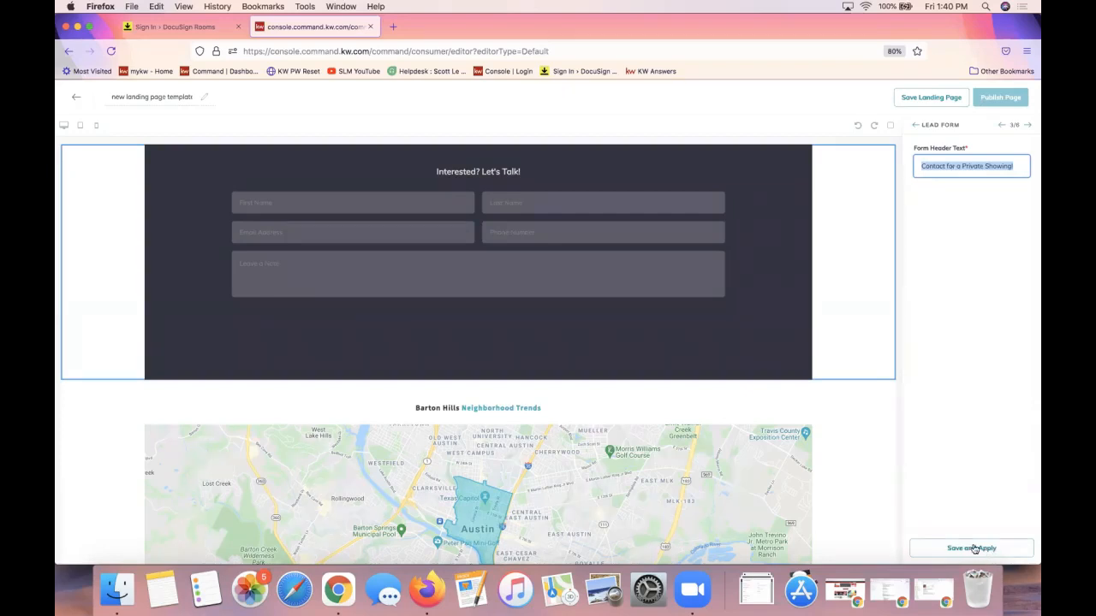
click(973, 548)
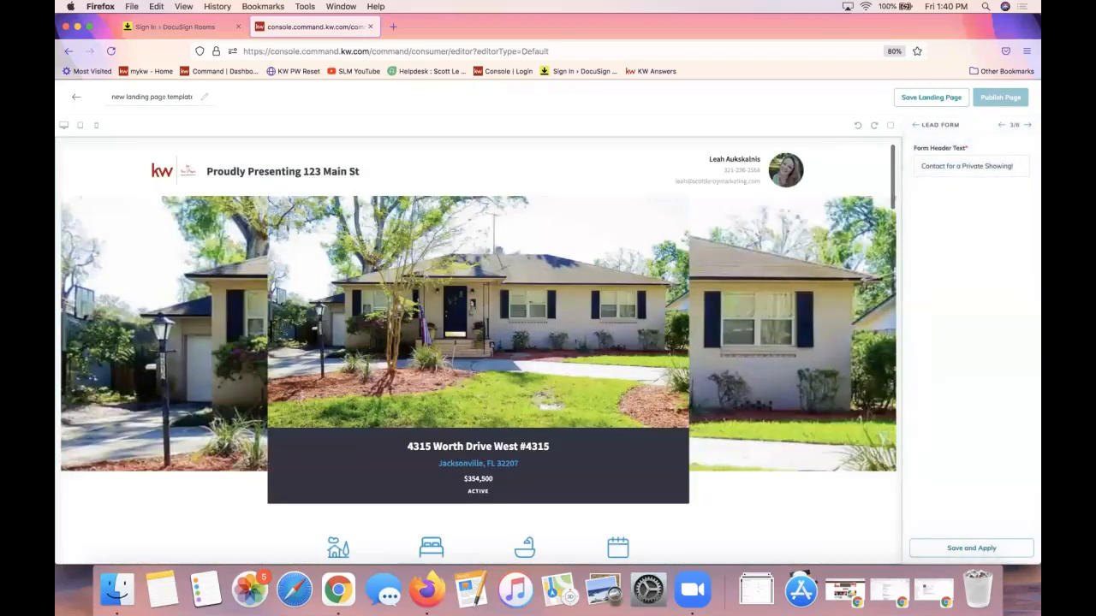
scroll(571, 359, down, 15)
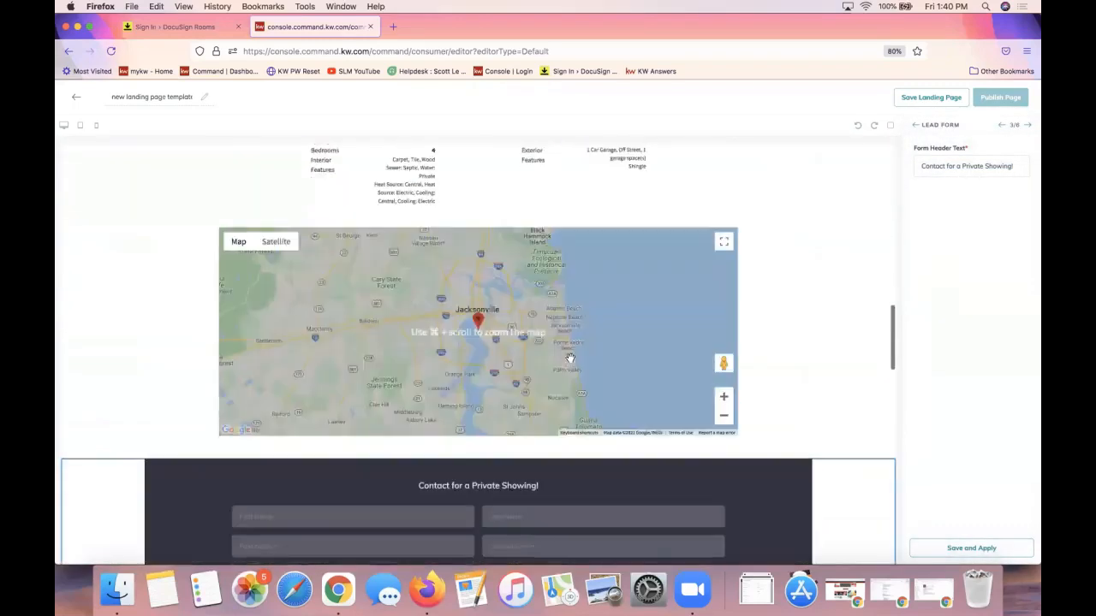
scroll(570, 359, down, 5)
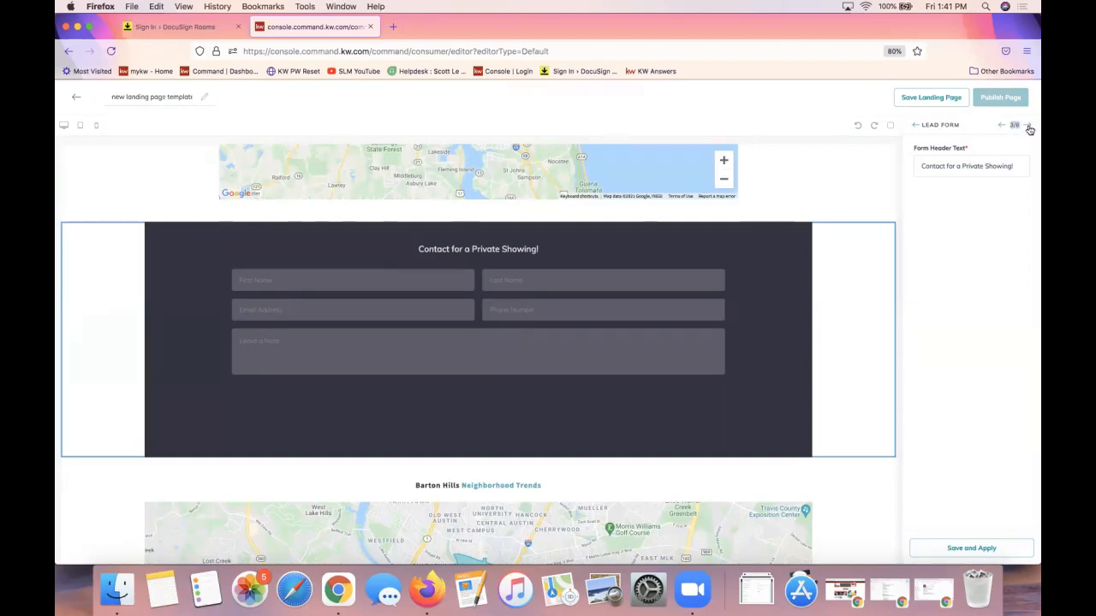
Advance to the New Market Snap section (4/6) and look over its preview
click(1029, 126)
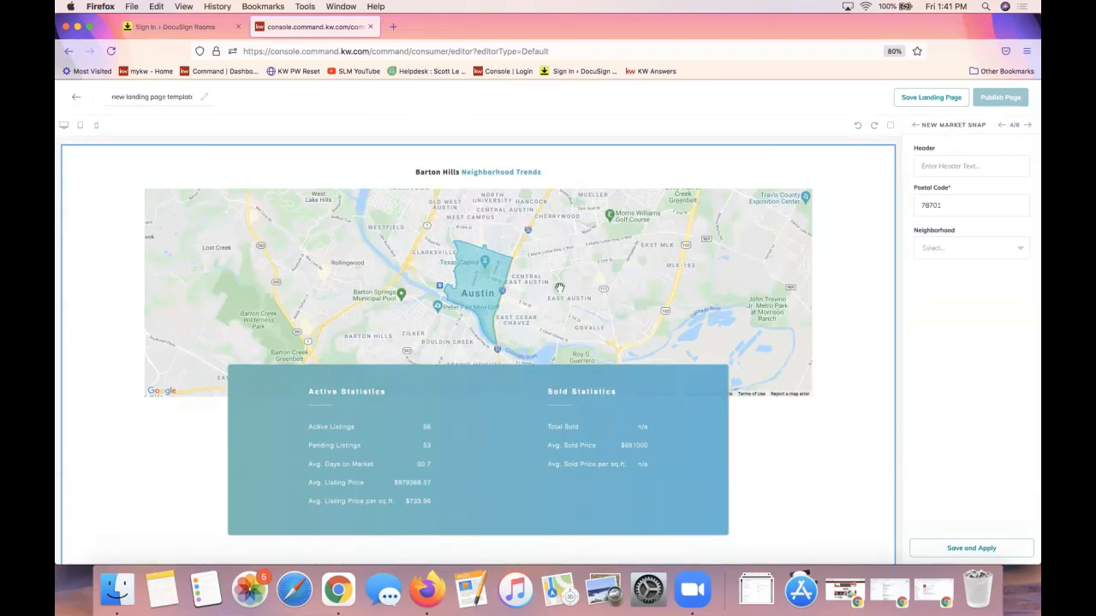
scroll(559, 289, up, 5)
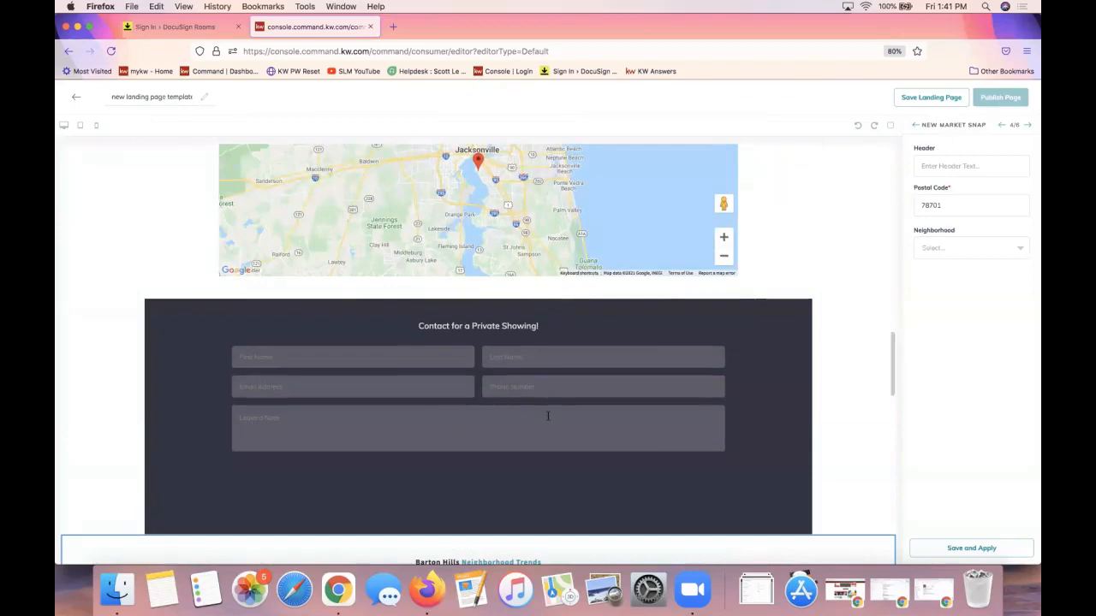
scroll(548, 417, up, 6)
scroll(547, 415, up, 8)
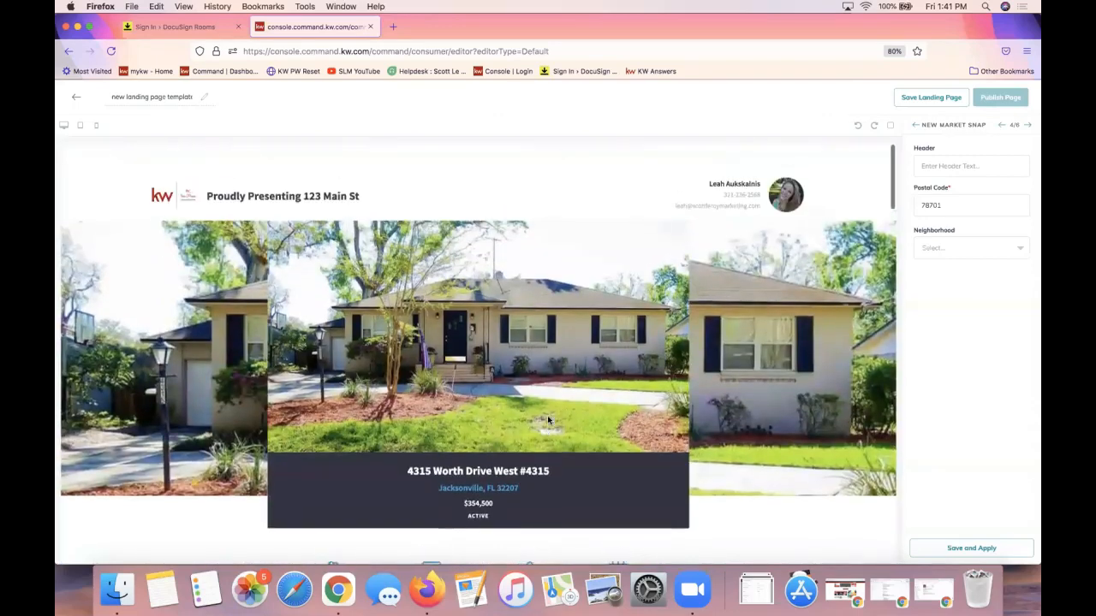
scroll(511, 216, down, 14)
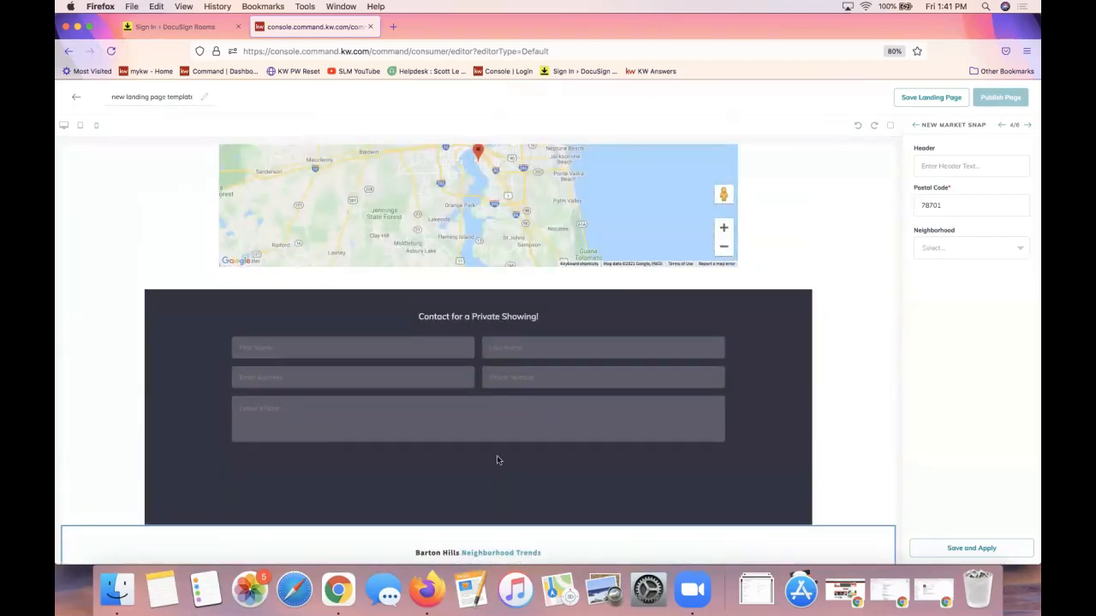
scroll(496, 458, down, 4)
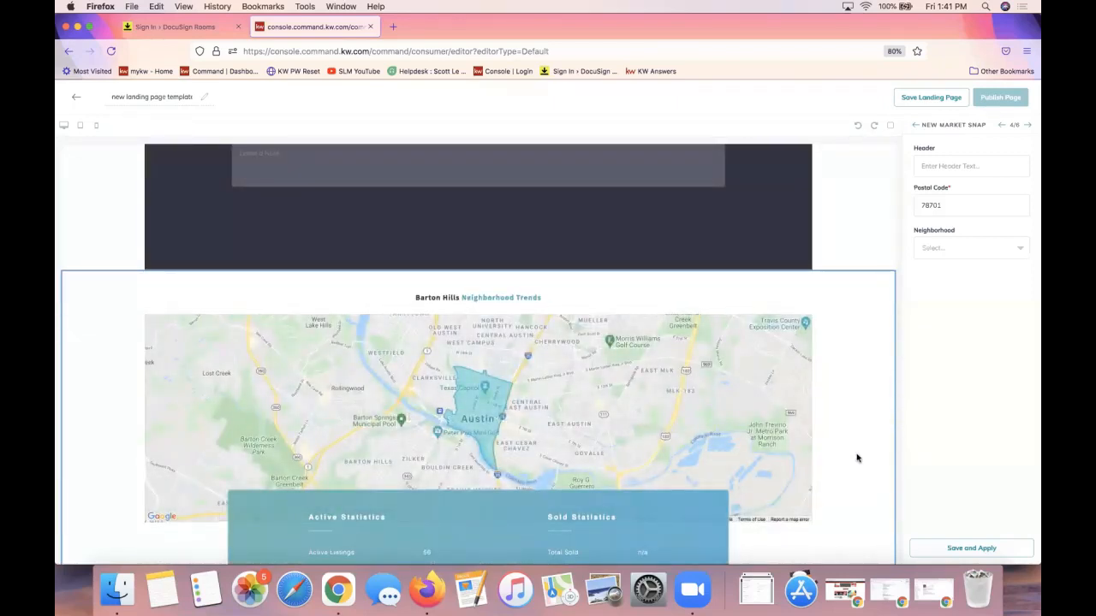
scroll(856, 458, down, 3)
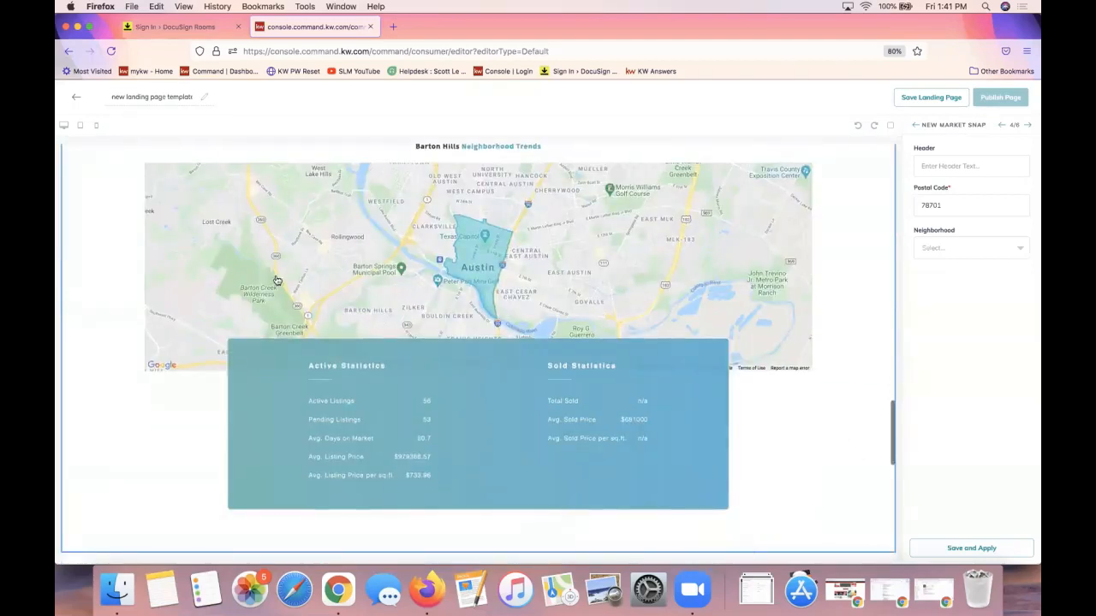
scroll(627, 375, up, 1)
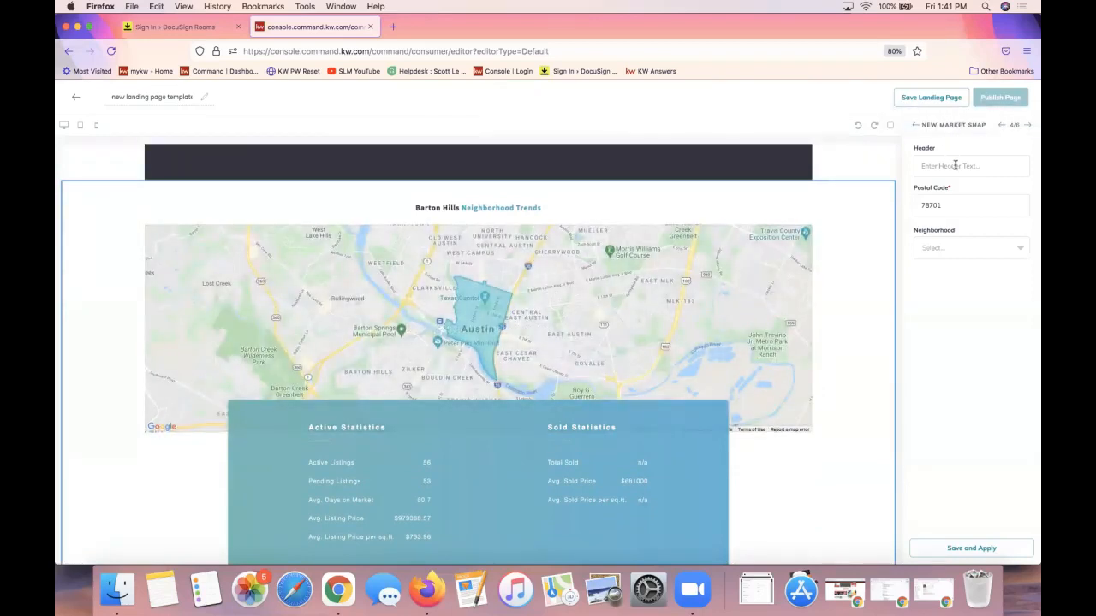
Leave the market snapshot header blank and replace postal code 78701 with 28173
double_click(924, 149)
click(959, 158)
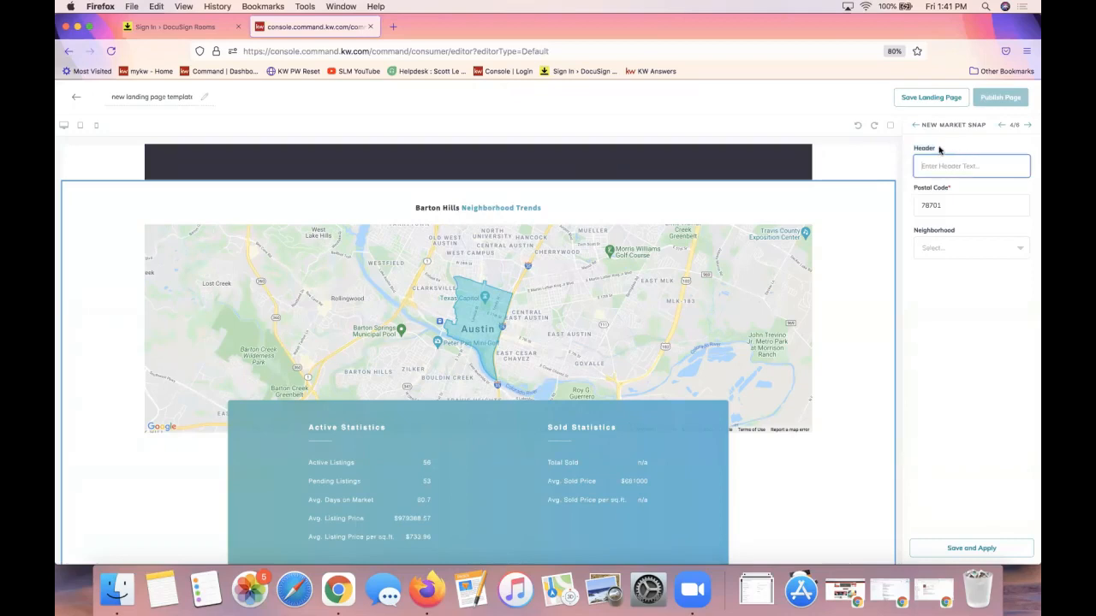
click(978, 313)
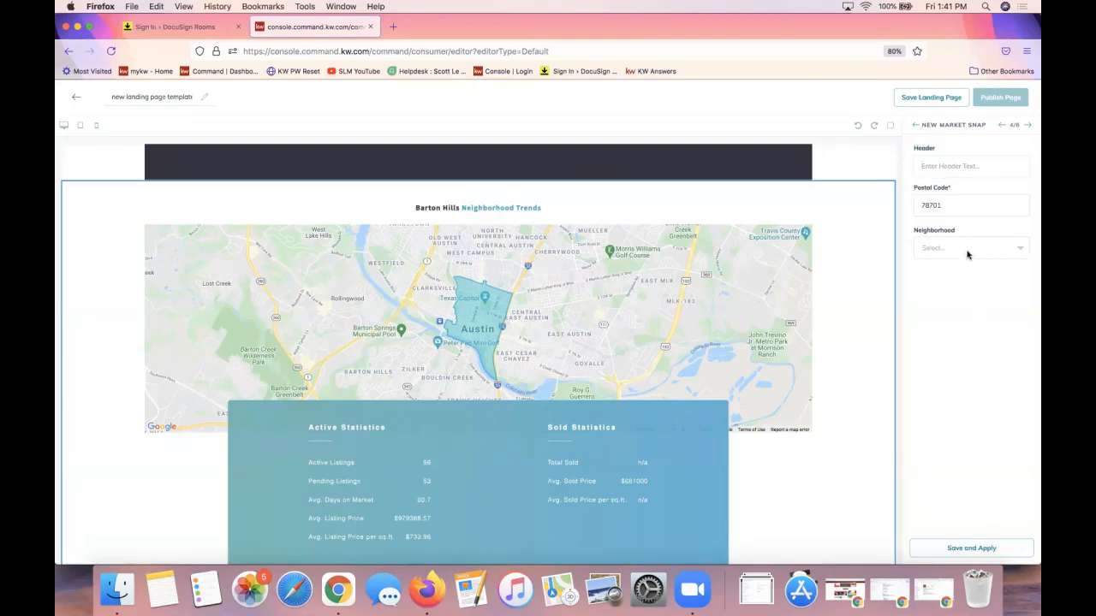
double_click(947, 205)
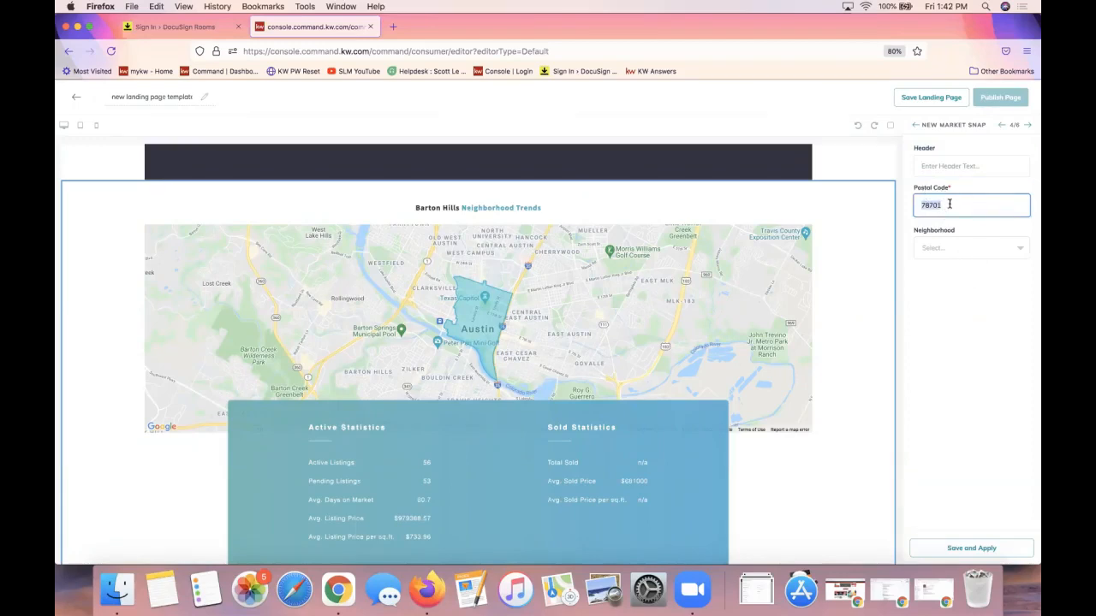
text(28173)
Pick Chimneys of Marvin from the neighborhood list for postal code 28173
click(962, 252)
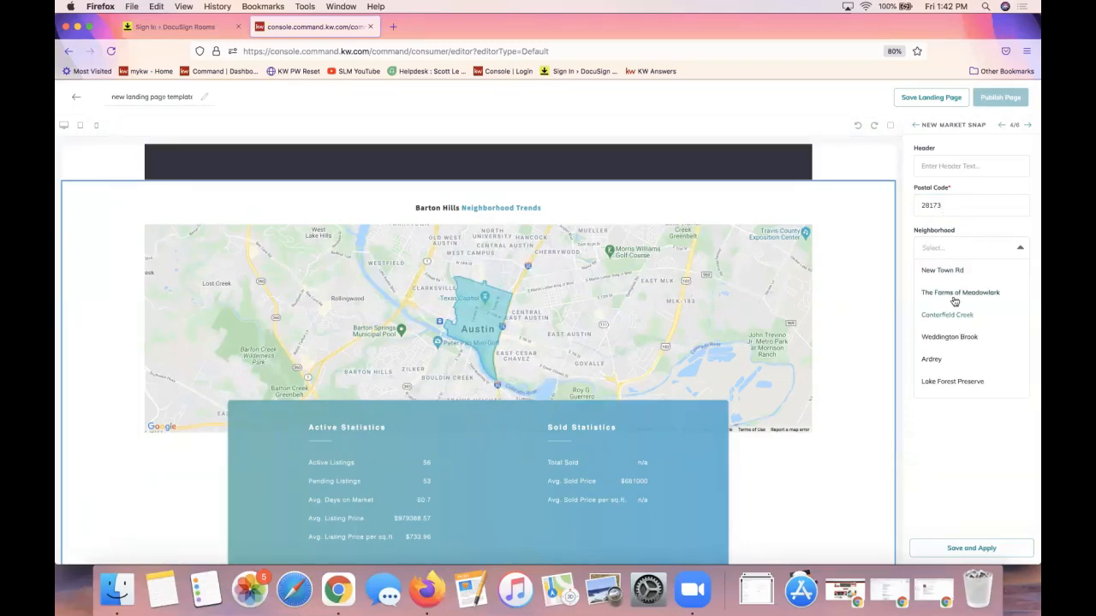
scroll(948, 292, down, 3)
scroll(948, 292, down, 2)
scroll(963, 341, down, 5)
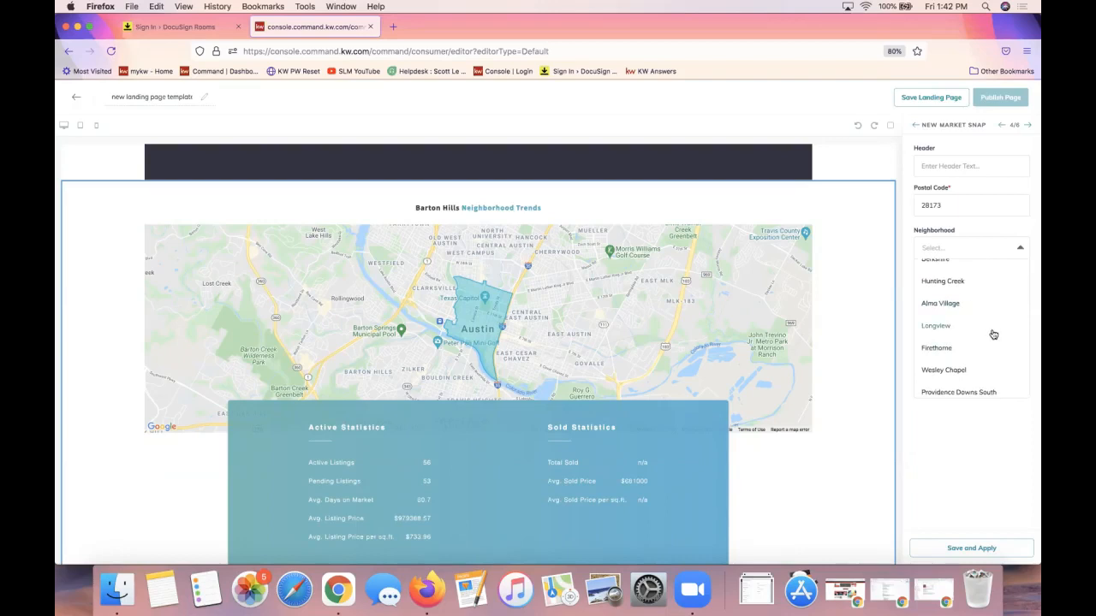
scroll(969, 357, down, 5)
scroll(969, 357, down, 2)
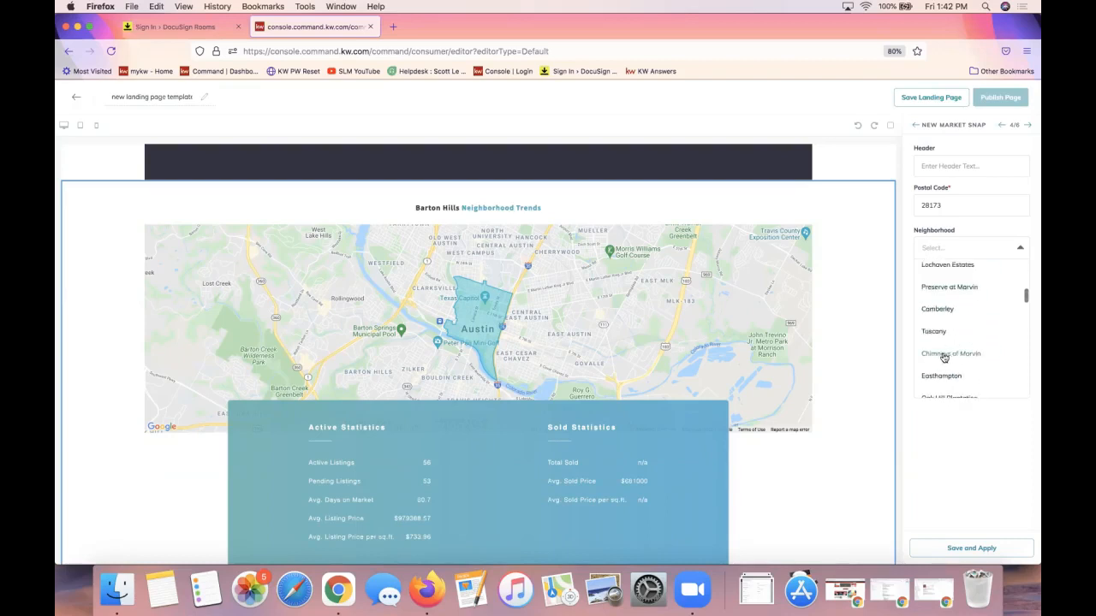
click(945, 357)
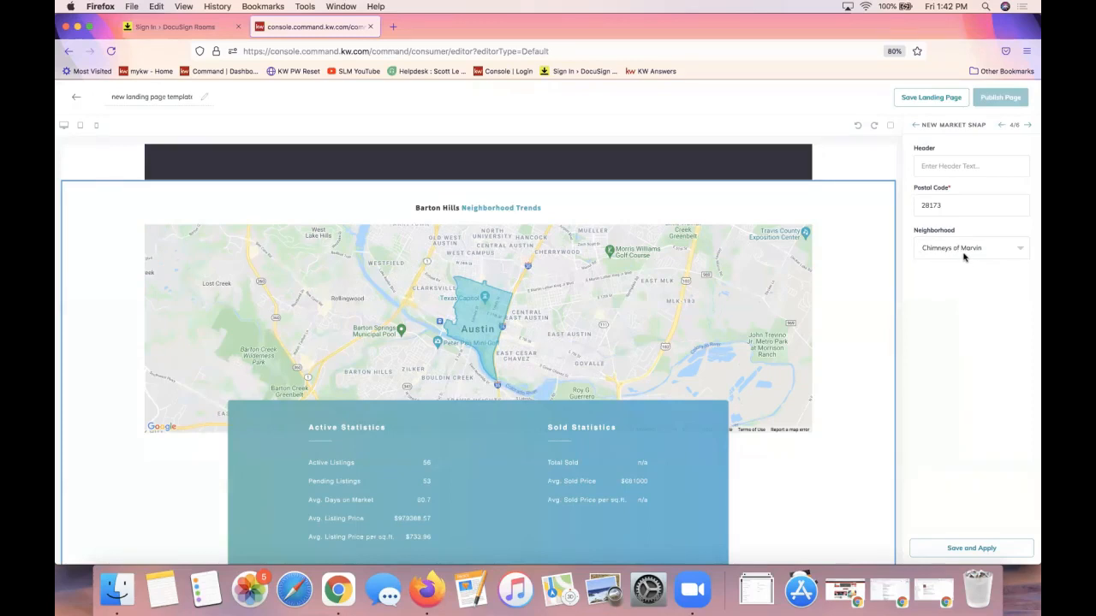
drag(956, 206, 900, 206)
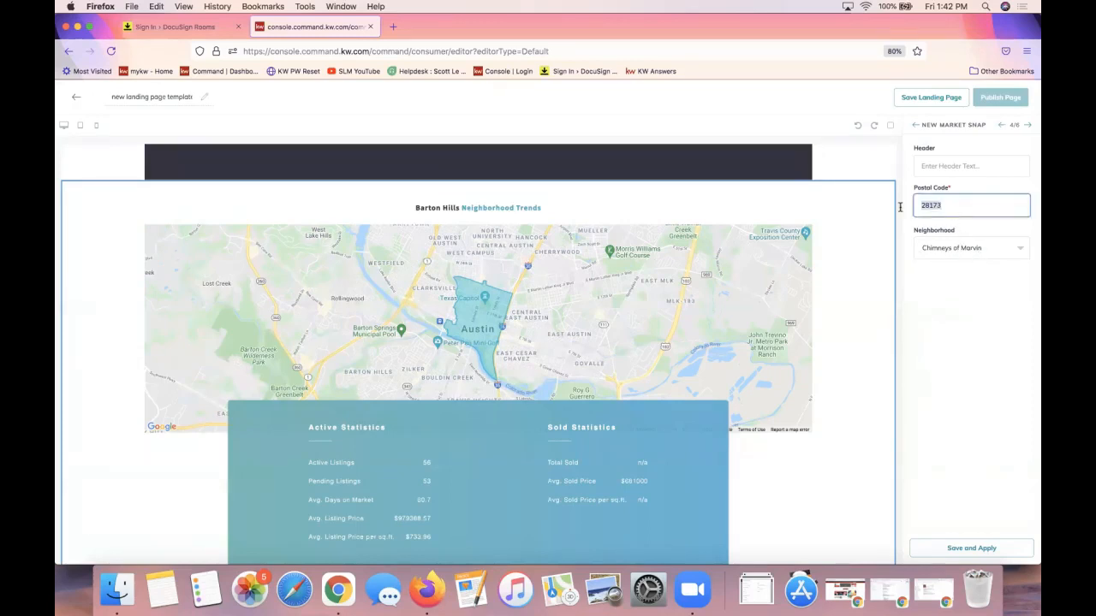
click(943, 245)
click(945, 249)
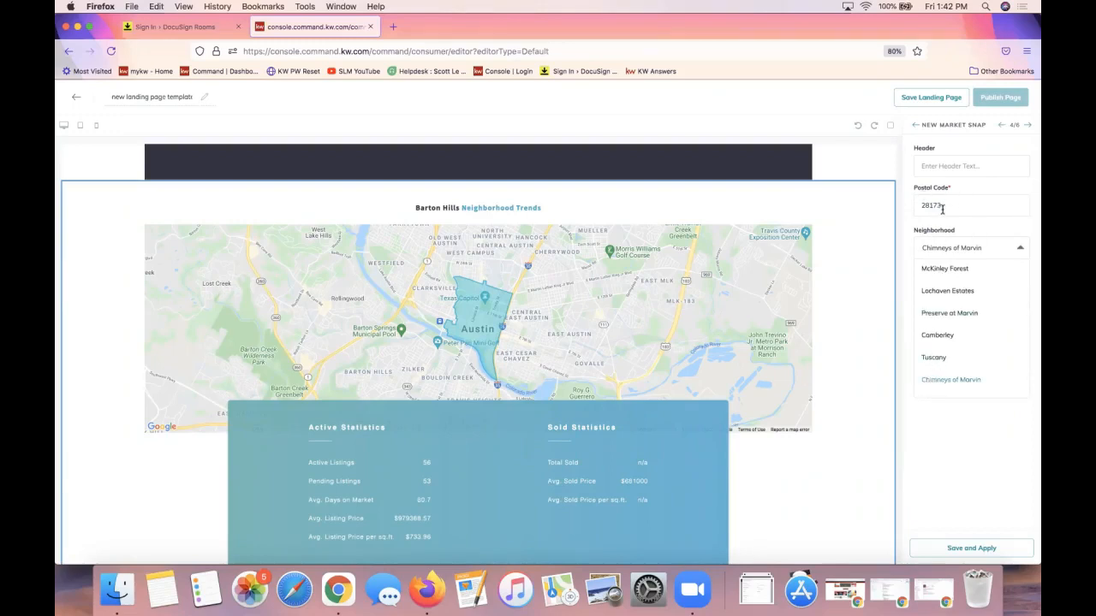
click(949, 381)
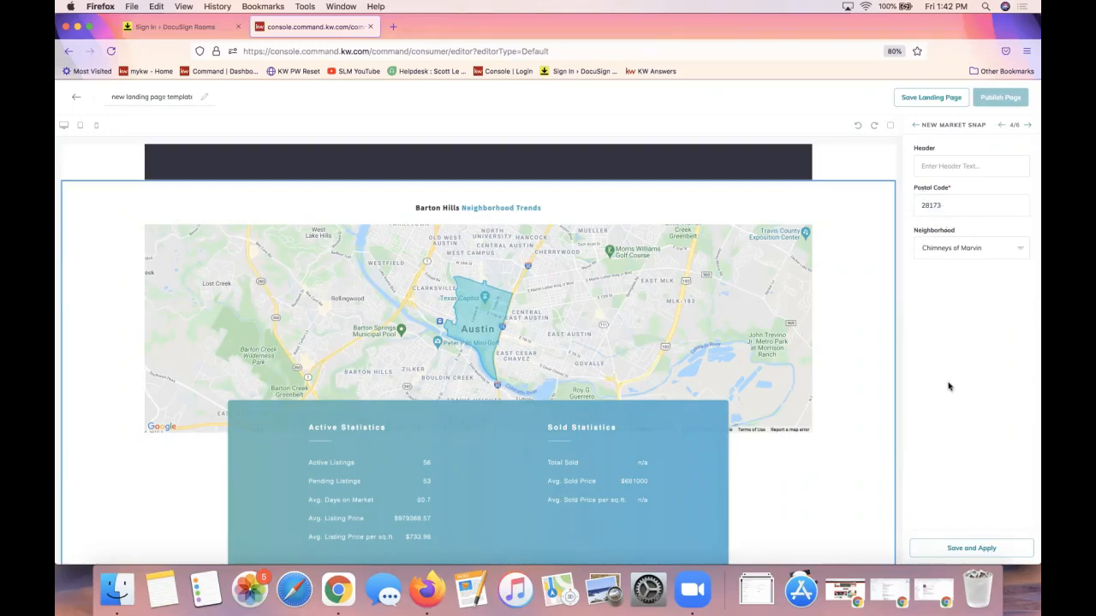
Apply the Chimneys of Marvin neighborhood and review the market snapshot preview
click(966, 552)
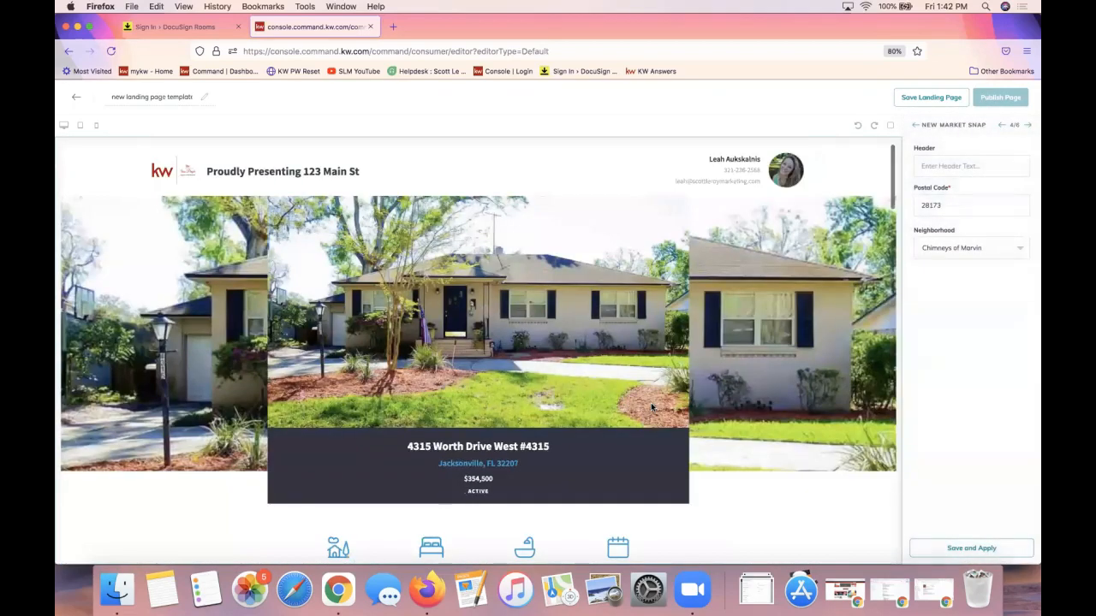
scroll(749, 304, down, 5)
scroll(749, 307, down, 10)
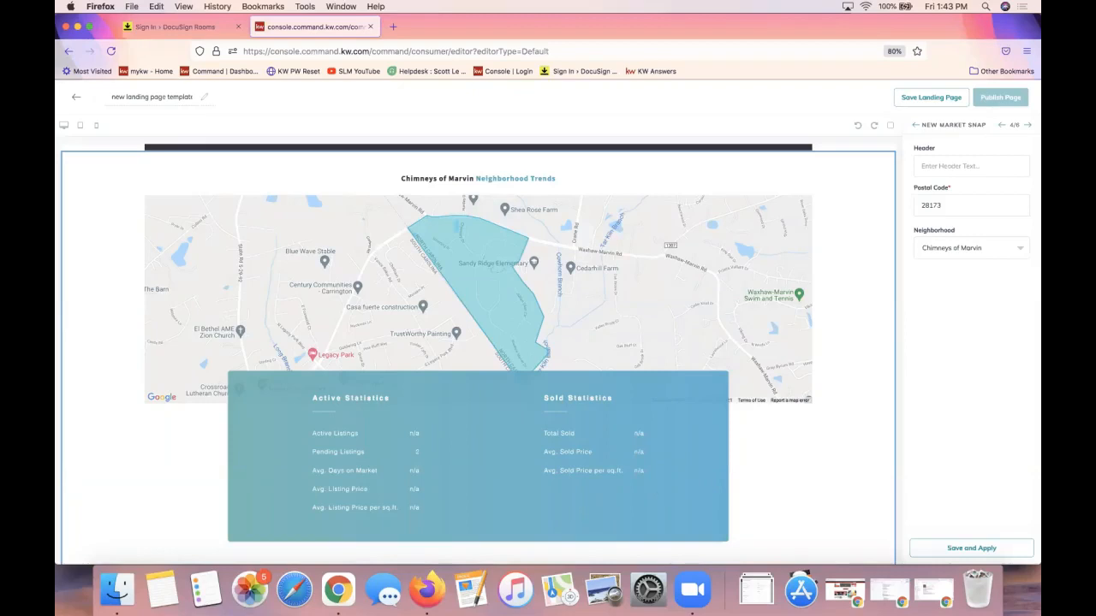
Try New Town Rd as the neighborhood and apply it, showing only n/a statistics
click(945, 254)
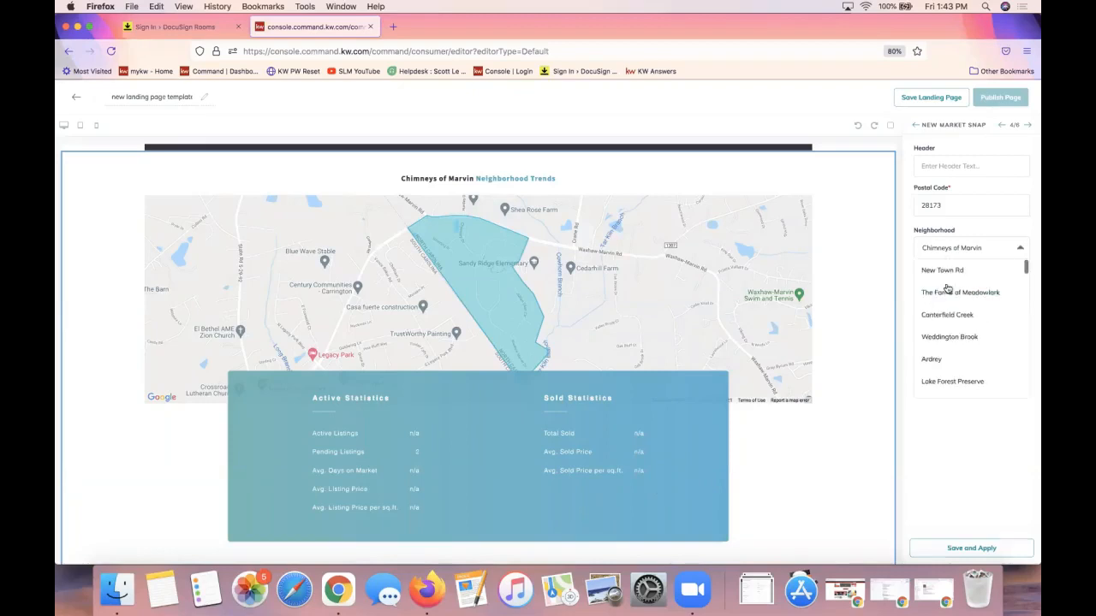
click(939, 273)
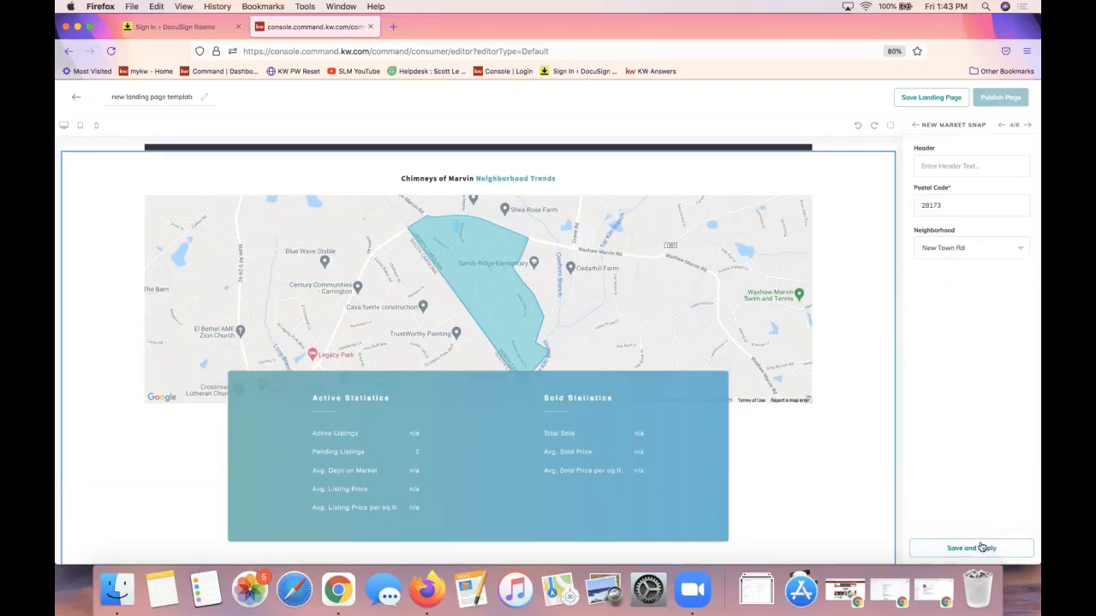
click(982, 548)
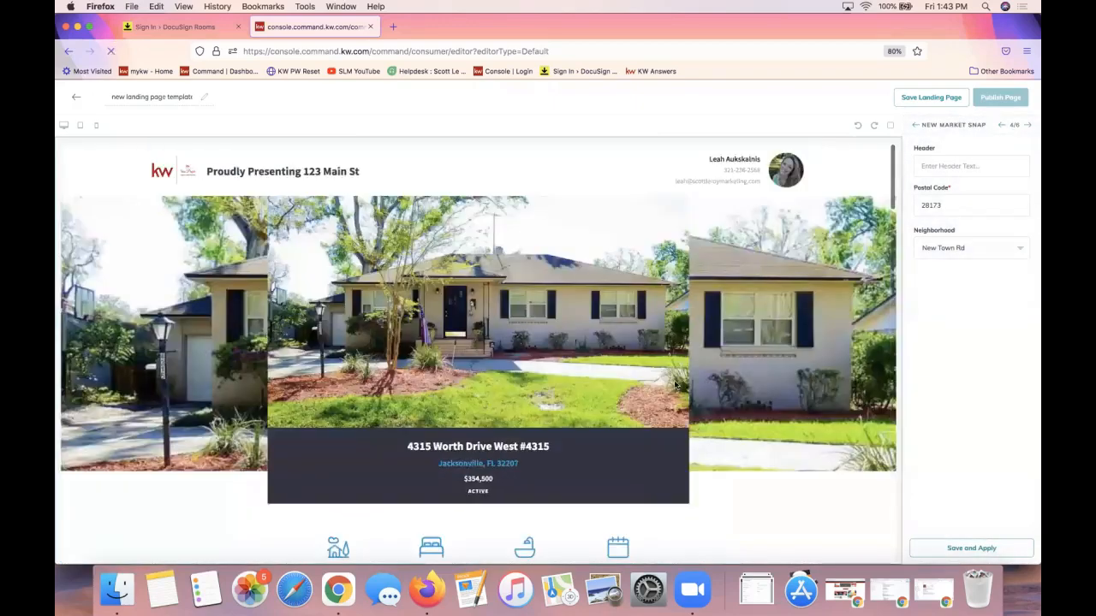
scroll(675, 385, down, 20)
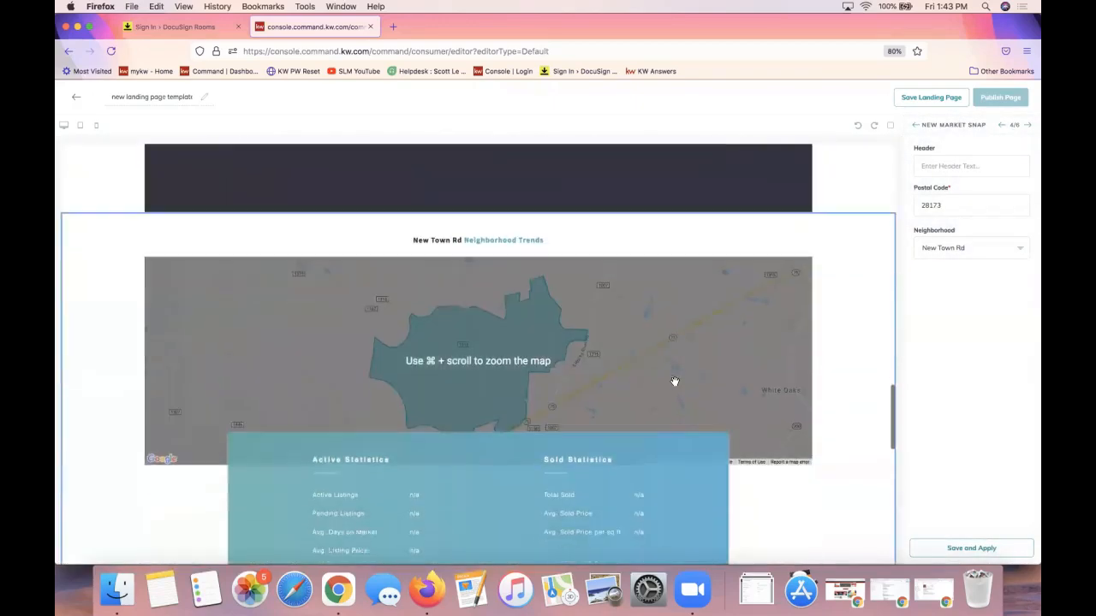
scroll(675, 382, down, 2)
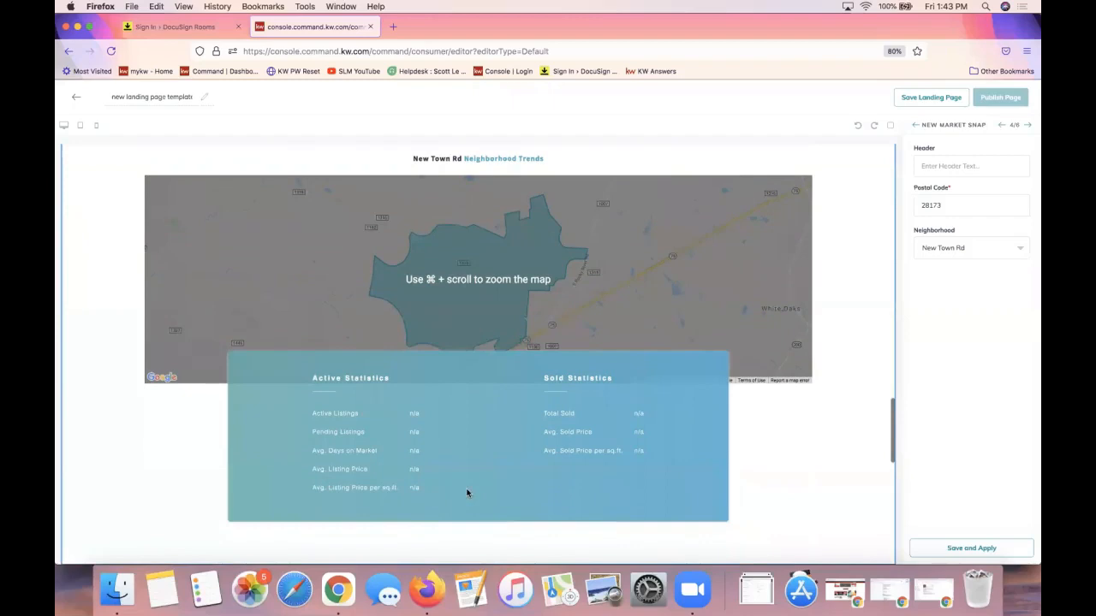
Switch the neighborhood to Canterfield Creek and apply it
click(938, 249)
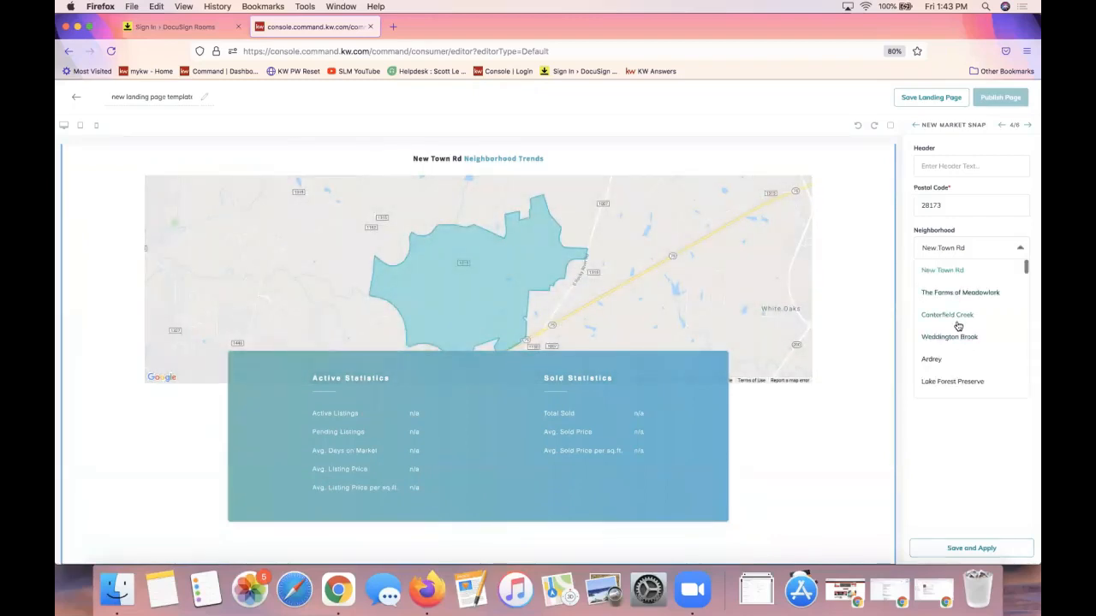
click(958, 326)
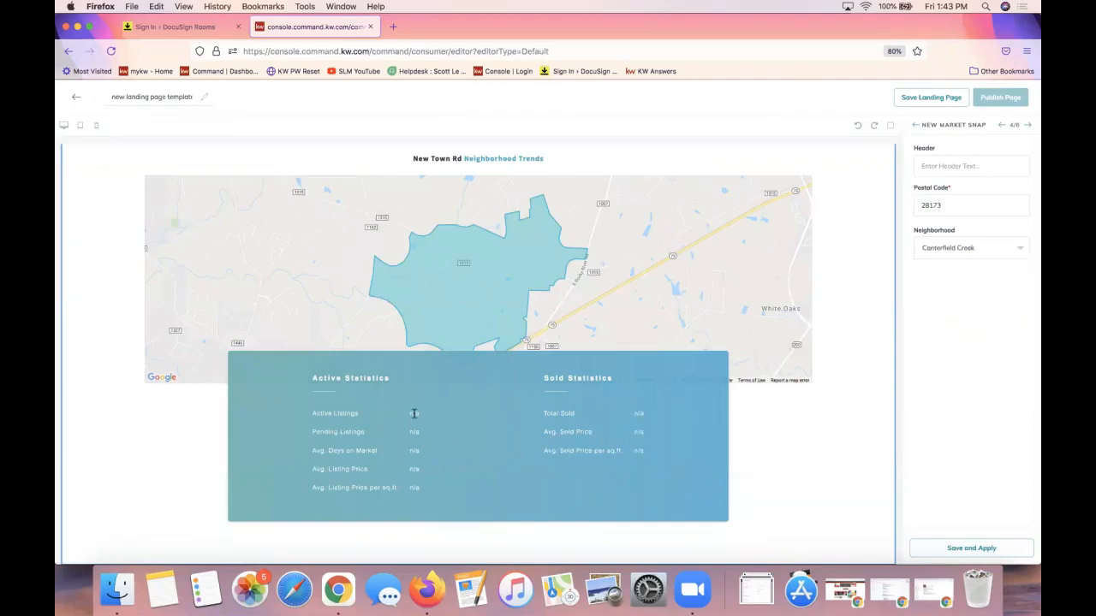
click(929, 549)
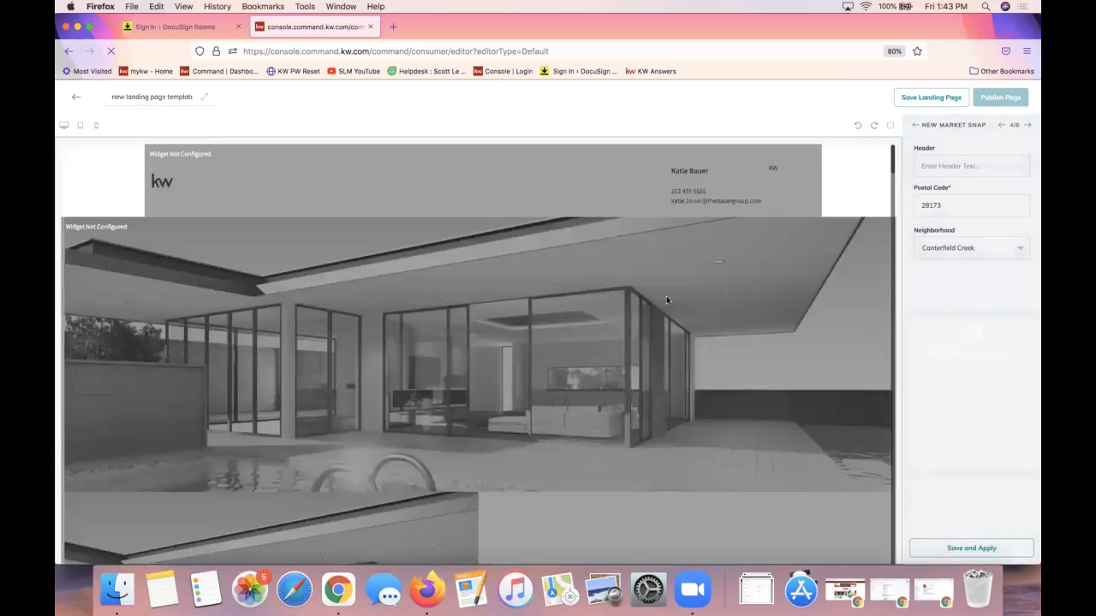
scroll(653, 321, down, 5)
scroll(653, 320, down, 20)
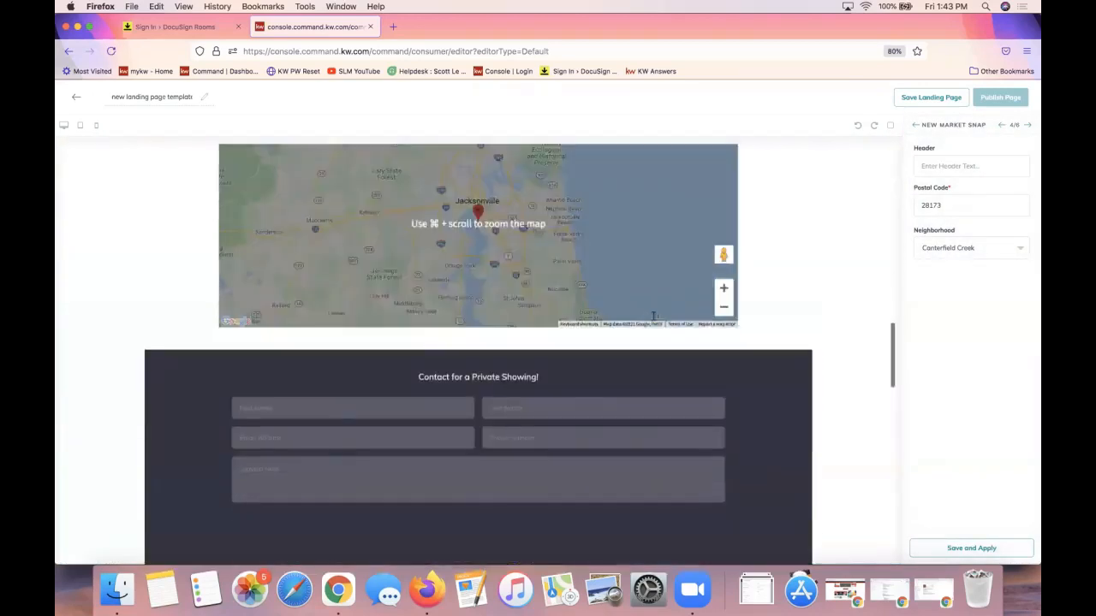
scroll(653, 317, up, 3)
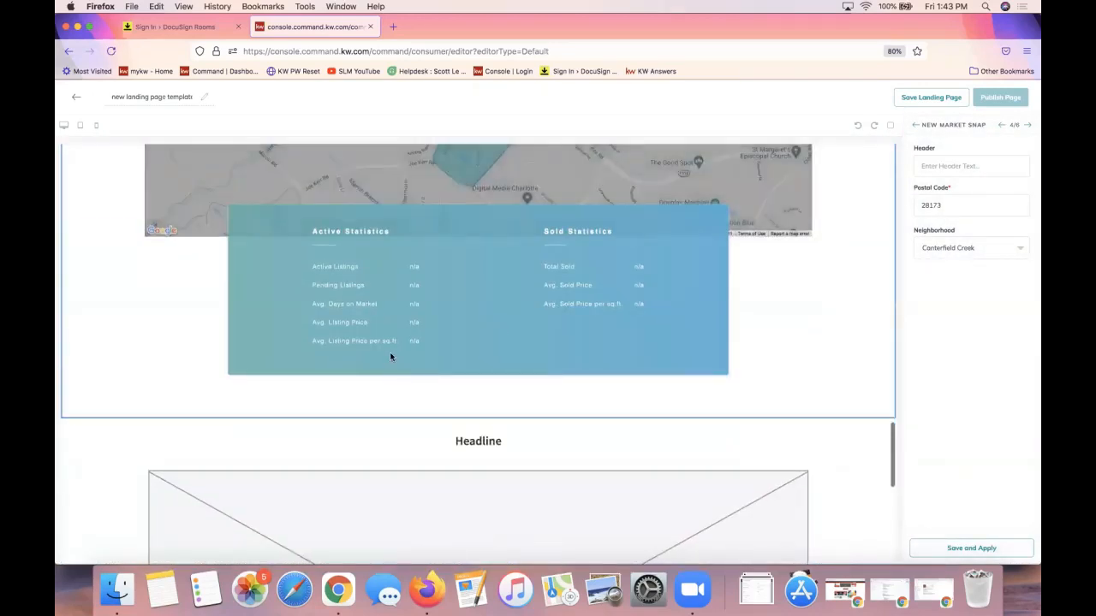
scroll(391, 352, up, 5)
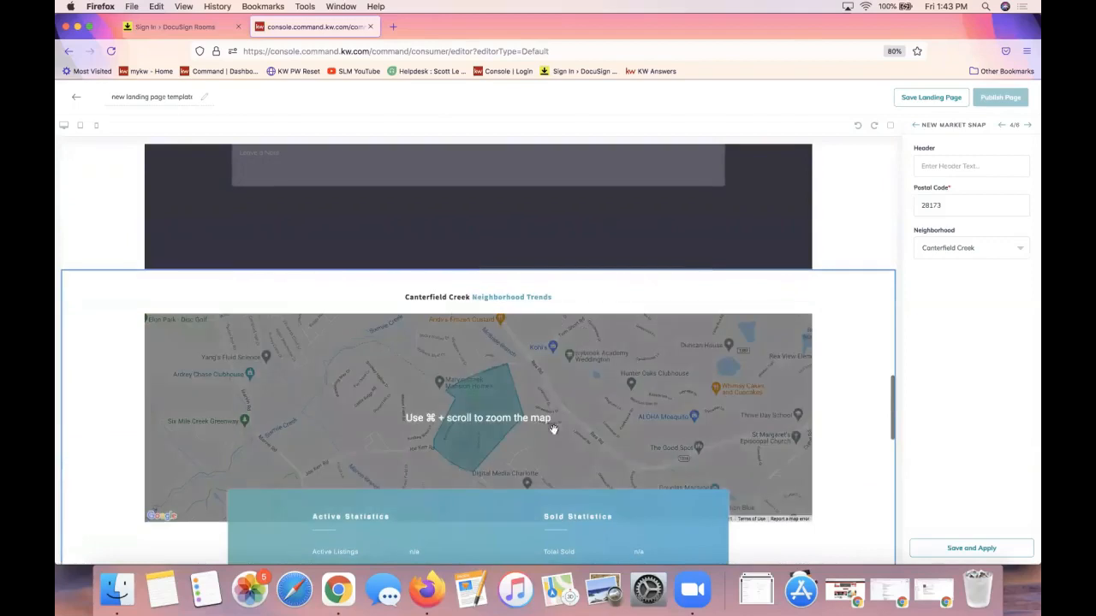
scroll(642, 432, down, 3)
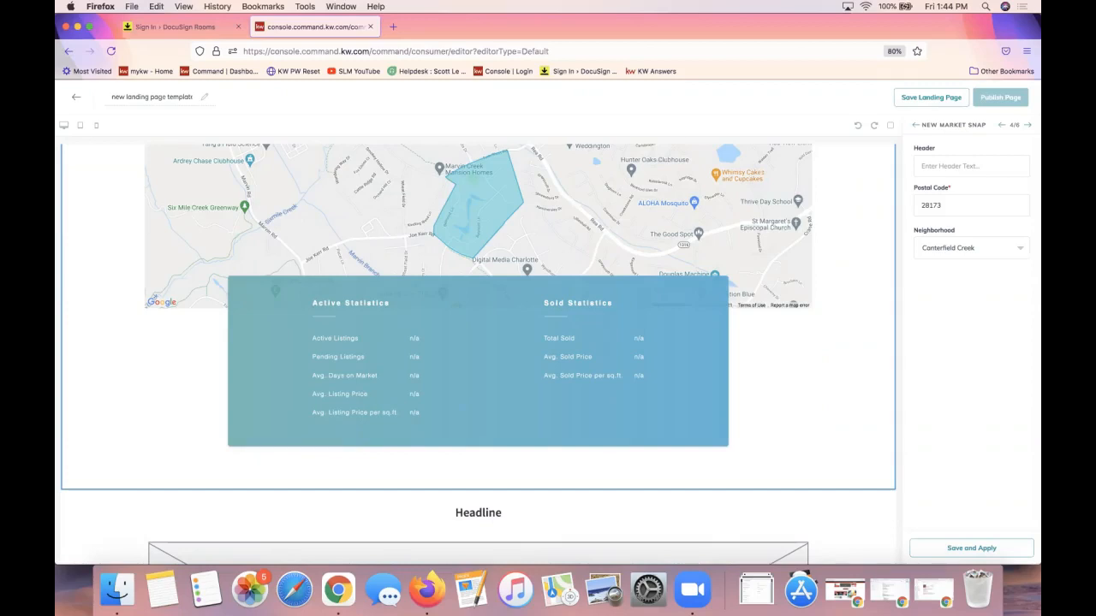
scroll(654, 400, up, 2)
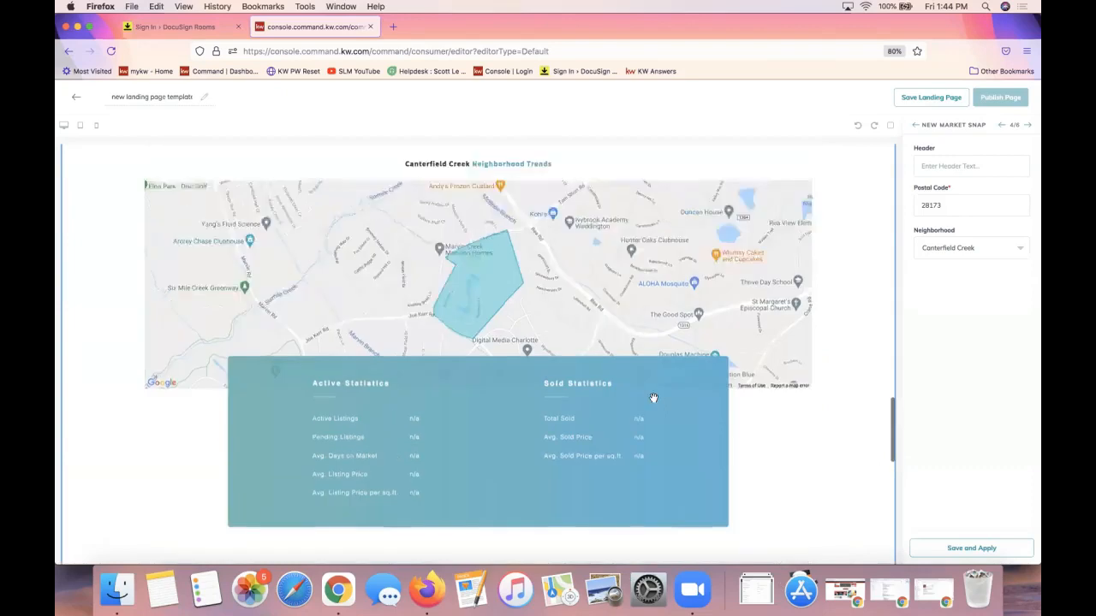
scroll(653, 398, up, 3)
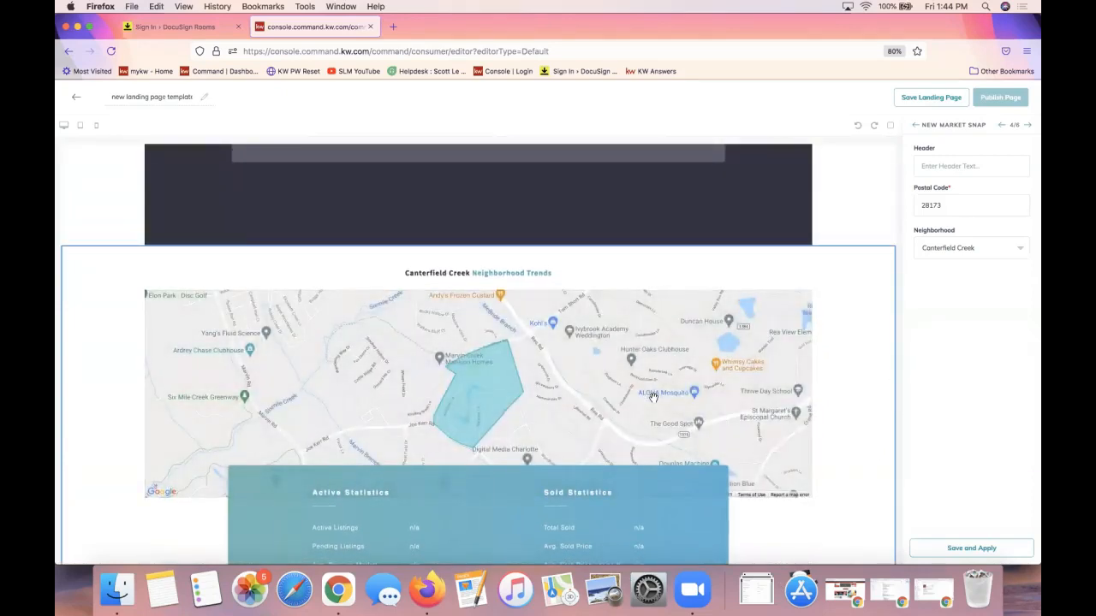
scroll(653, 398, down, 3)
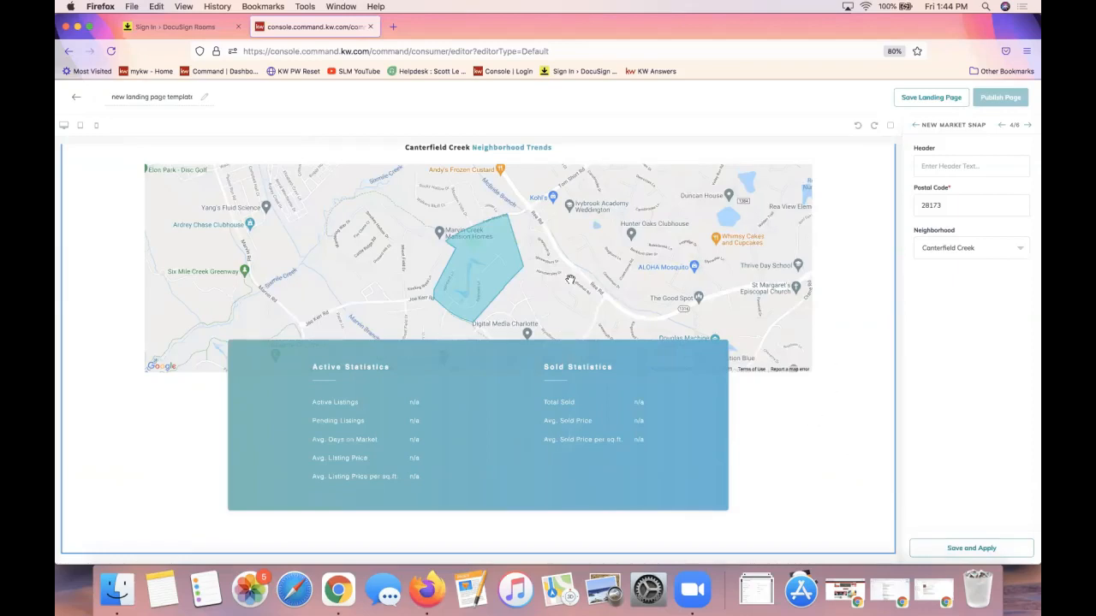
scroll(558, 231, up, 1)
double_click(964, 127)
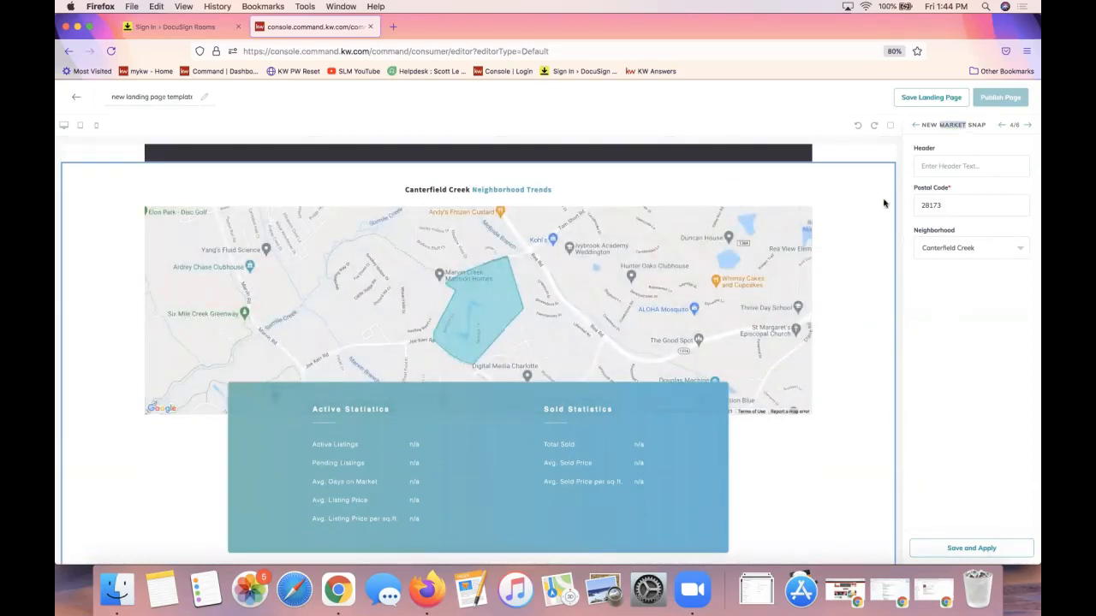
scroll(889, 257, down, 3)
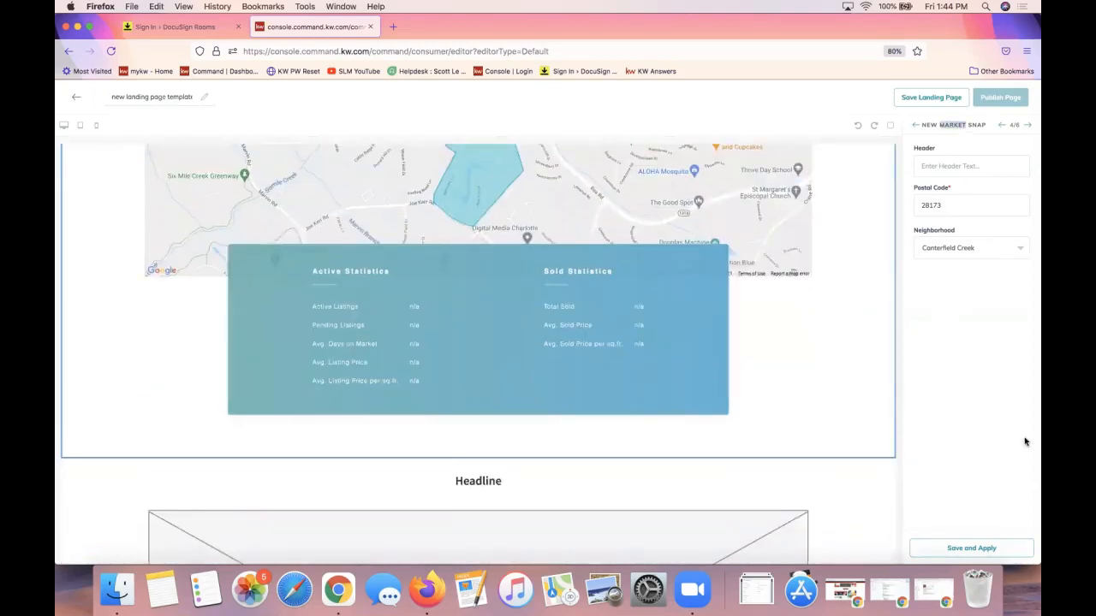
scroll(888, 337, up, 2)
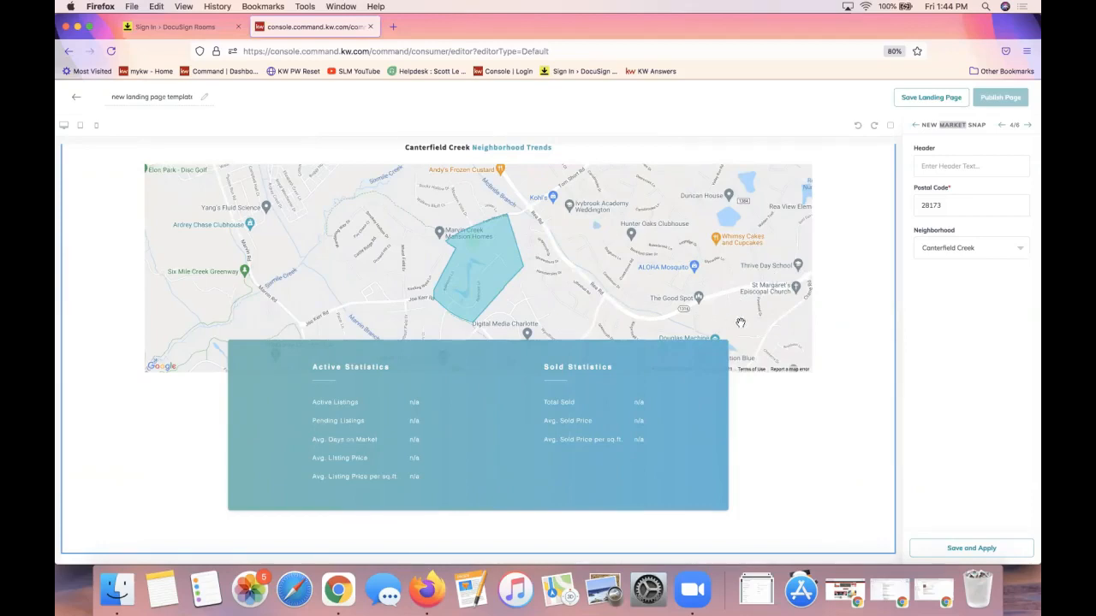
Try postal code 28173-5666, revert it to 28173, and advance to Video (5/6)
click(951, 204)
text(-)
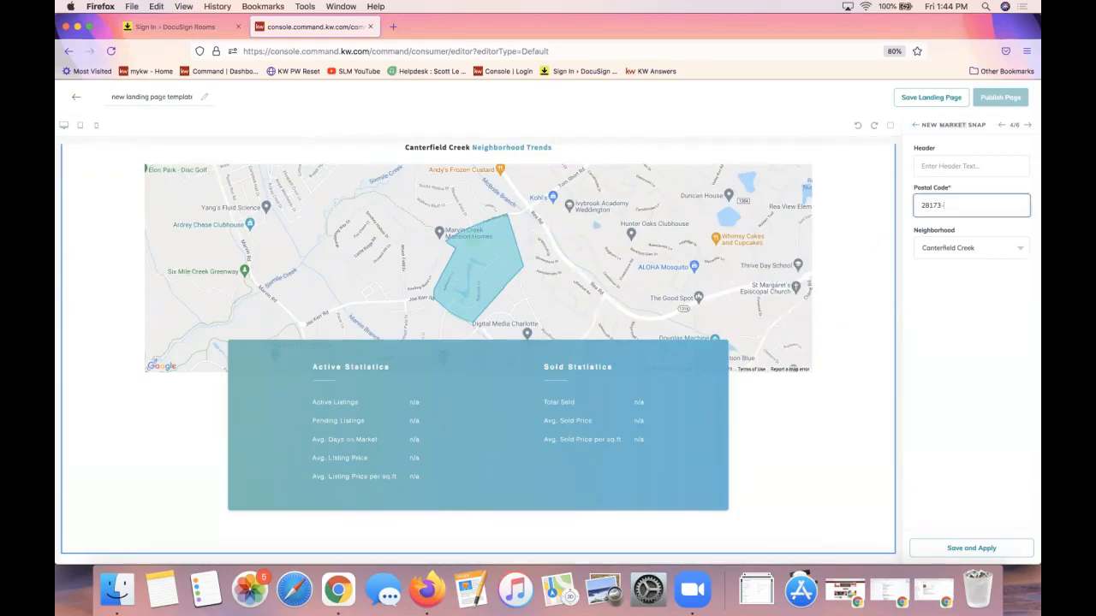
text(5666)
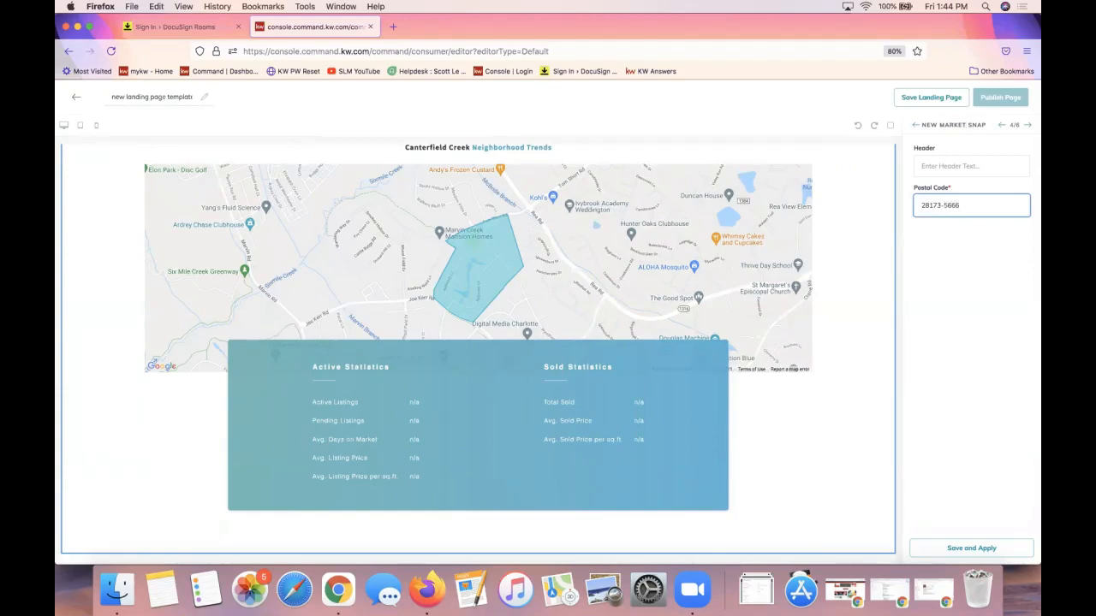
click(961, 250)
triple_click(952, 206)
click(955, 257)
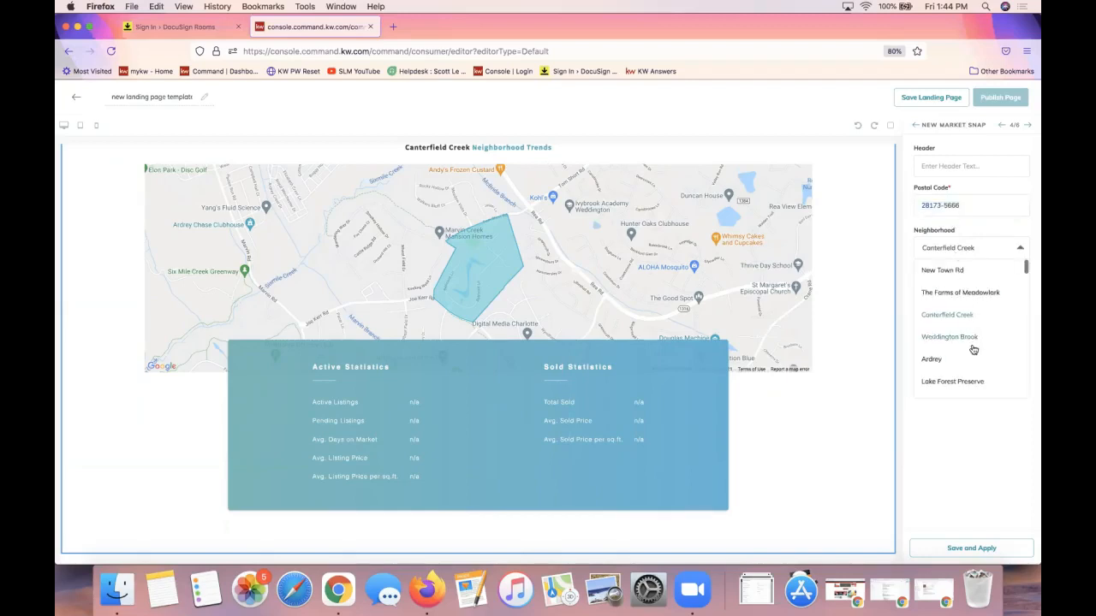
click(944, 206)
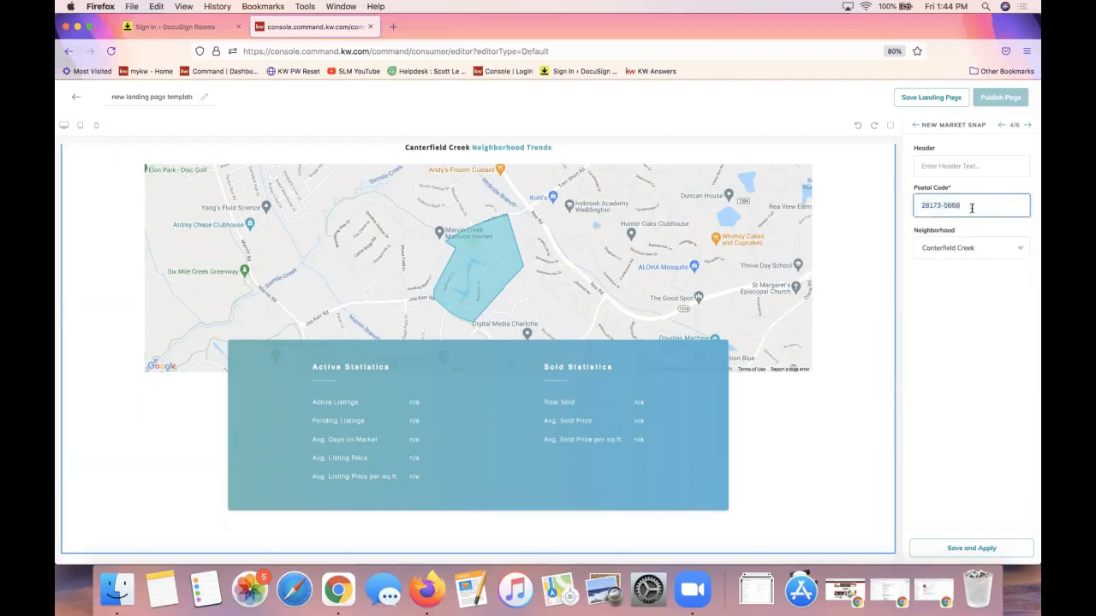
drag(968, 206, 941, 204)
key(BackSpace)
click(978, 432)
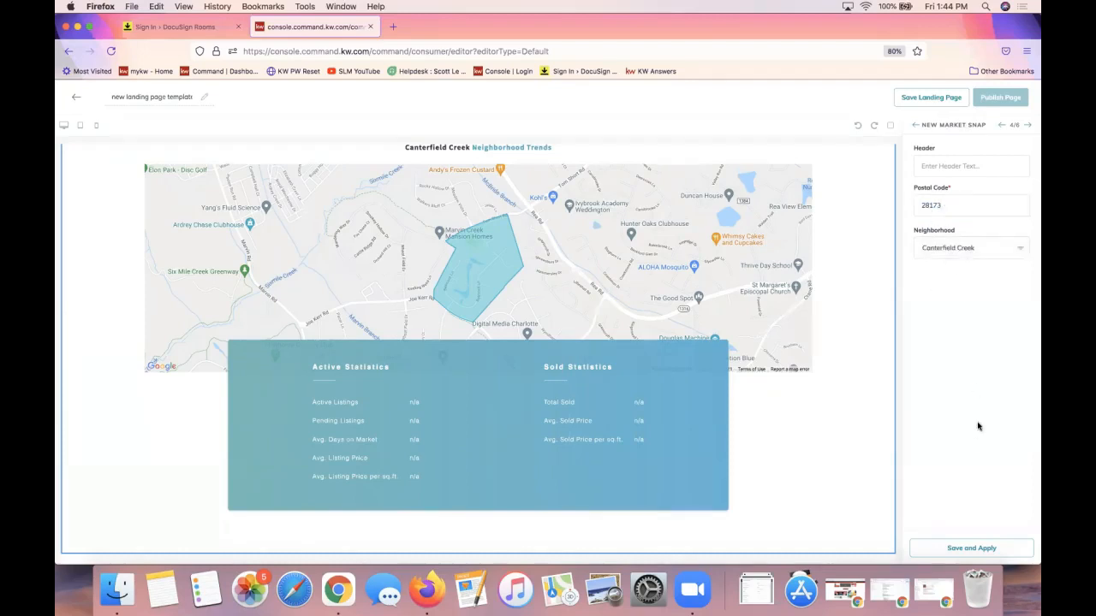
click(1028, 125)
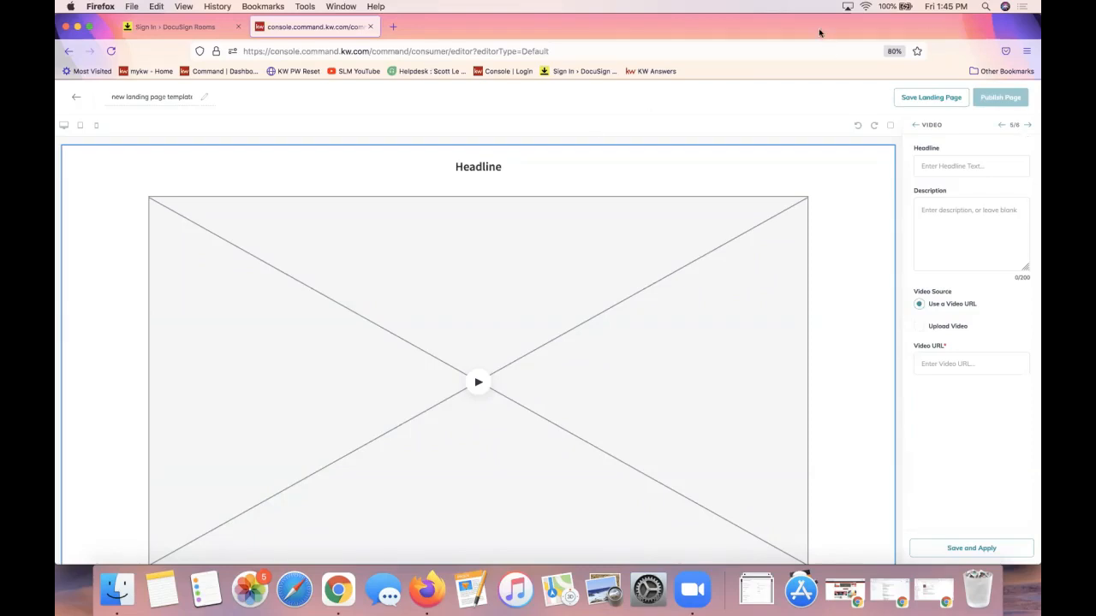
Load youtube.com in a new browser tab
key(super+t)
text(youtube.com)
key(Return)
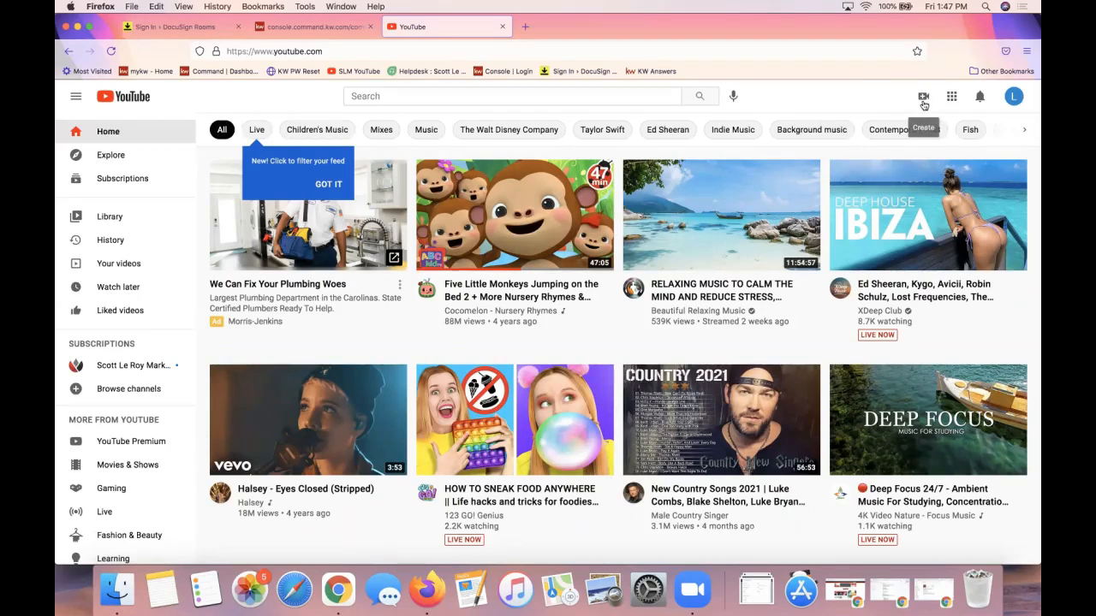
Browse YouTube, opening and then pausing the Five Little Monkeys video
click(924, 101)
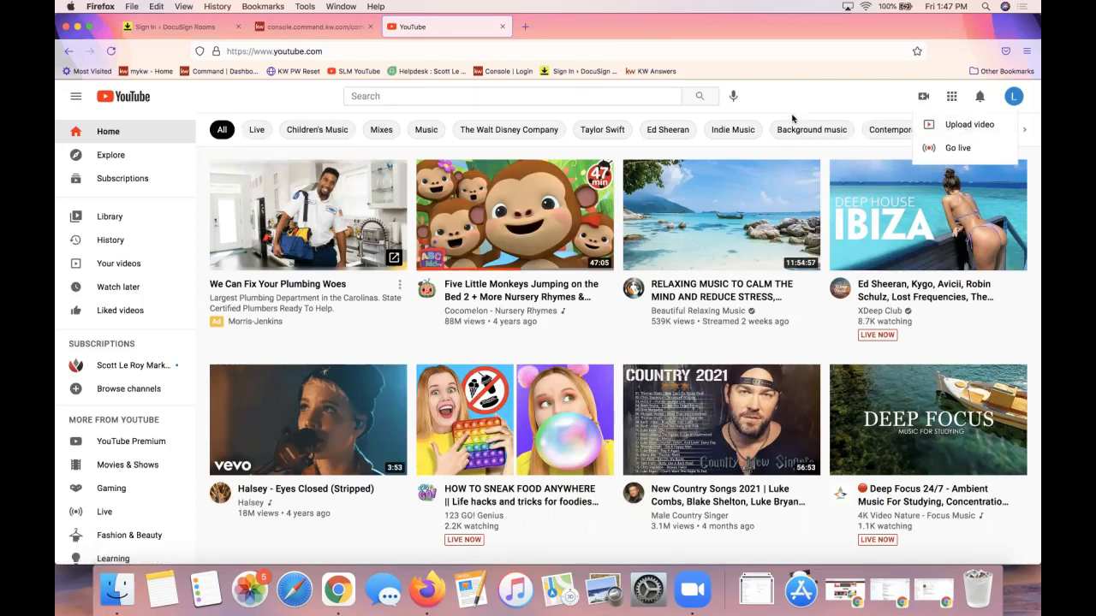
click(445, 216)
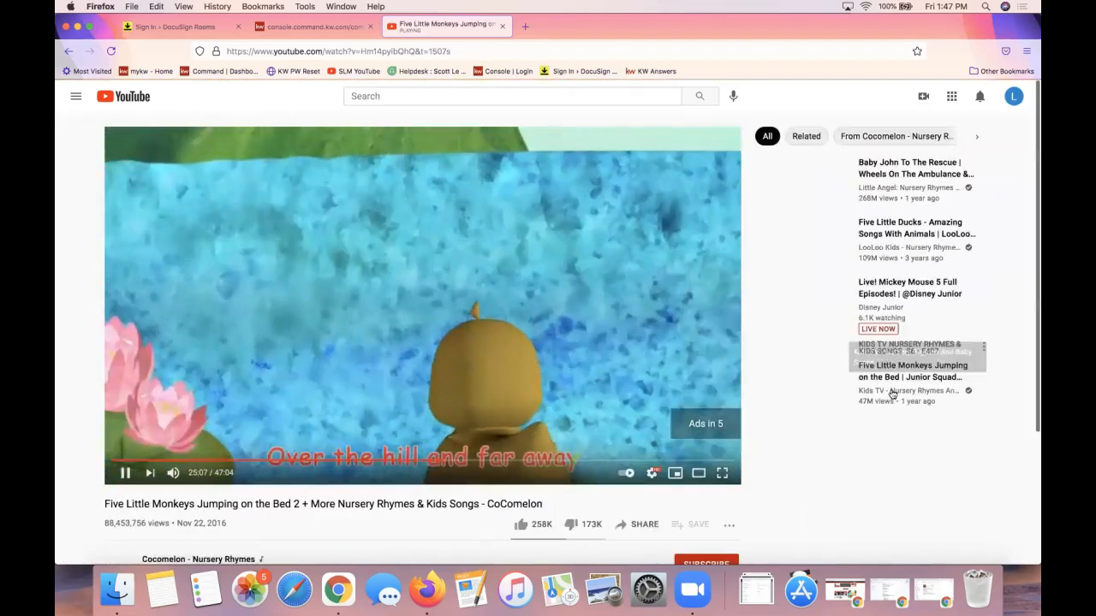
click(267, 291)
Search YouTube for 'keller williams mobile app'
click(406, 97)
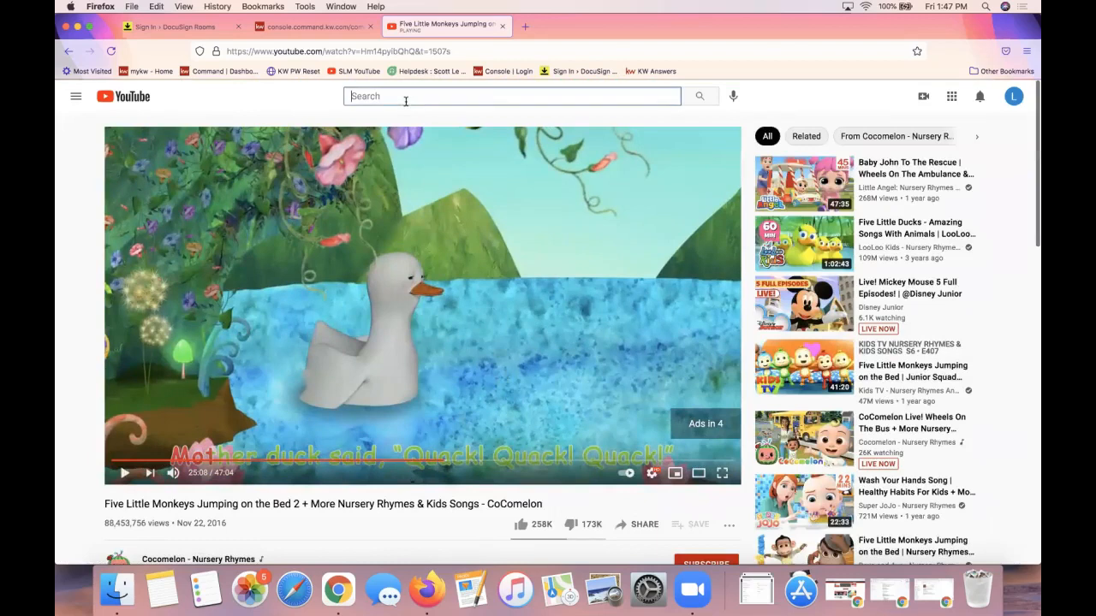
text(keller williaa)
key(BackSpace)
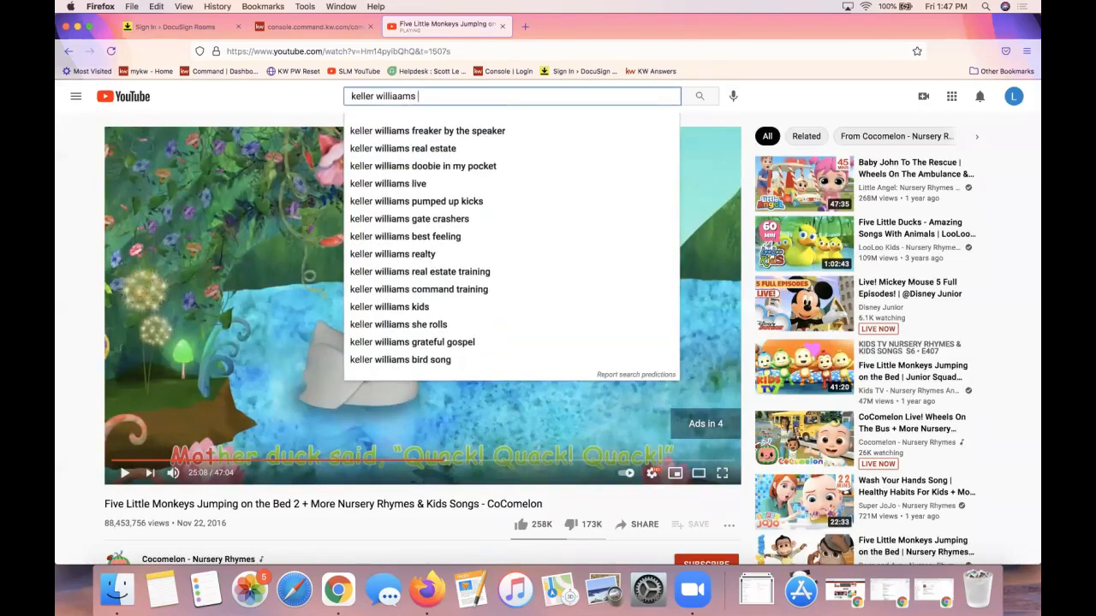
text(ms)
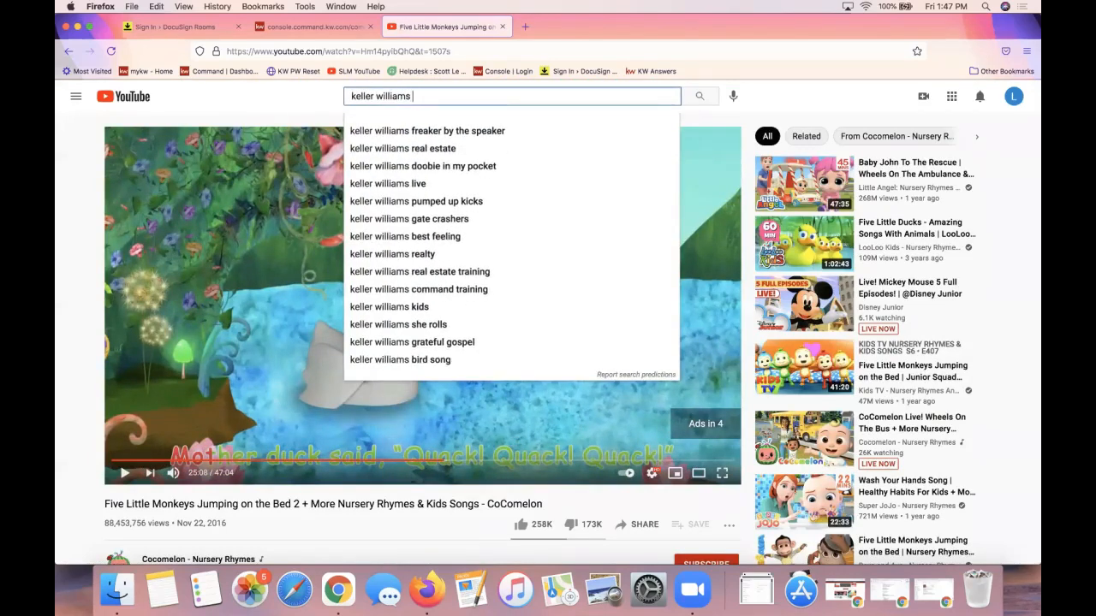
text( mobile app)
key(Return)
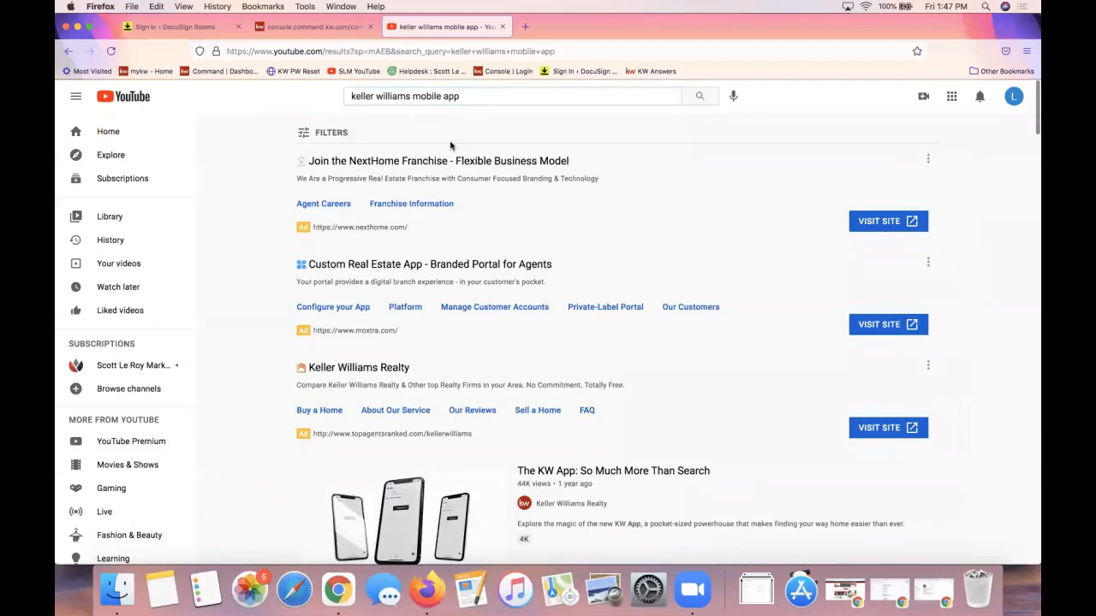
Open 'The KW App: So Much More Than Search' from the search results
scroll(502, 440, down, 3)
scroll(502, 440, up, 3)
scroll(644, 399, down, 5)
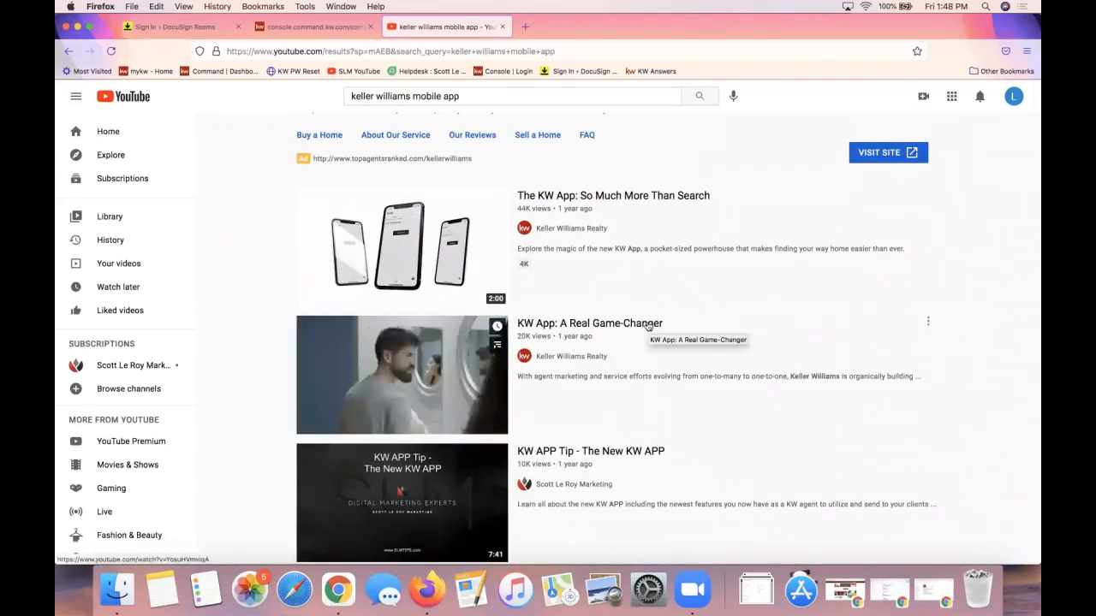
click(616, 203)
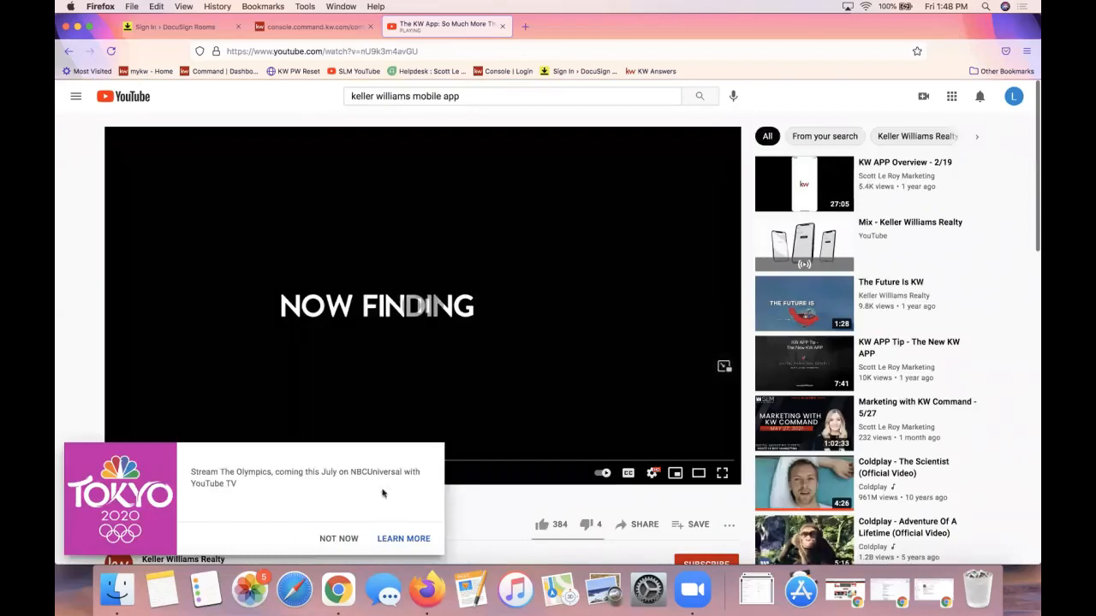
Dismiss the Tokyo 2020 promo, copy the KW App video's share link, and return to the editor
click(341, 536)
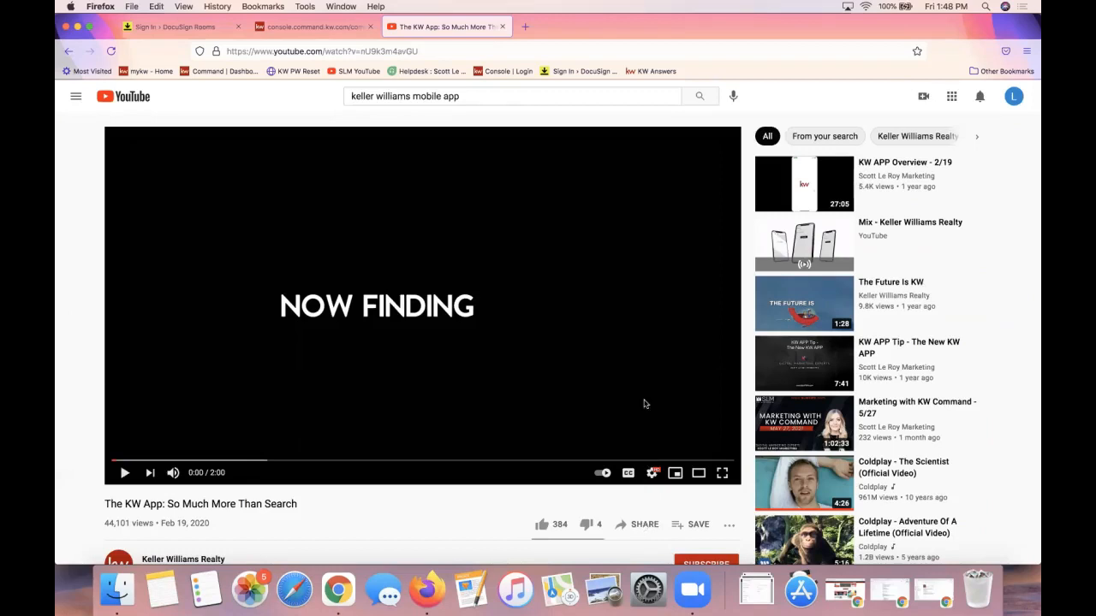
scroll(645, 413, down, 1)
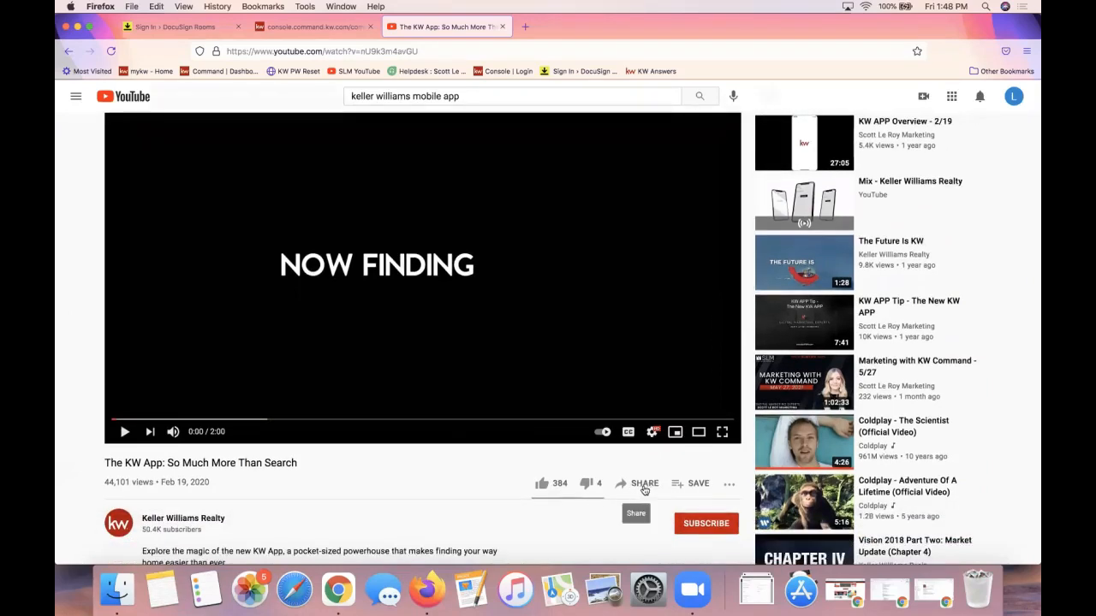
click(644, 486)
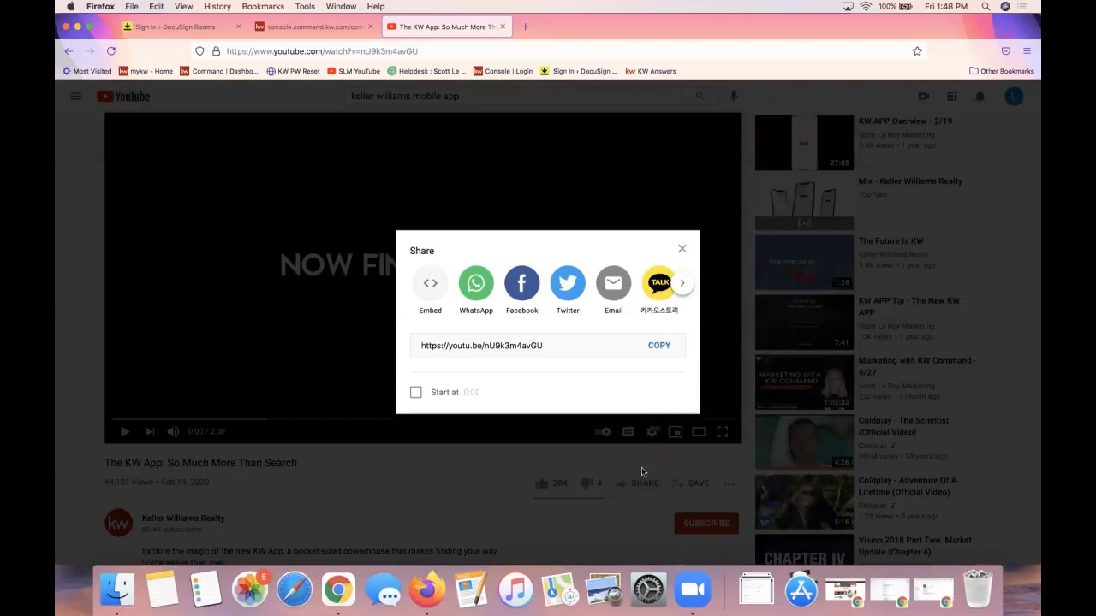
click(663, 346)
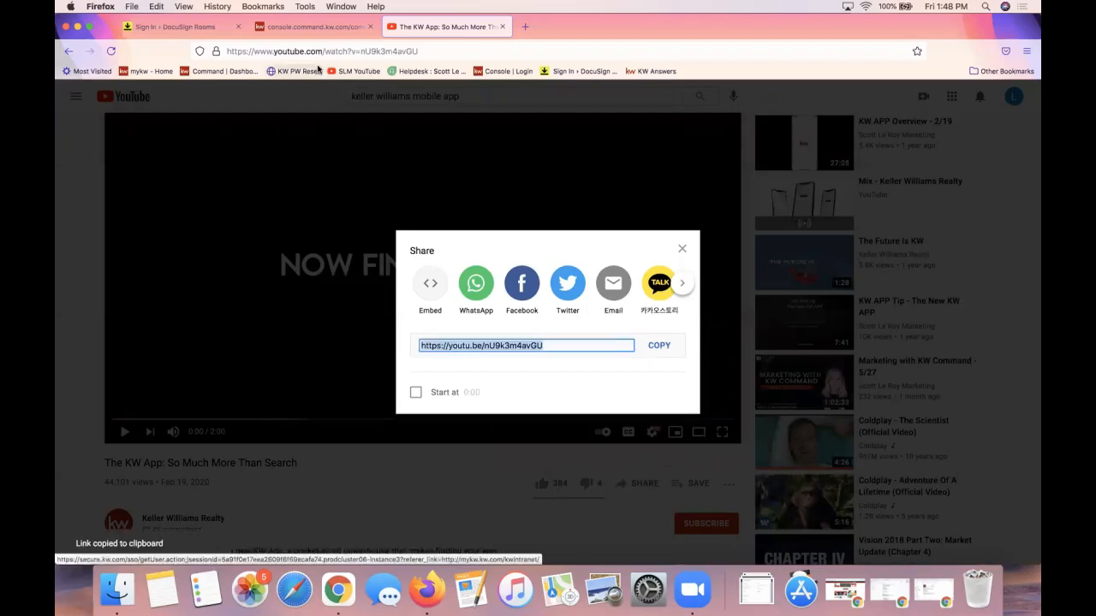
click(295, 31)
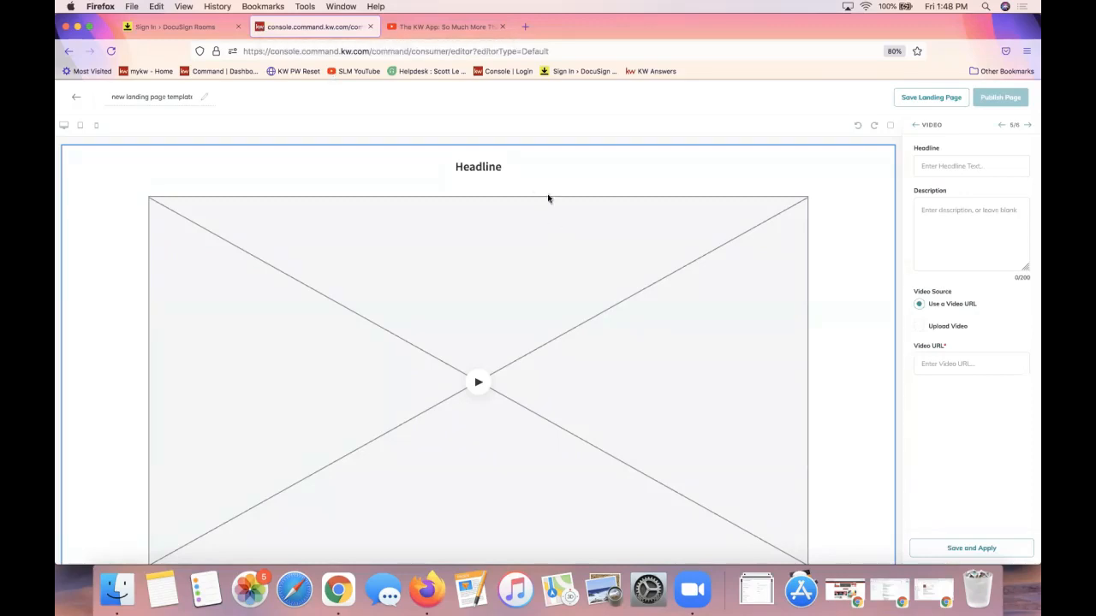
Paste the copied YouTube share link into the video URL field
click(959, 167)
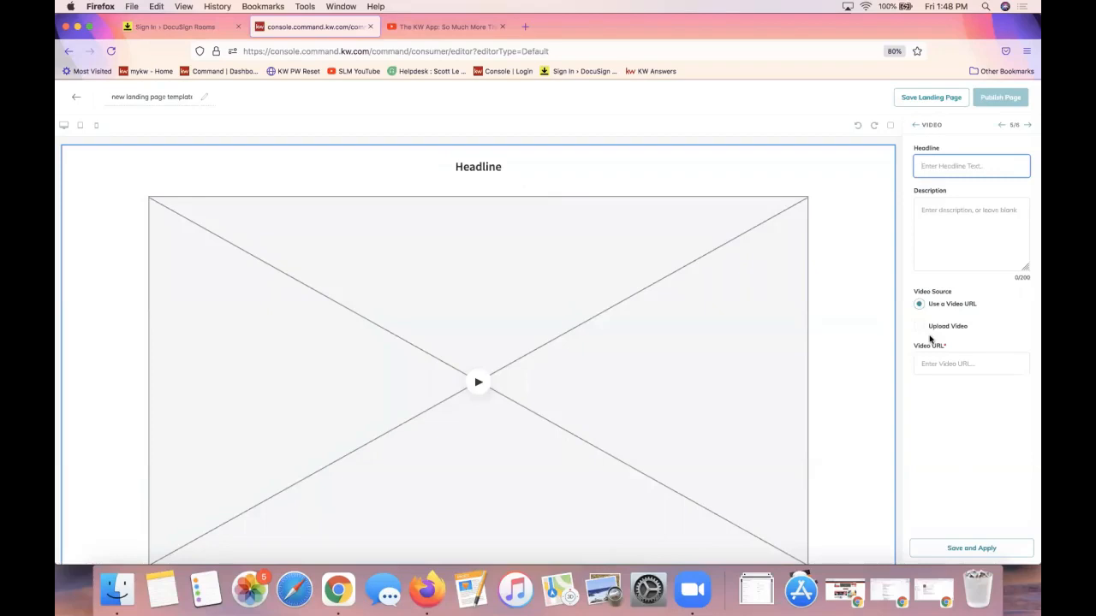
triple_click(925, 293)
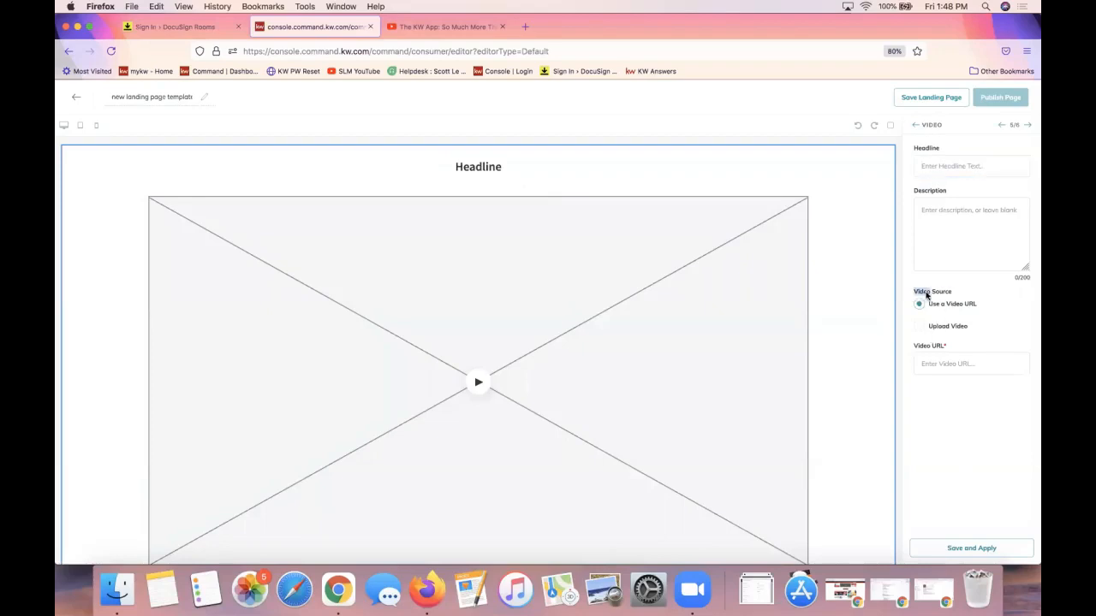
click(928, 364)
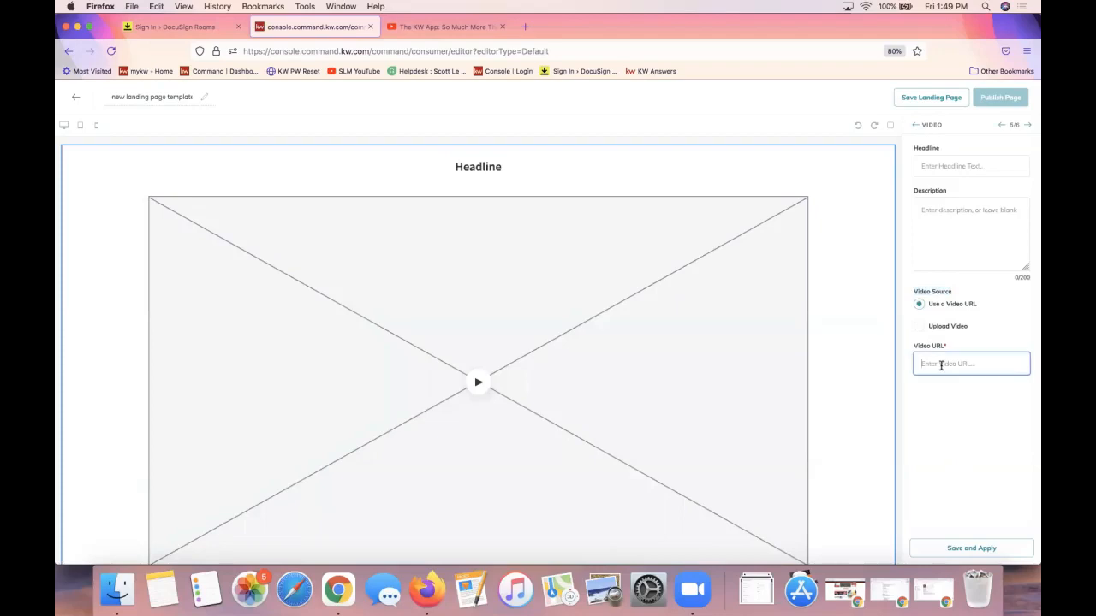
right_click(928, 365)
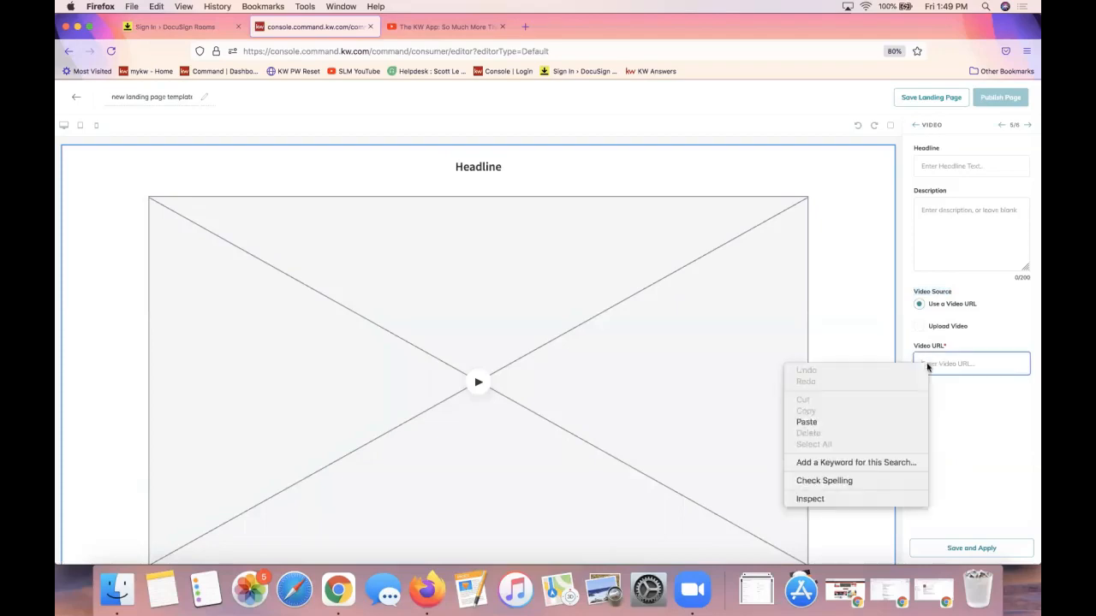
click(849, 422)
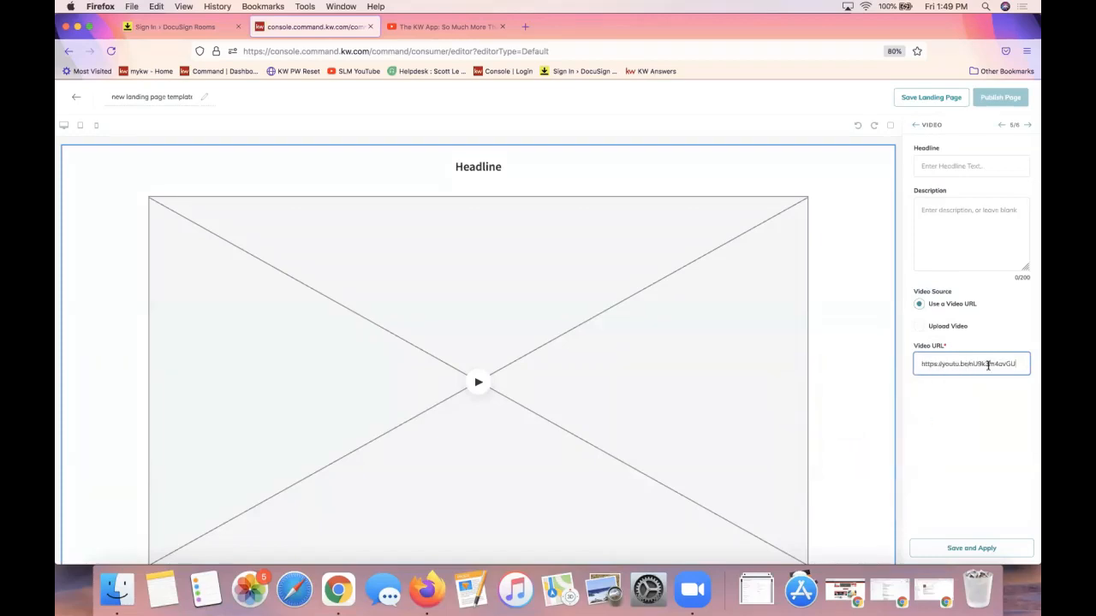
Set headline 'Virtual Tour' and description 'Come stroll through 123 Main Street', then save and apply
click(941, 165)
text(Virtual Tour)
key(Tab)
text(123 Ma)
key(super+a)
text(Come stroll th)
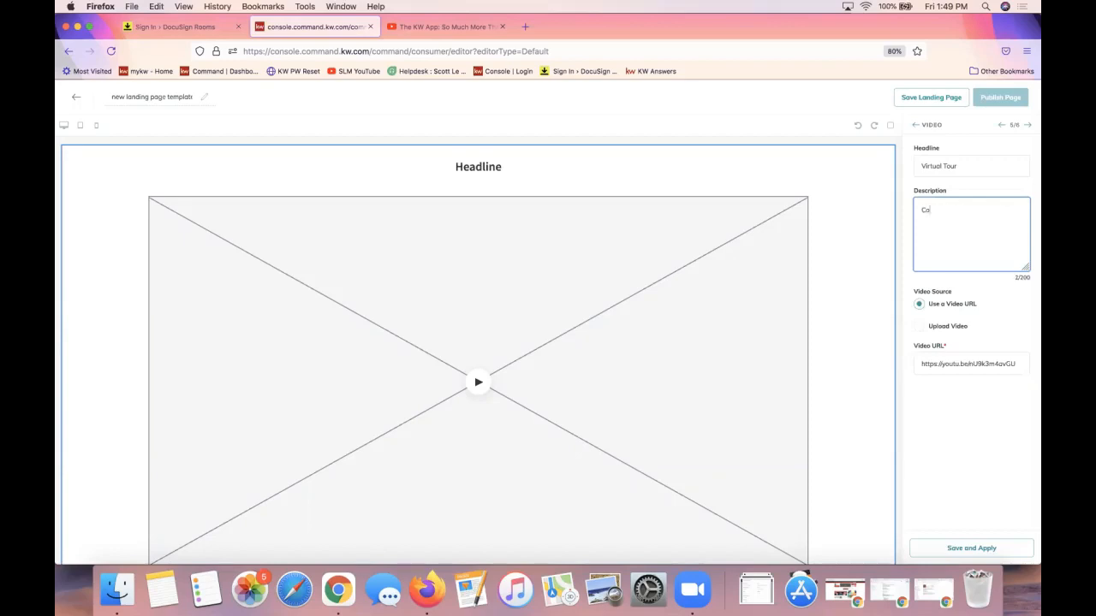
text(rough 13)
text(3 Main st)
key(BackSpace)
key(BackSpace)
text(Street)
click(986, 550)
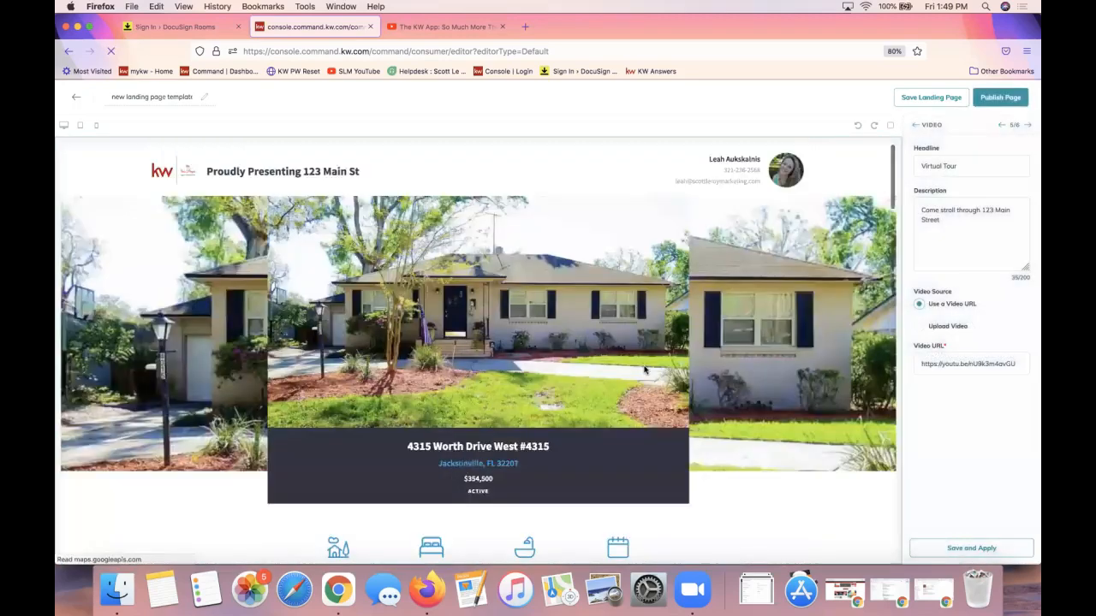
Scroll the page preview to check the embedded KW App video under Virtual Tour
scroll(645, 371, up, 5)
scroll(548, 440, down, 2)
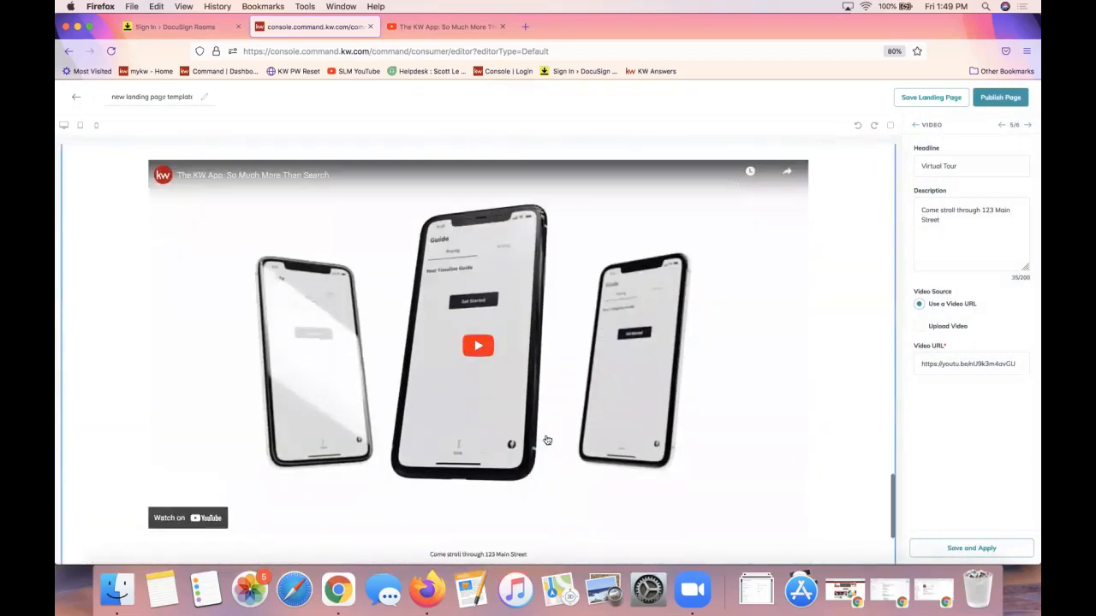
scroll(548, 440, up, 2)
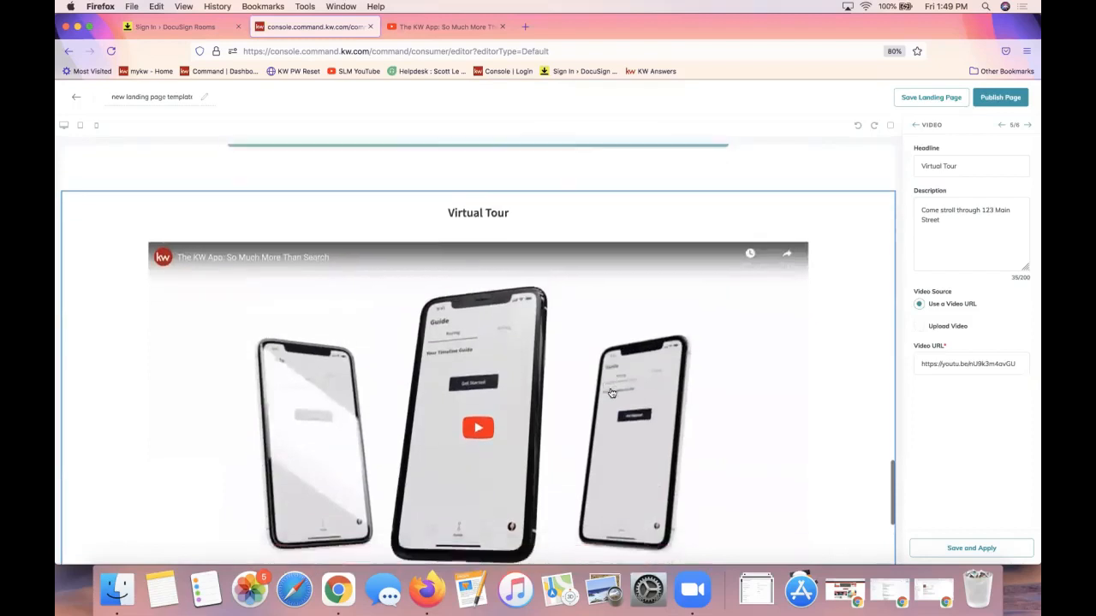
scroll(612, 393, down, 4)
scroll(613, 393, up, 2)
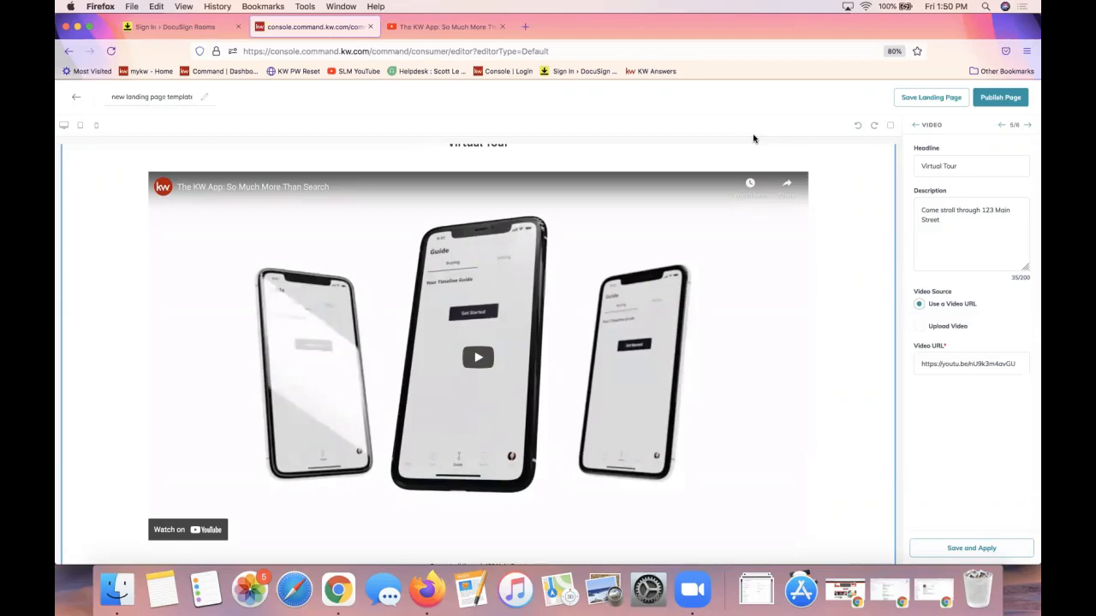
click(410, 32)
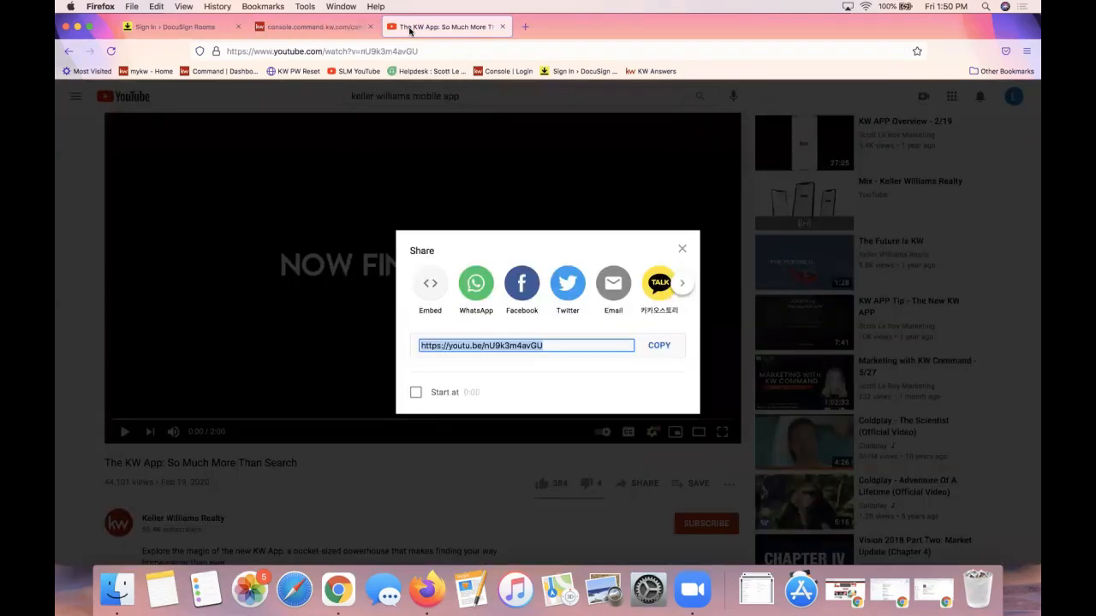
click(681, 249)
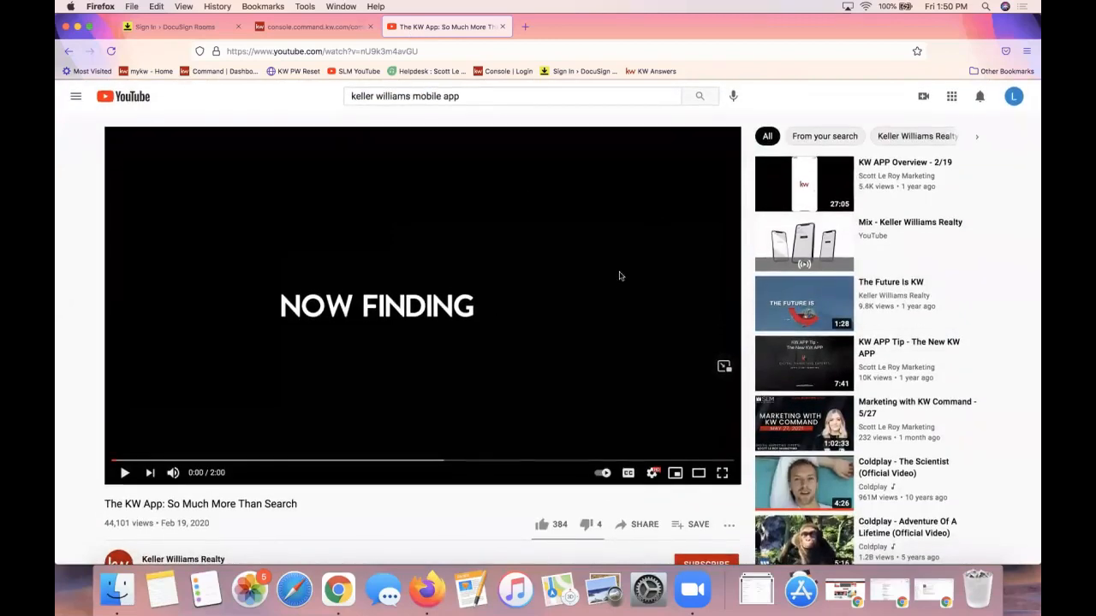
scroll(655, 520, down, 1)
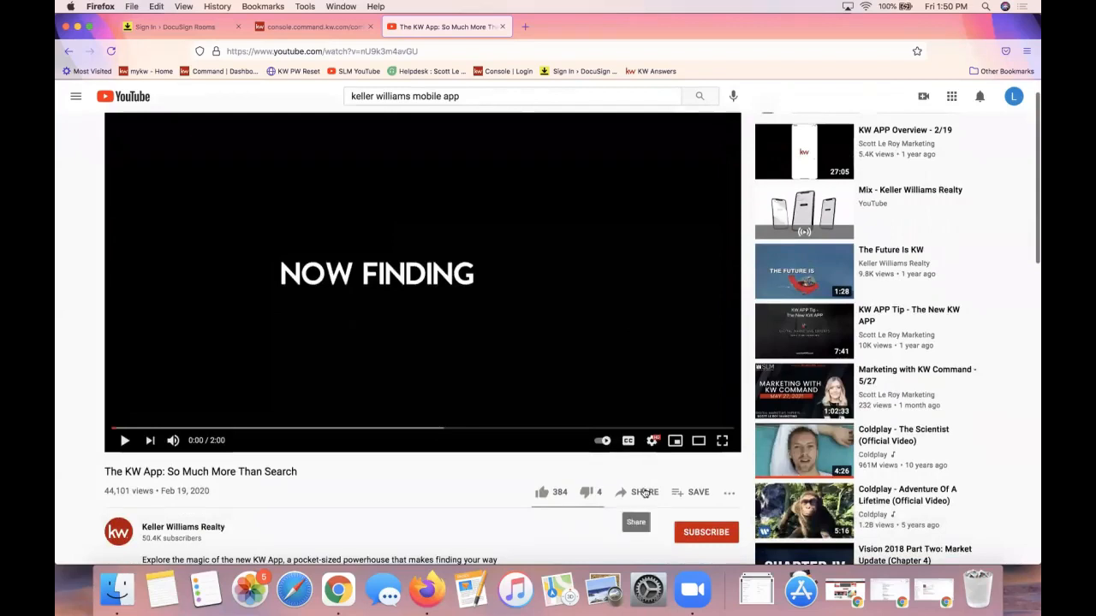
click(645, 493)
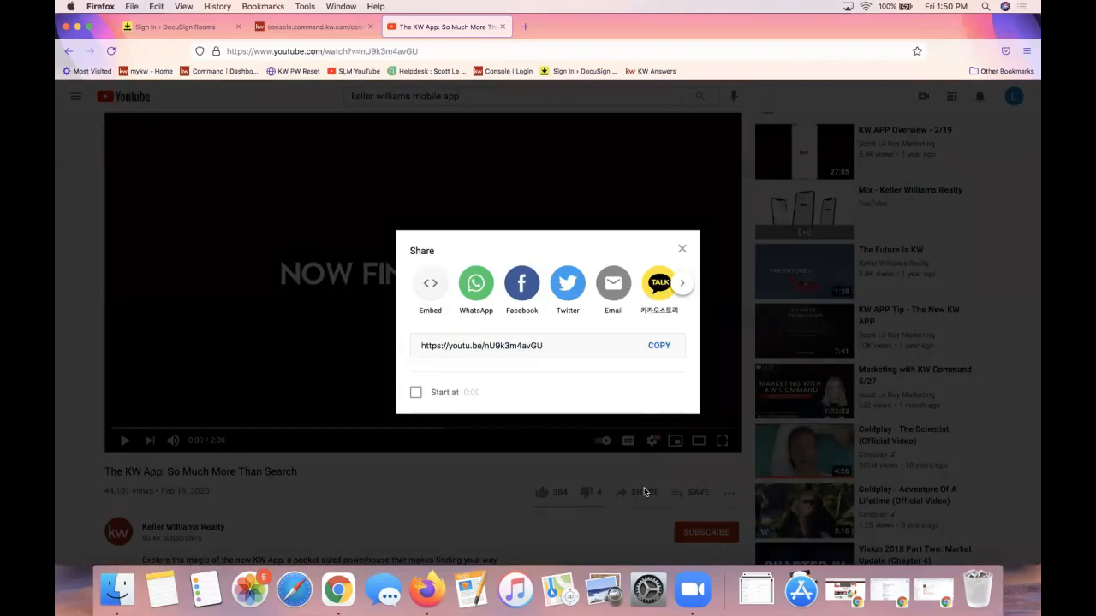
click(659, 346)
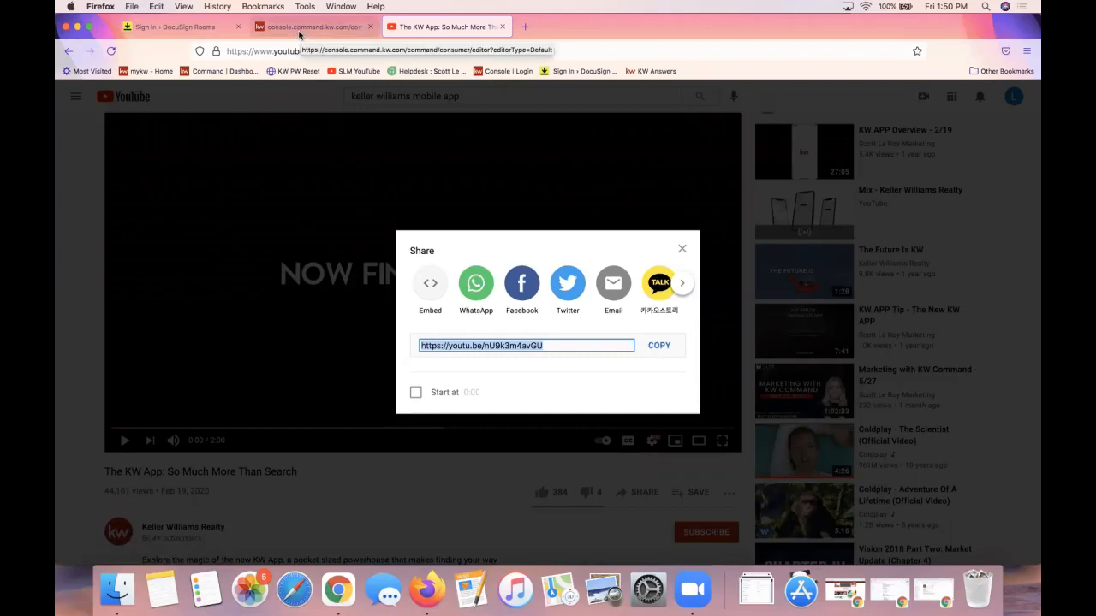
click(299, 35)
double_click(941, 364)
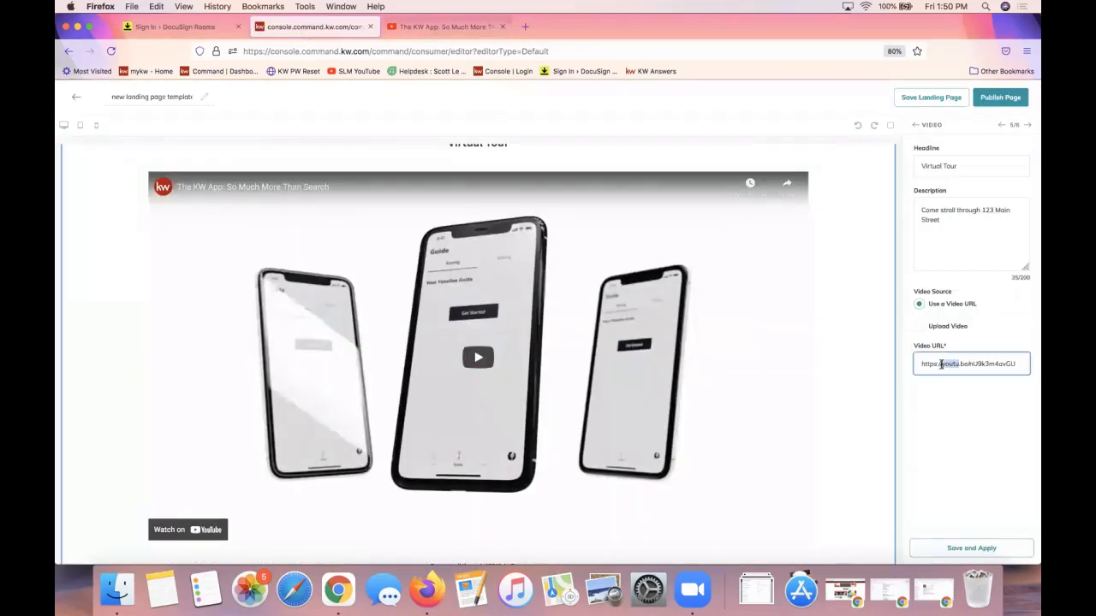
click(941, 364)
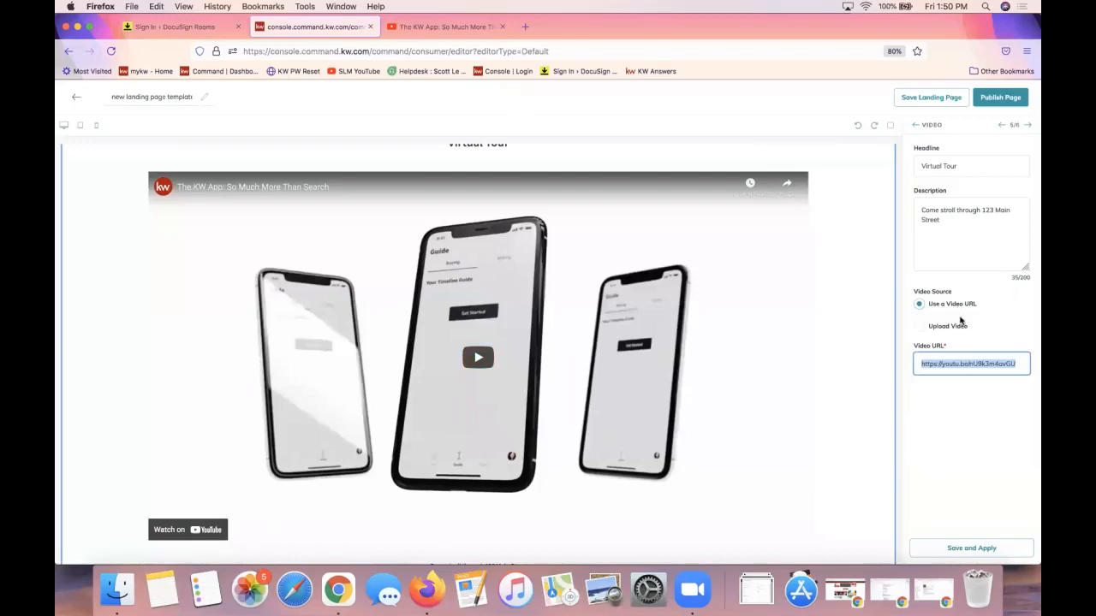
click(943, 363)
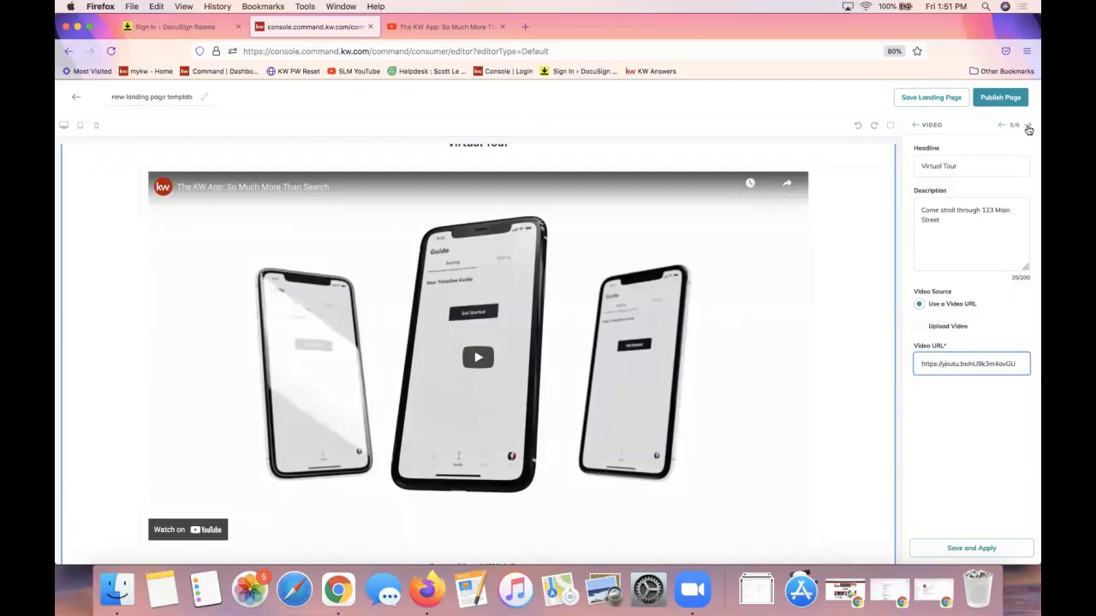
Save and apply the Agent Branding section, then go back to the Configure Widgets checklist
click(1028, 126)
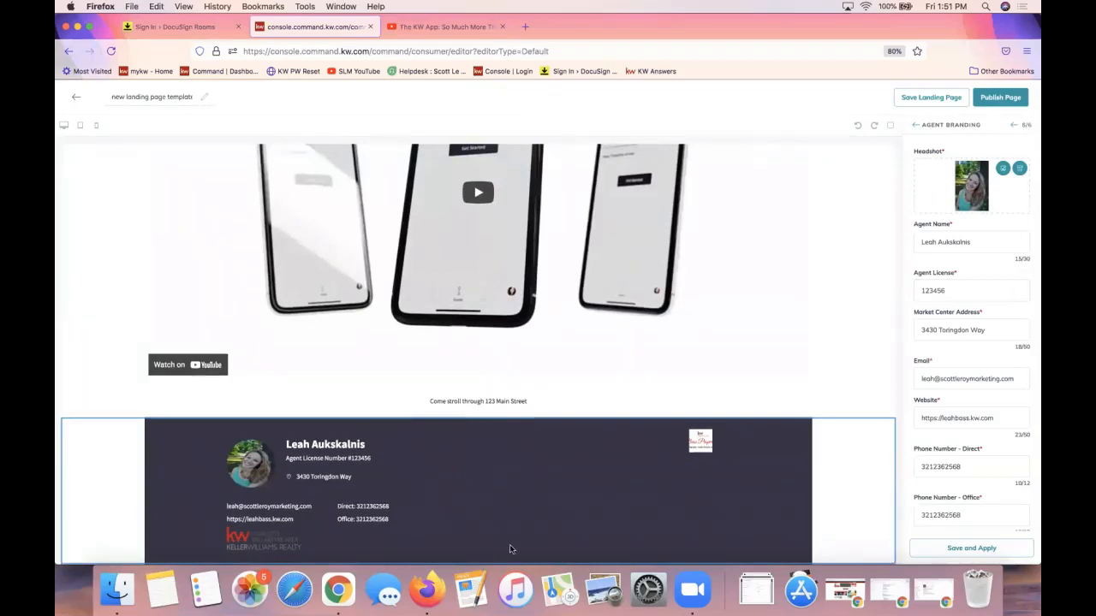
click(969, 548)
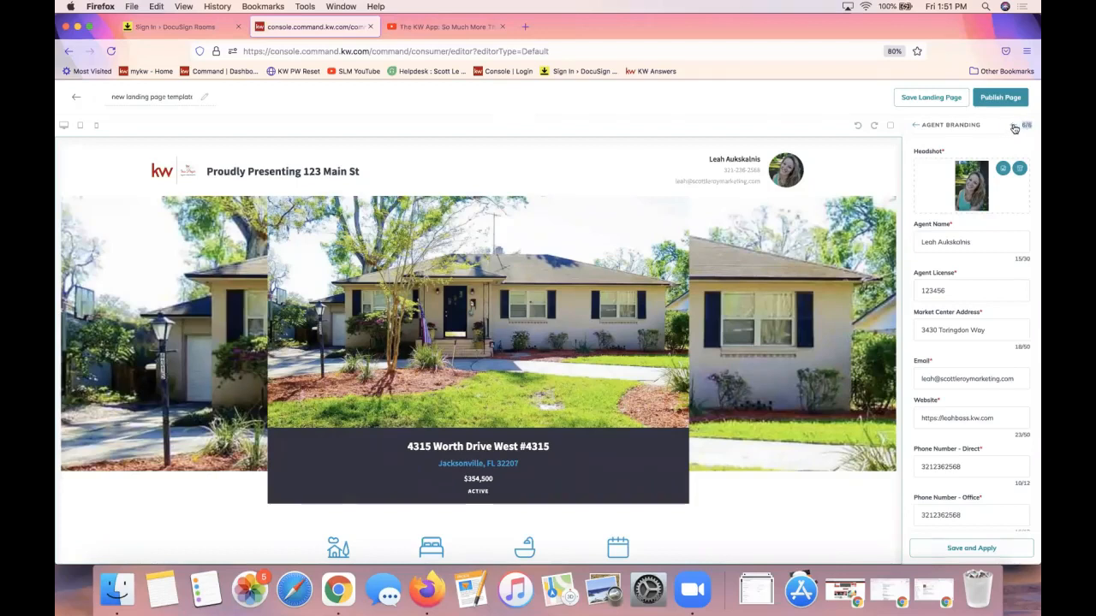
click(1014, 126)
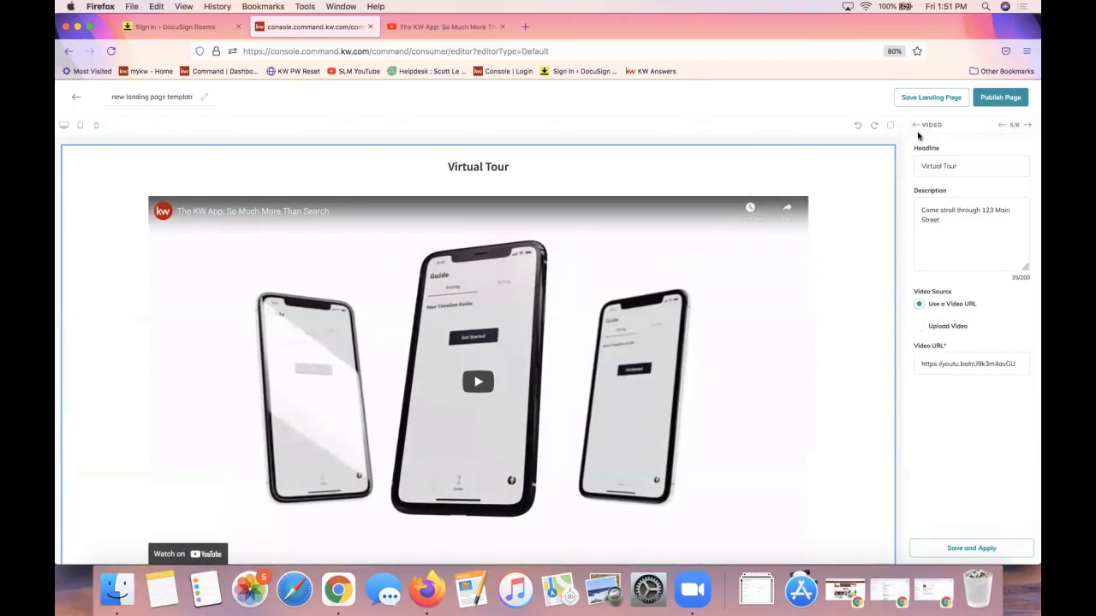
click(913, 127)
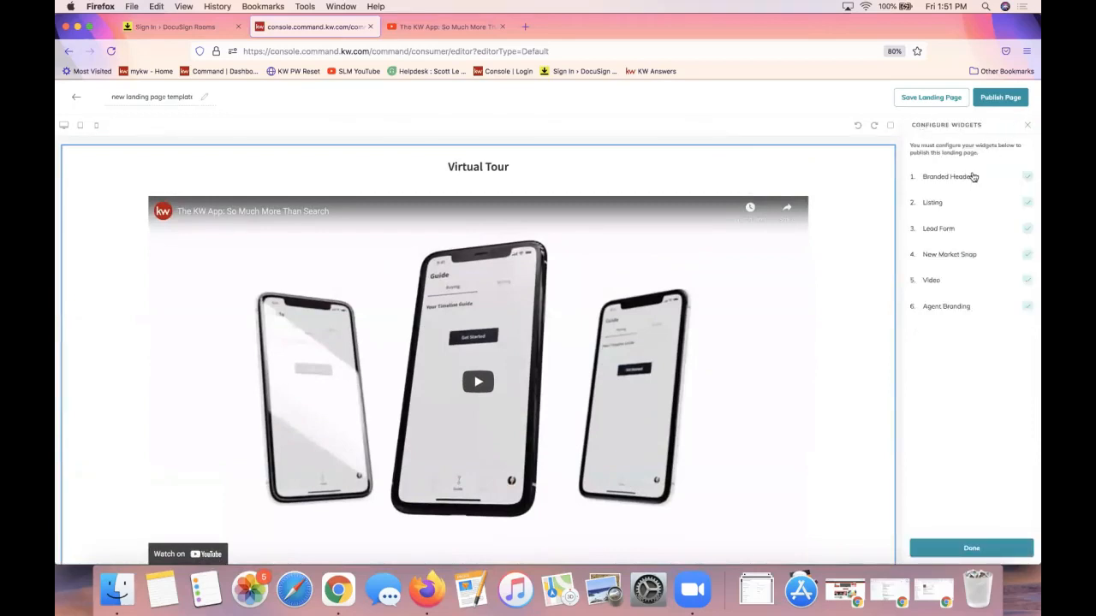
Check the Listing widget and mark widget configuration as Done
click(941, 204)
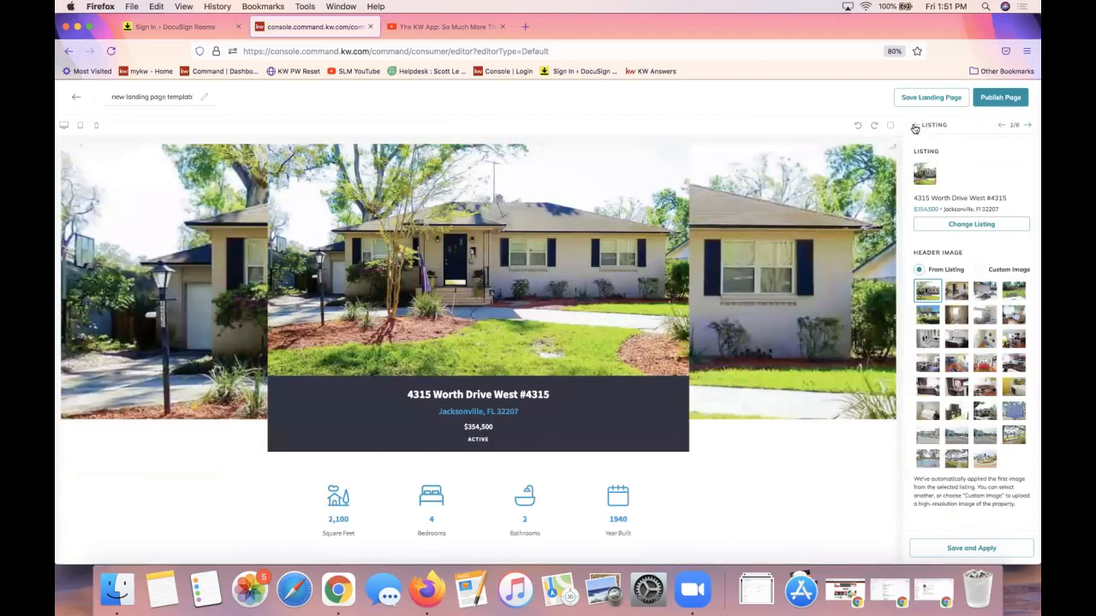
click(916, 127)
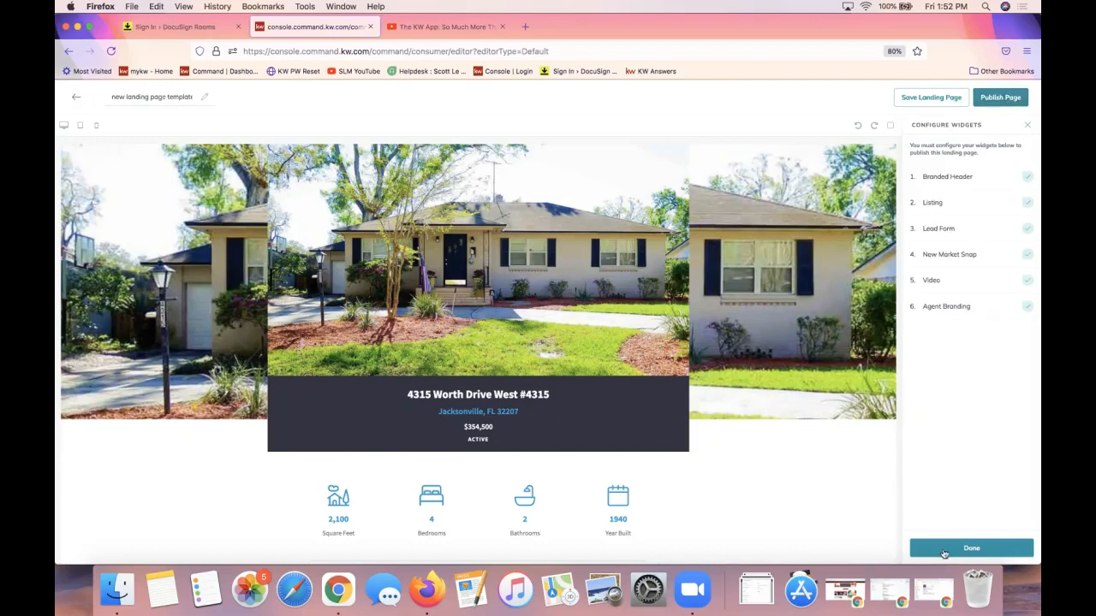
click(942, 549)
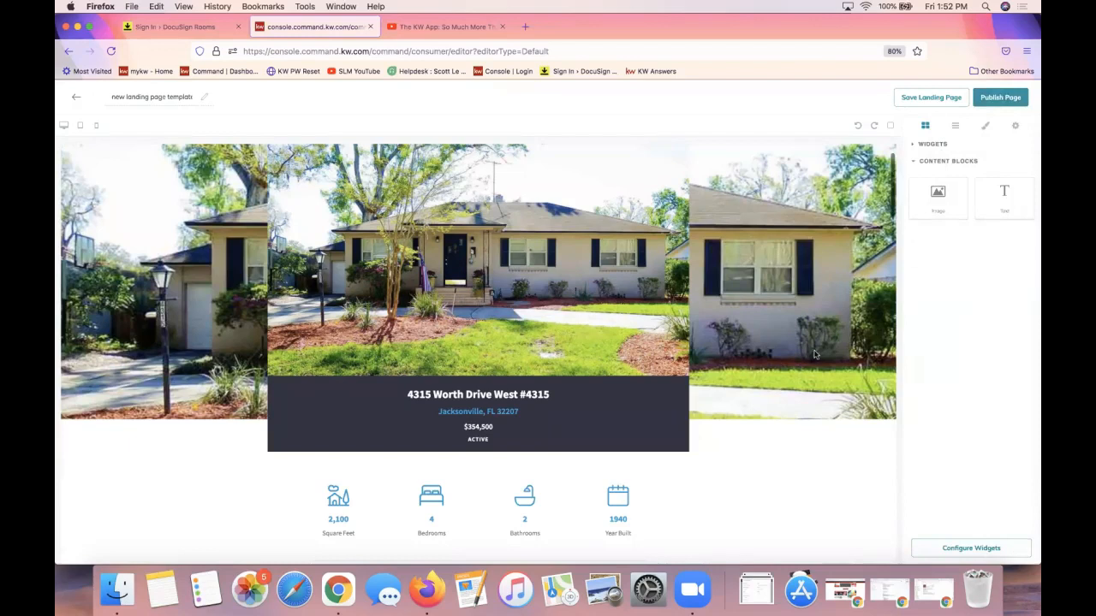
Scroll the preview, view the Hunter Oaks Clubhouse map marker, and expand the available widgets list
scroll(814, 355, down, 20)
scroll(814, 354, up, 5)
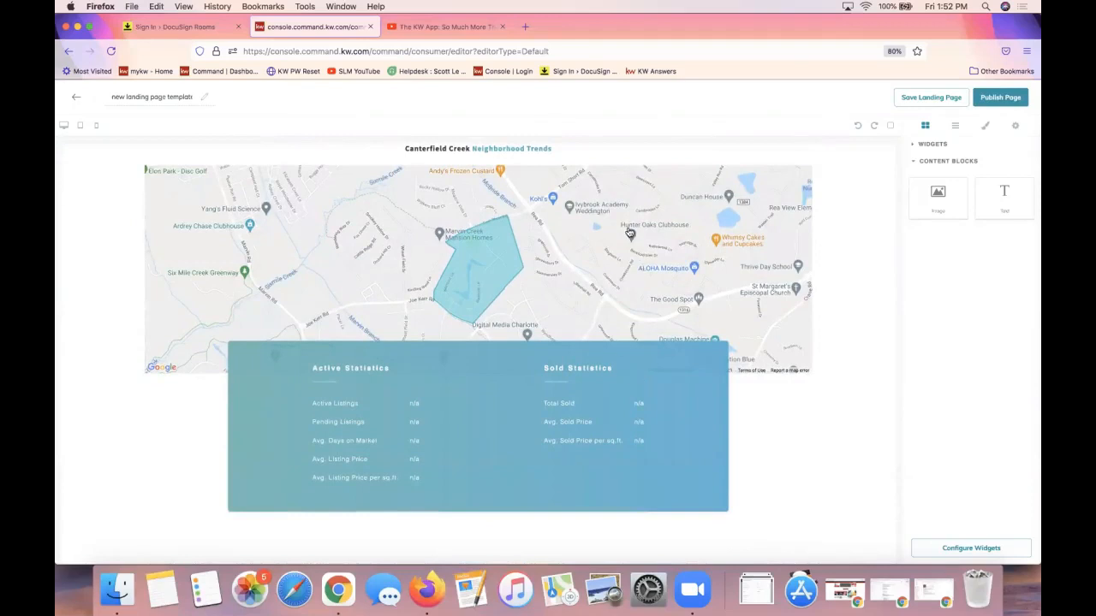
click(629, 233)
scroll(629, 232, up, 2)
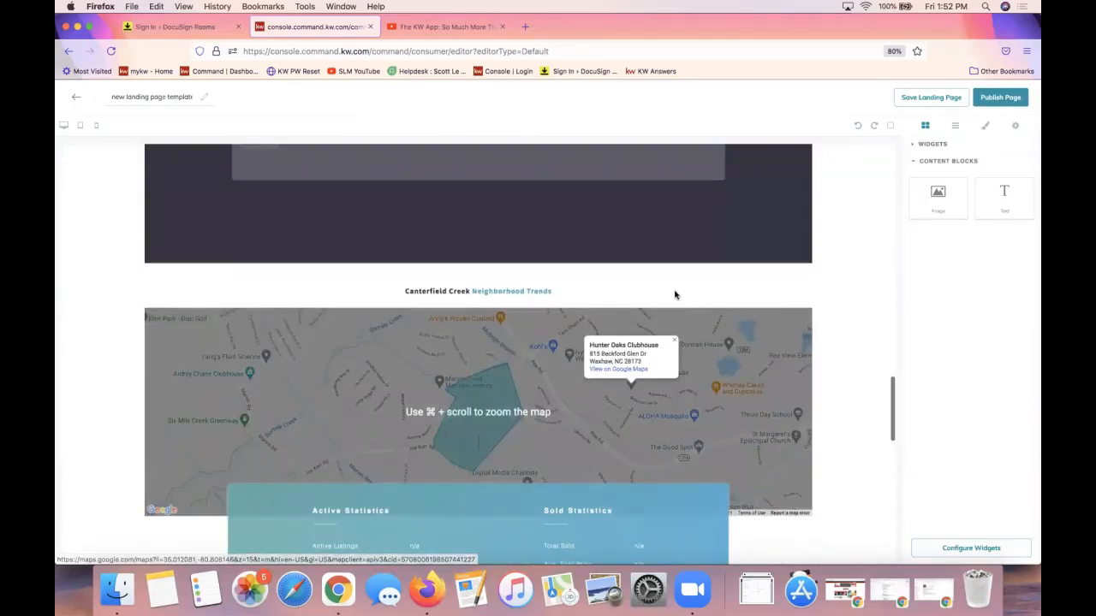
click(933, 144)
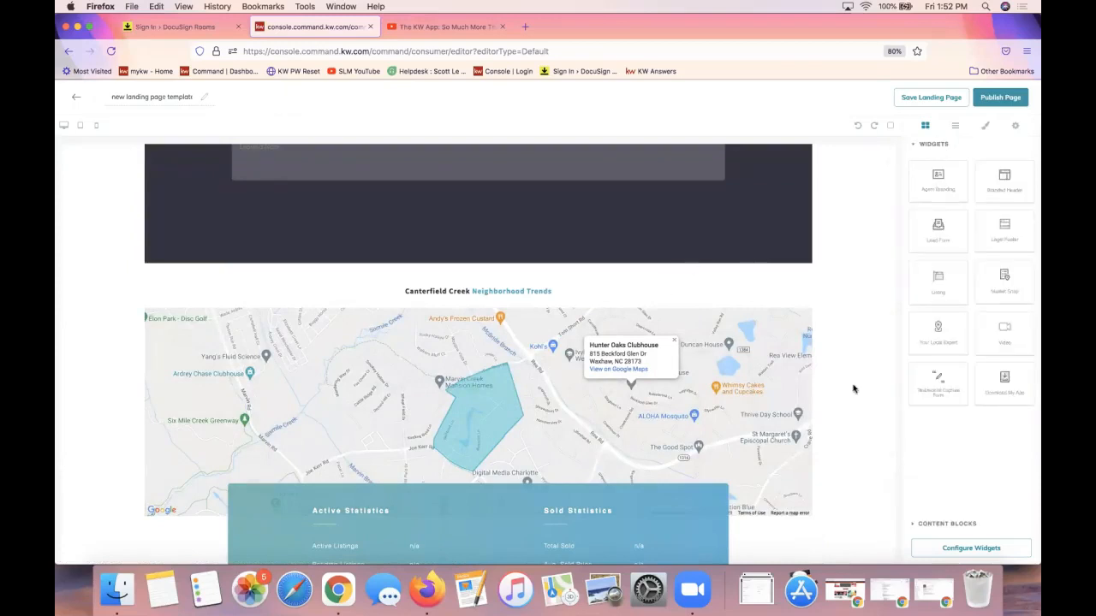
scroll(853, 389, down, 5)
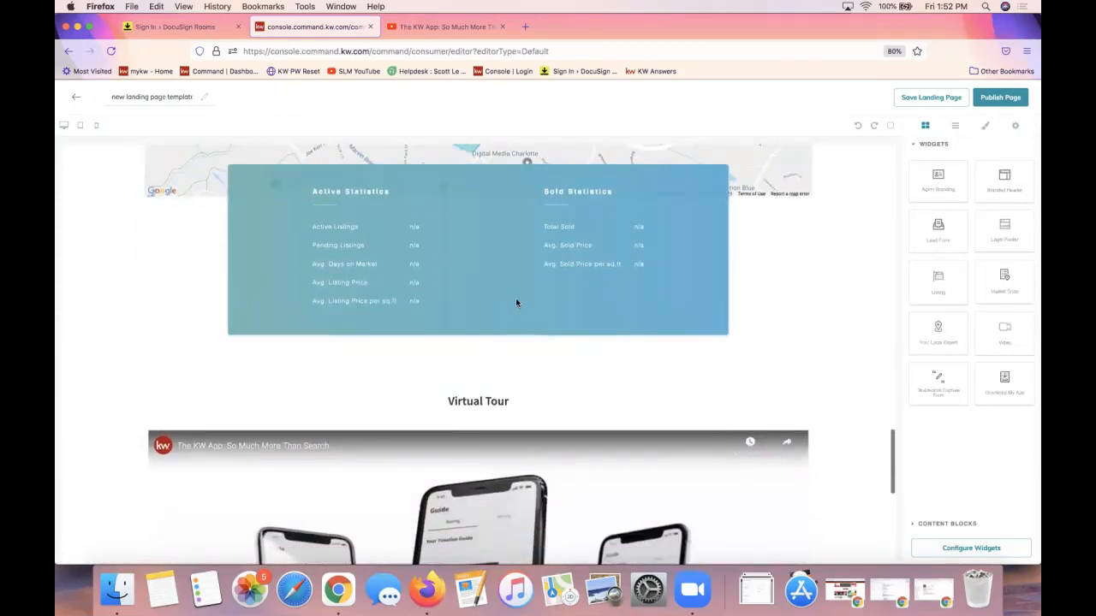
Scroll back to the top of the preview and choose Publish Page
scroll(515, 301, down, 10)
scroll(509, 348, up, 15)
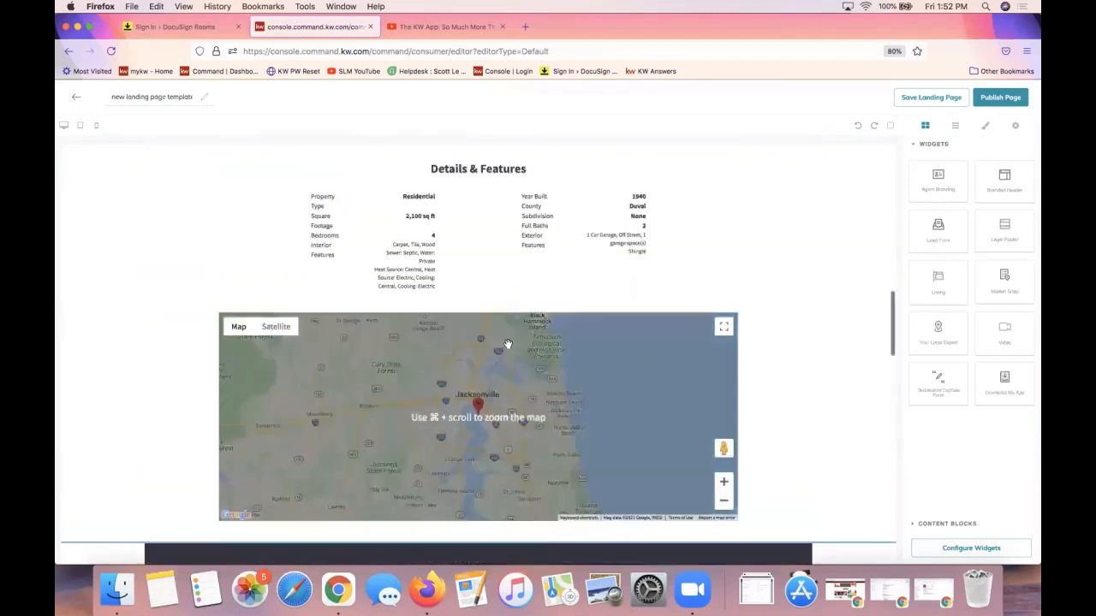
scroll(508, 344, up, 20)
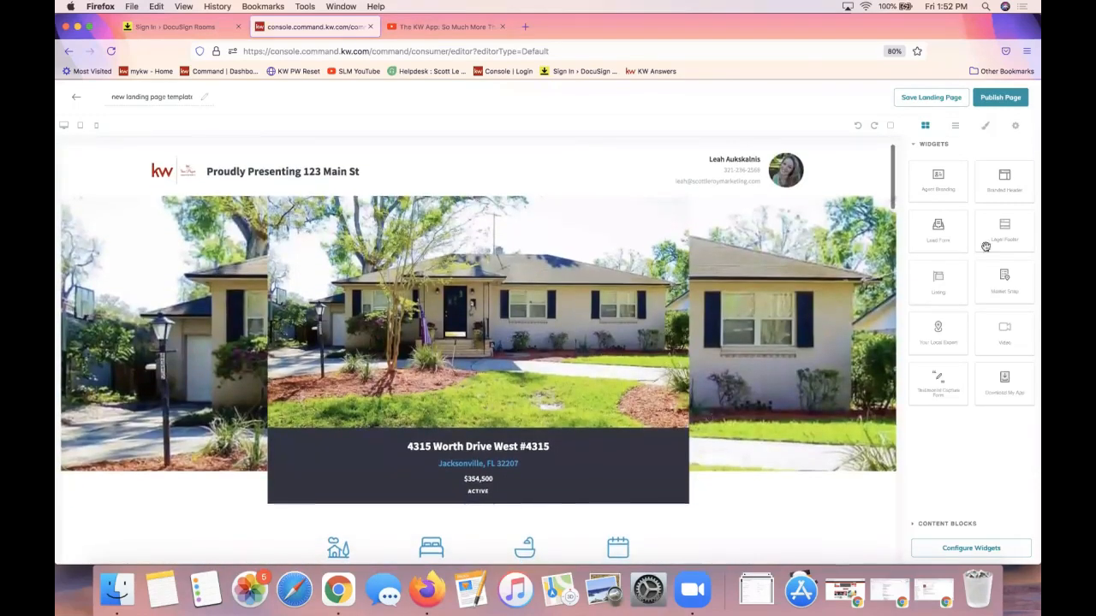
click(1004, 101)
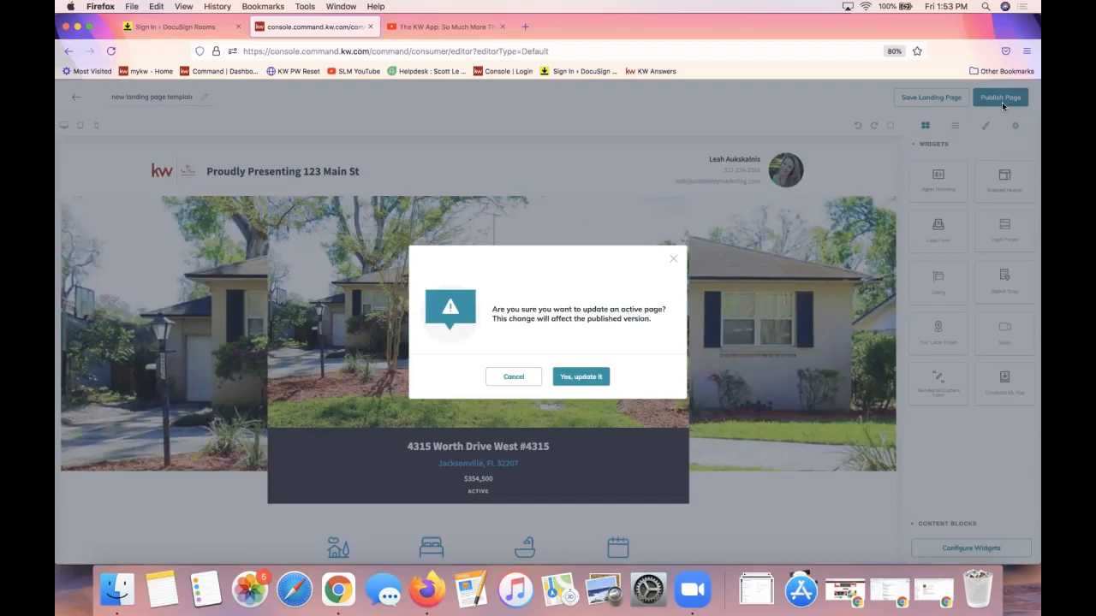
Confirm 'Yes, update it' to update the active published page
click(582, 378)
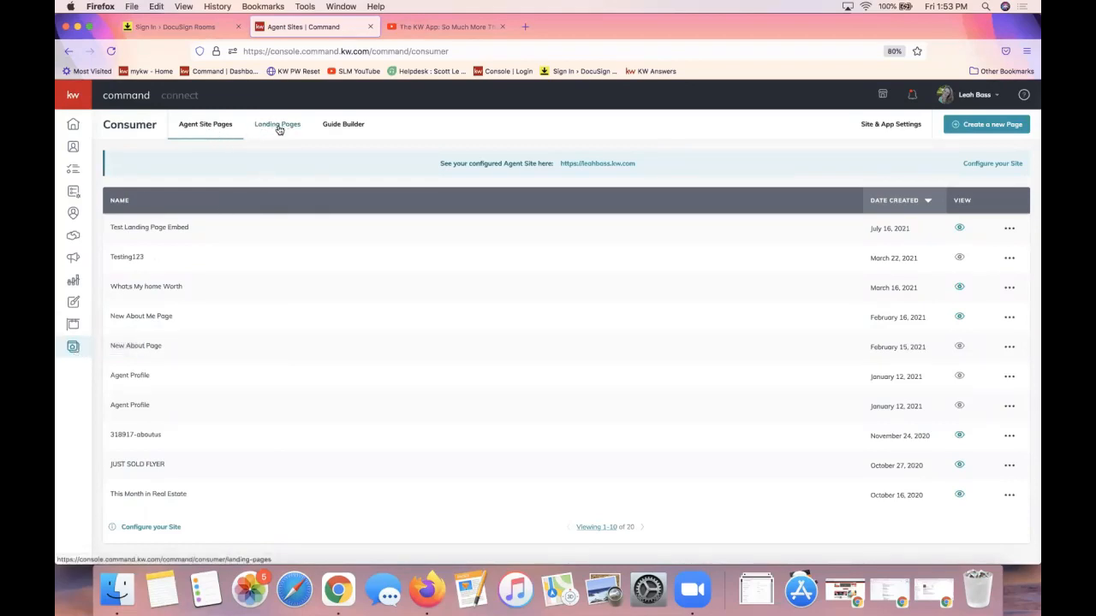
click(278, 128)
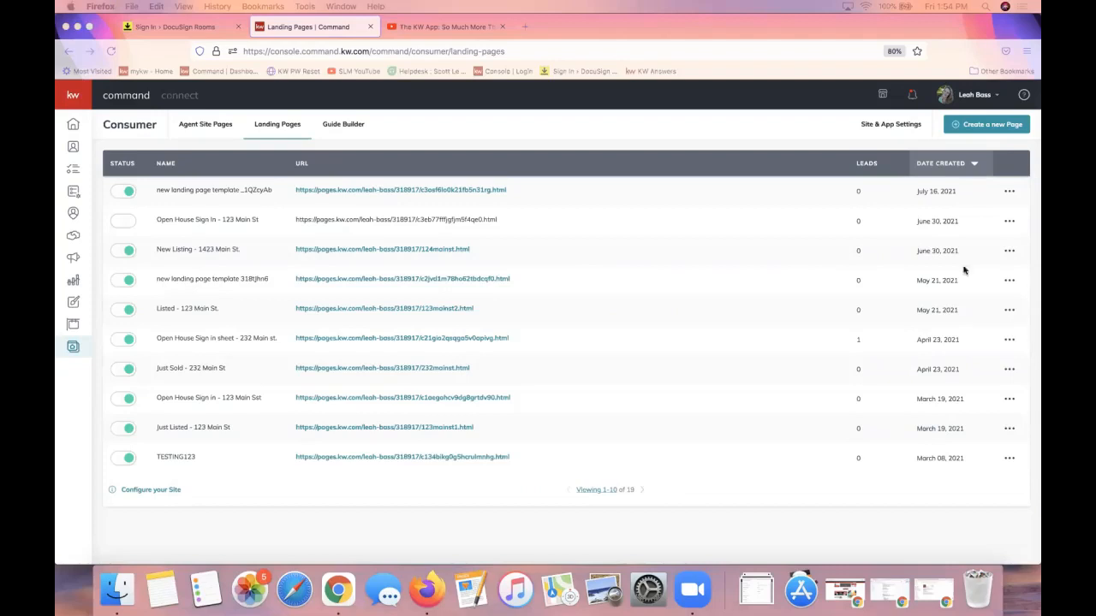
click(182, 189)
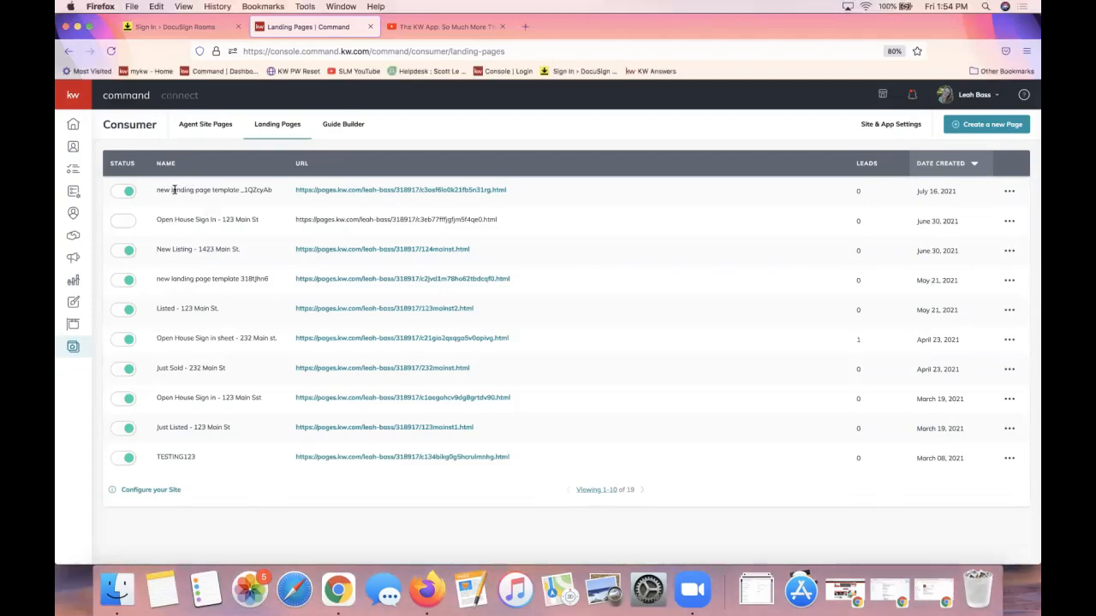
triple_click(182, 189)
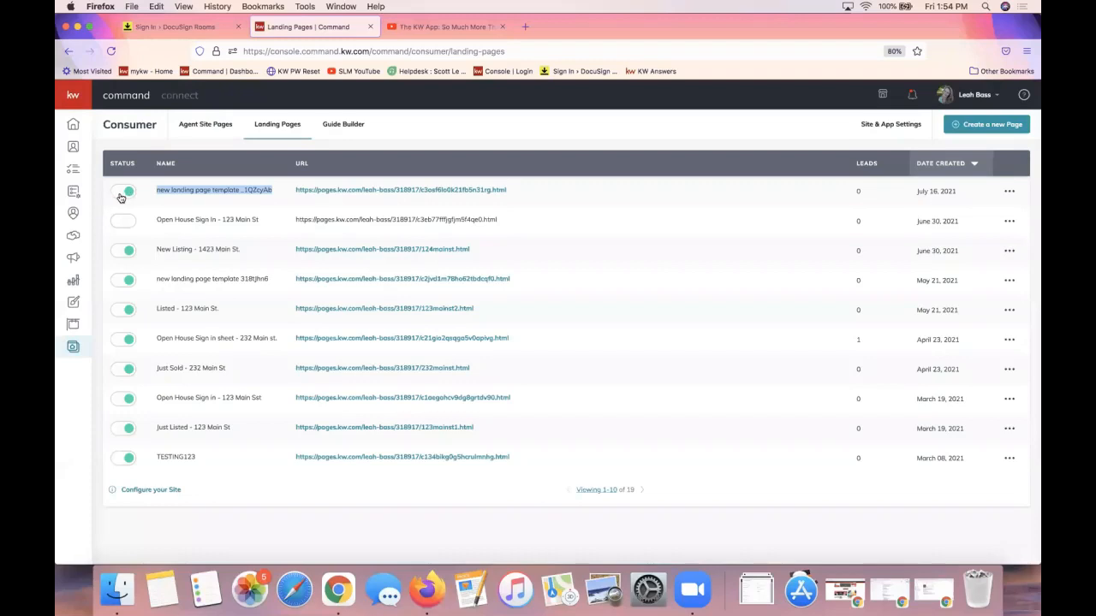
click(125, 192)
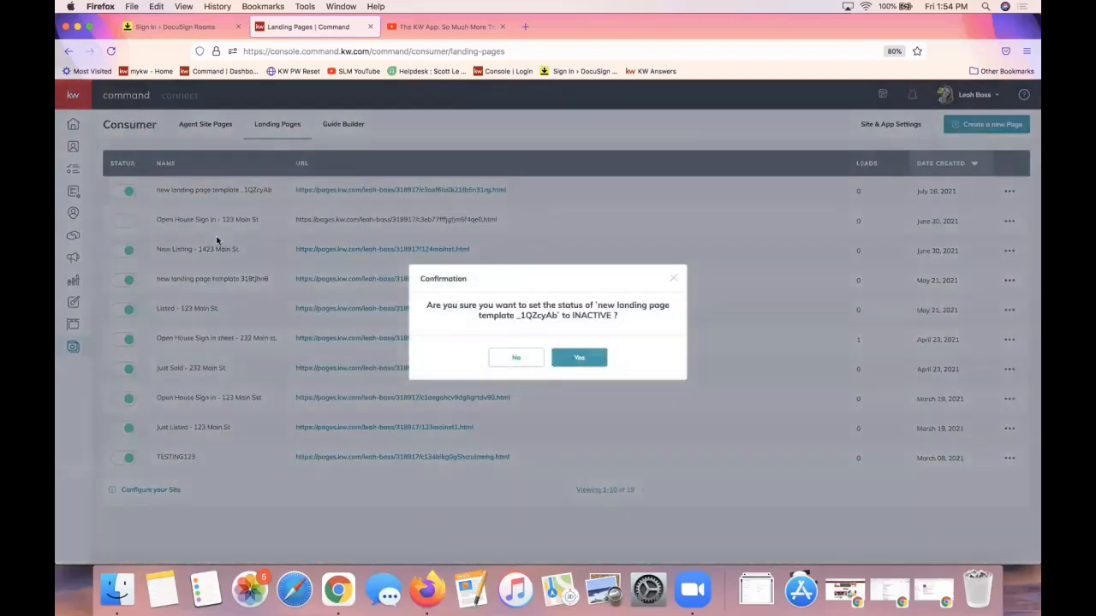
click(565, 360)
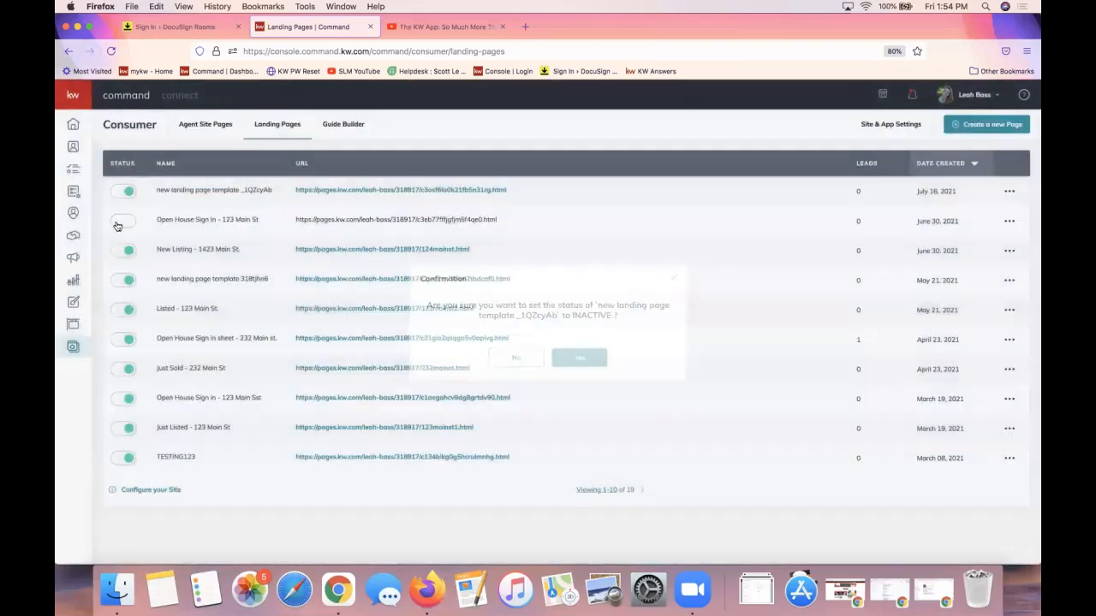
click(129, 194)
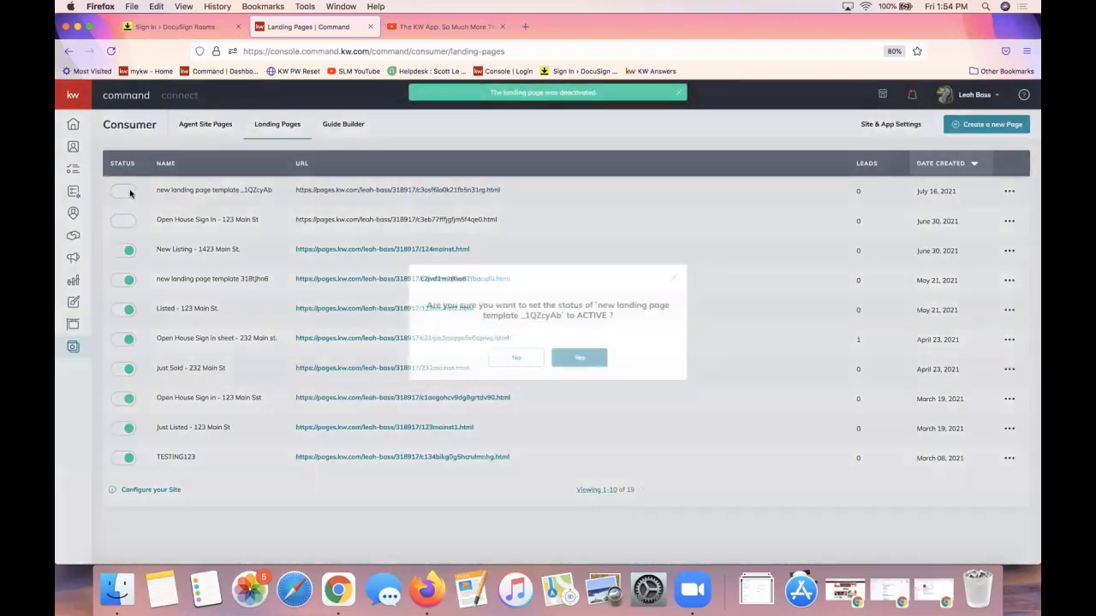
click(577, 358)
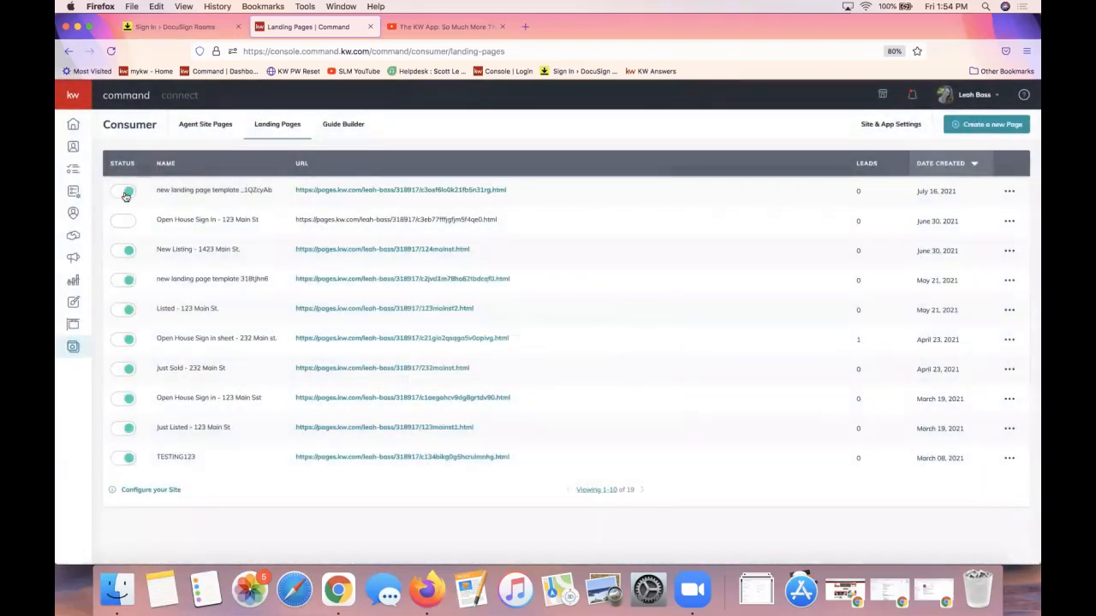
View the first landing page live in a new tab, scrolling through listing, map, trends and footer, then return to Landing Pages
click(378, 190)
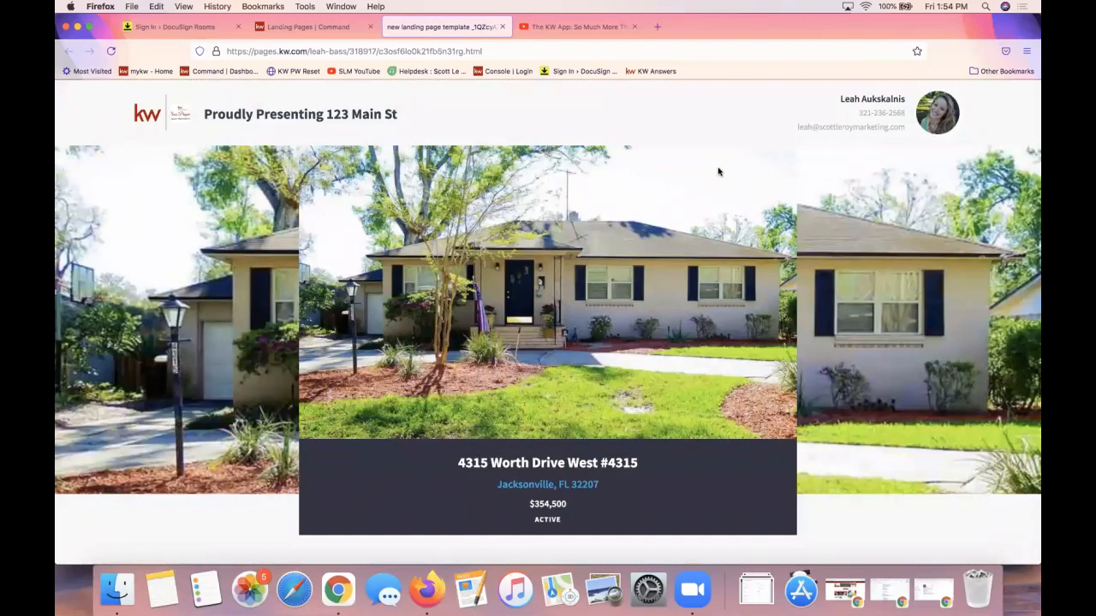
scroll(718, 171, down, 1)
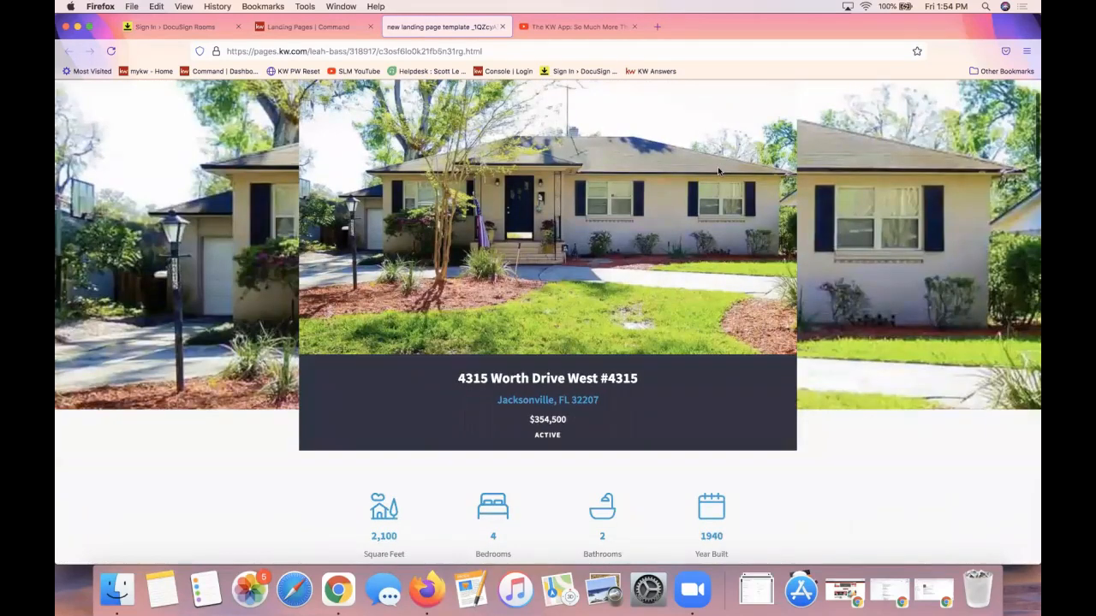
scroll(718, 171, down, 3)
scroll(718, 171, down, 5)
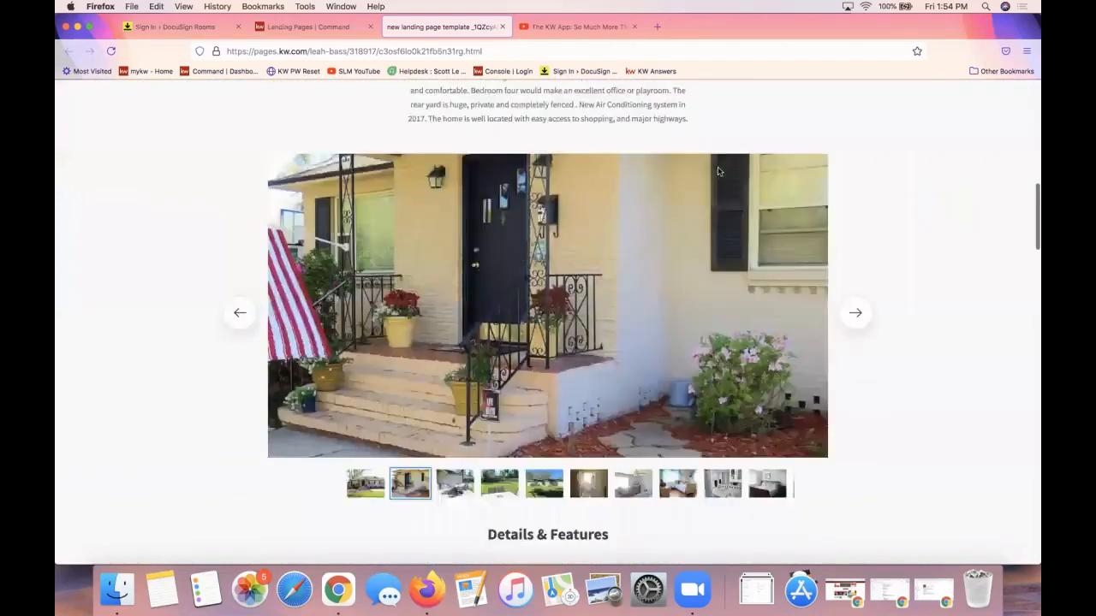
scroll(718, 171, up, 1)
scroll(718, 172, down, 10)
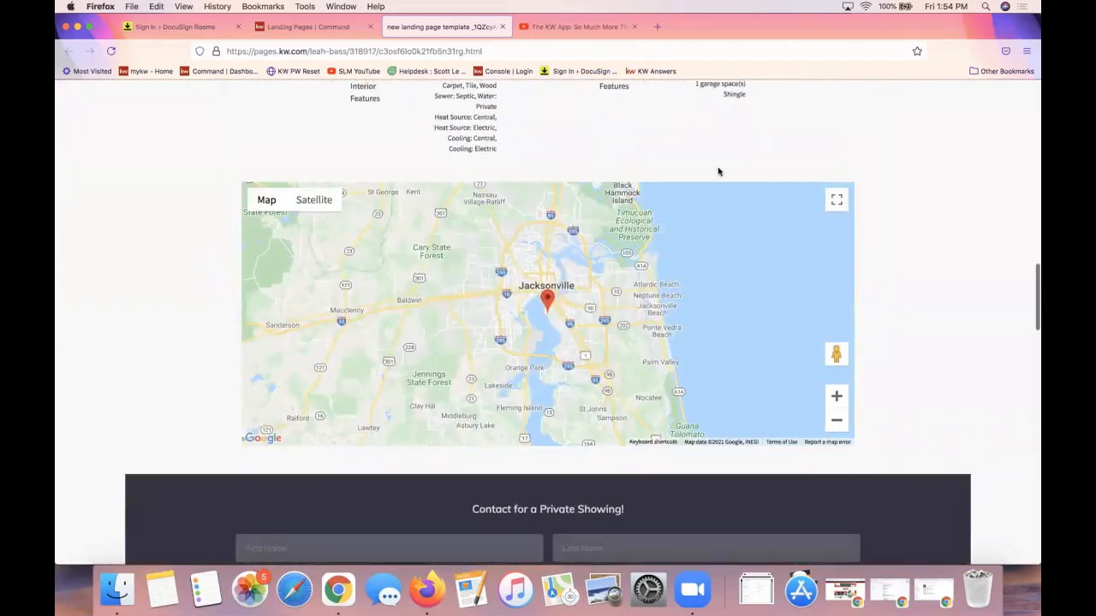
scroll(718, 166, down, 4)
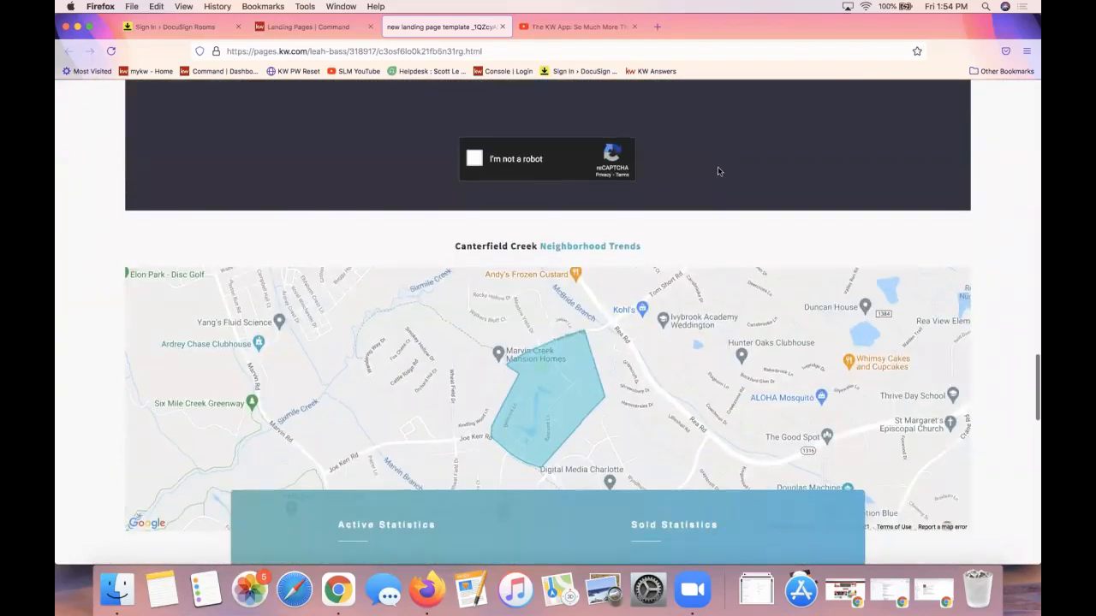
scroll(718, 166, down, 10)
scroll(717, 171, down, 5)
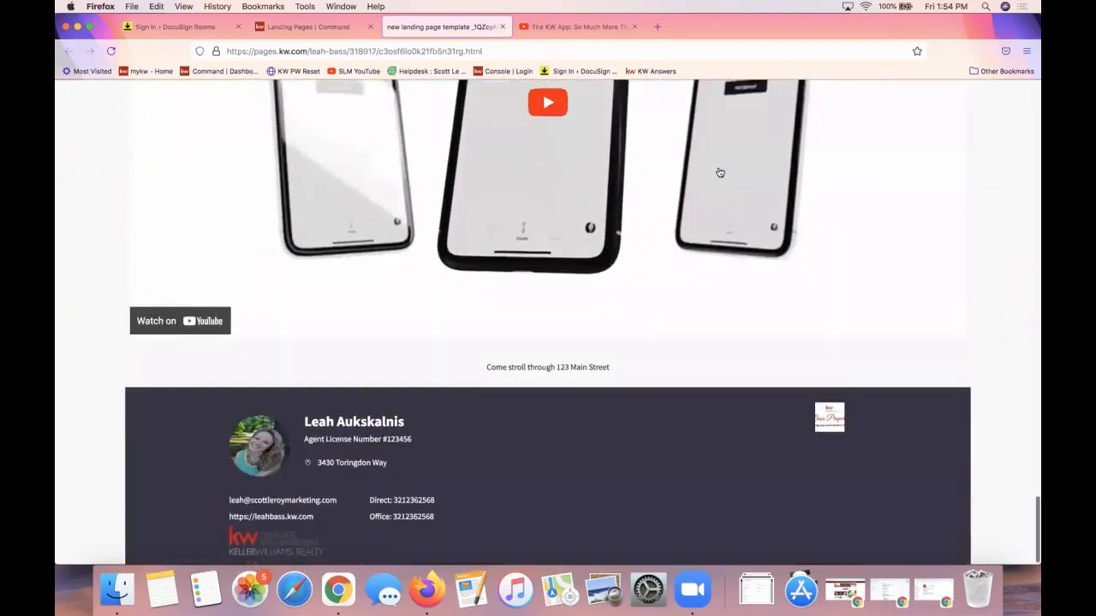
click(285, 31)
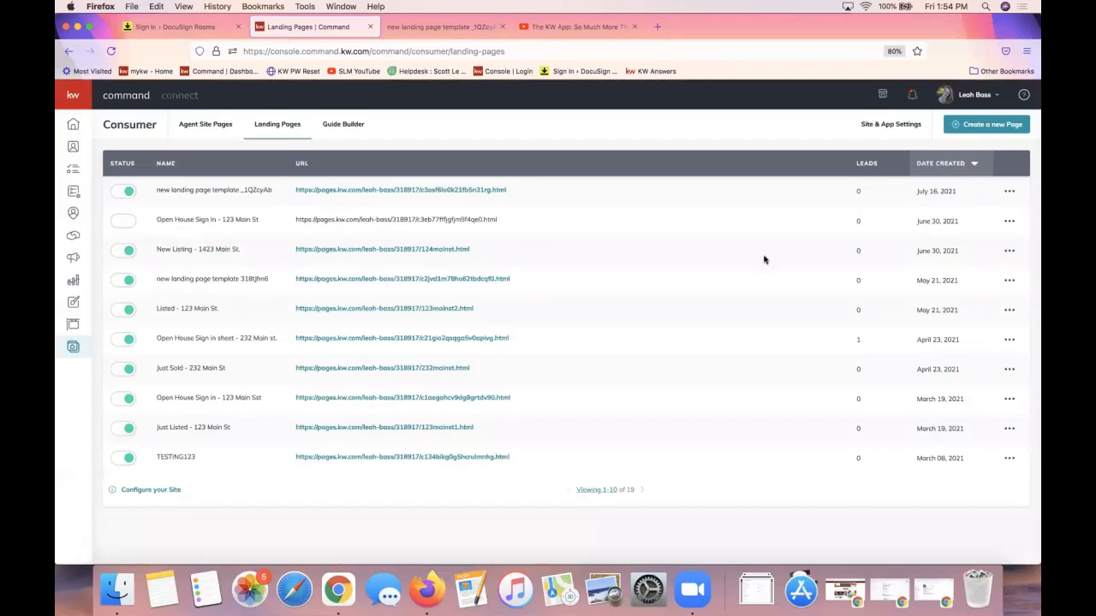
Check the first landing page's ••• actions menu and the live page tab, then return to the list
click(1009, 192)
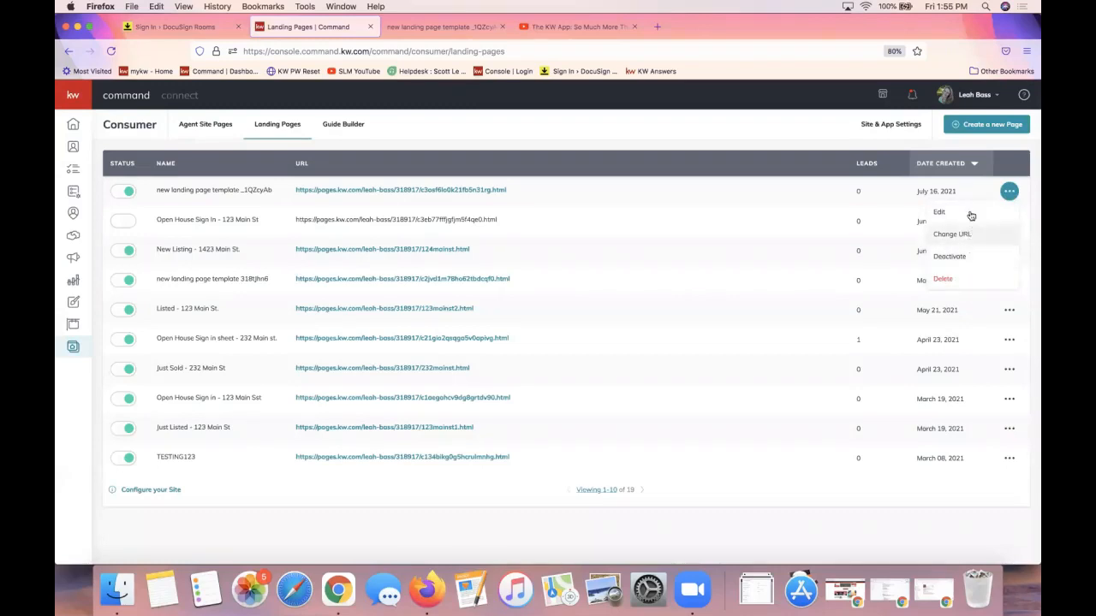
click(860, 193)
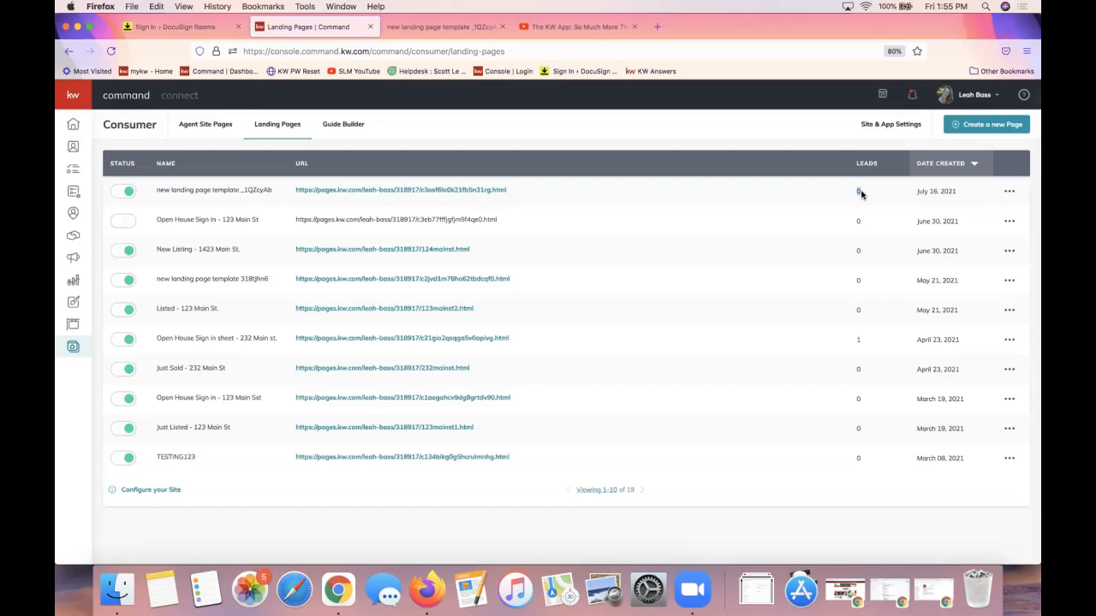
click(420, 27)
scroll(539, 345, up, 20)
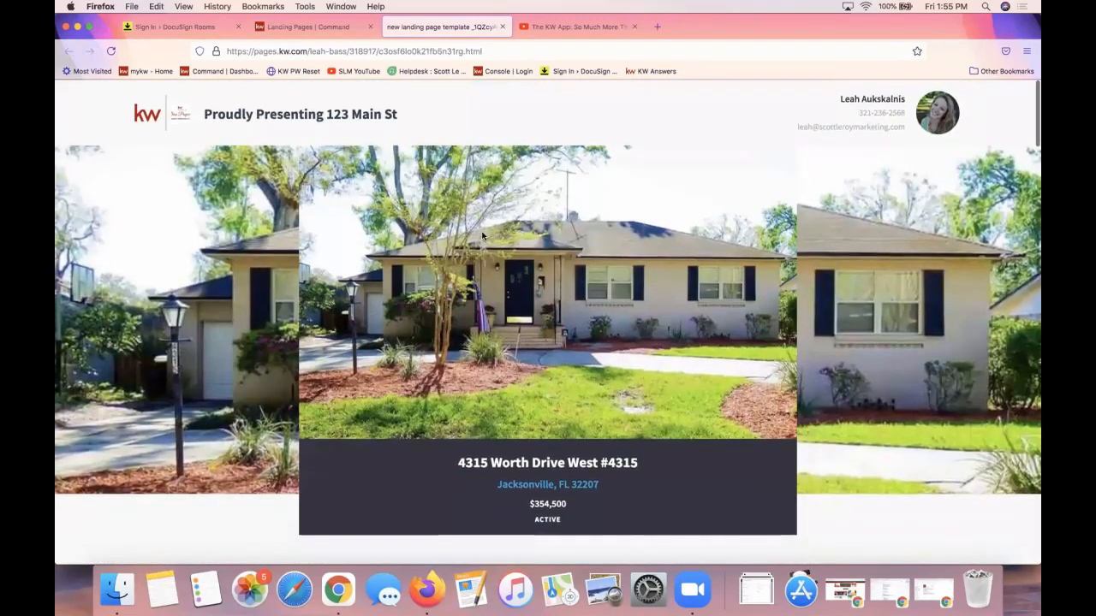
click(339, 31)
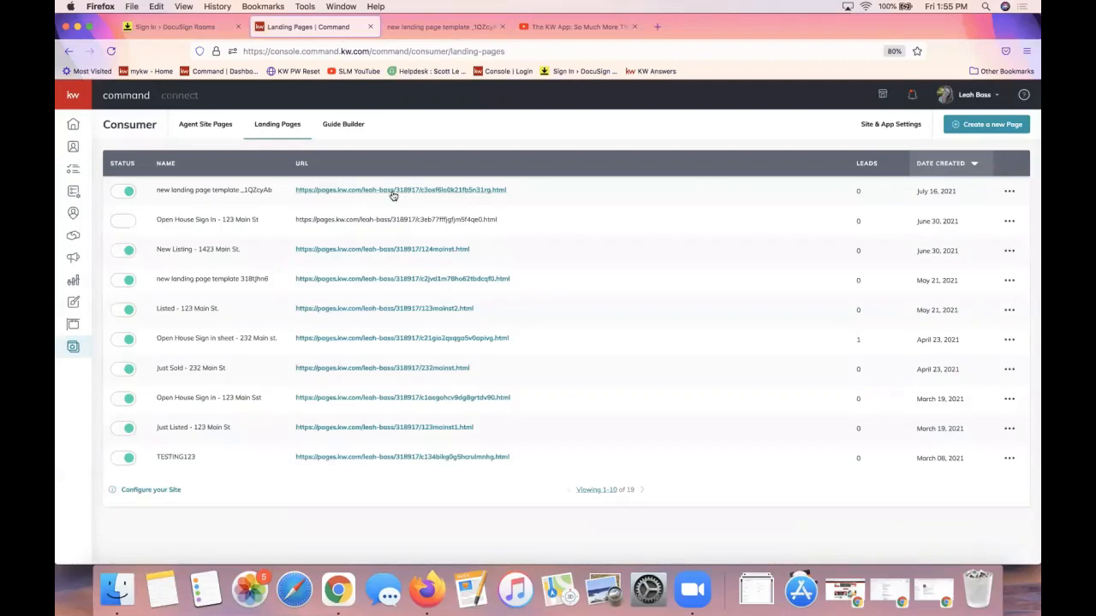
Select the first landing page's URL text, then bring up its ••• actions menu
drag(518, 191, 346, 200)
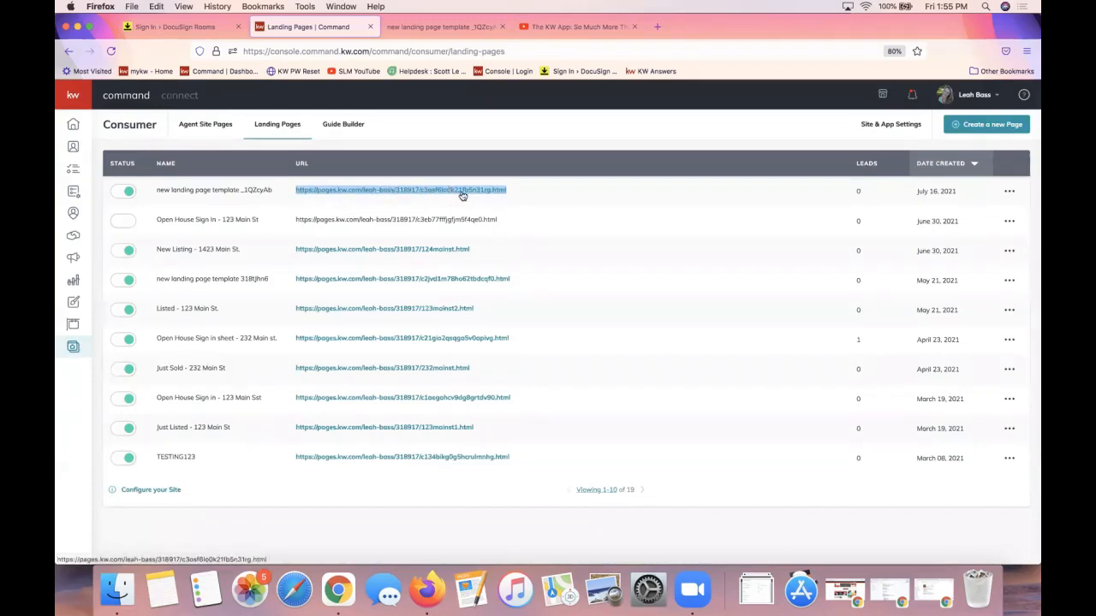
click(543, 190)
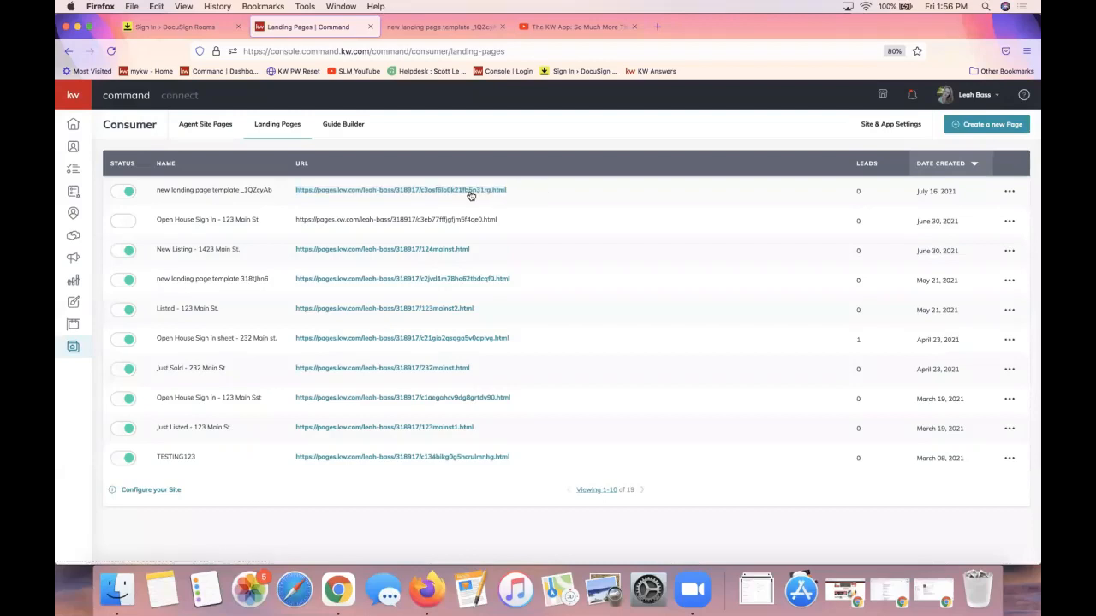
click(1010, 192)
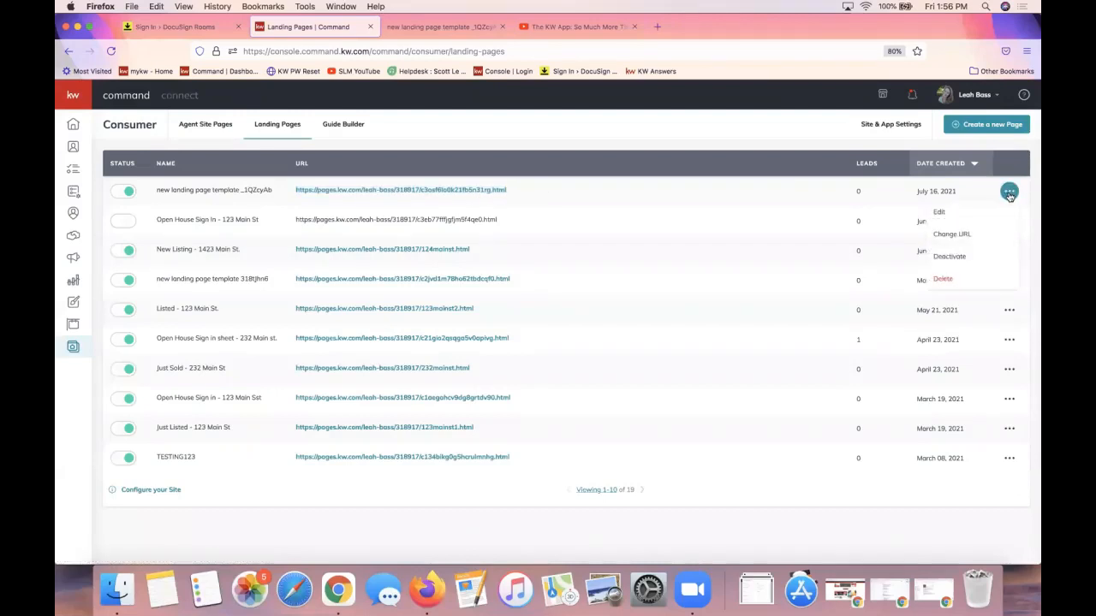
Change the first landing page's URL slug to 444mainst and save it
click(956, 238)
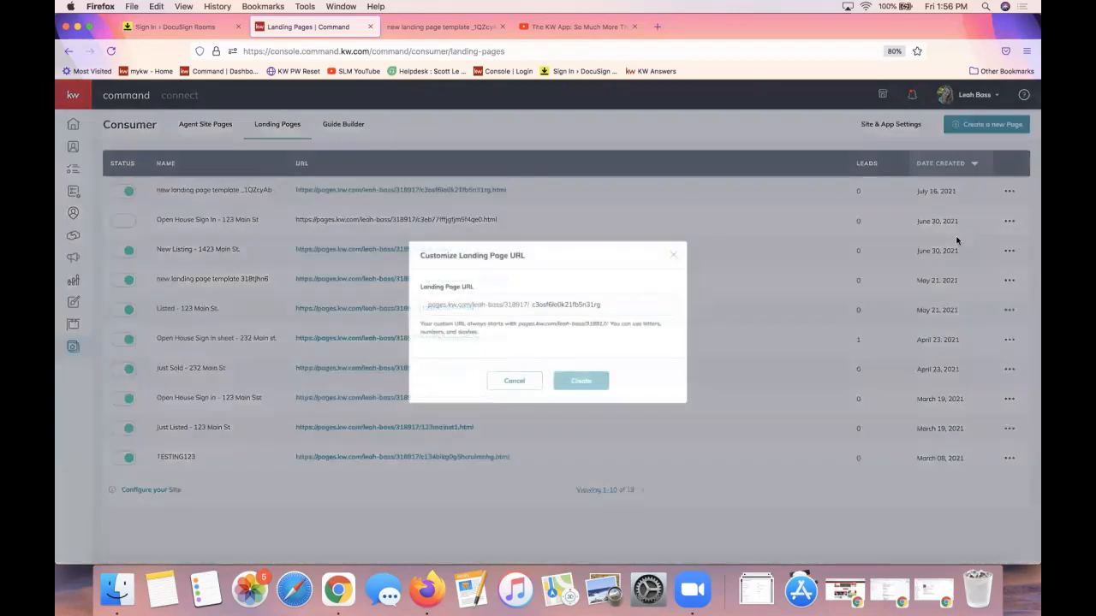
double_click(588, 304)
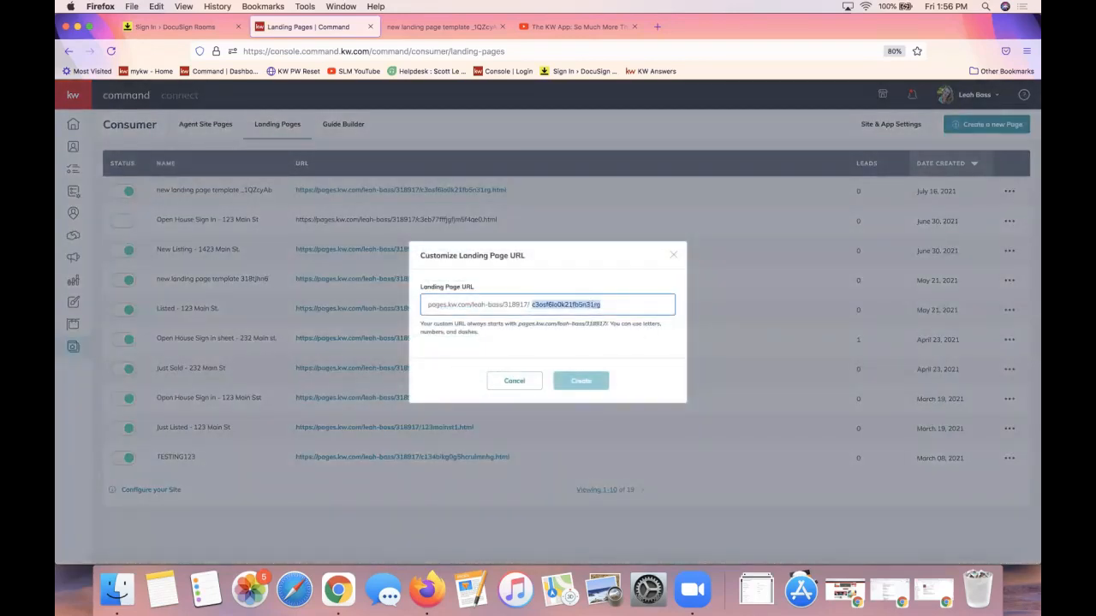
text(444mainst)
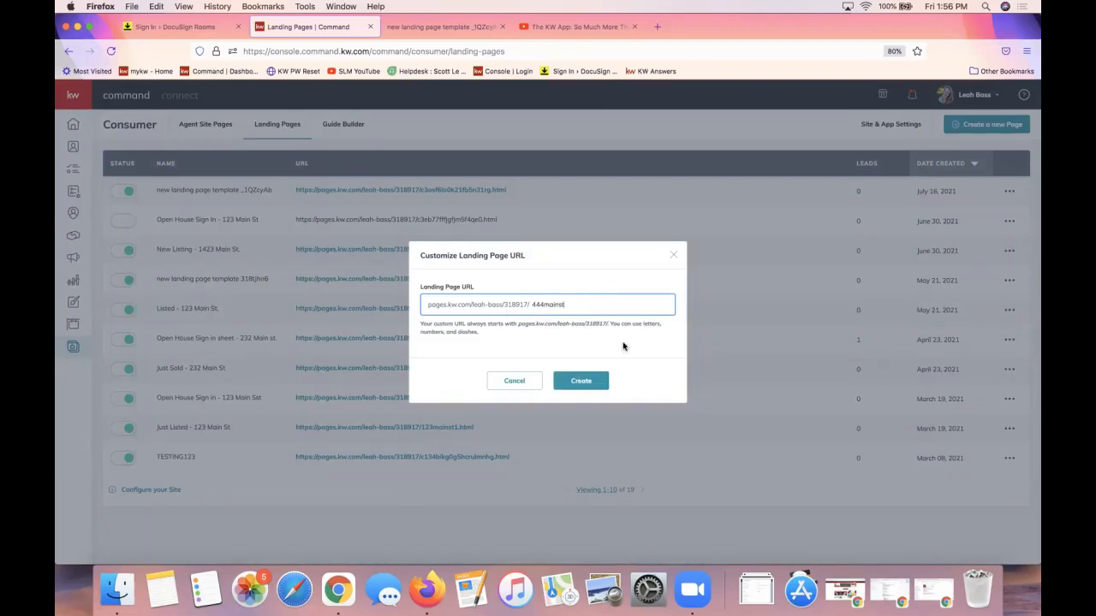
click(592, 385)
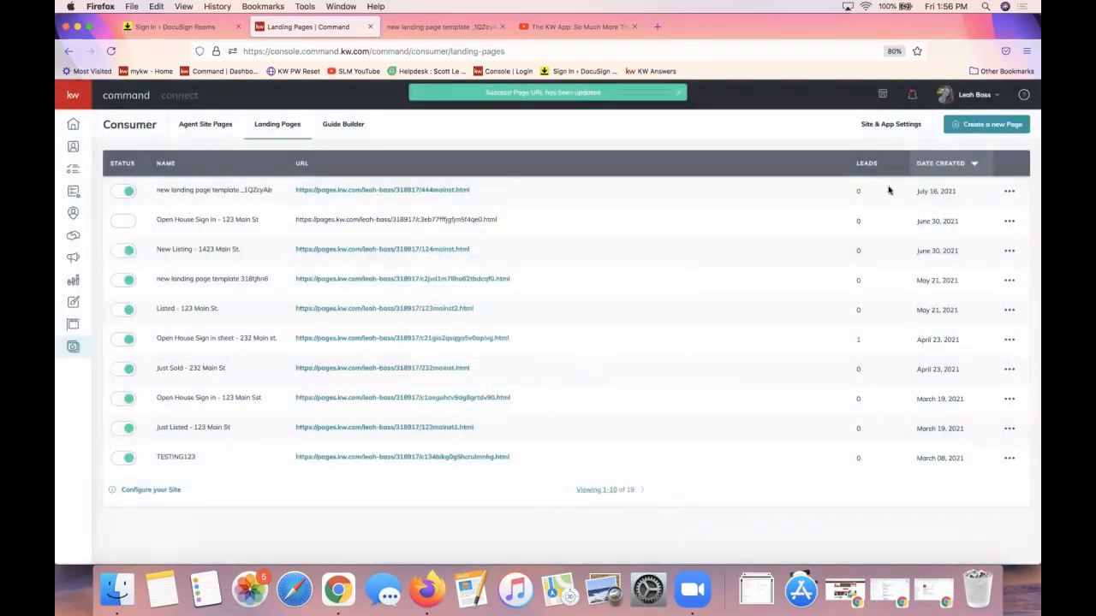
click(1009, 191)
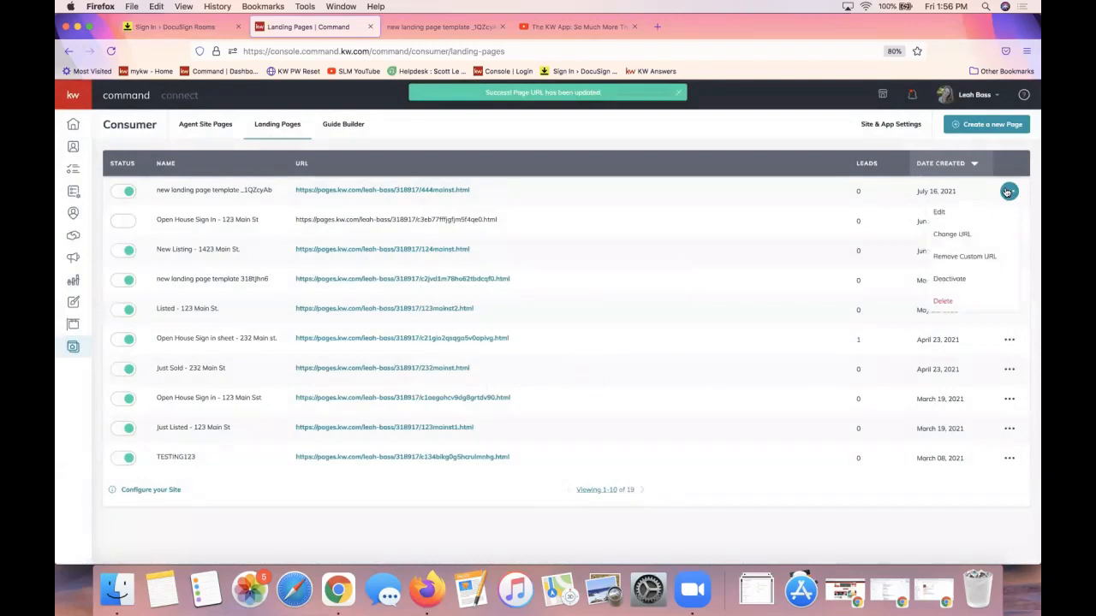
click(1009, 191)
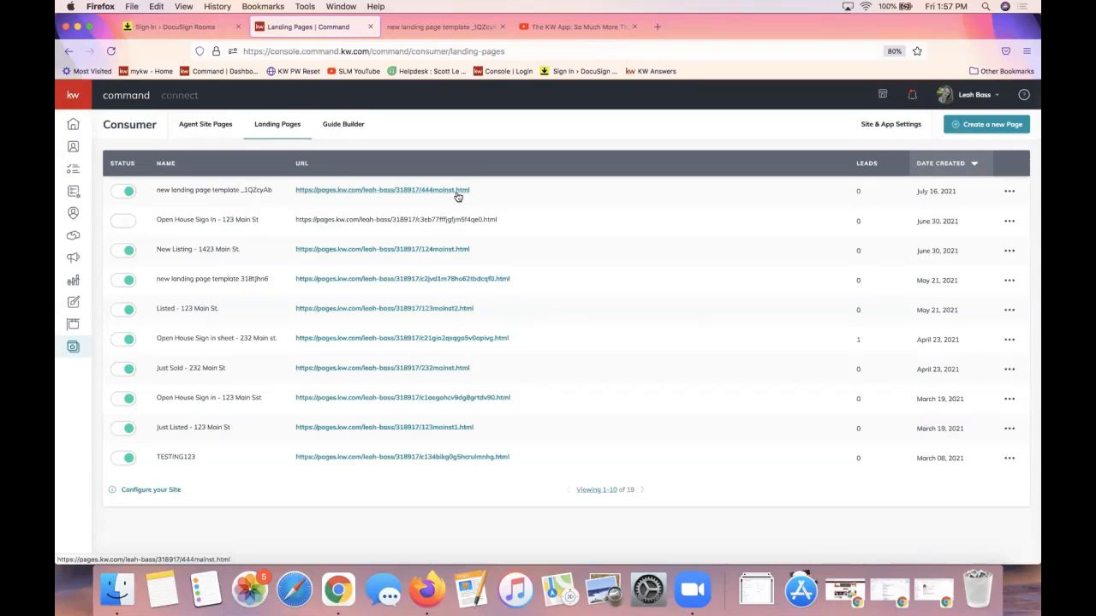
drag(485, 189, 297, 192)
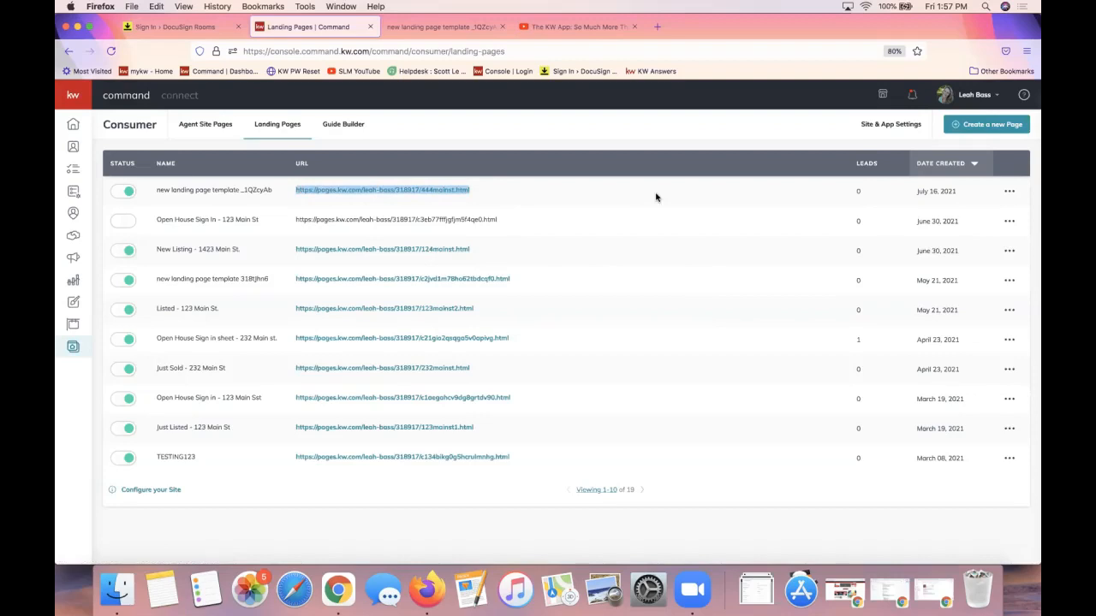
click(417, 190)
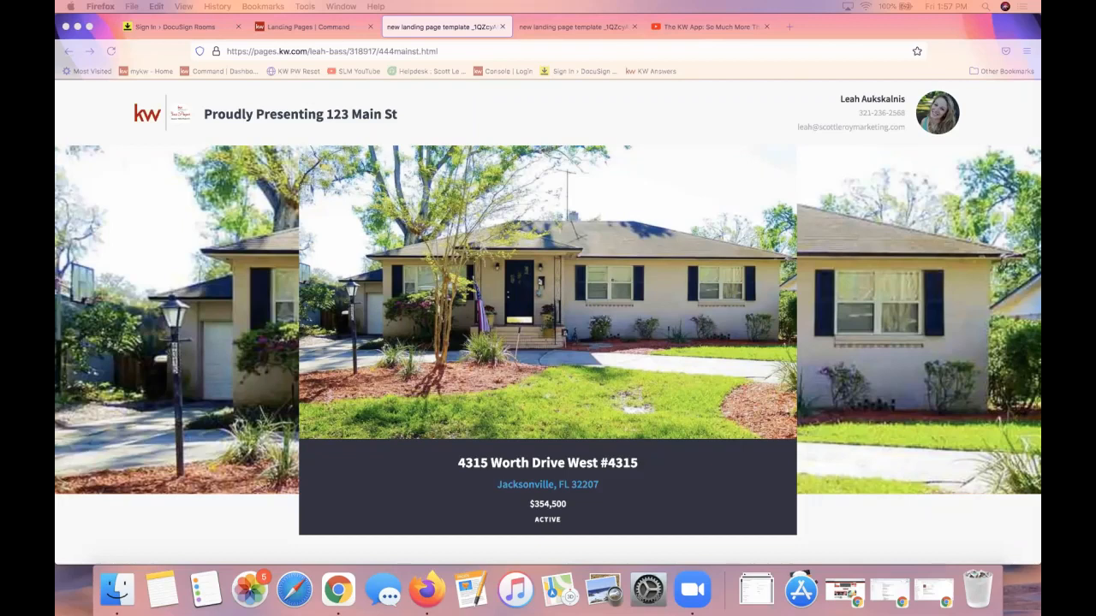
scroll(562, 387, down, 5)
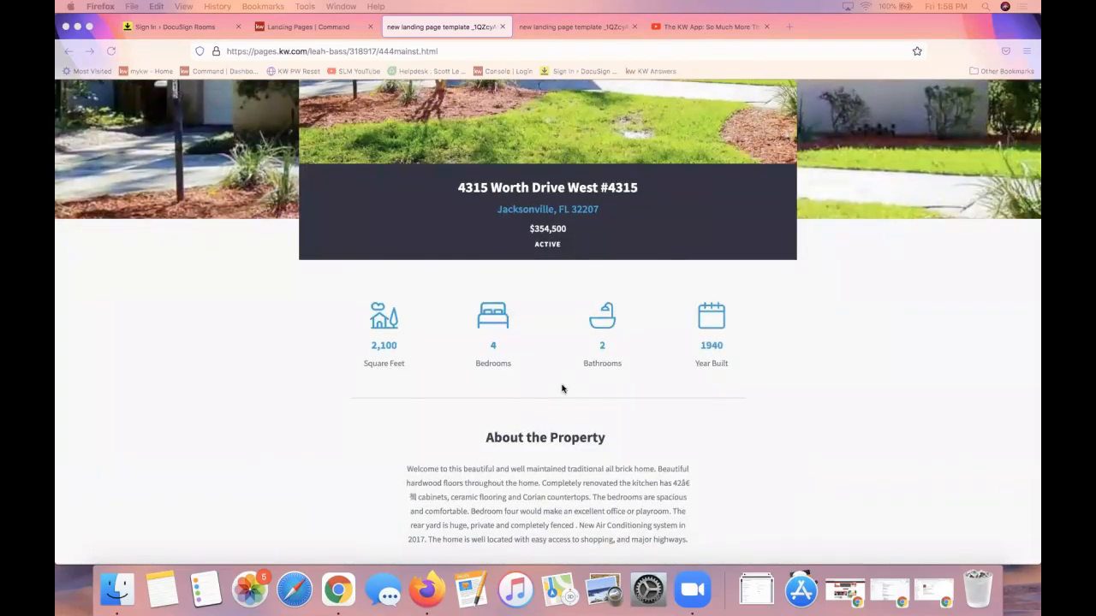
click(285, 28)
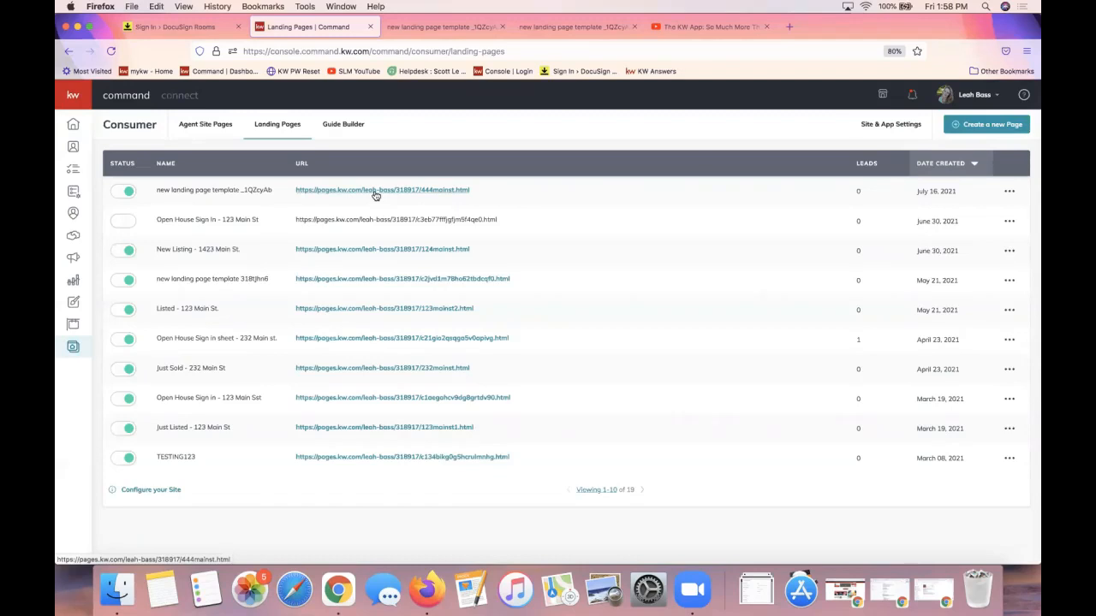
click(417, 27)
scroll(580, 314, up, 1)
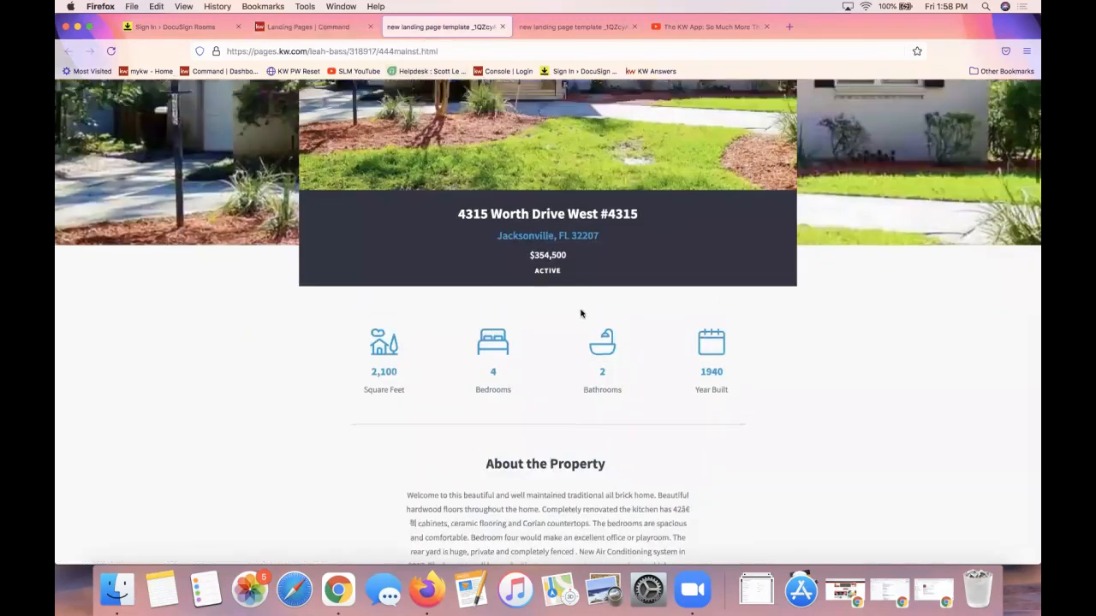
scroll(581, 314, up, 5)
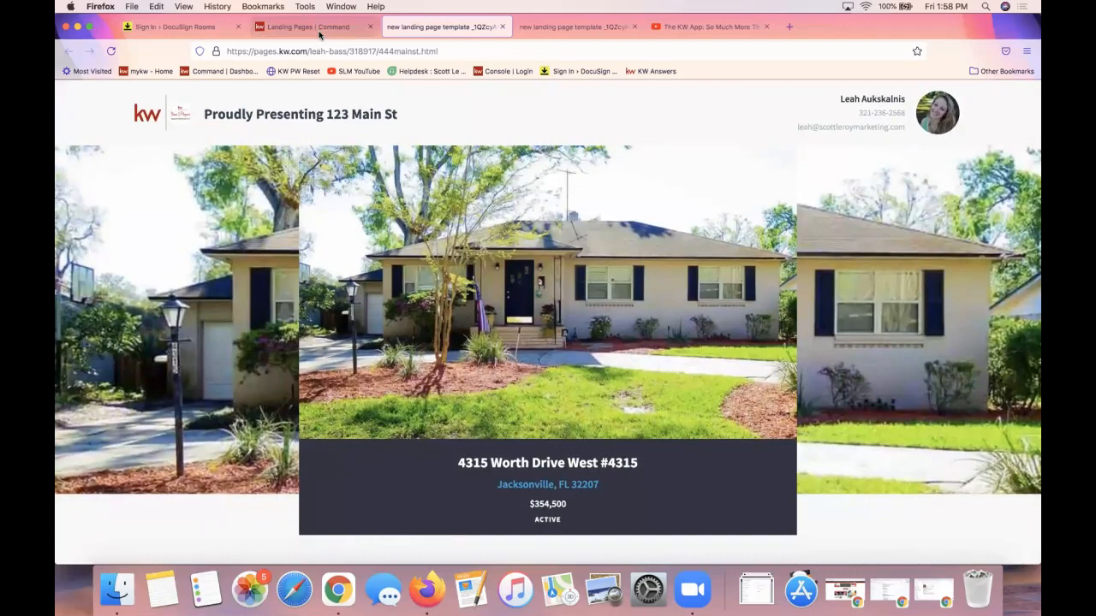
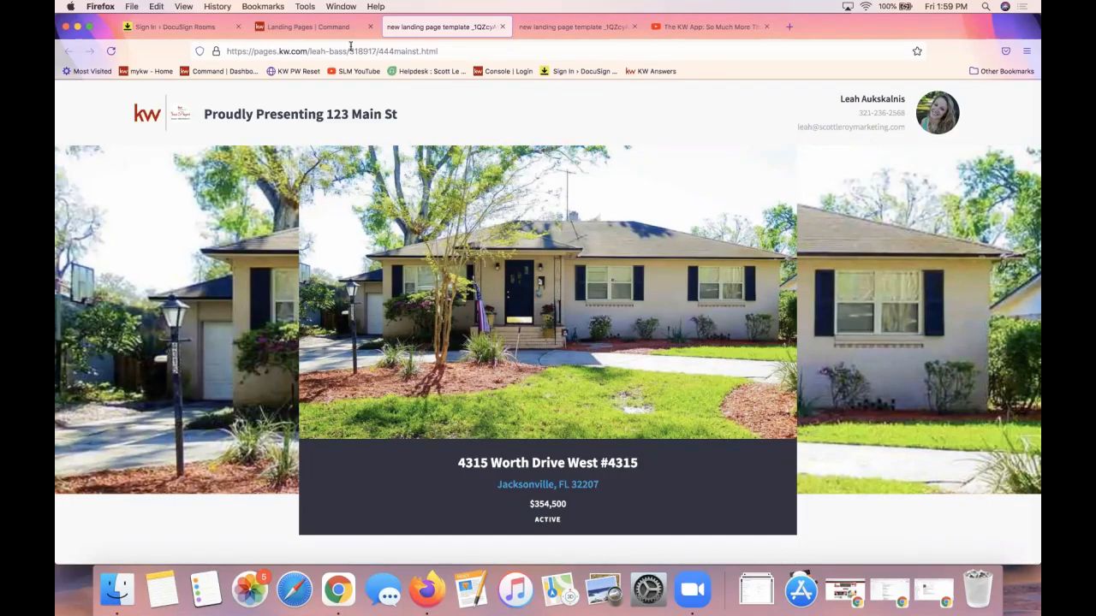
Switch back to the 'Landing Pages | Command' tab to show the landing pages list
click(330, 35)
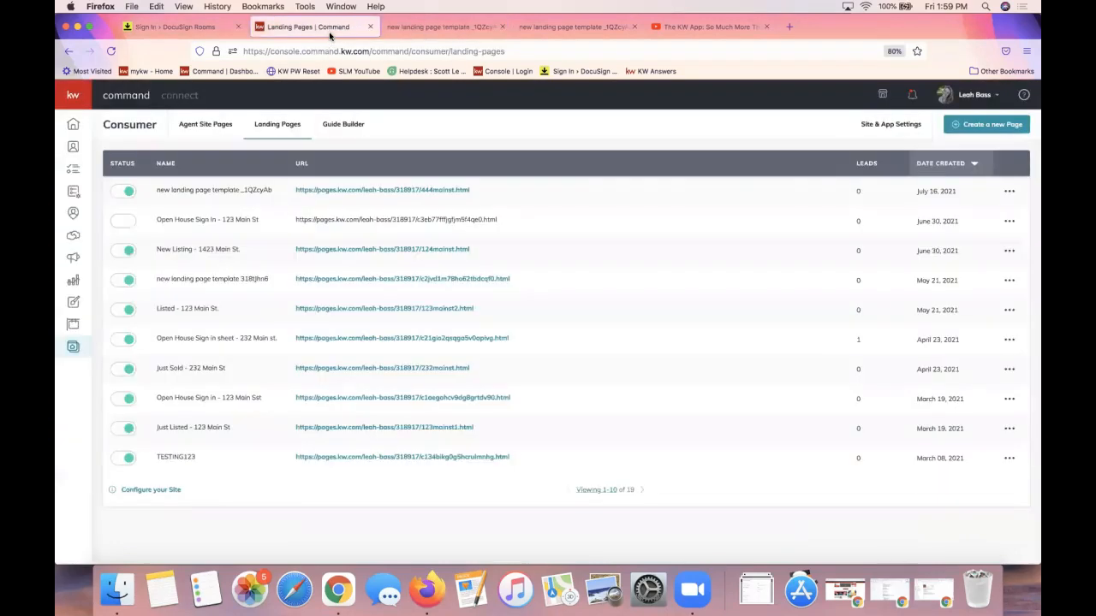
Select the newest landing page's 444mainst.html URL and copy it
right_click(403, 192)
click(469, 144)
drag(484, 191, 295, 192)
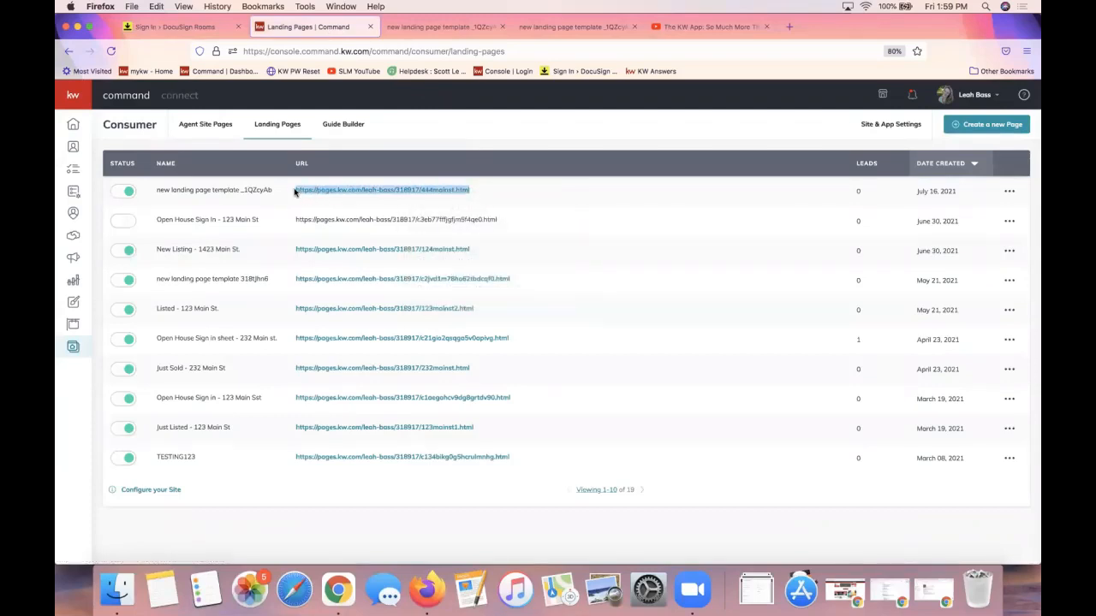
click(406, 203)
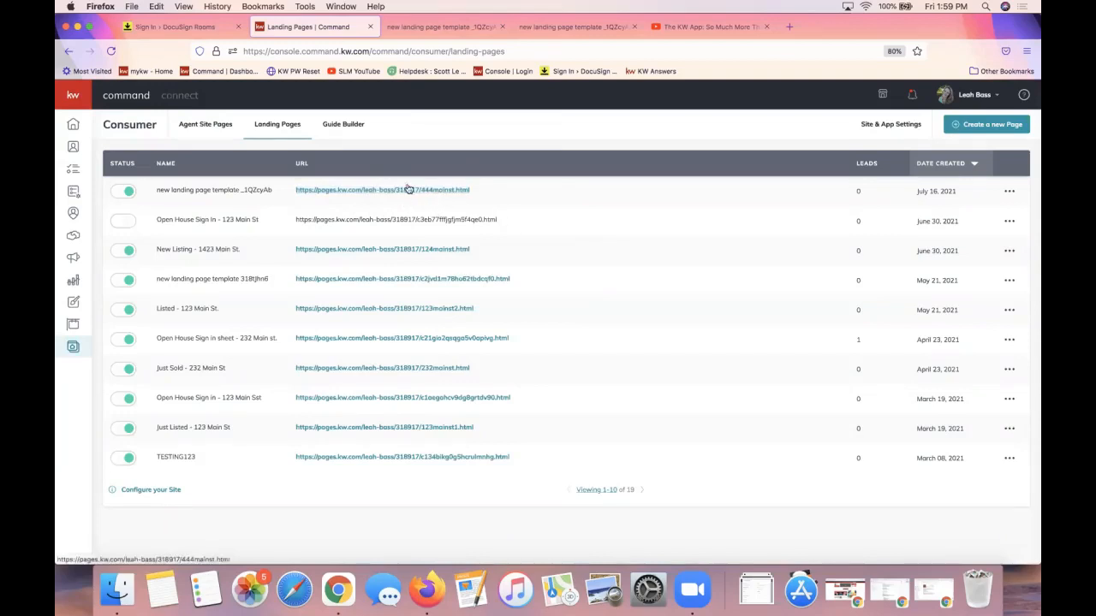
right_click(367, 191)
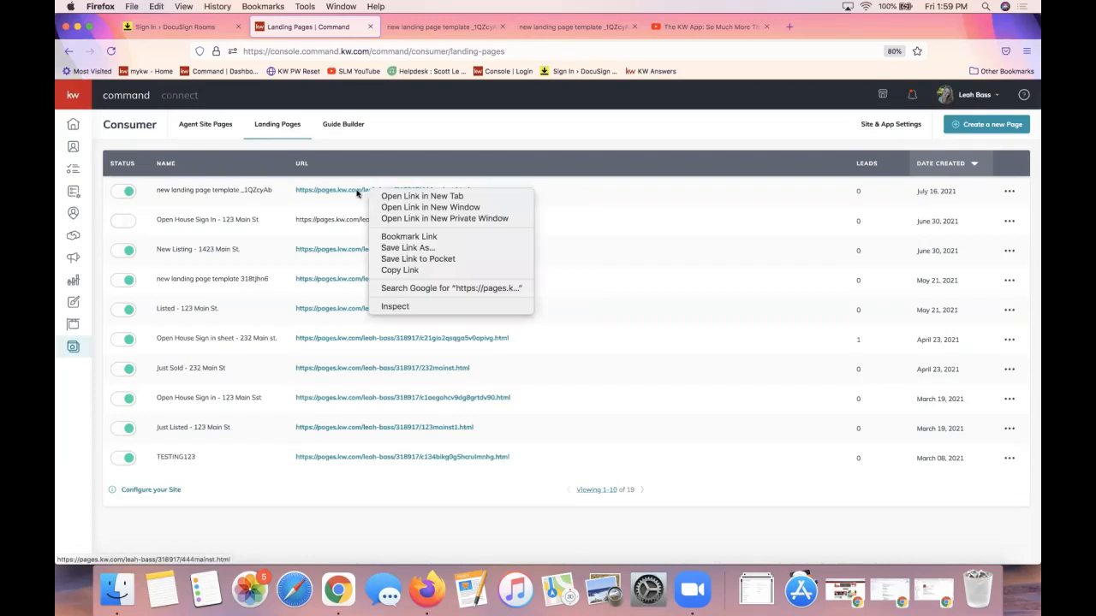
click(333, 210)
drag(477, 191, 297, 190)
right_click(332, 190)
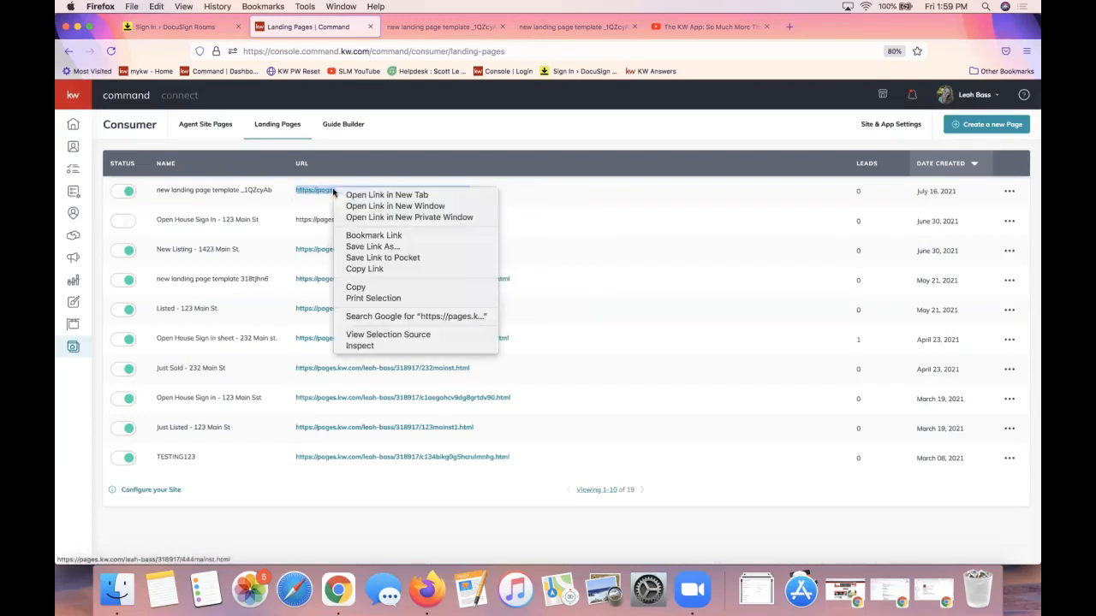
click(403, 287)
Copy the full 444mainst.html URL again and bring the Facebook page window into view
click(1013, 194)
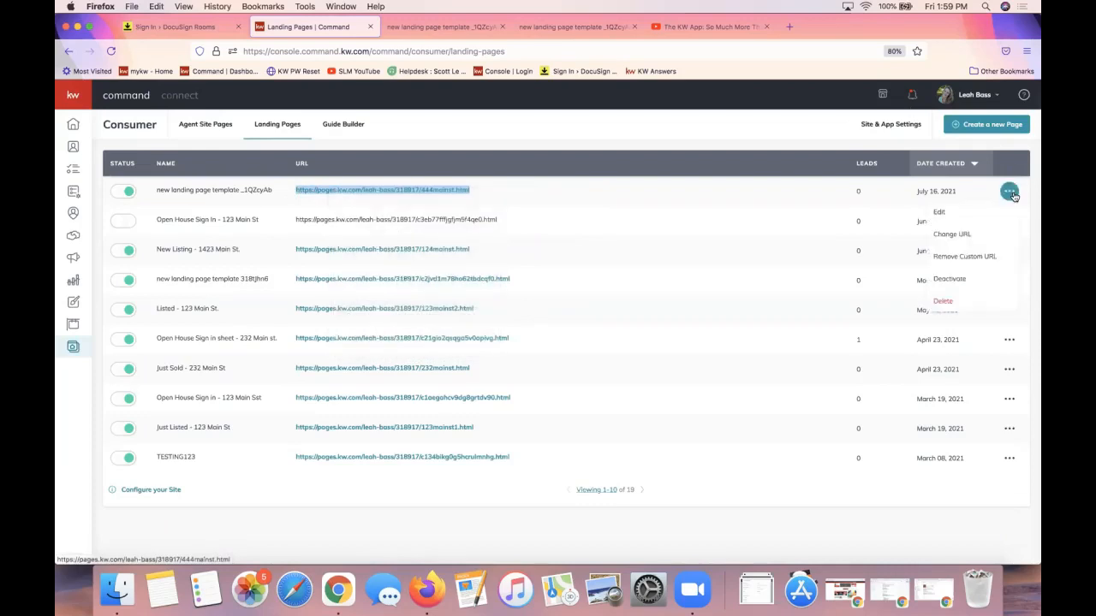
click(590, 203)
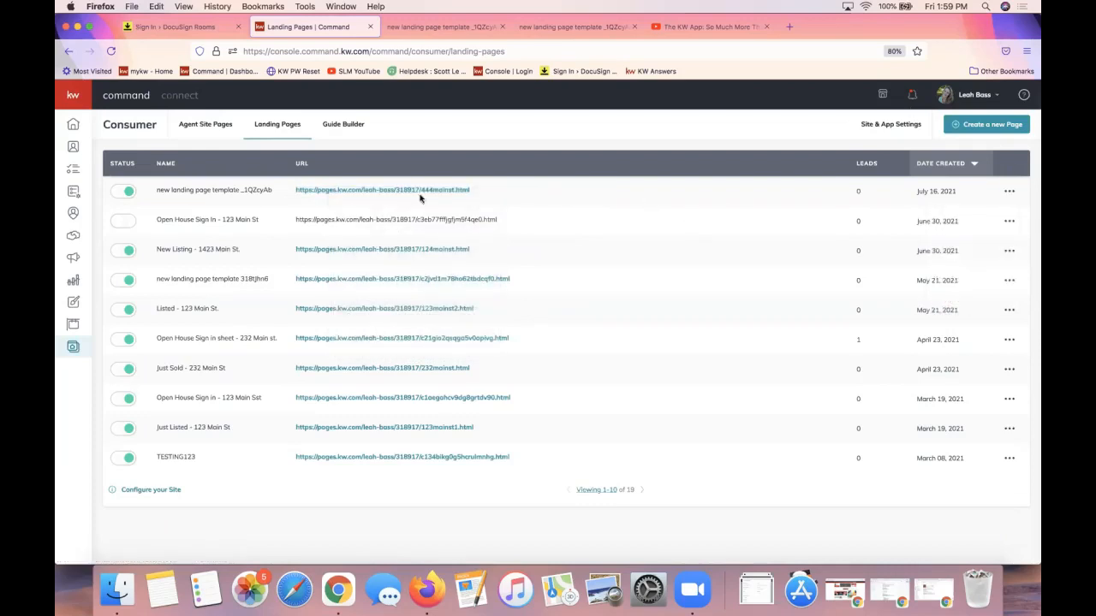
drag(472, 192, 294, 190)
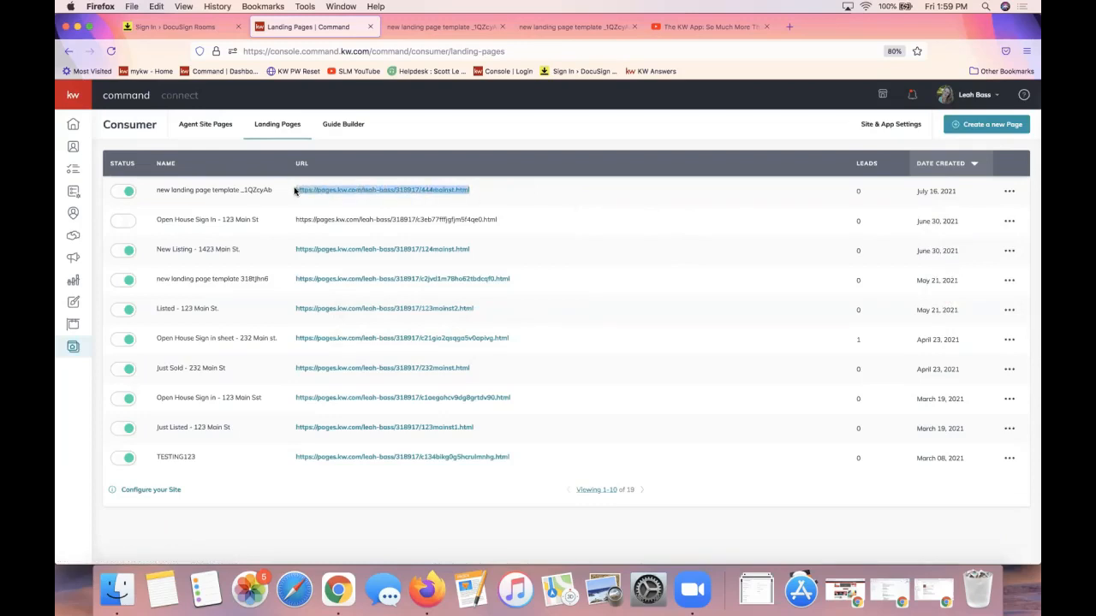
right_click(331, 191)
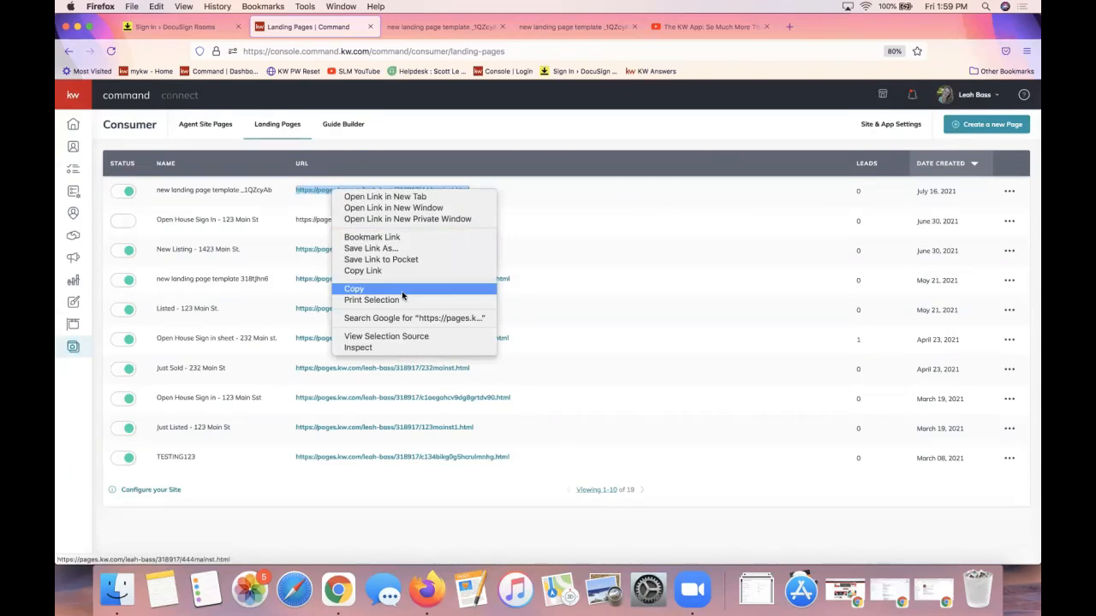
click(402, 295)
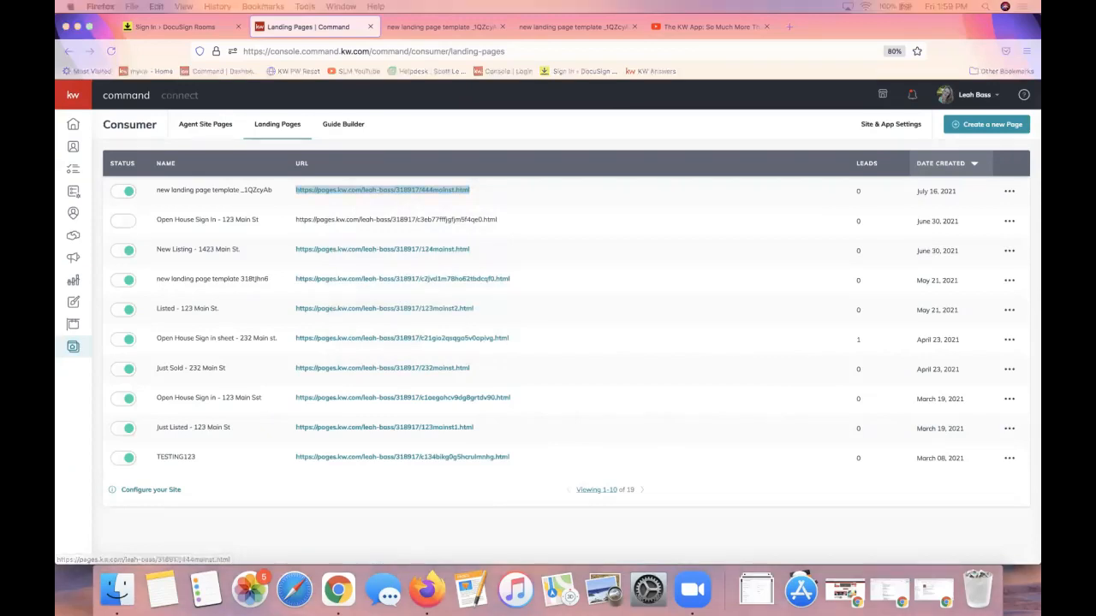
drag(1095, 104, 945, 60)
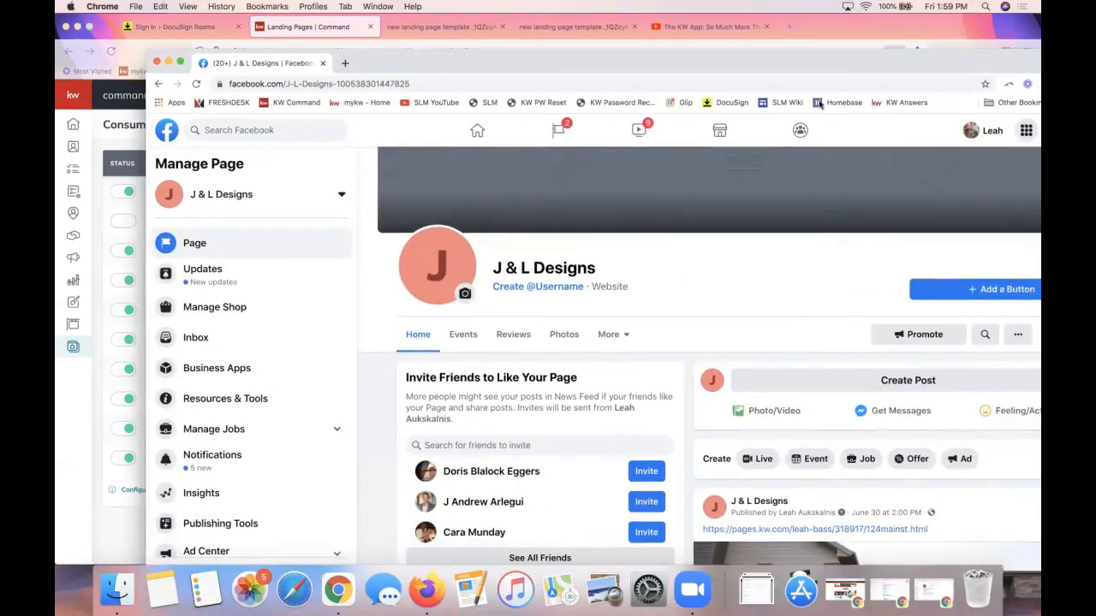
Maximise the Chrome window showing the J & L Designs Facebook page
double_click(769, 57)
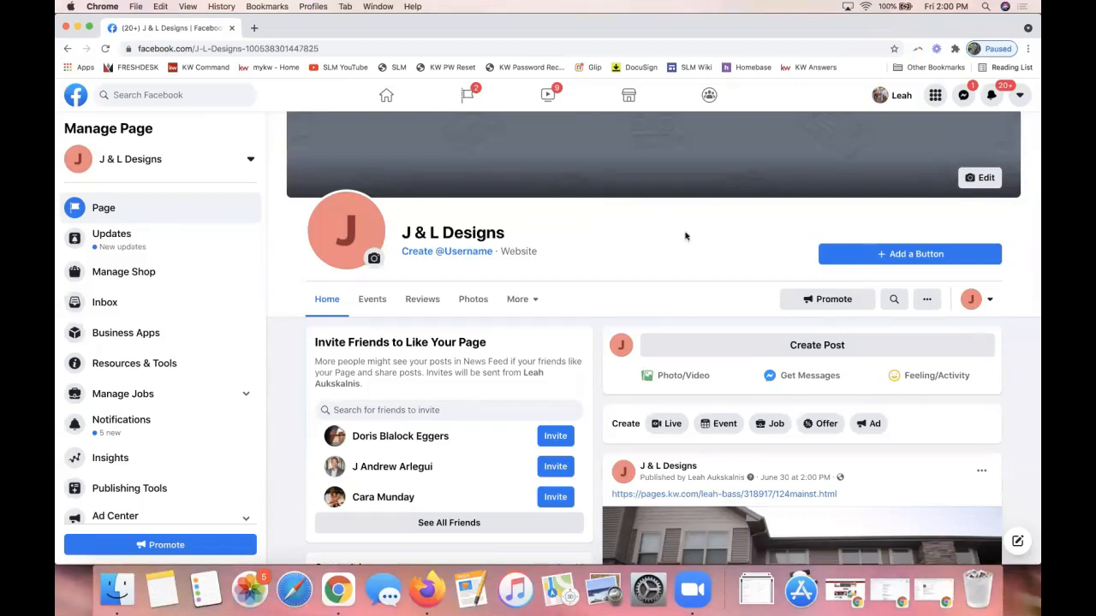
Publish a J & L Designs post with the pasted 444mainst.html link and its house photo preview
click(811, 347)
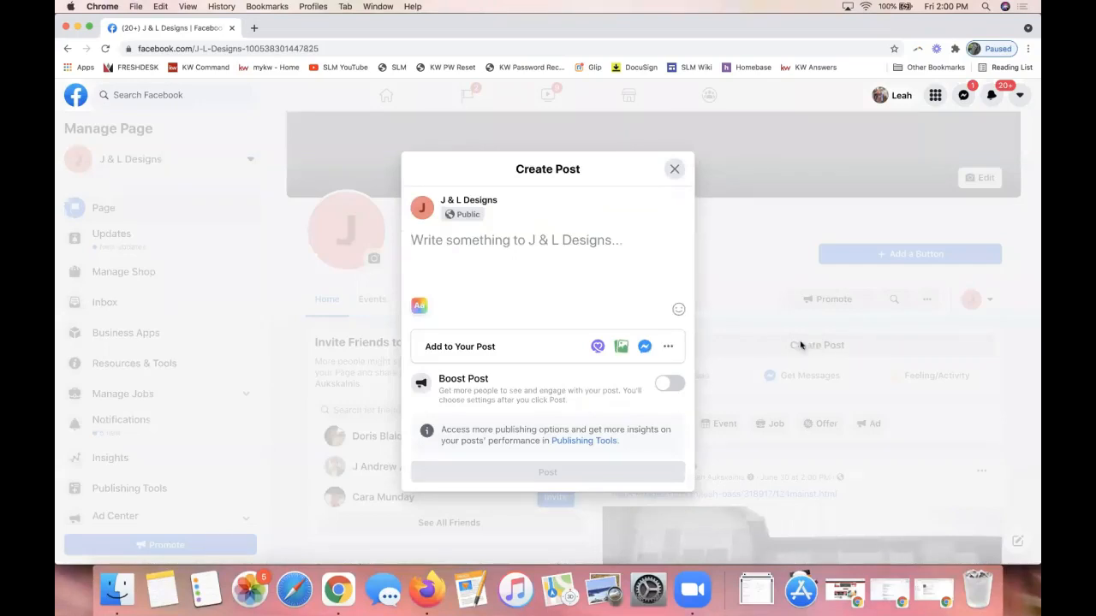
key(super+v)
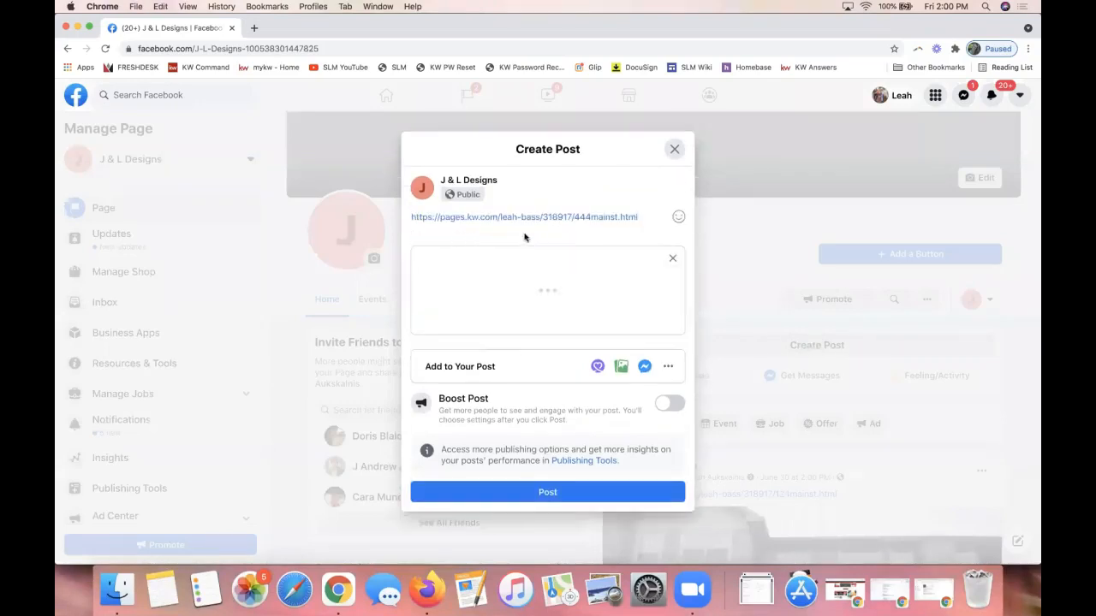
right_click(476, 214)
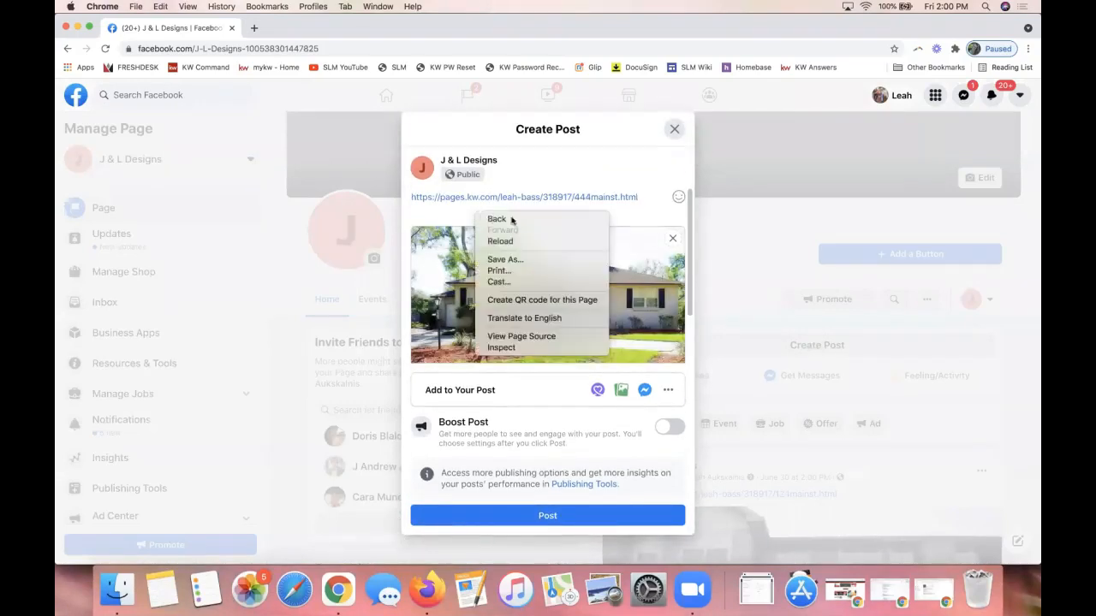
click(433, 212)
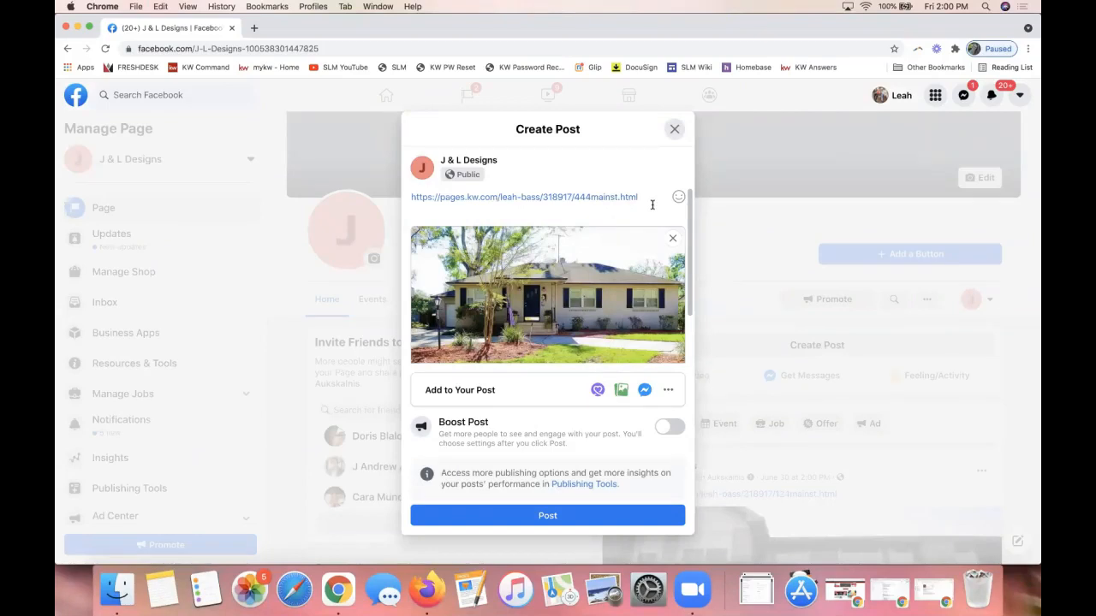
mouse_move(488, 251)
drag(648, 194, 383, 193)
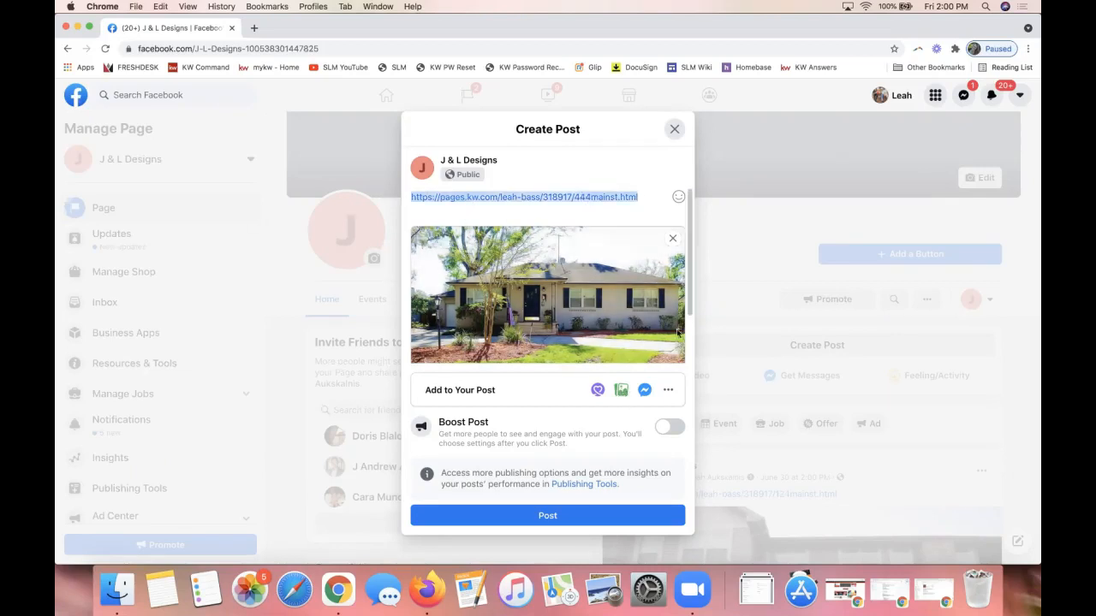
mouse_move(526, 321)
mouse_move(525, 301)
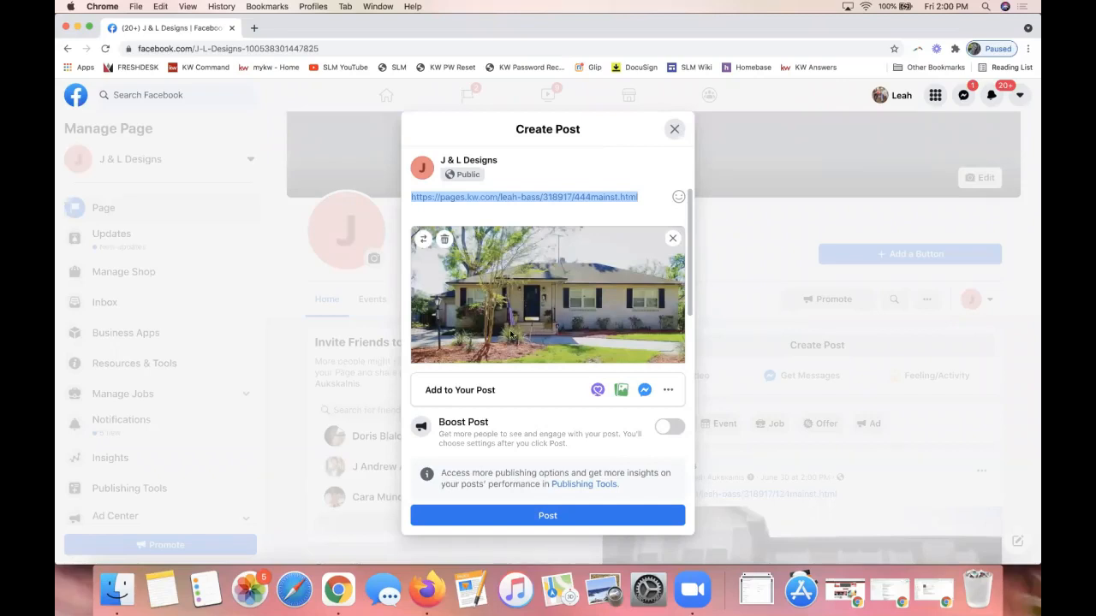
click(428, 214)
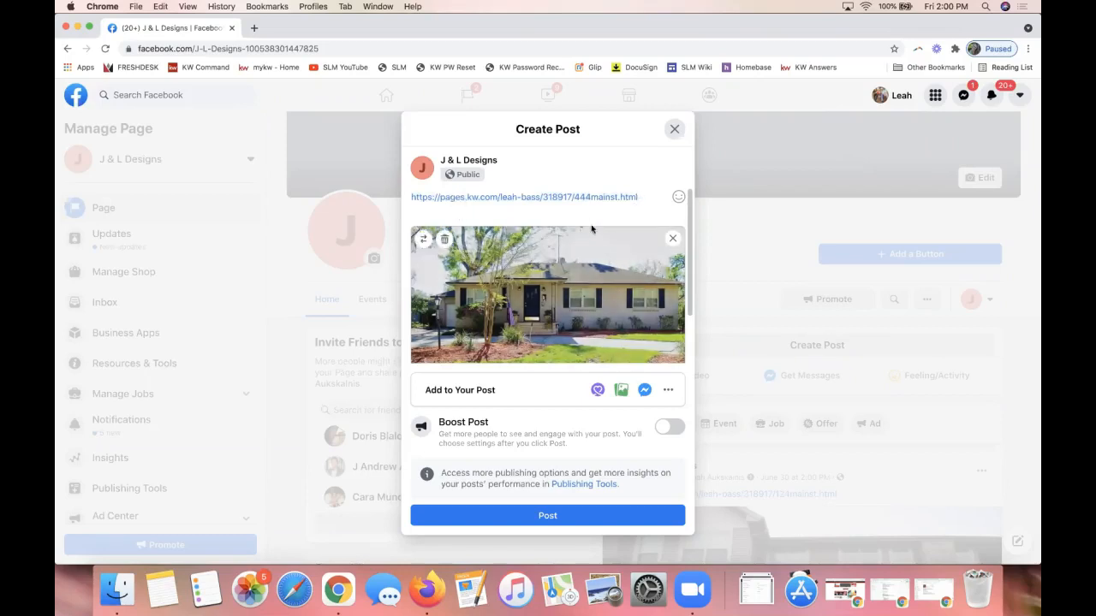
click(594, 514)
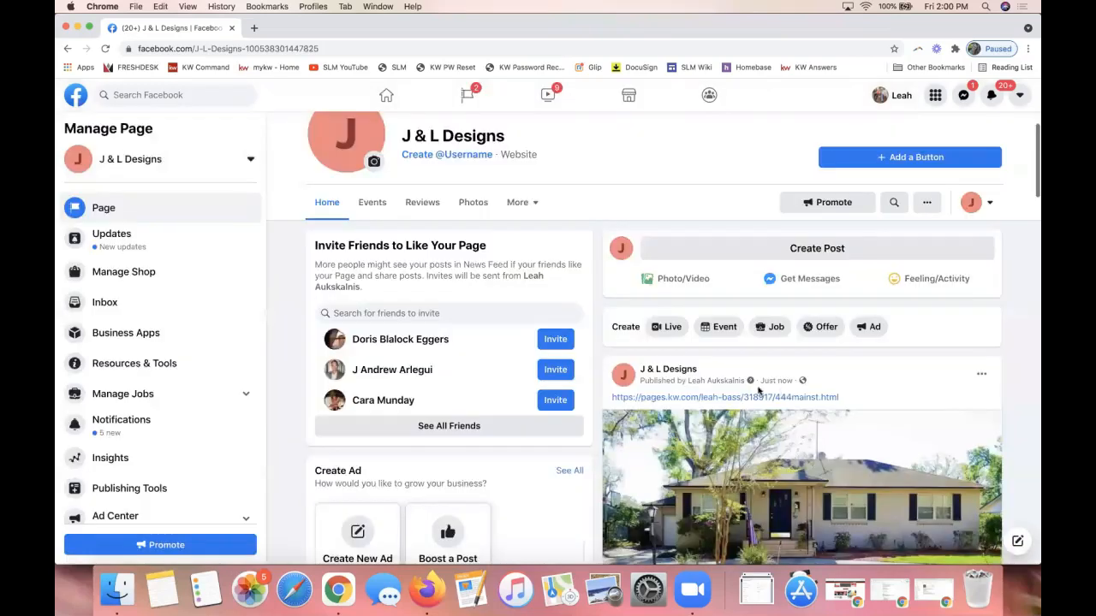
Scroll through the newly published Facebook post to check it
scroll(692, 387, down, 4)
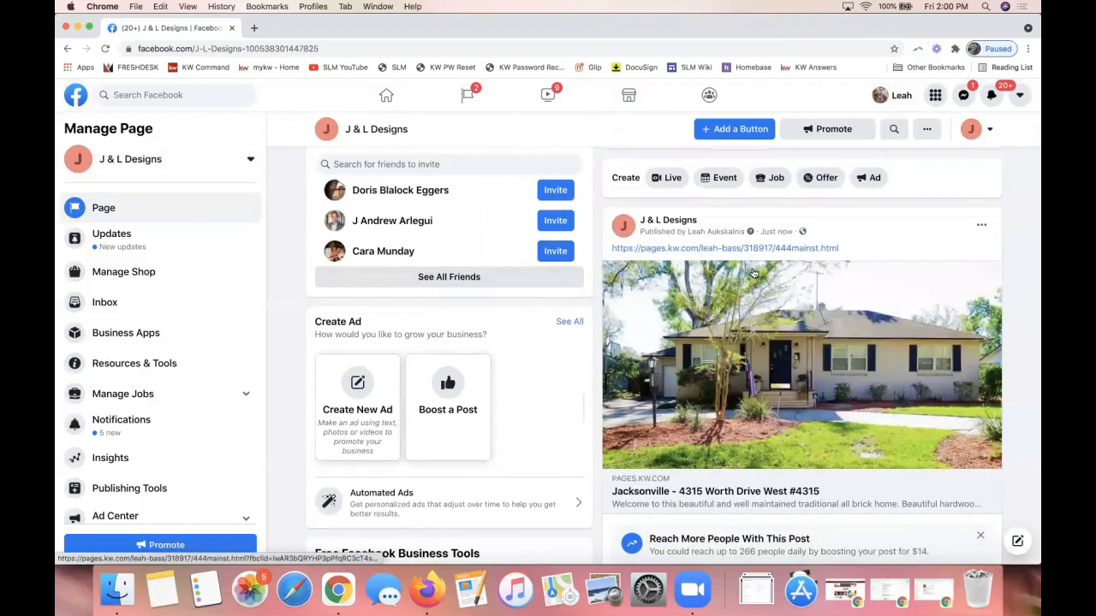
scroll(753, 273, down, 2)
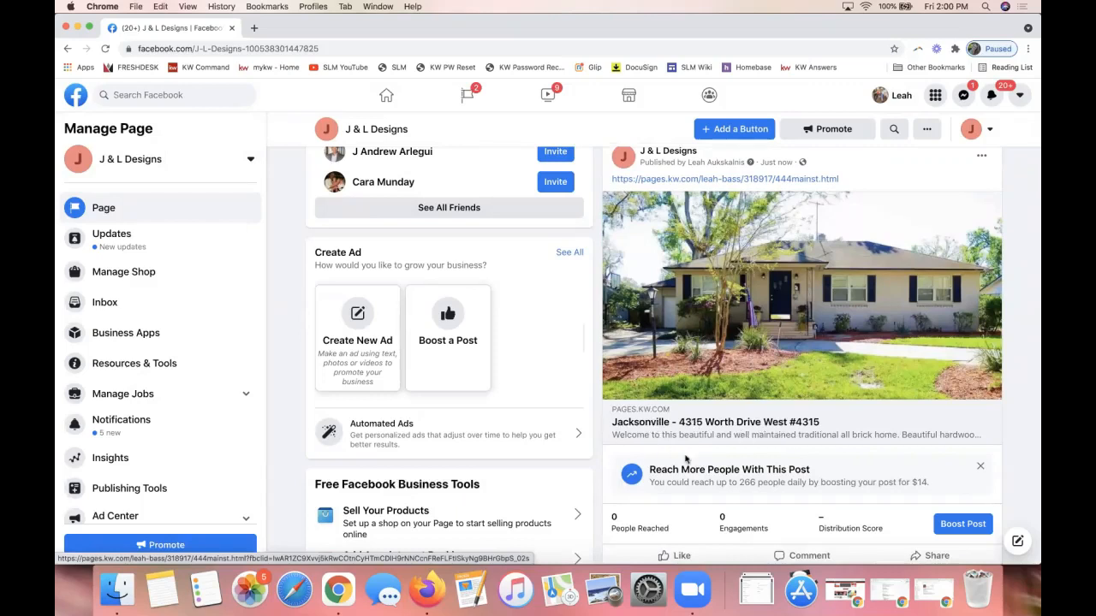
scroll(714, 430, up, 3)
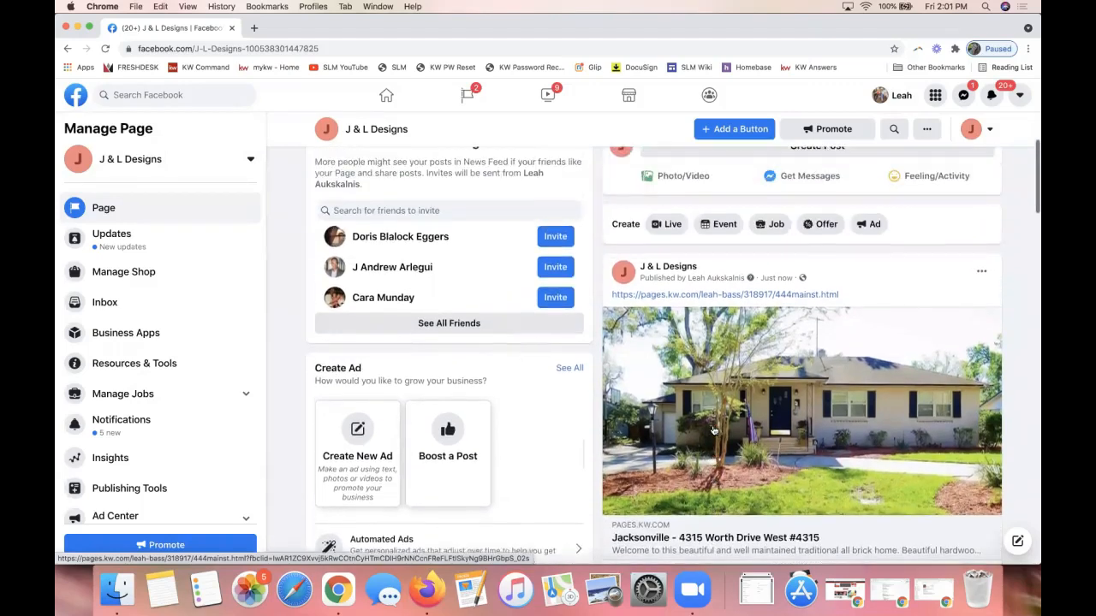
scroll(714, 430, up, 5)
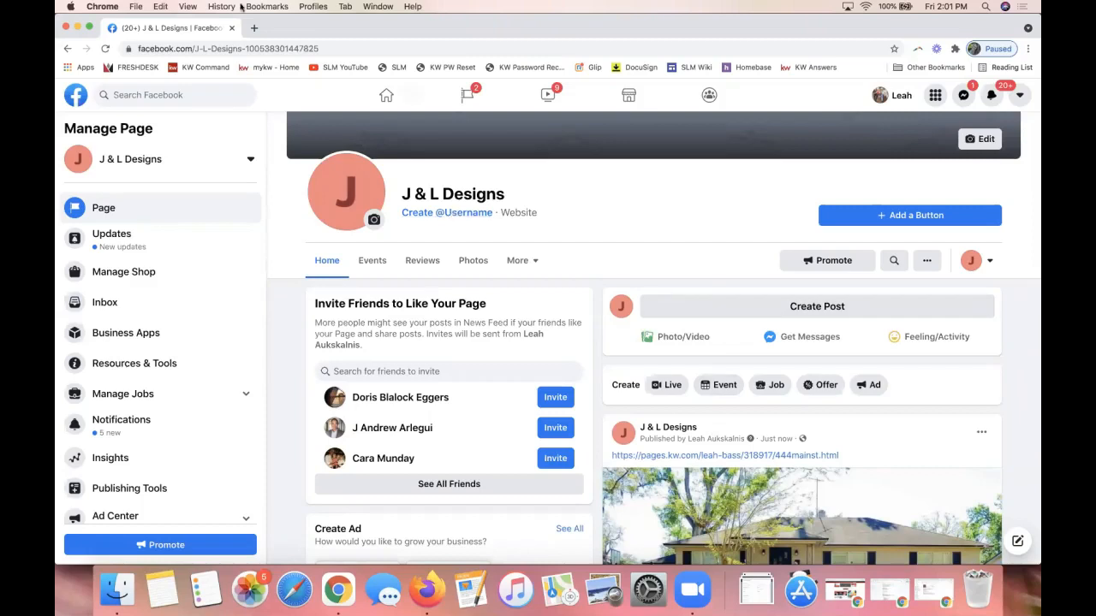
Put the Facebook window away and bring the Firefox Landing Pages window forward
click(231, 28)
drag(306, 31, 314, 134)
click(304, 29)
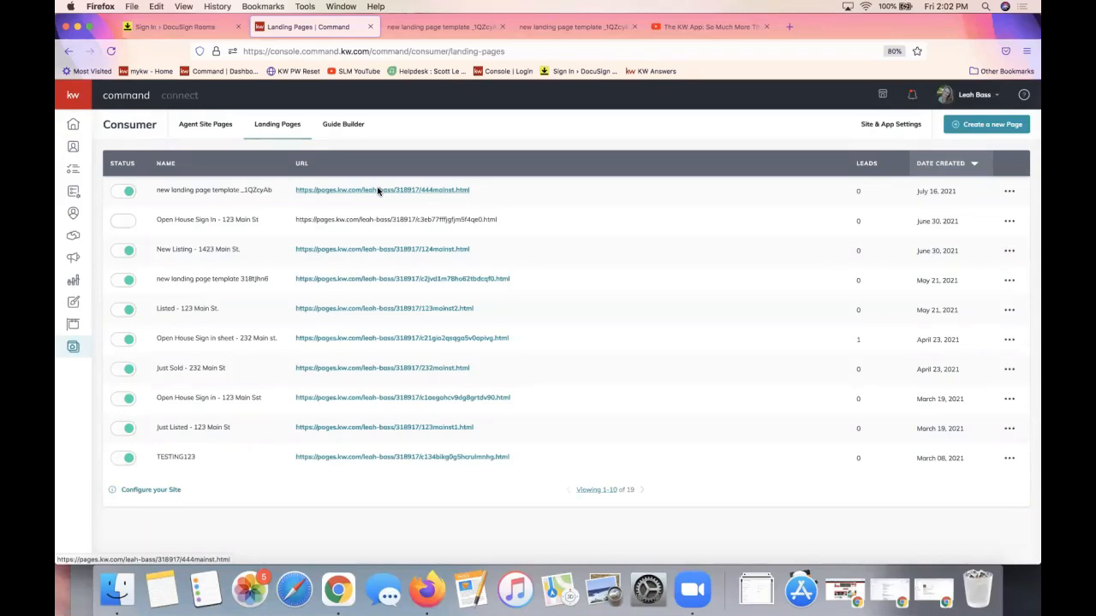
Open the Campaigns dashboard via the megaphone icon in the left sidebar
click(76, 258)
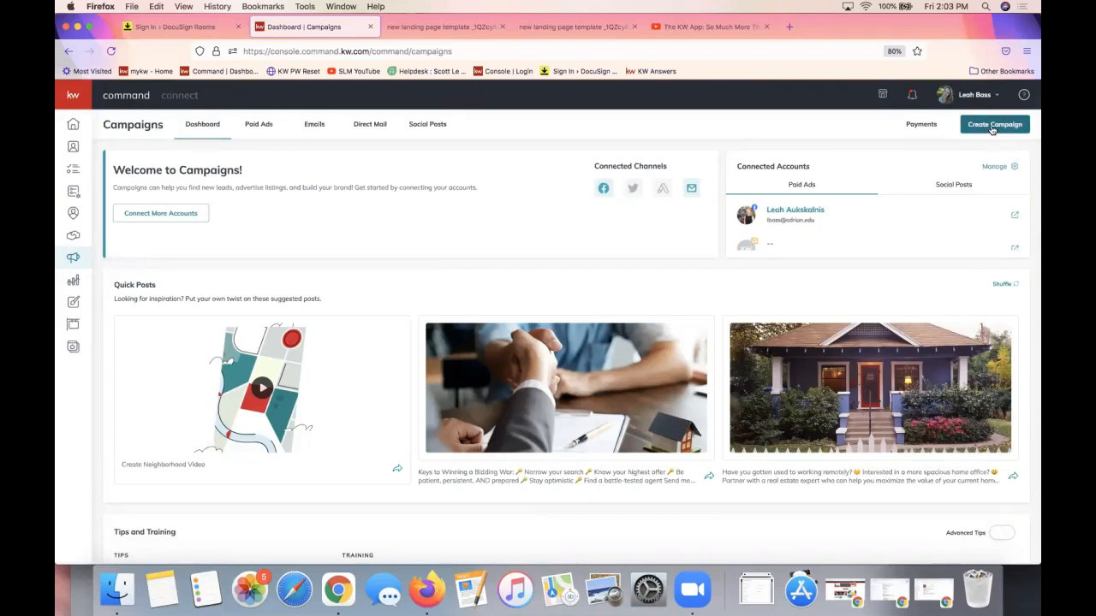
Create a paid social campaign 'FB Ad Test' with the Attract Listings goal on Facebook
click(992, 126)
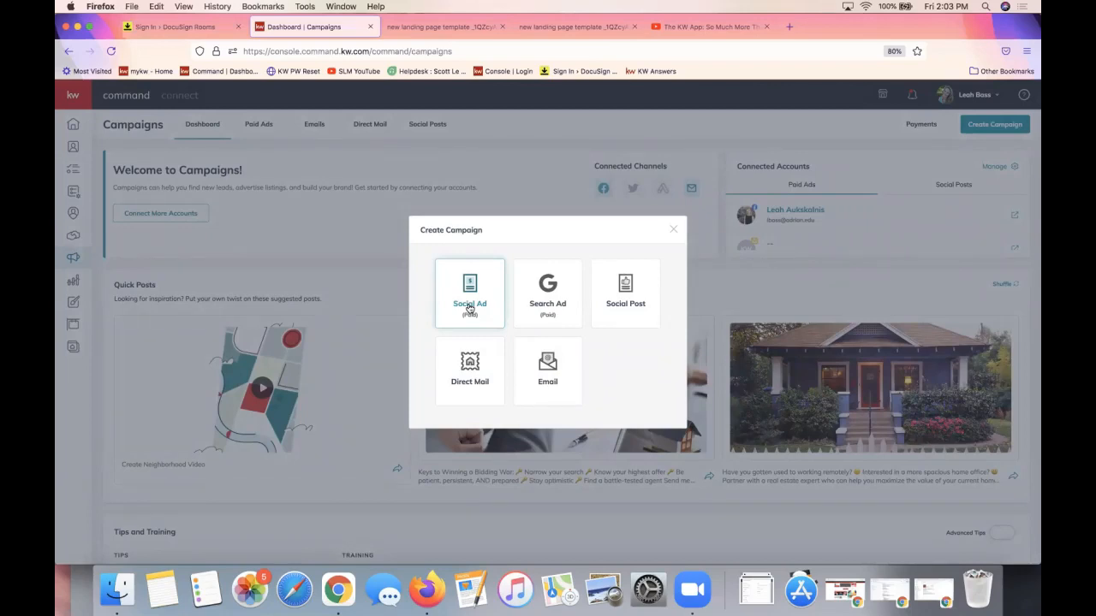
click(469, 308)
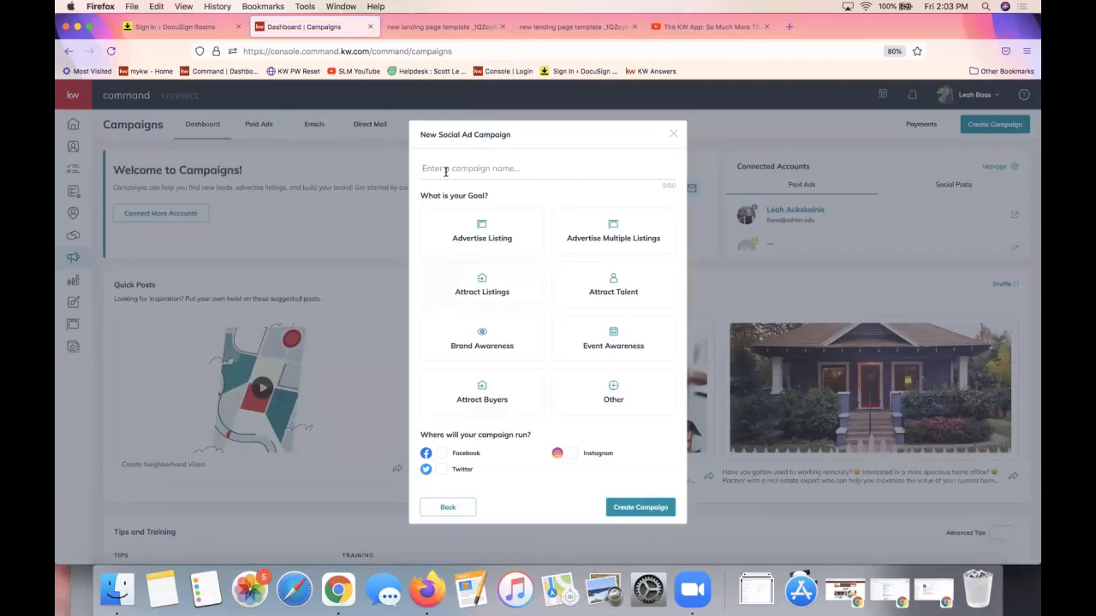
click(446, 171)
text(FB Ad Test)
click(495, 293)
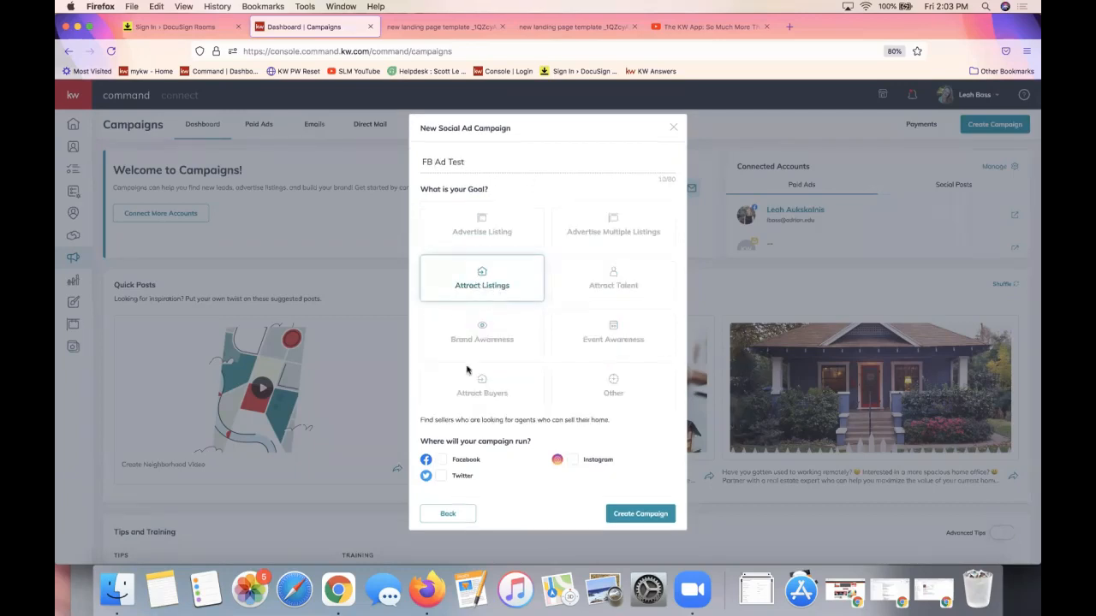
click(441, 460)
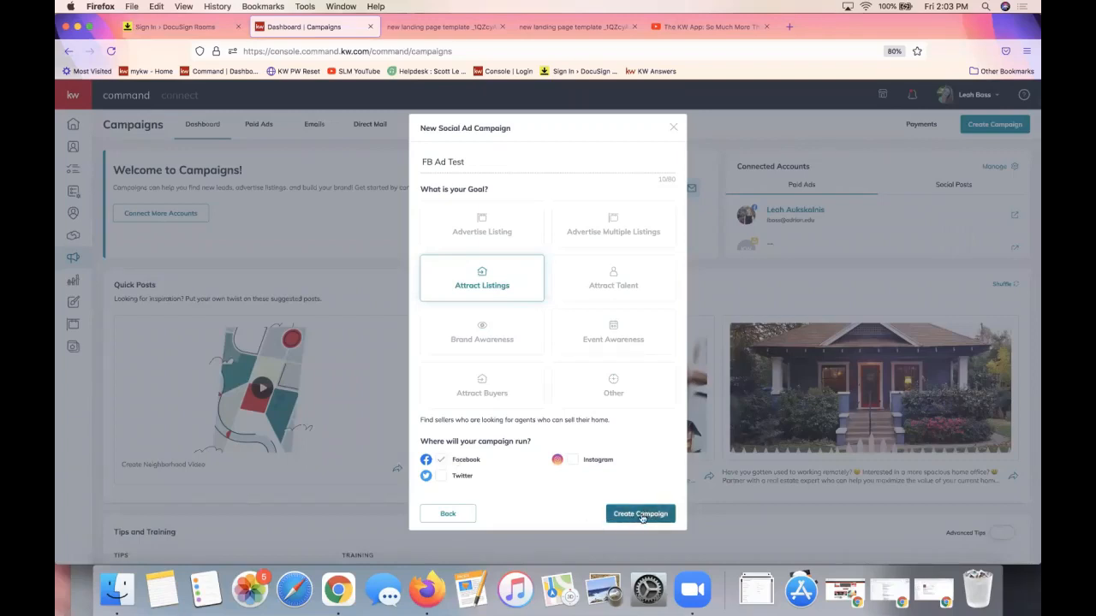
click(641, 514)
triple_click(450, 160)
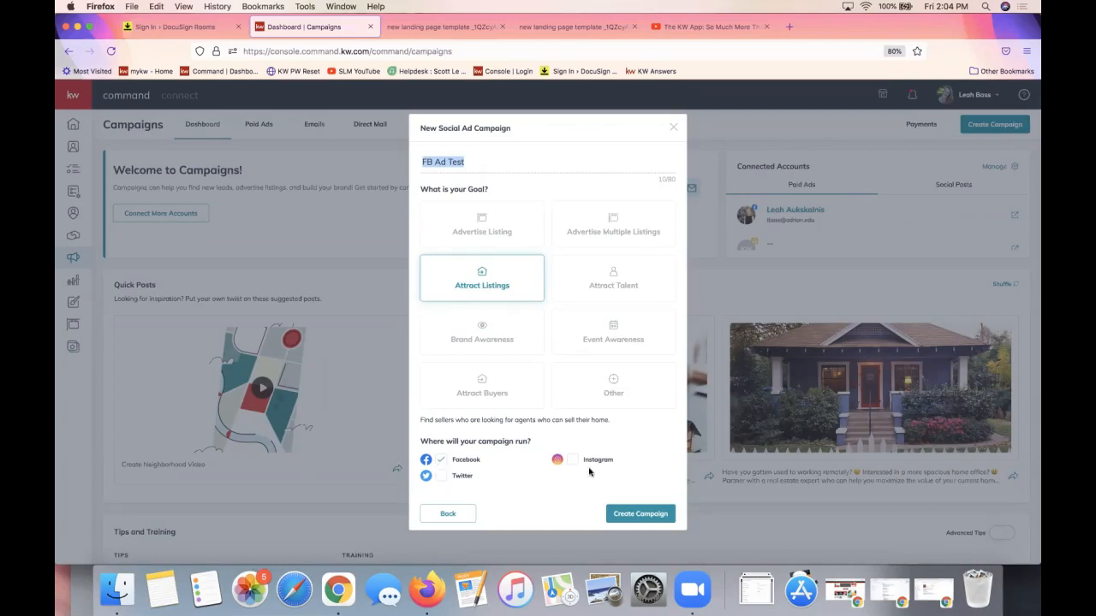
click(631, 514)
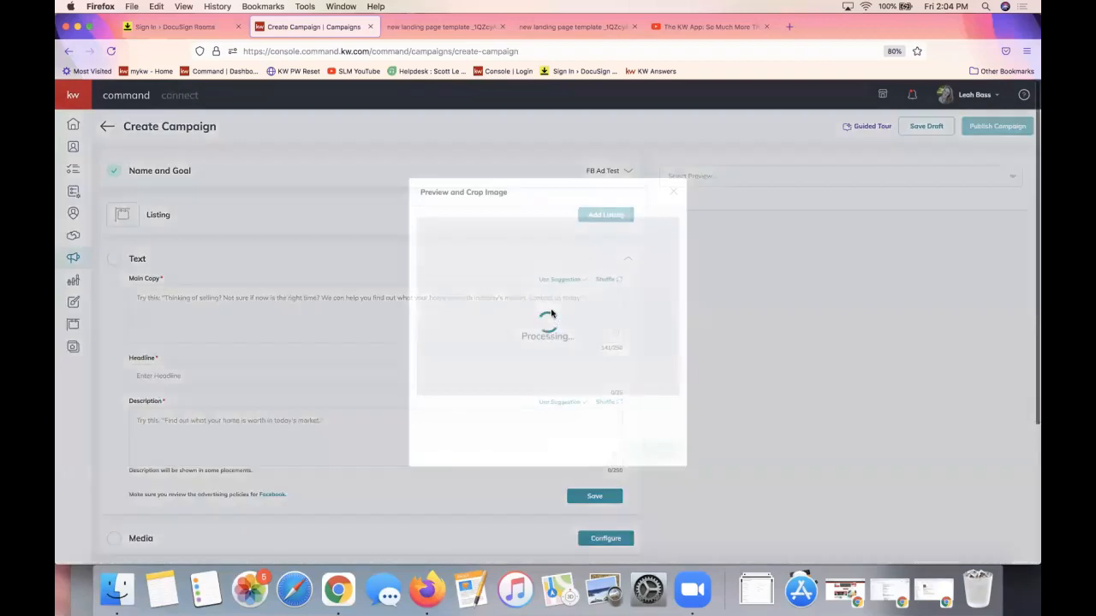
Close the Preview and Crop Image dialog and collapse the ad's Text section
click(673, 192)
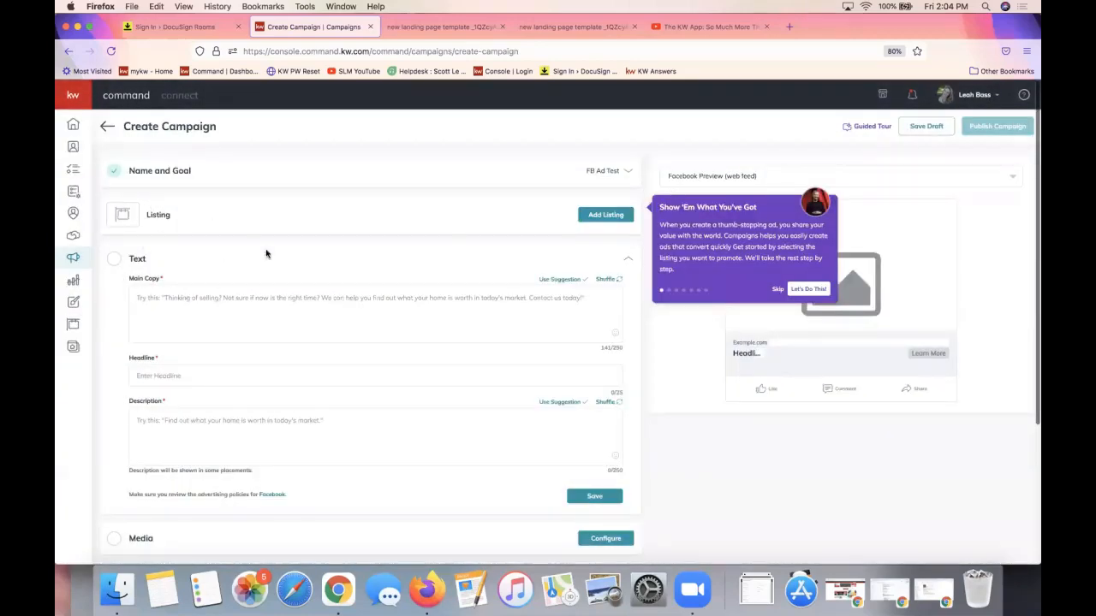
click(627, 260)
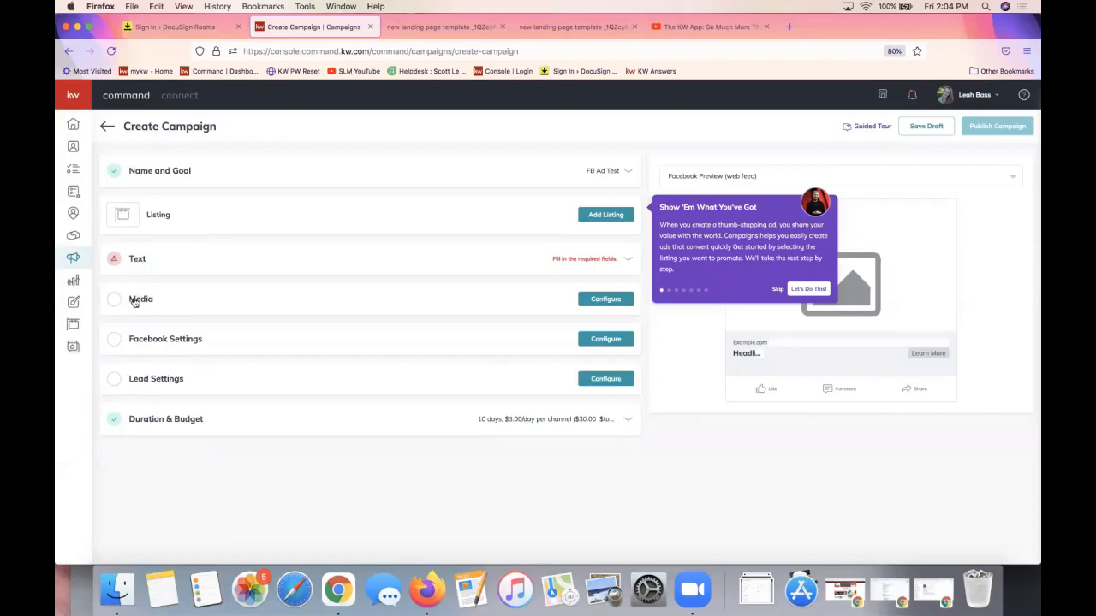
In Facebook Settings, choose the J & L Designs page and a Facebook Lead Generation Form
click(150, 340)
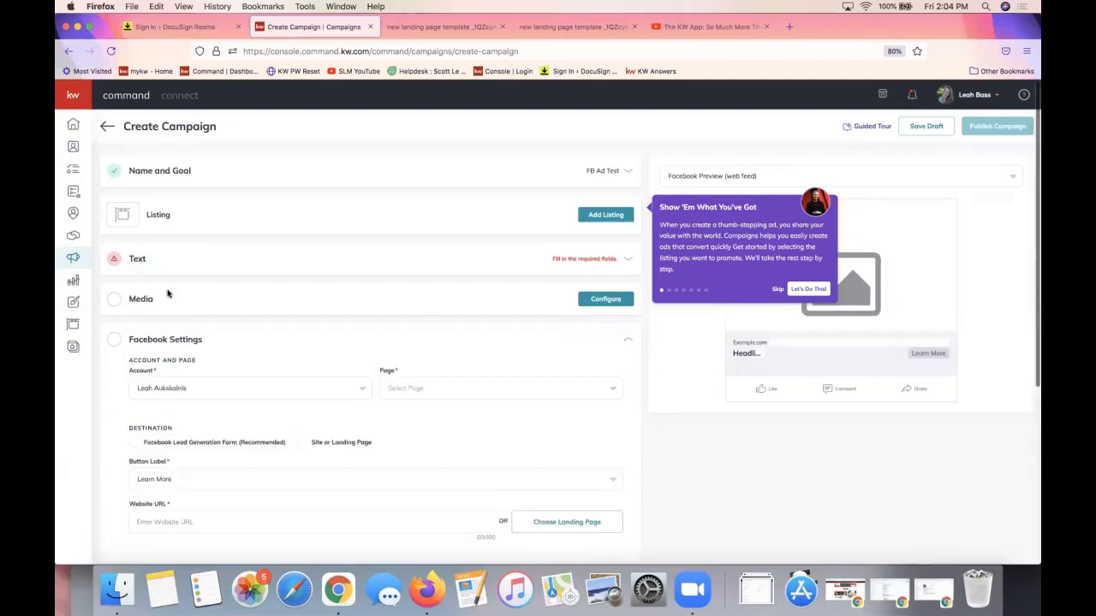
scroll(237, 288, up, 3)
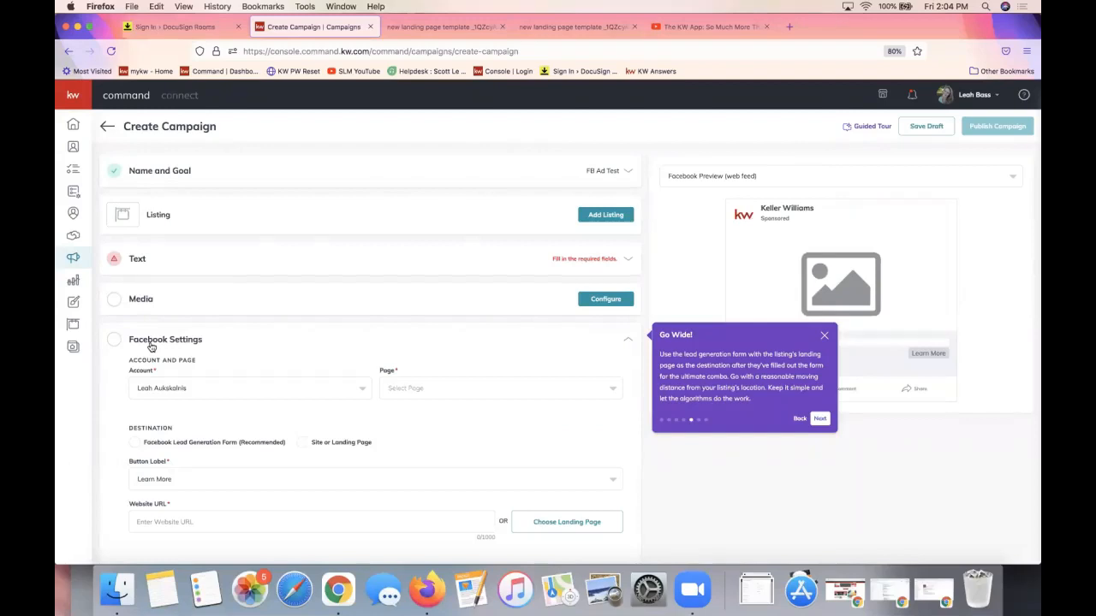
scroll(151, 347, down, 3)
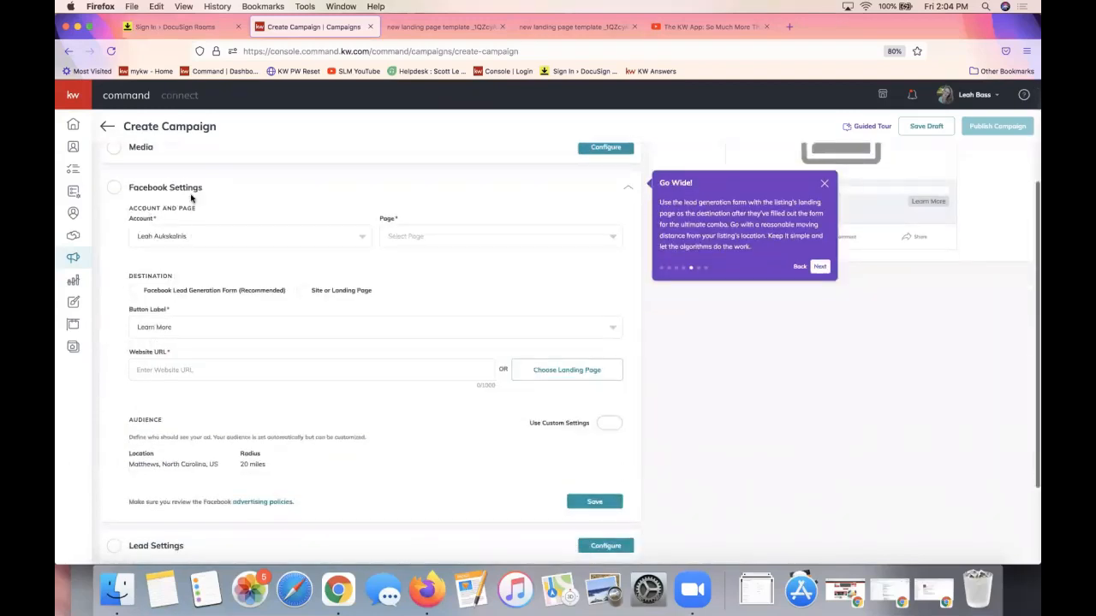
scroll(192, 199, down, 1)
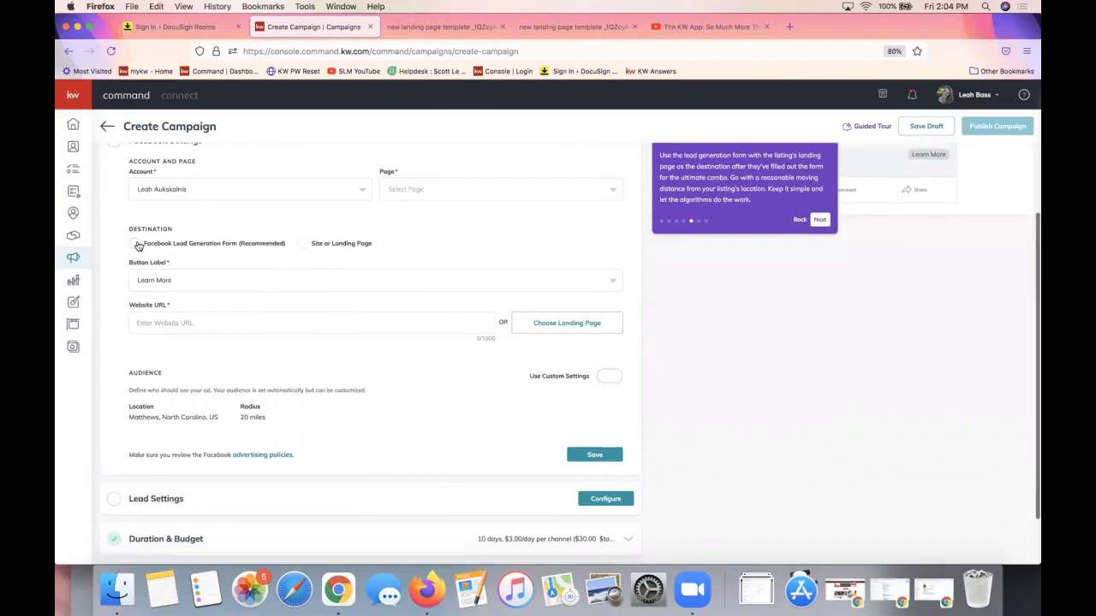
click(426, 196)
click(415, 214)
click(136, 245)
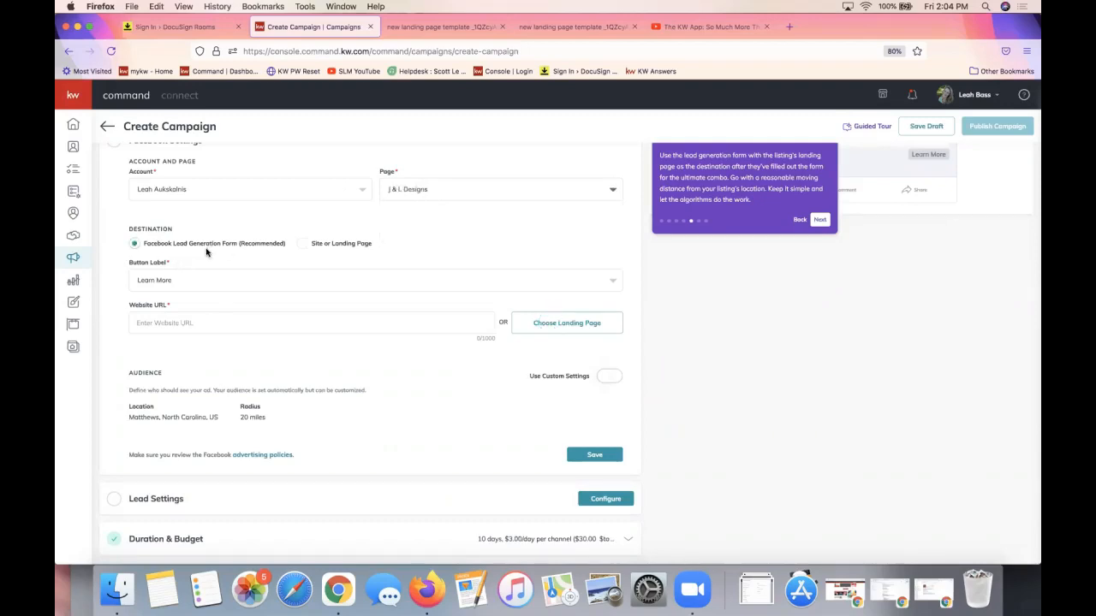
double_click(257, 249)
Bring up the Landing Pages chooser from the Website URL field
click(161, 321)
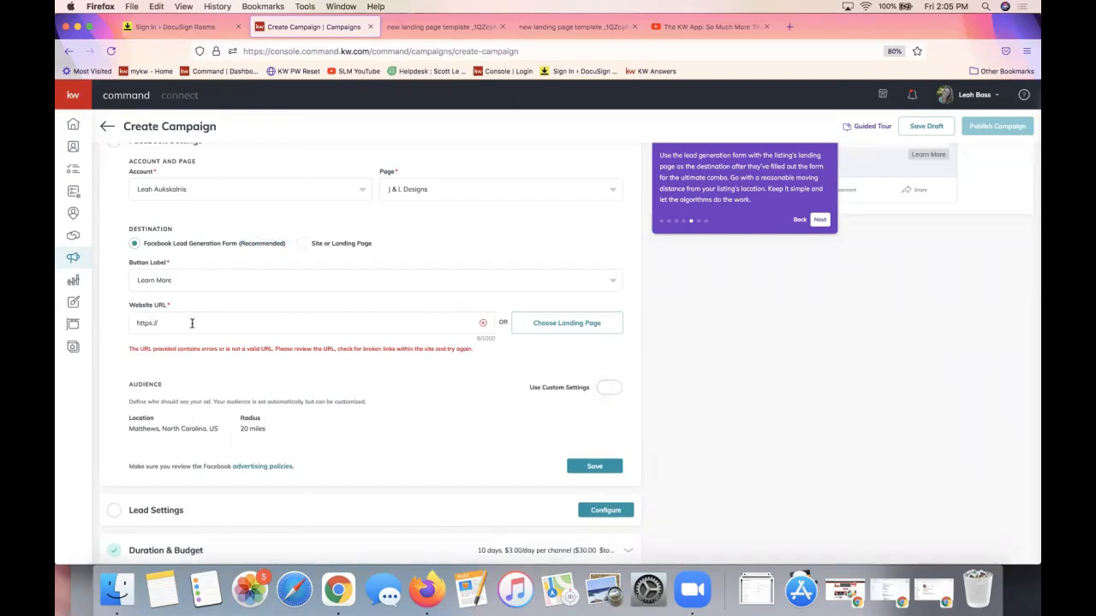
triple_click(145, 307)
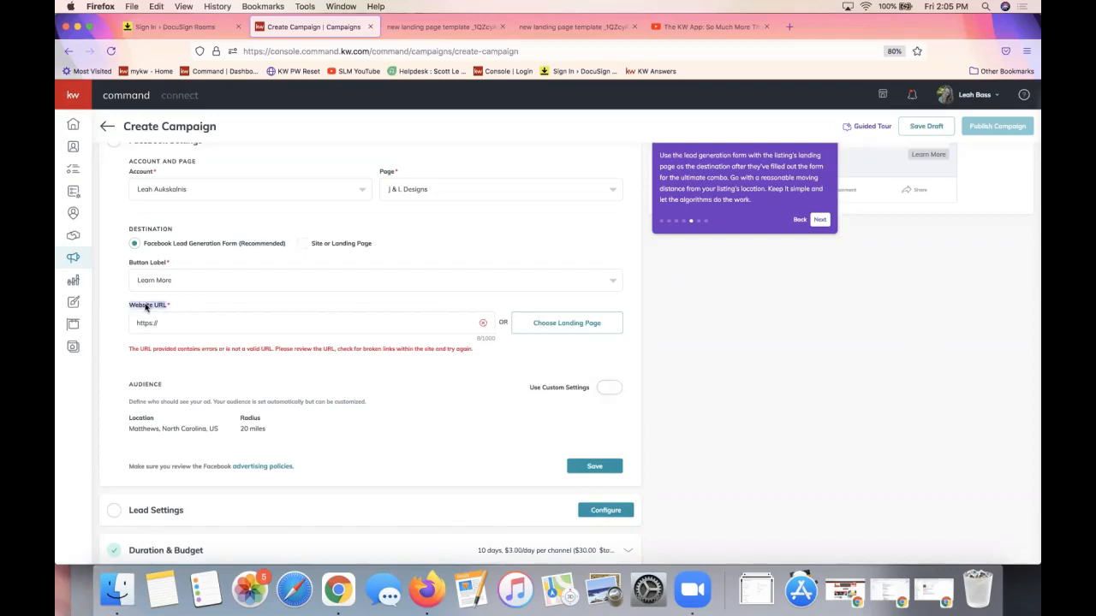
click(188, 329)
click(563, 331)
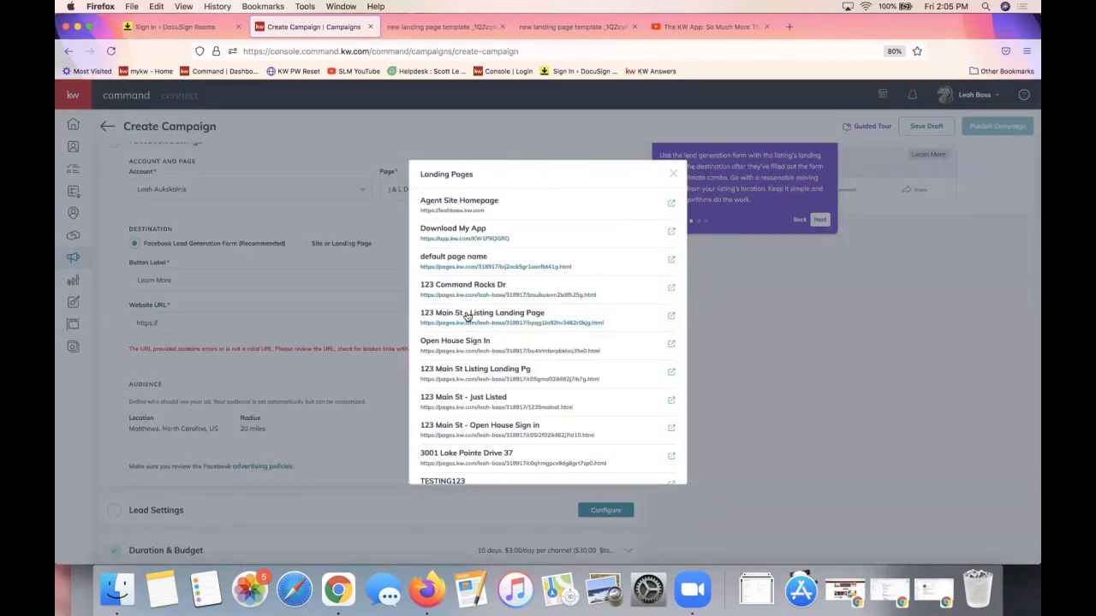
Fill the Website URL with the '123 Main St - Listing Landing Page' link and view that page
click(467, 314)
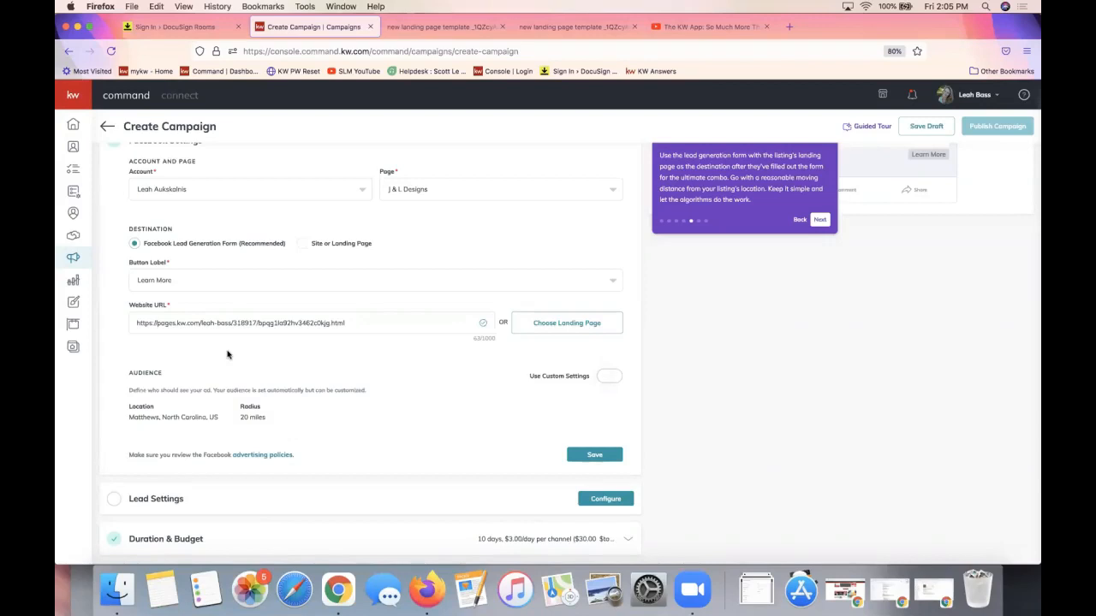
click(430, 27)
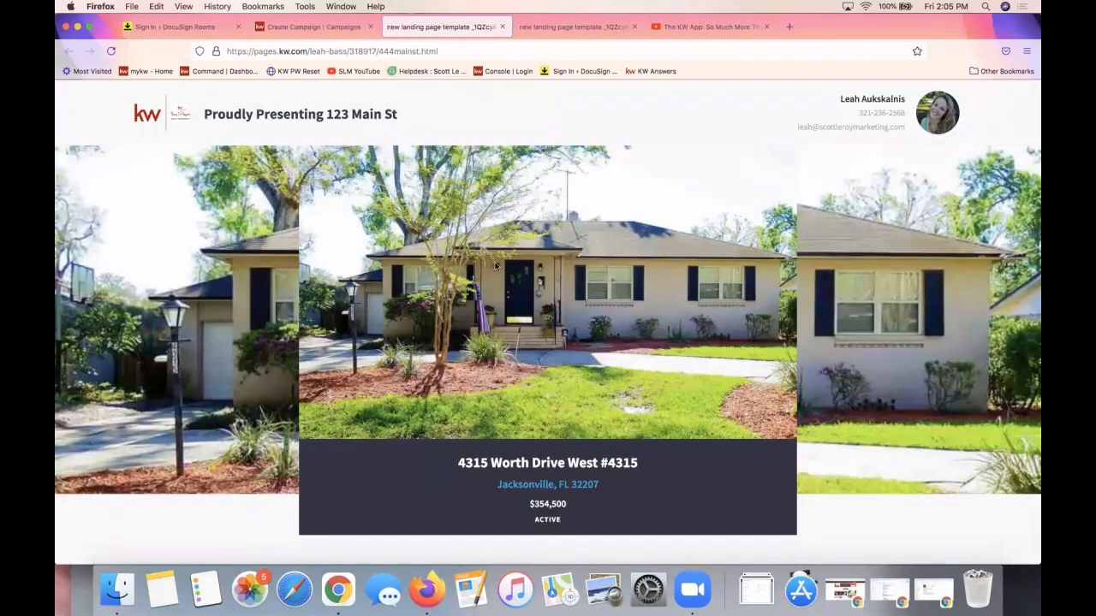
scroll(594, 409, down, 5)
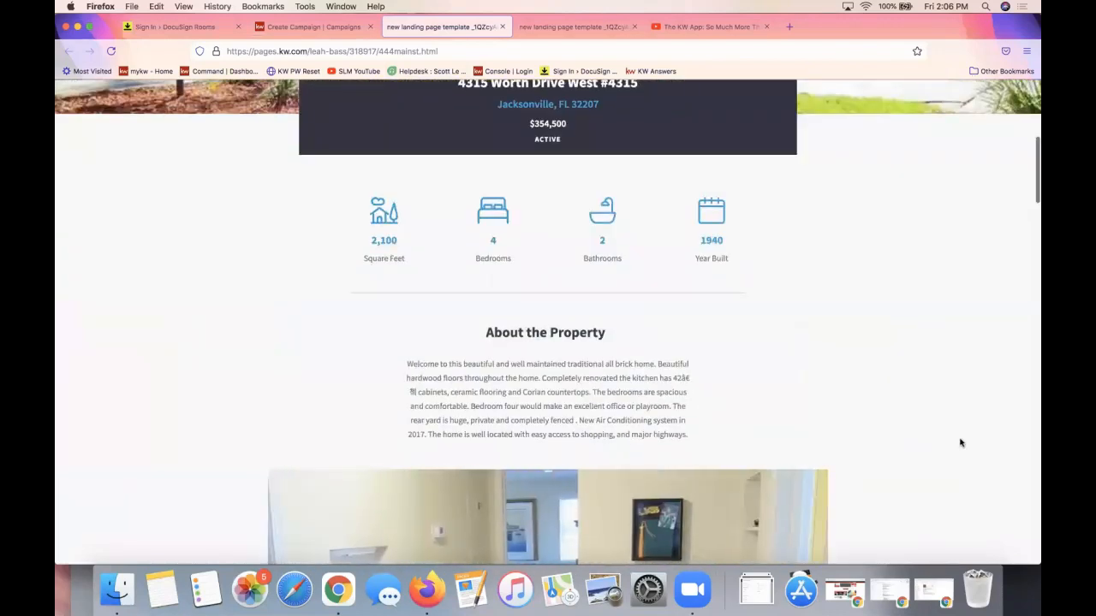
scroll(959, 430, down, 2)
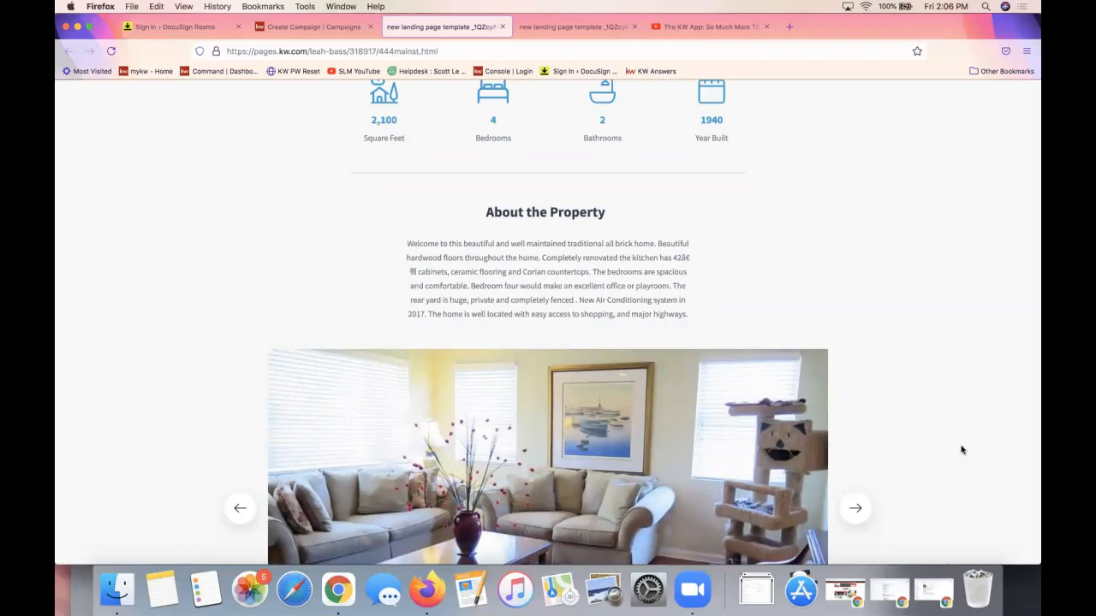
click(304, 27)
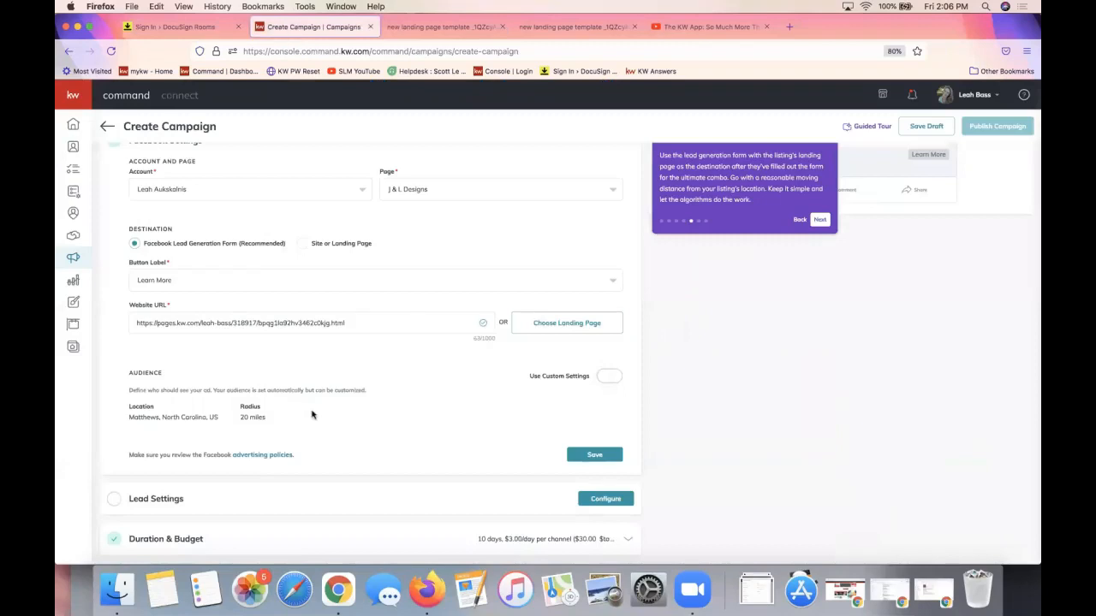
Expand Duration & Budget and highlight the 10-day, $30 total ($3.00/day) summary line
scroll(305, 420, down, 2)
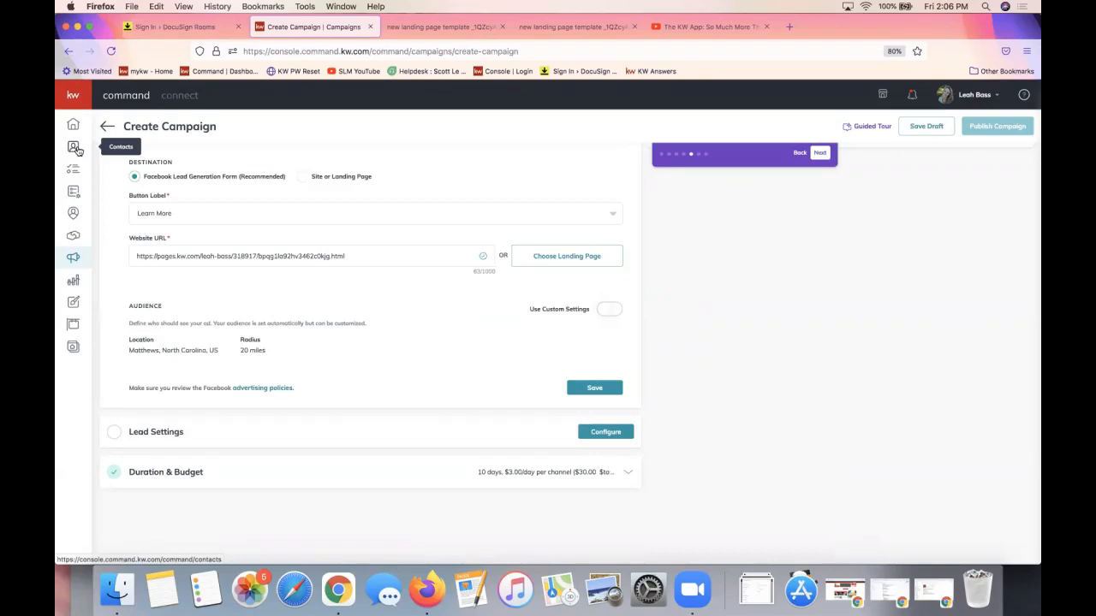
click(556, 477)
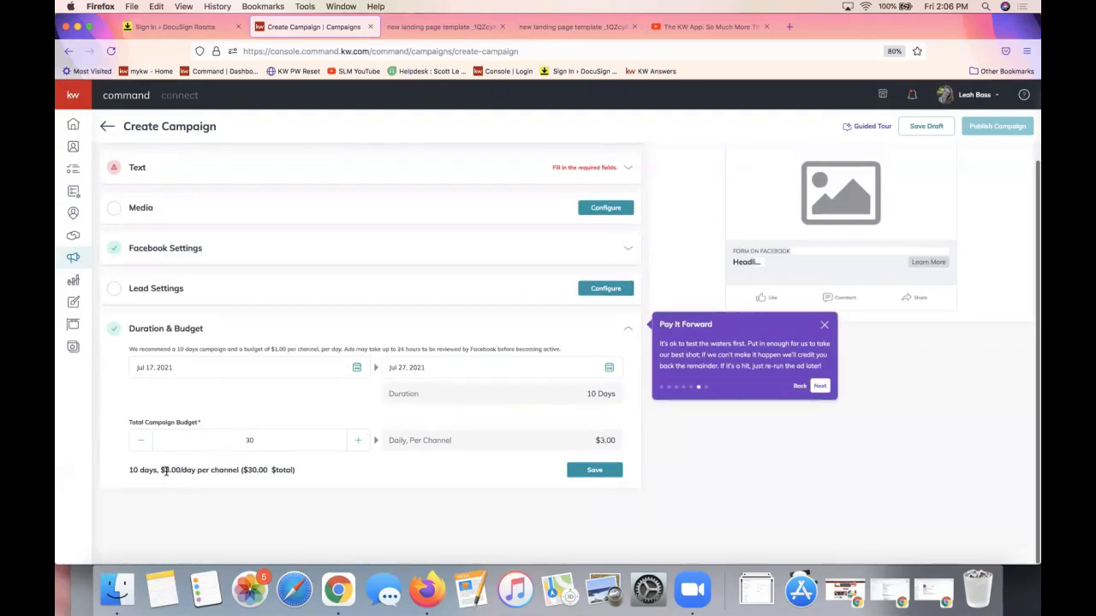
triple_click(165, 471)
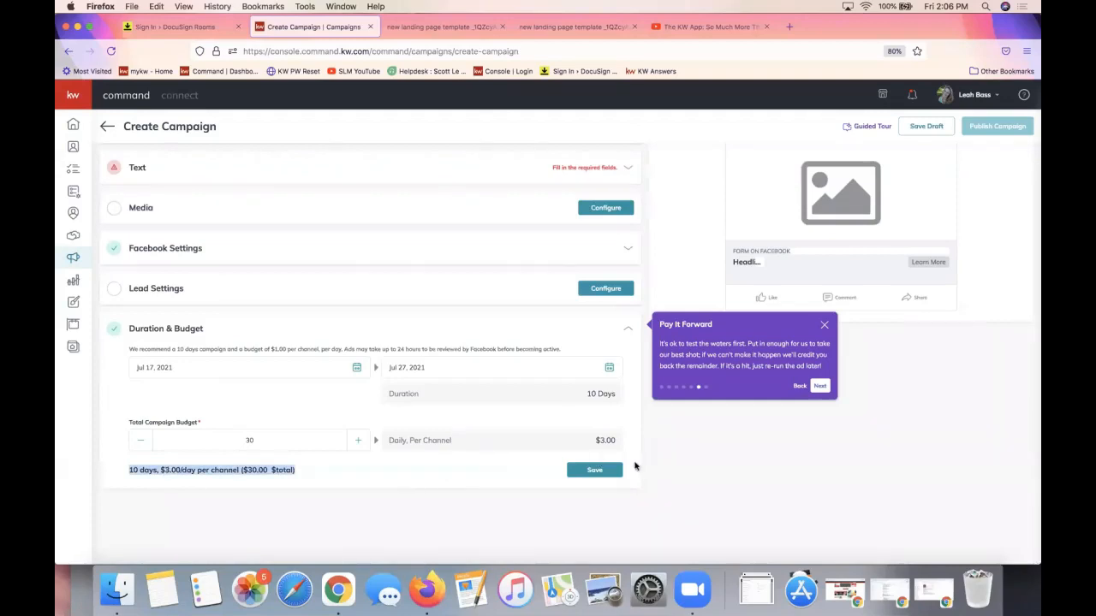
triple_click(261, 471)
triple_click(264, 470)
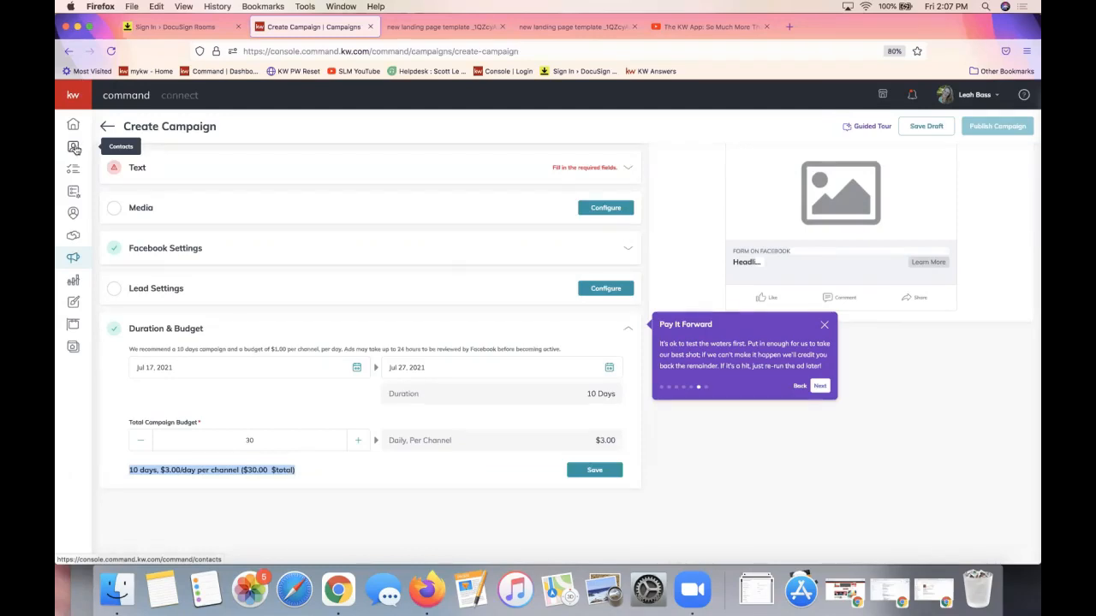
Leave the unsaved campaign for the Home dashboard and point out the Recent Leads widget
click(70, 120)
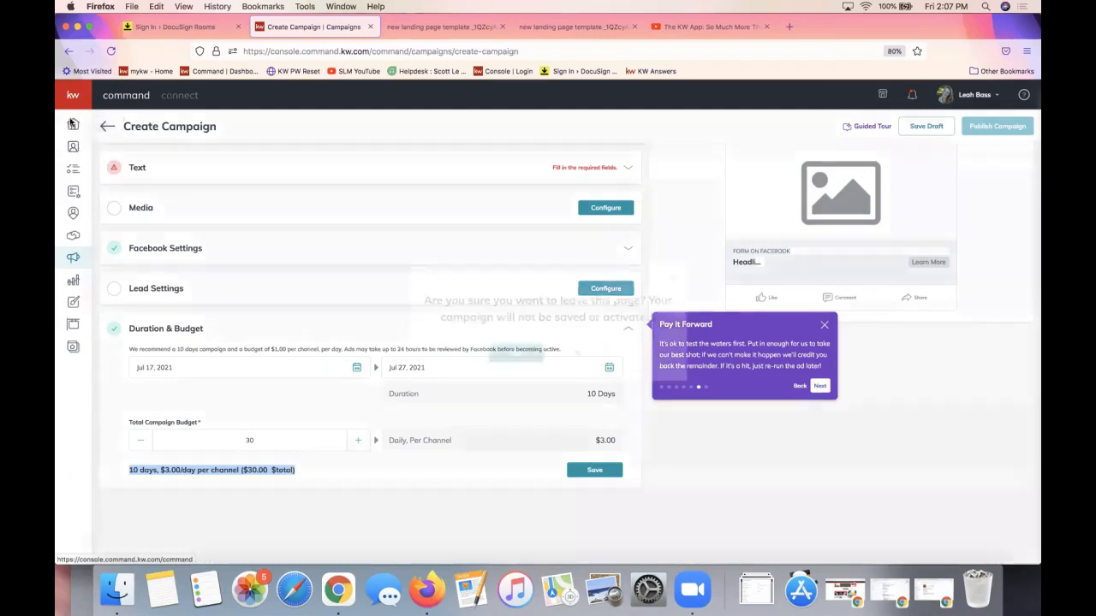
click(514, 360)
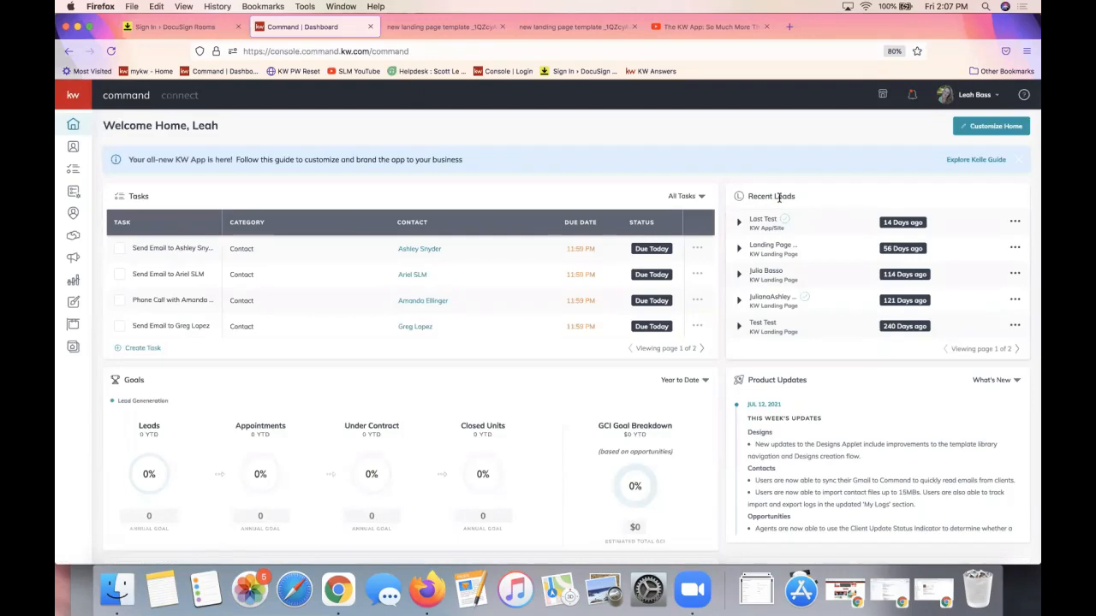
scroll(779, 196, down, 5)
scroll(843, 220, up, 5)
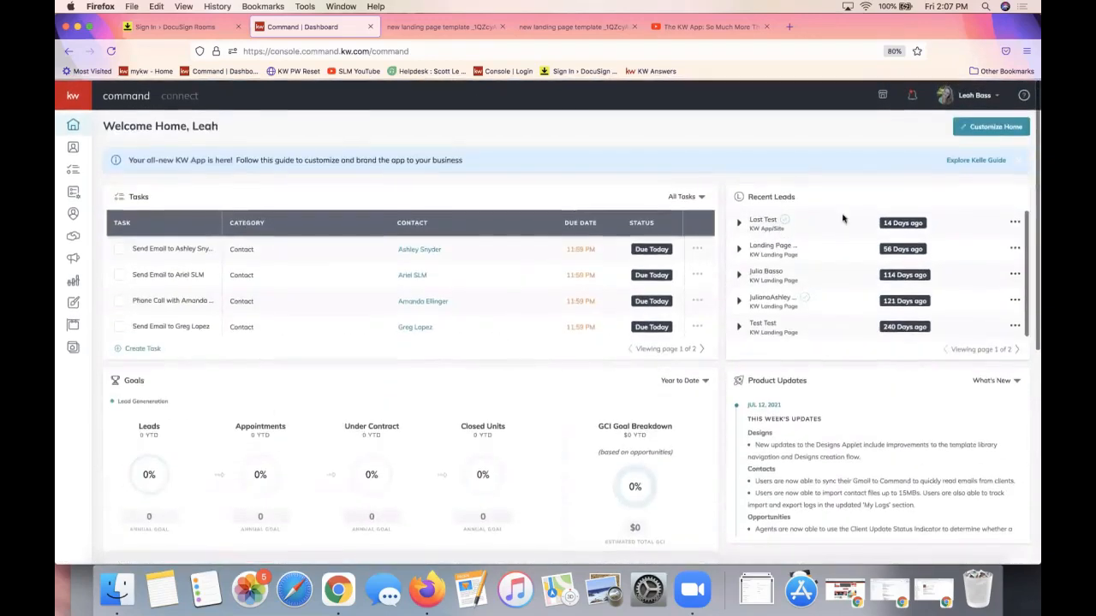
triple_click(786, 196)
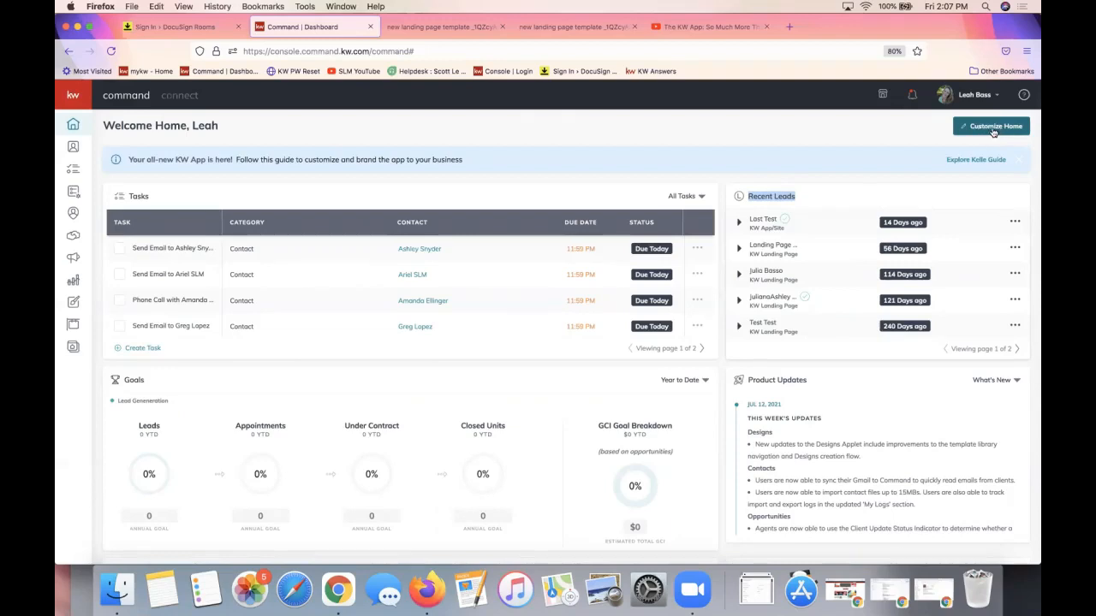
In Customize Home, place the Recent Leads tile at the top of the right column and apply
click(993, 131)
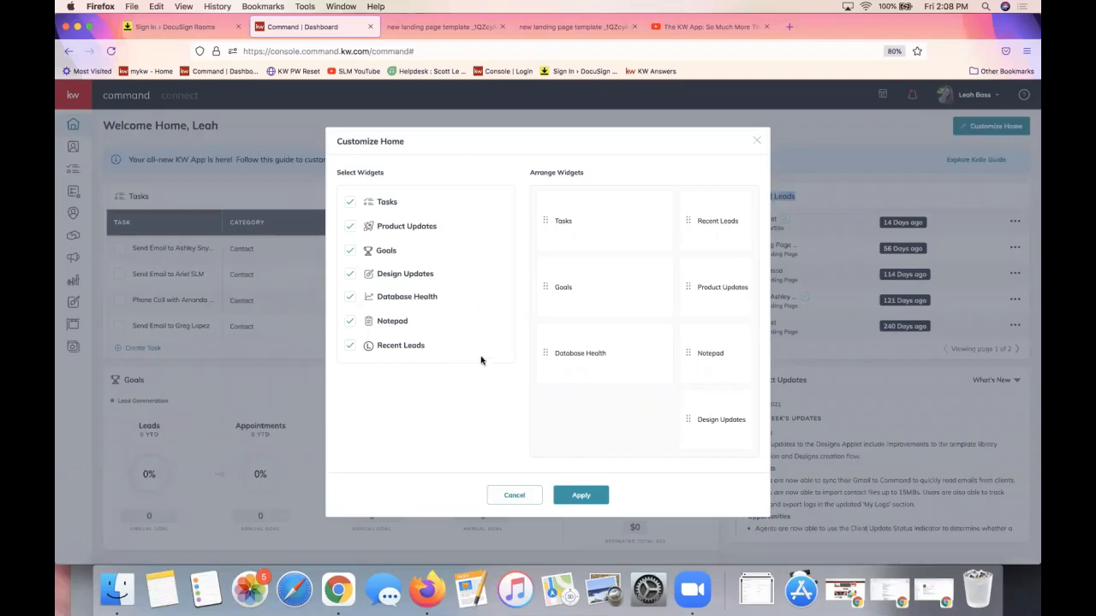
drag(701, 245, 692, 426)
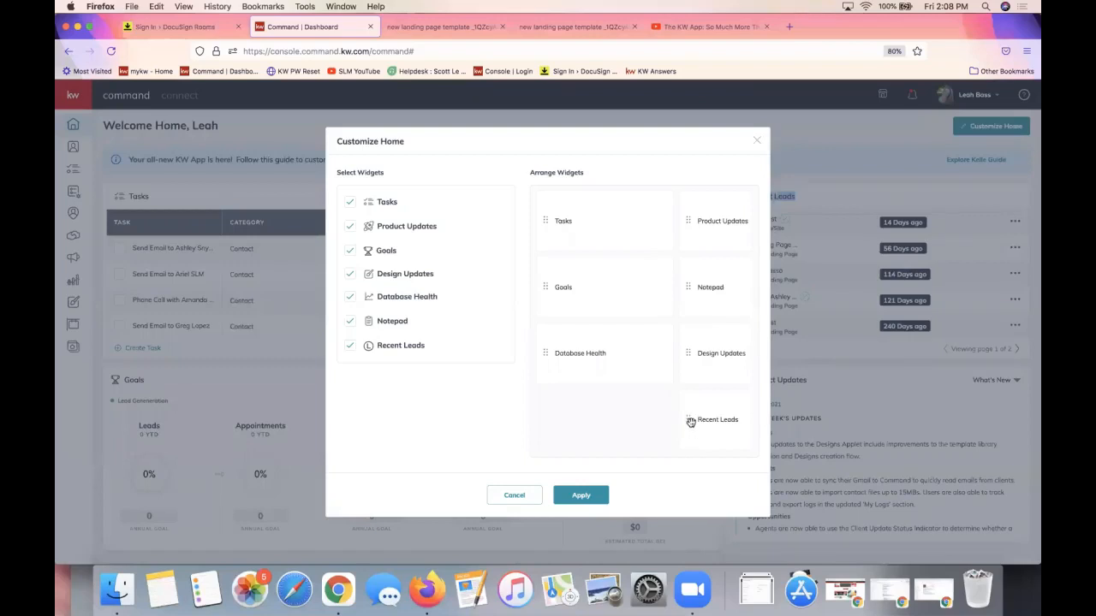
drag(689, 420, 690, 216)
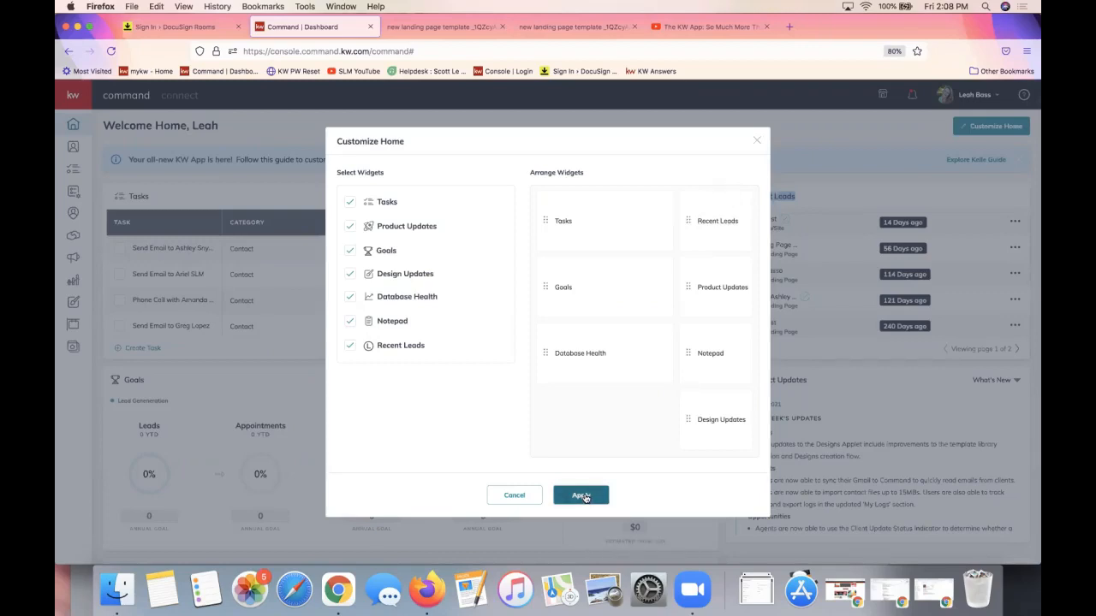
click(581, 495)
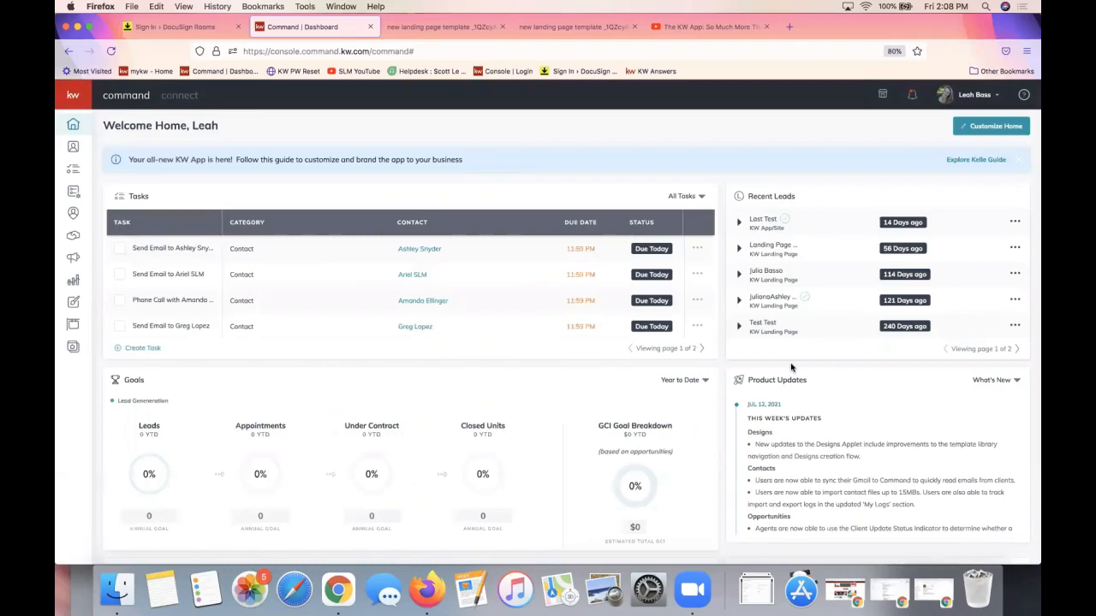
Open the Contacts list of 1,367 records and show its Filters panel
click(74, 149)
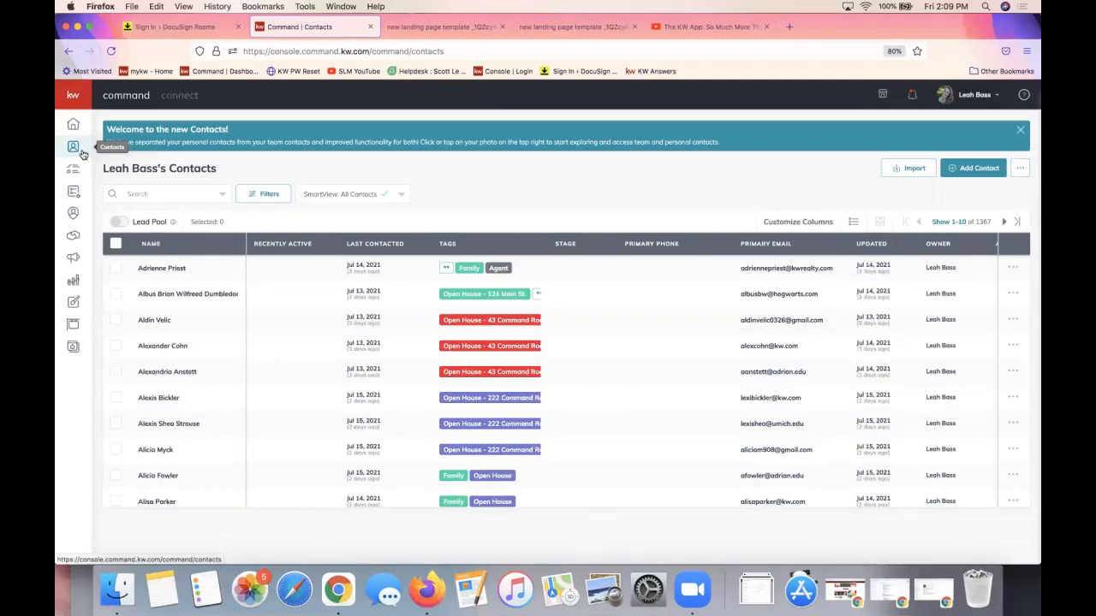
click(267, 200)
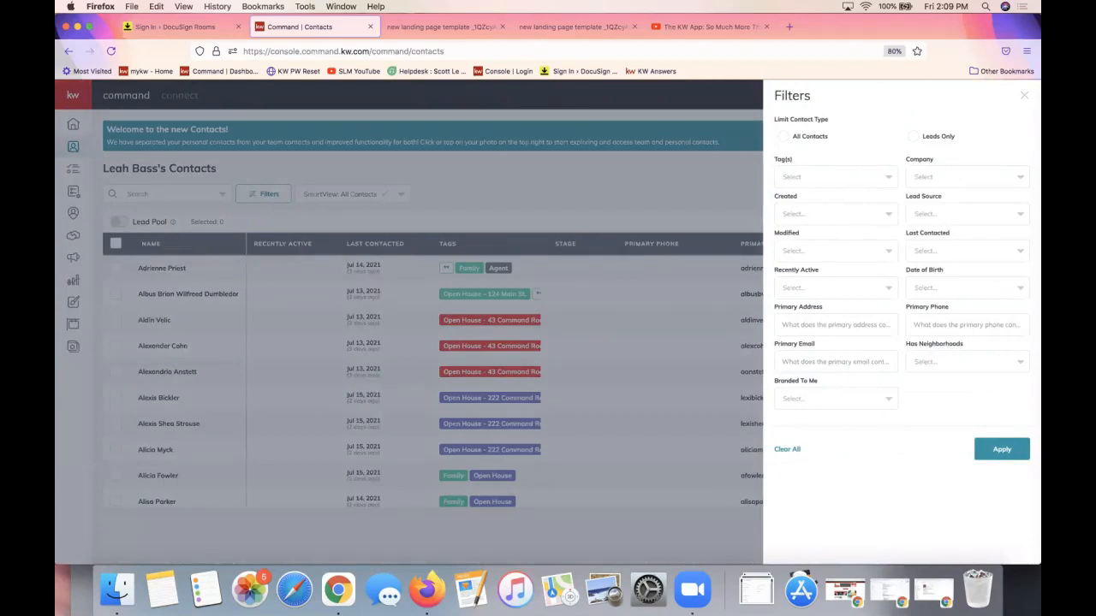
Apply a Leads Only filter, narrowing the contacts from 1,367 to 8
click(912, 137)
click(1000, 451)
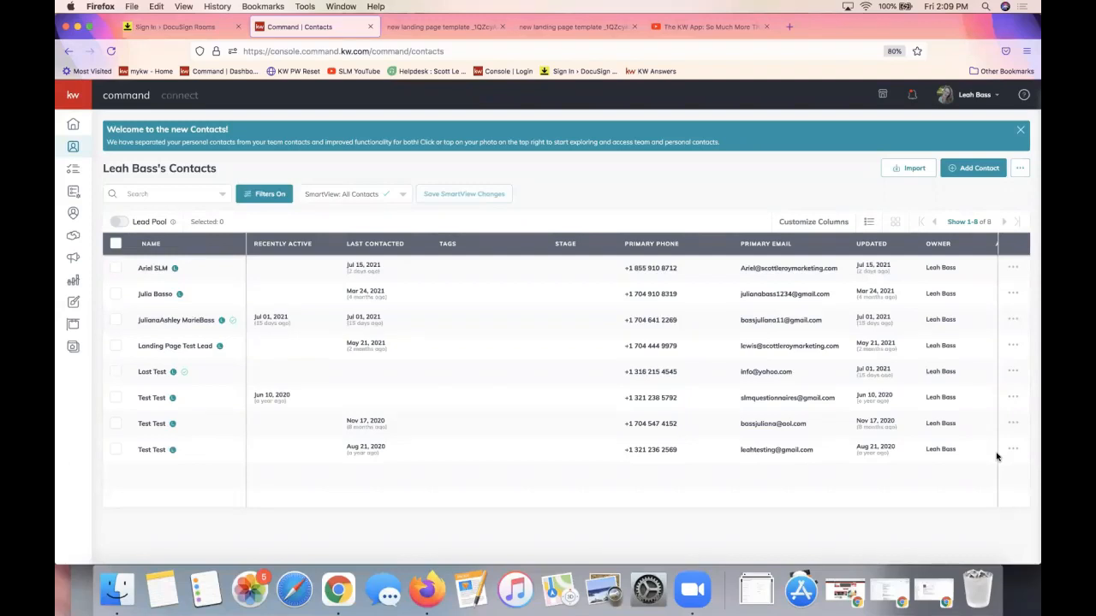
click(343, 202)
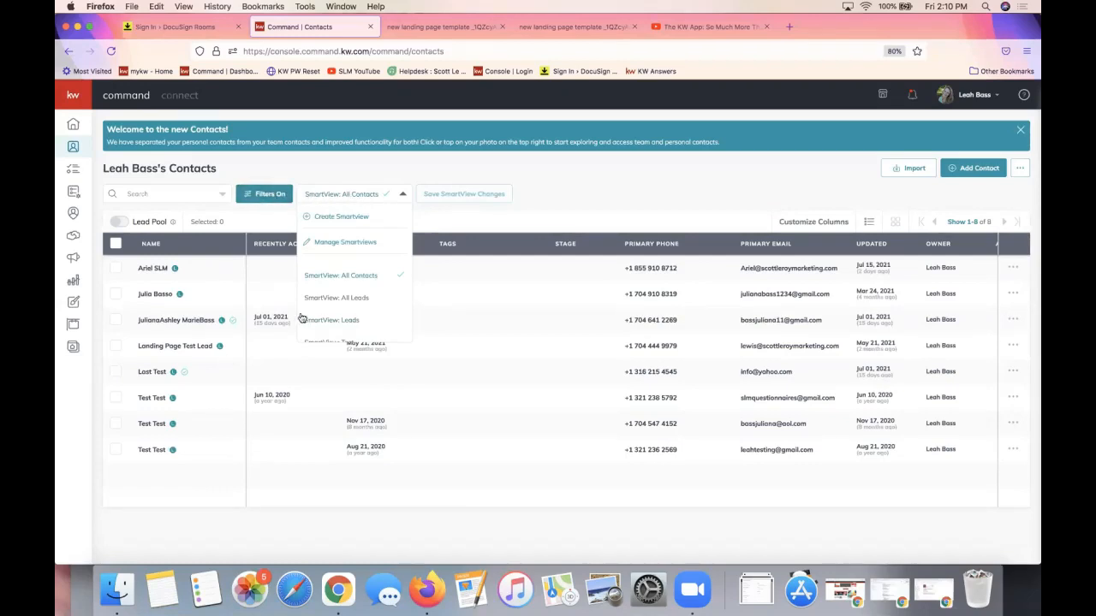
Create and save a new smart view named 'All Leads' from the leads-only filter
click(327, 219)
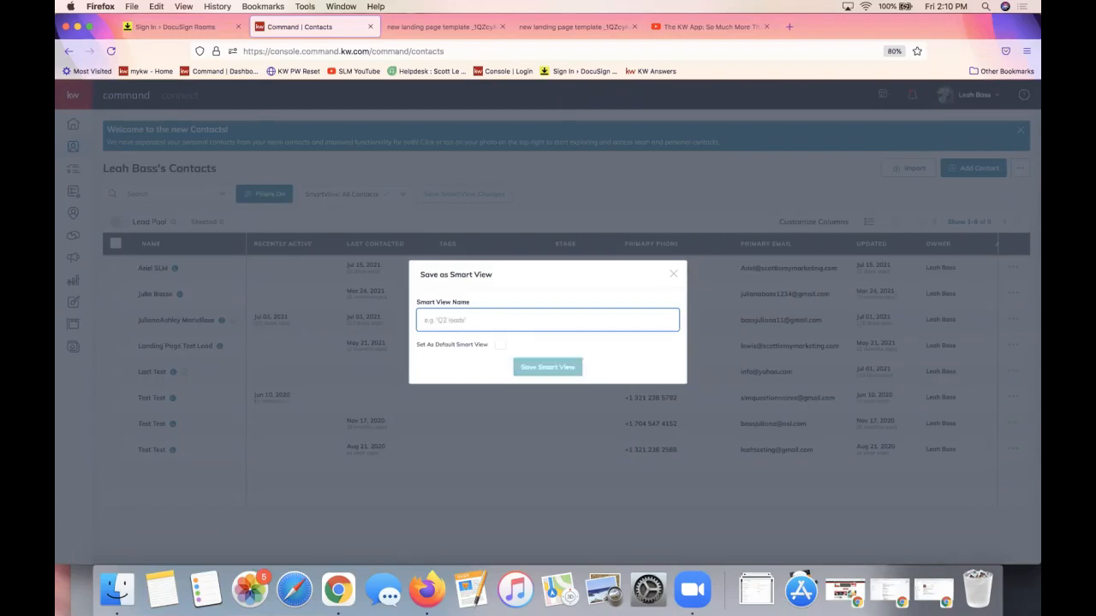
text(All Leads)
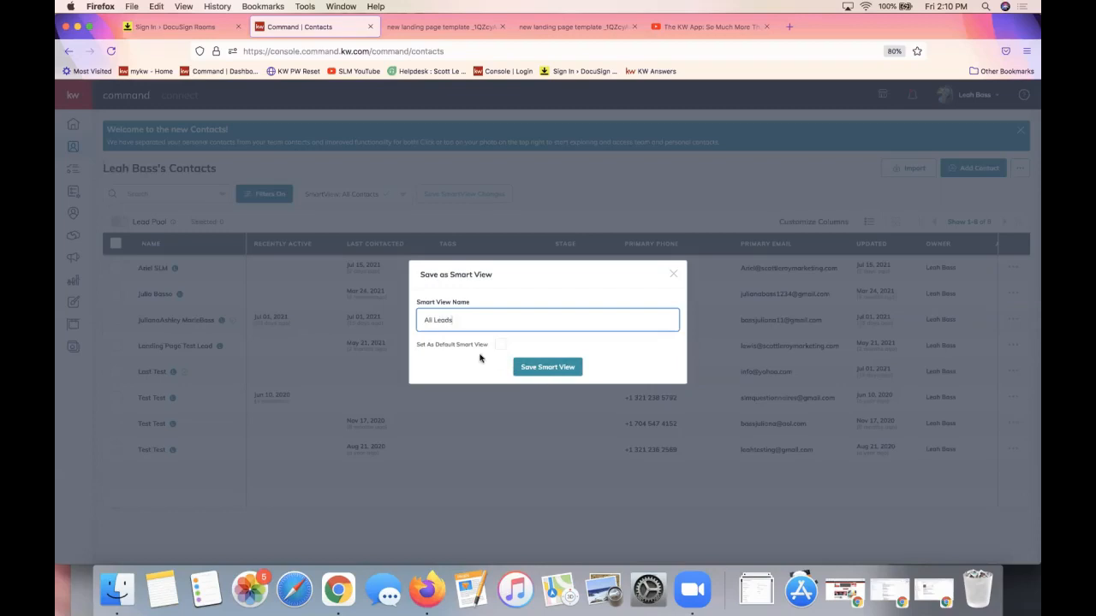
click(558, 370)
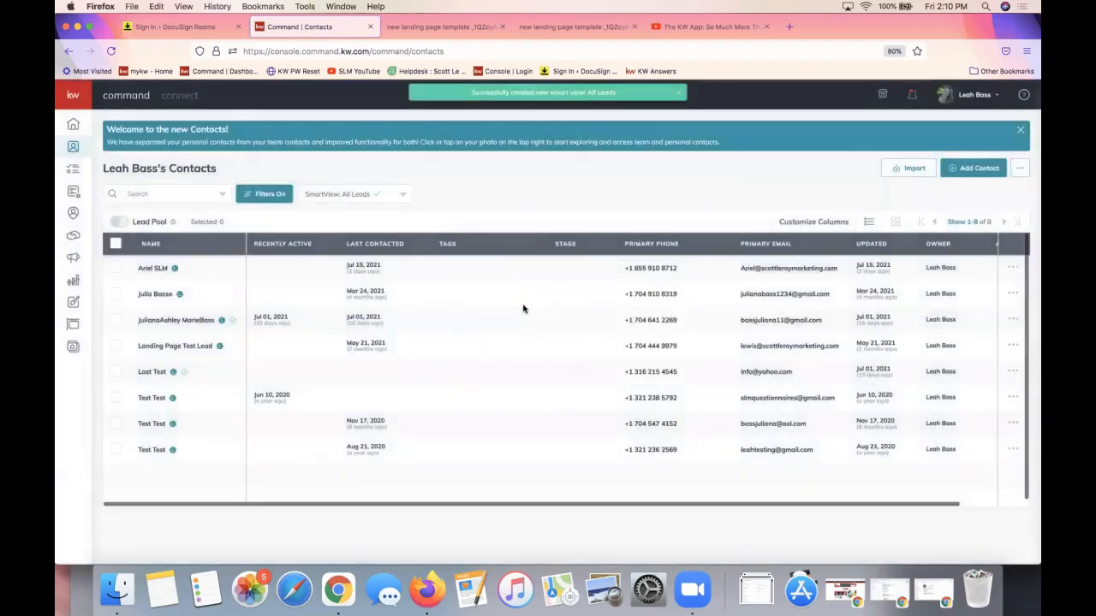
Switch to the All Contacts smart view and confirm no contact filters are set
click(341, 194)
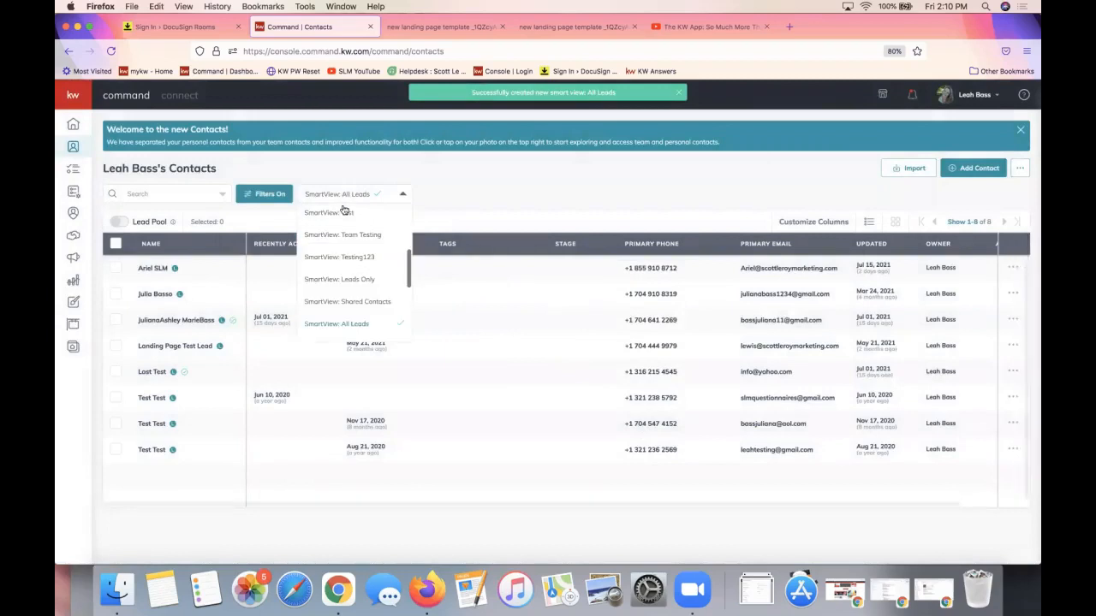
scroll(383, 248, up, 3)
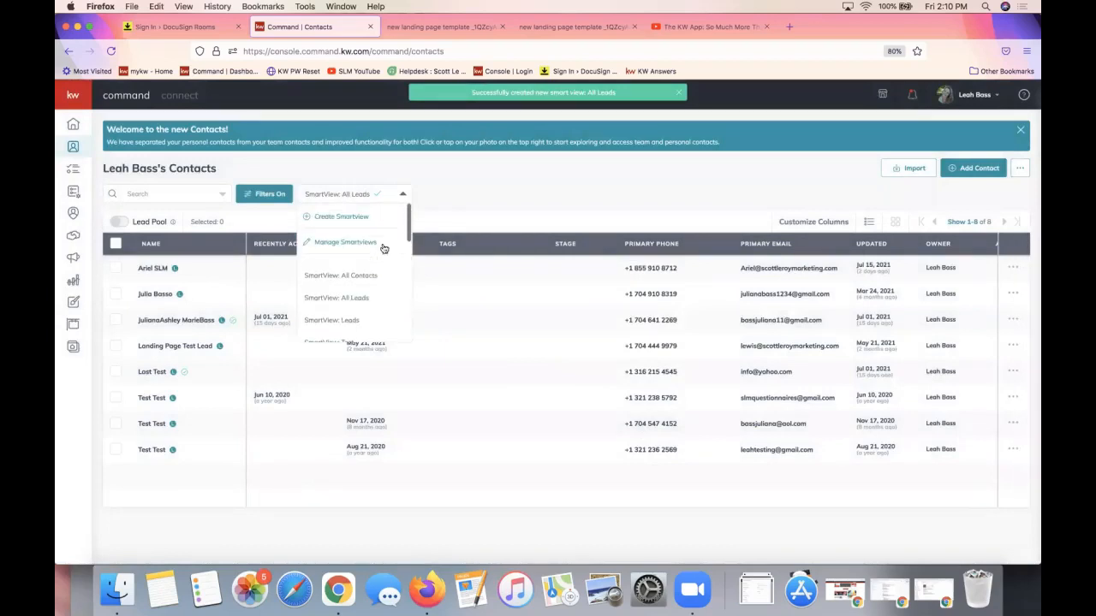
click(342, 276)
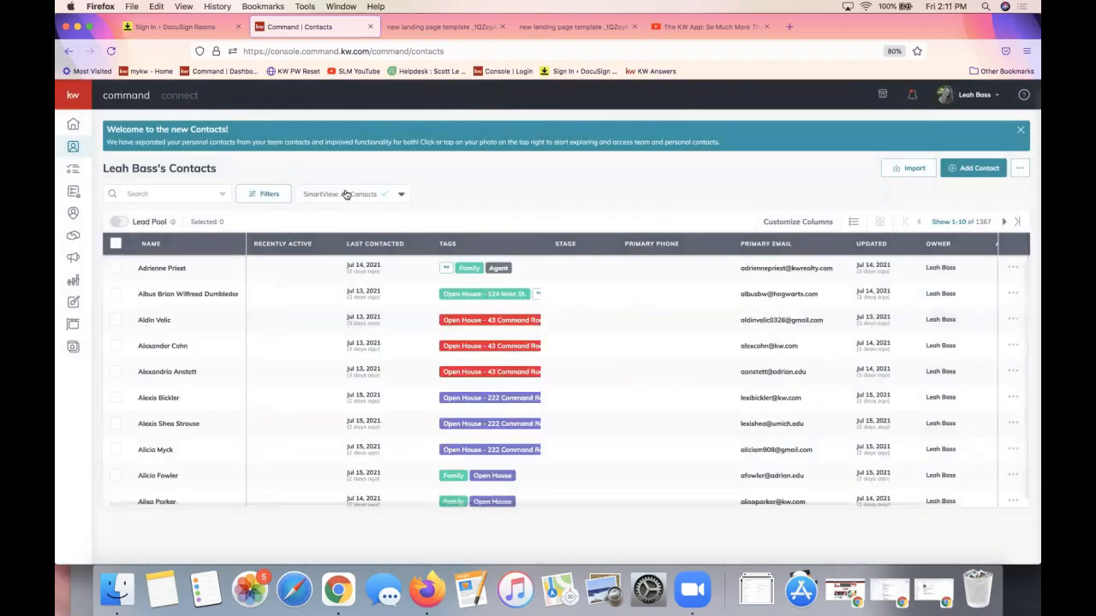
click(347, 195)
click(262, 193)
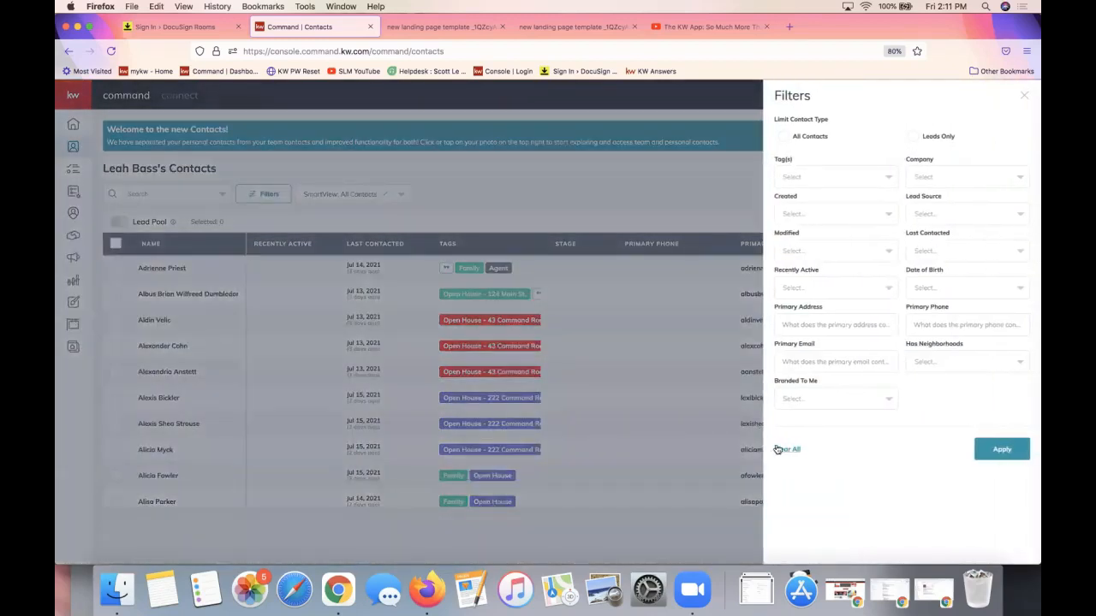
click(452, 206)
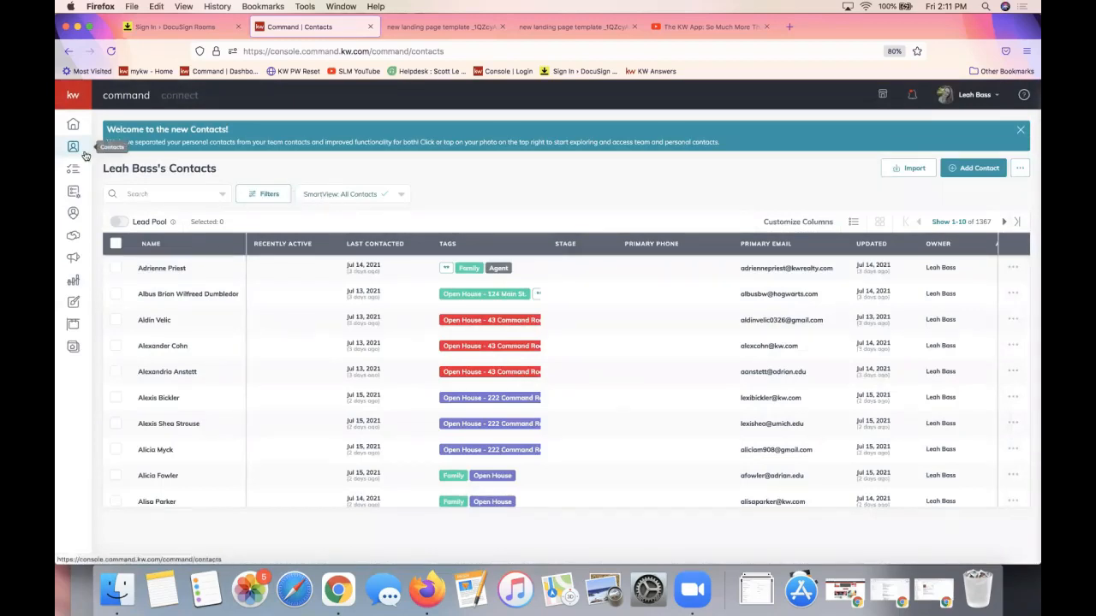
Return to the All Leads smart view and check the latest notifications
click(323, 200)
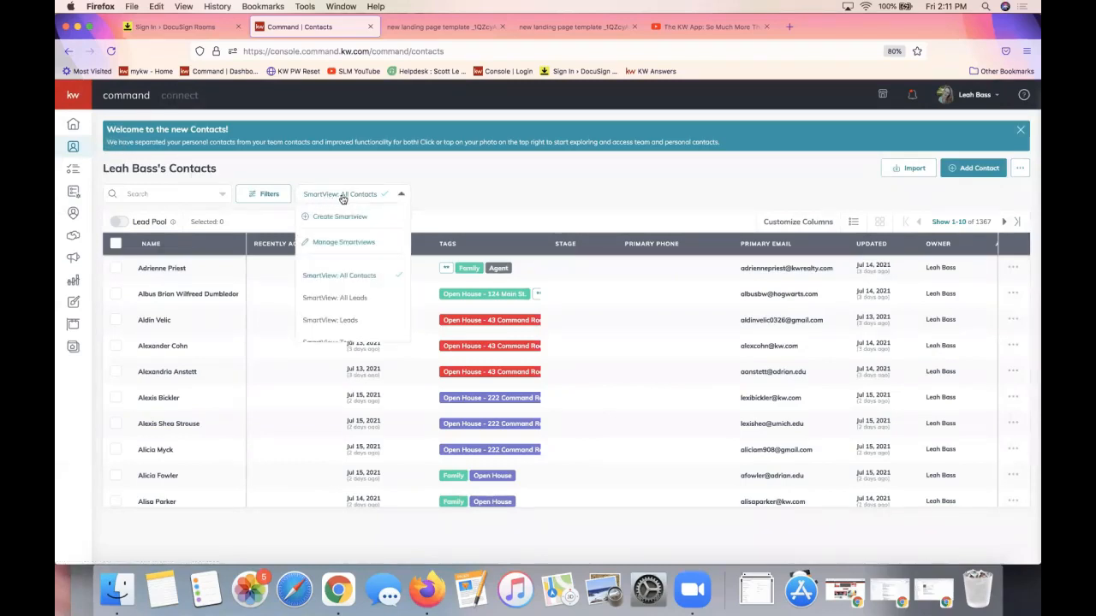
click(349, 300)
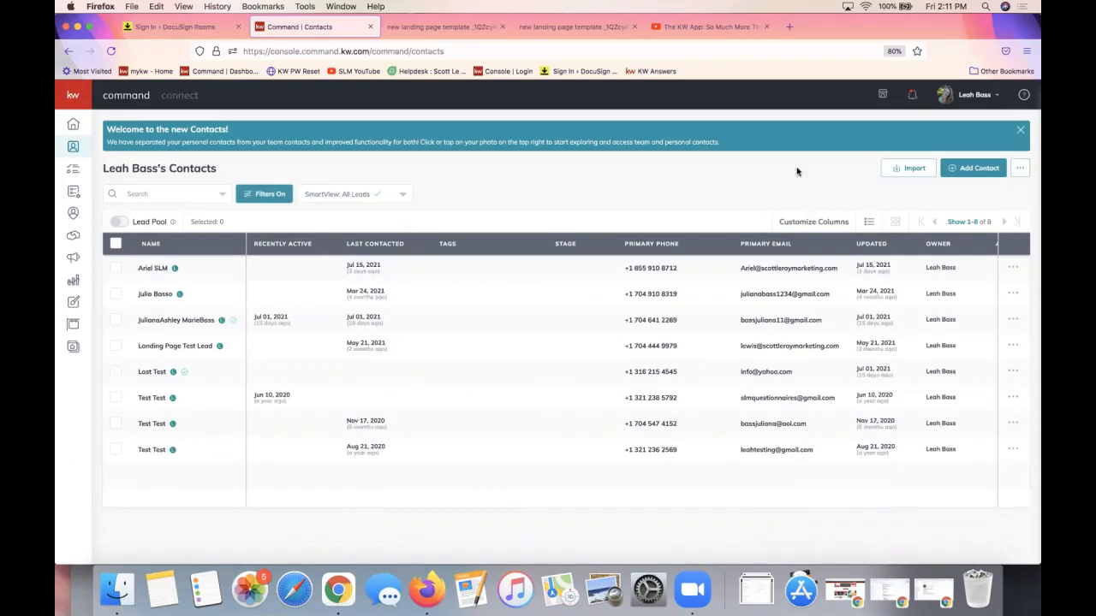
click(912, 96)
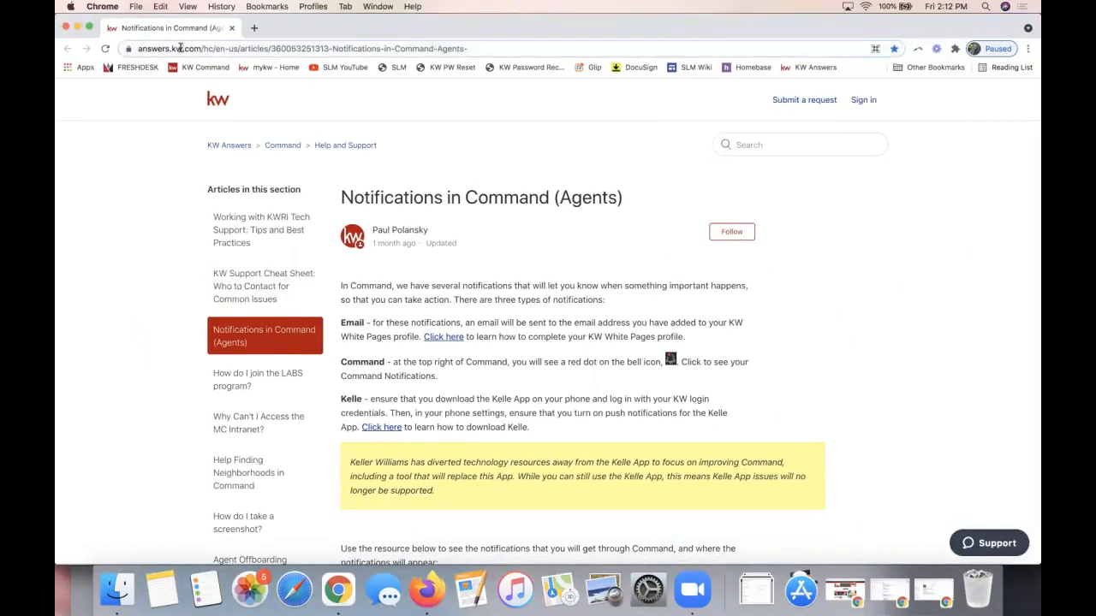
Select the article's web address and scroll down to the notifications table
click(180, 47)
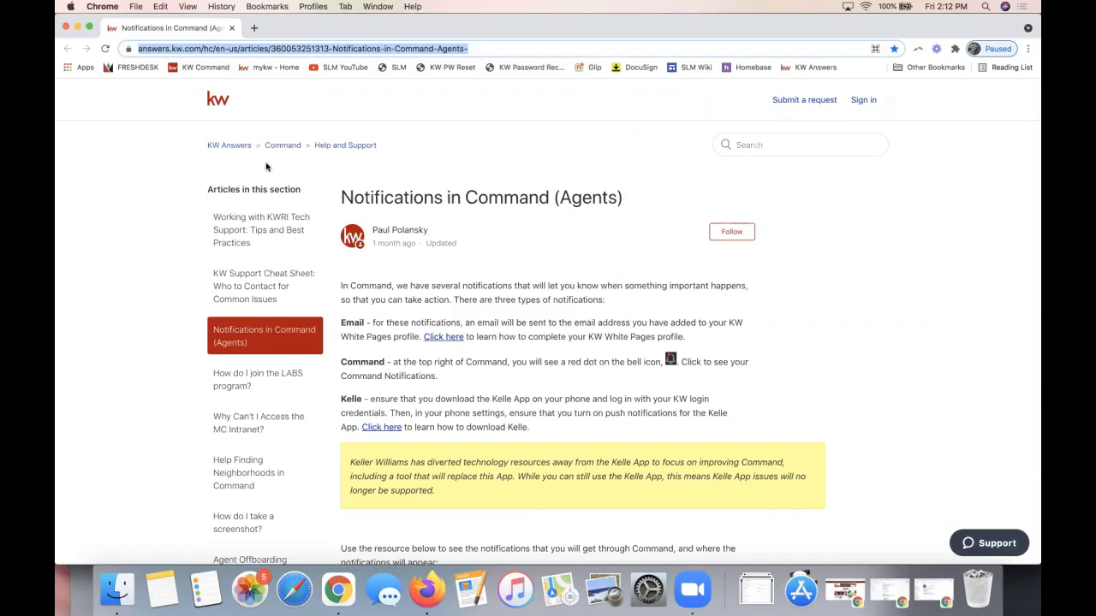
scroll(756, 370, down, 5)
scroll(756, 371, down, 5)
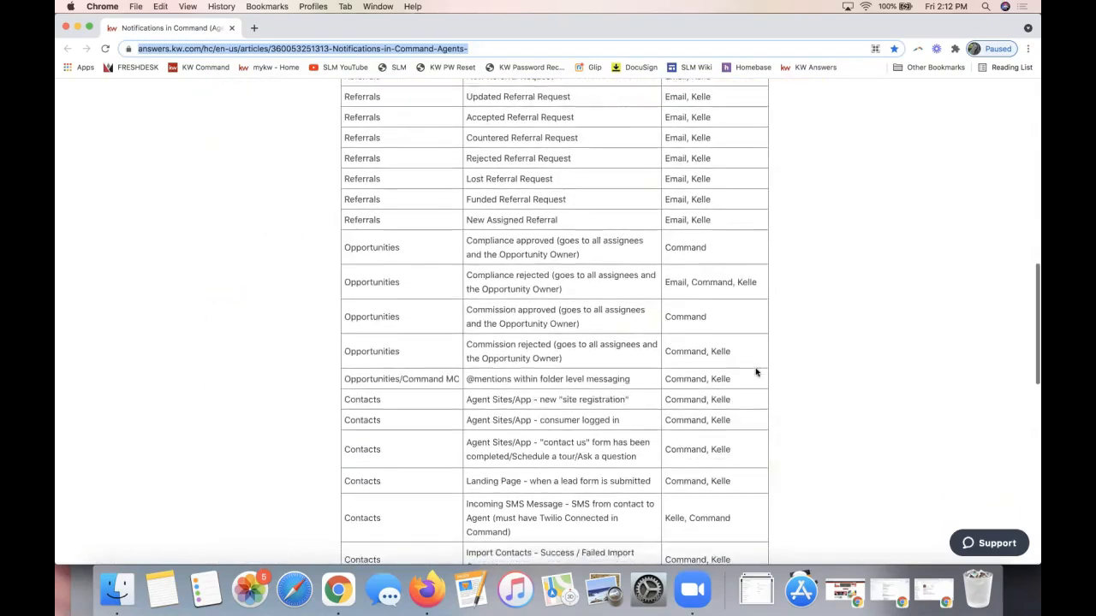
double_click(367, 435)
Search the article for 'landing', select the Landing Page row's Command, Kelle channels, then close it
key(super+f)
text(lading)
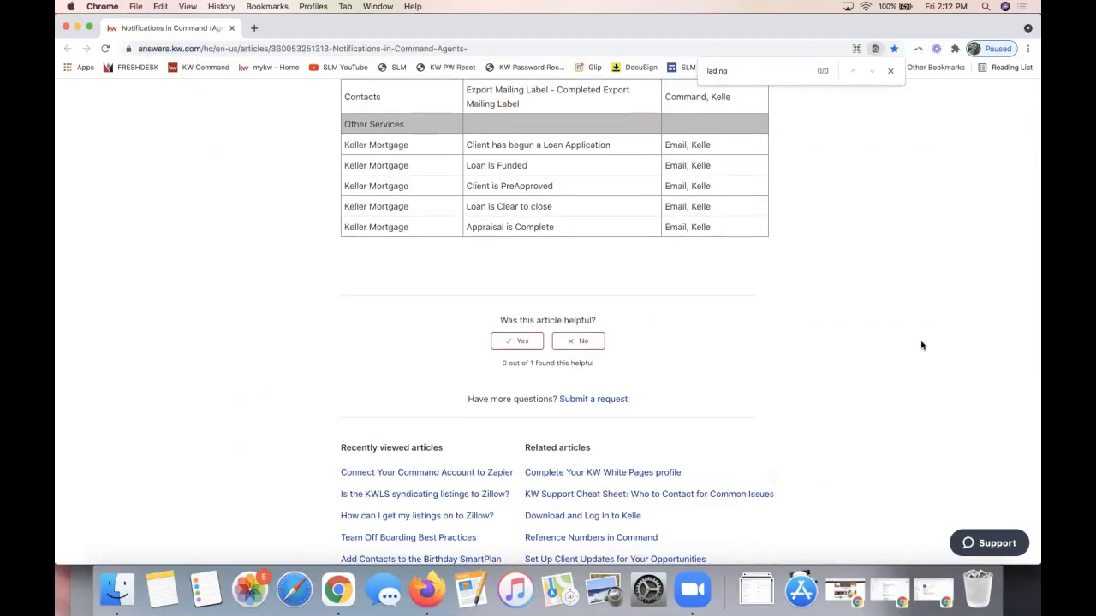
key(BackSpace)
key(BackSpace)
key(BackSpace)
key(BackSpace)
text(nding)
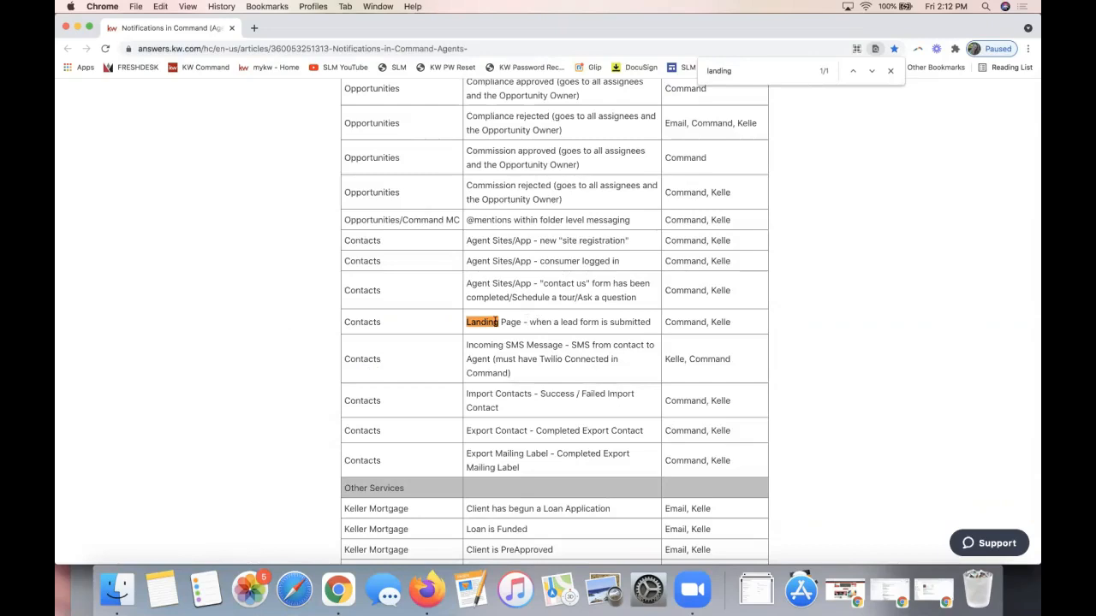
drag(467, 322, 650, 323)
triple_click(712, 322)
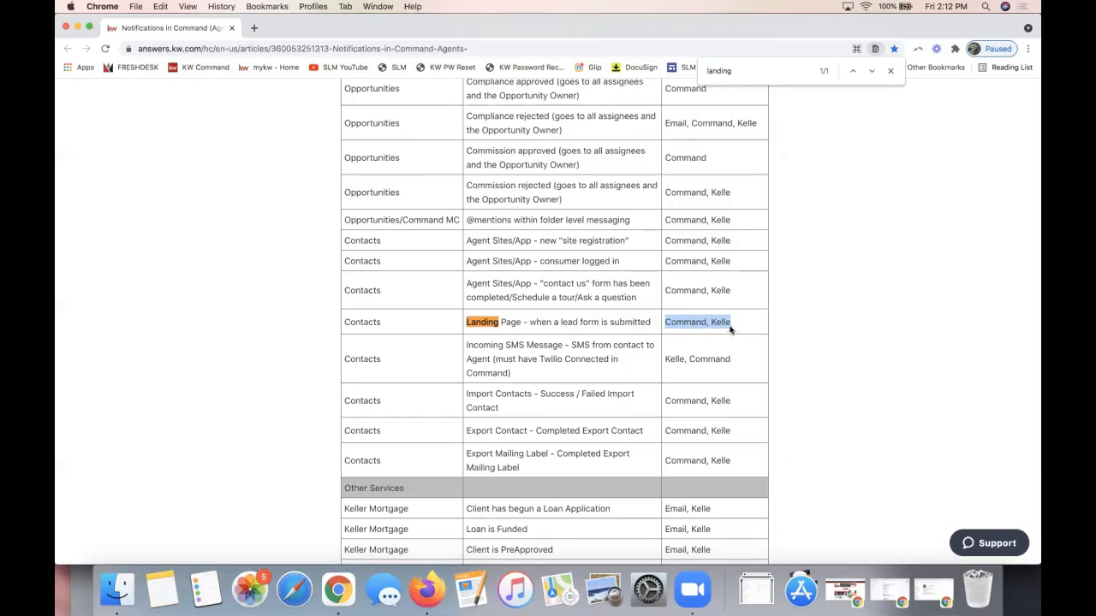
double_click(720, 322)
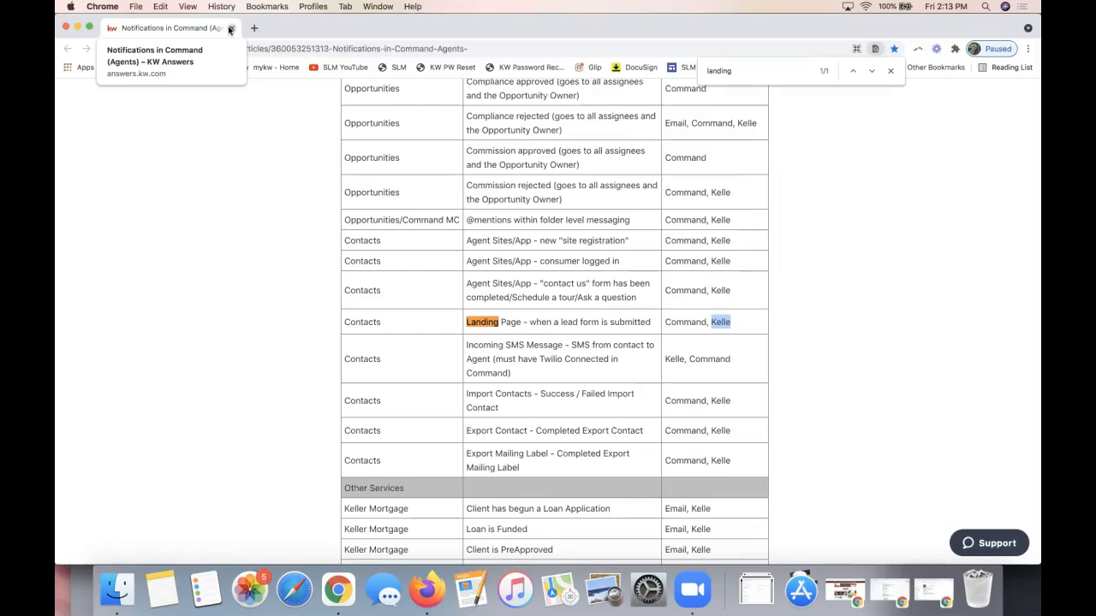
click(229, 29)
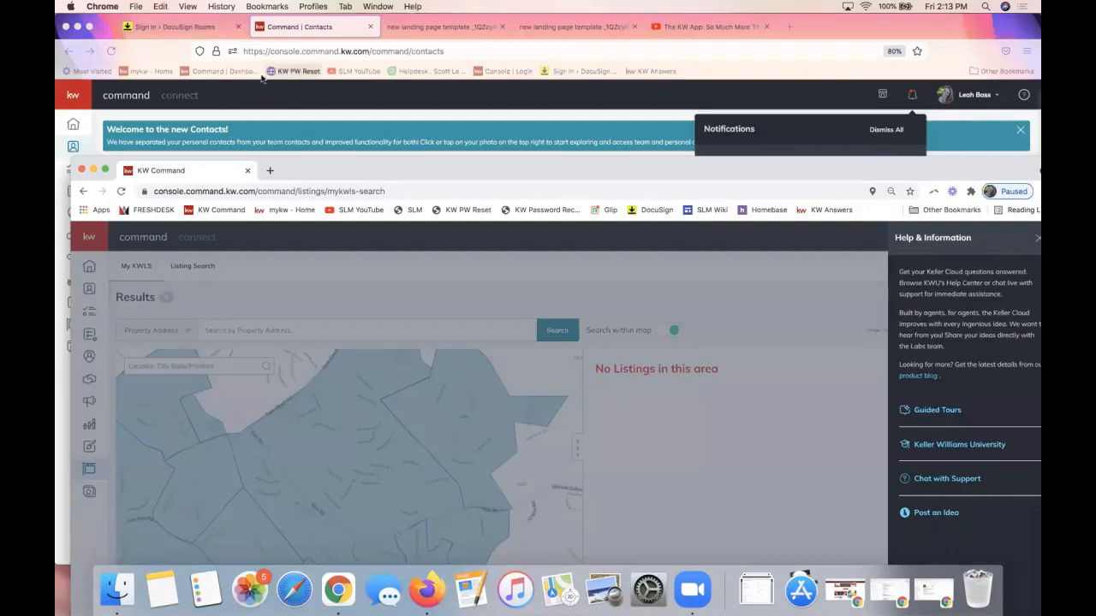
Bring the contacts window forward and dismiss the Notifications list over the 8 All Leads contacts
click(163, 53)
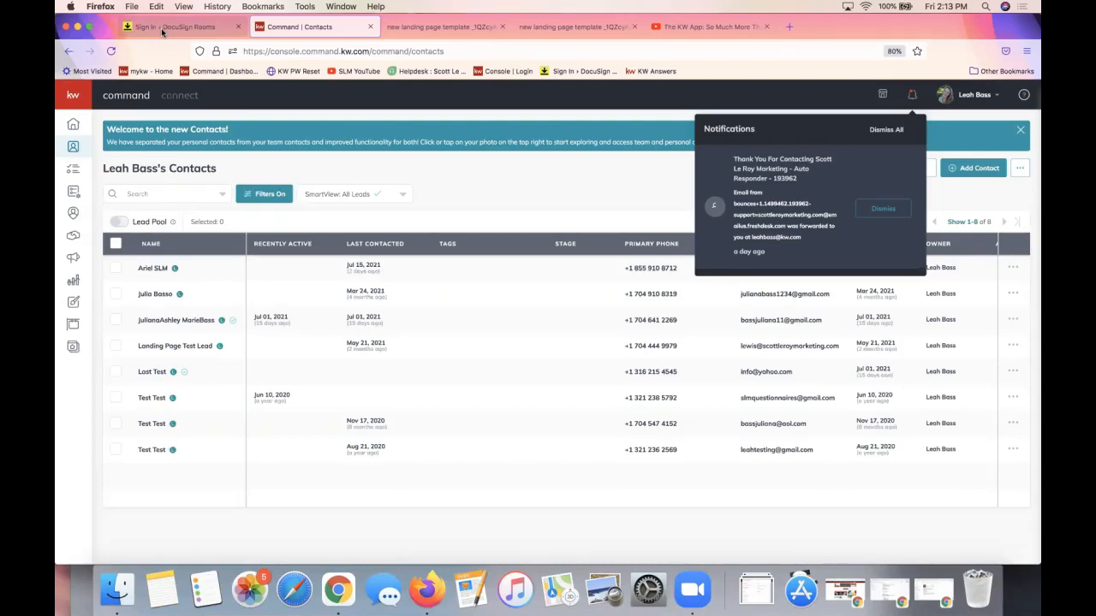
click(495, 204)
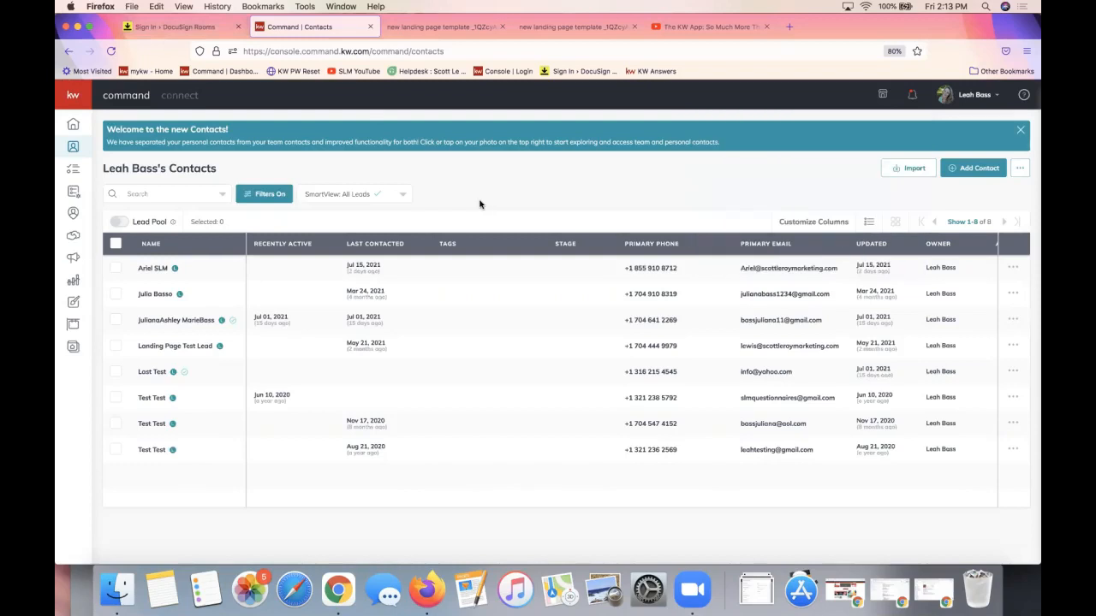